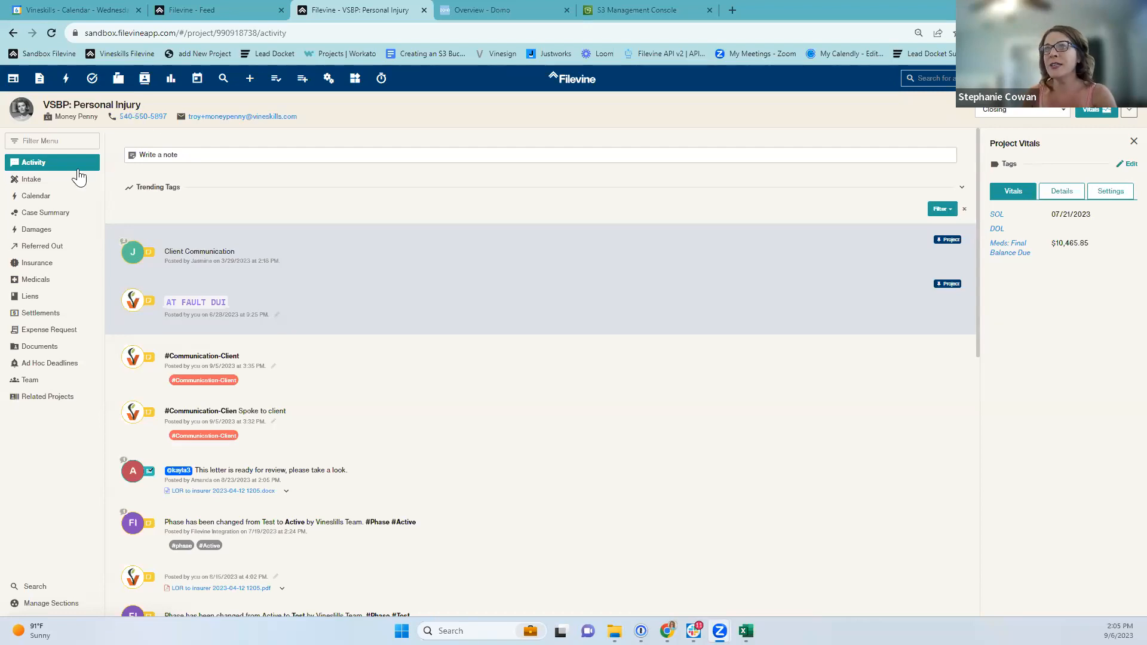
# Review the project's Intake and Settlements sections, then return to the Project Hub list.
pyautogui.click(32, 182)
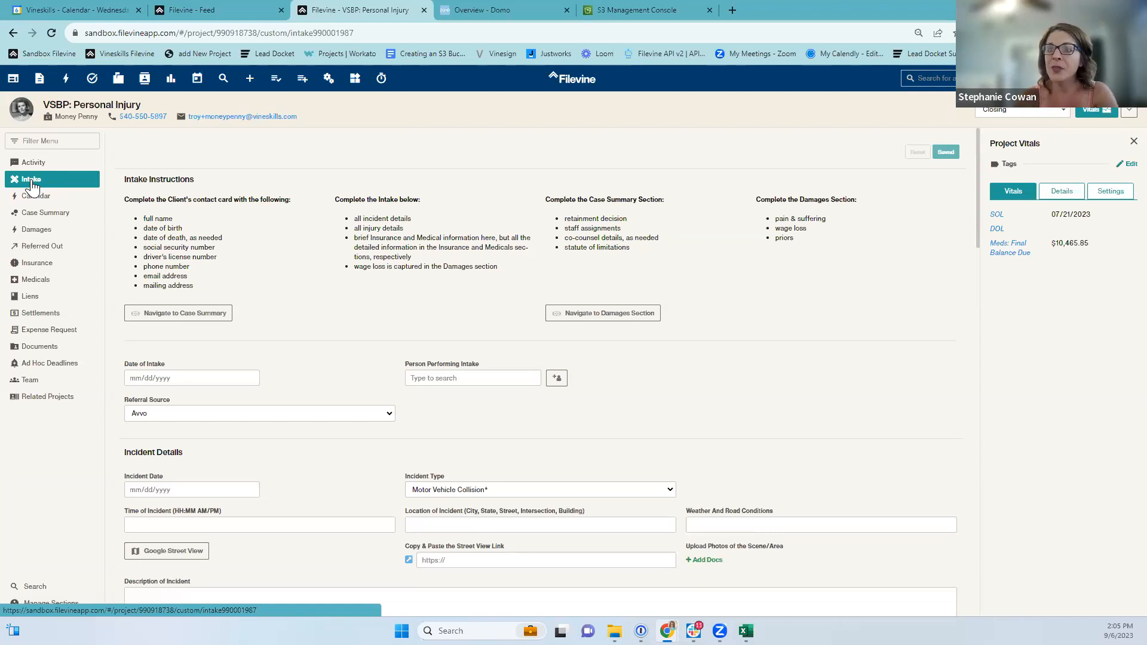
pyautogui.click(41, 317)
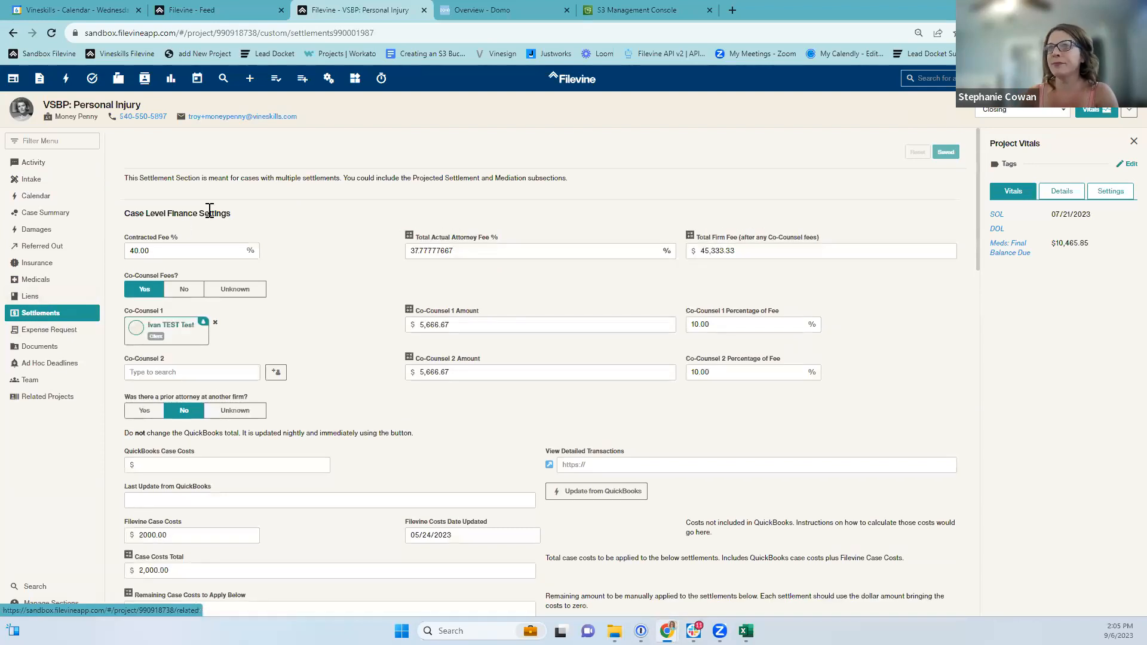
pyautogui.scroll(-3, 686, 279)
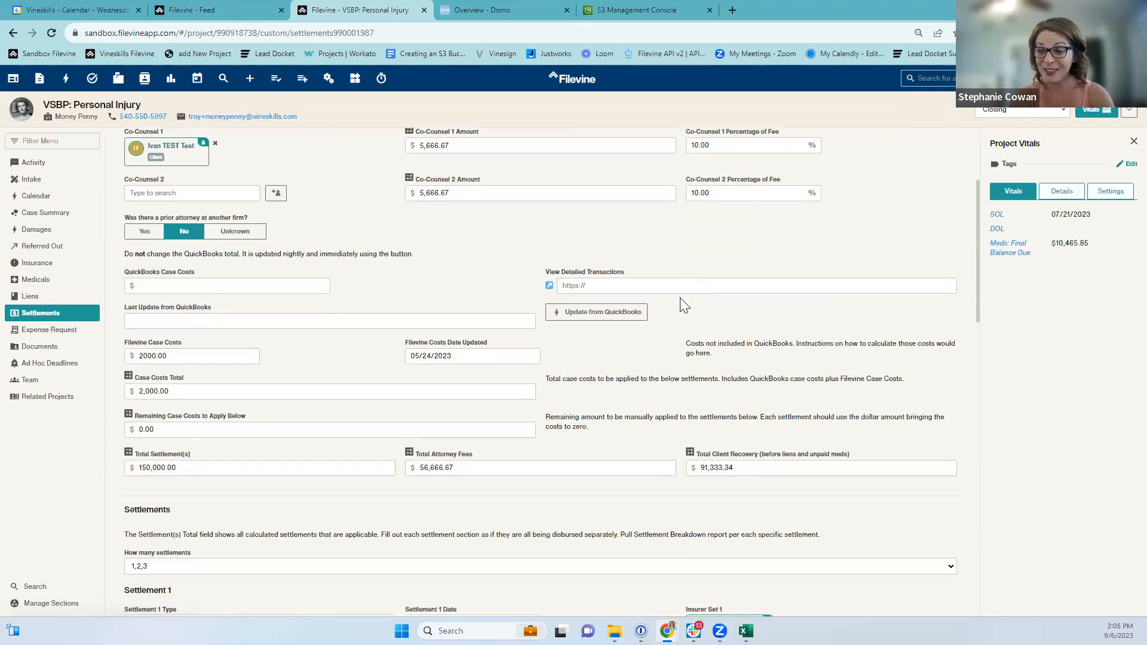
pyautogui.click(14, 81)
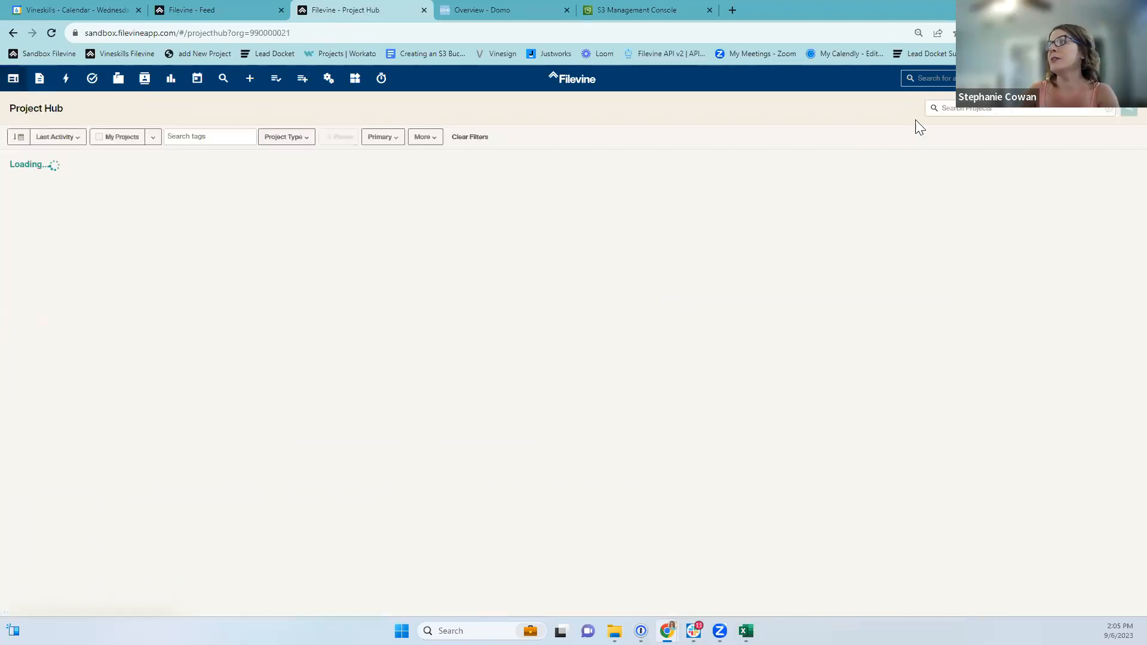
# Search projects for 'fred' and open FLINTSTONE, Fred v. Bedrock Mining.
pyautogui.write('fred')
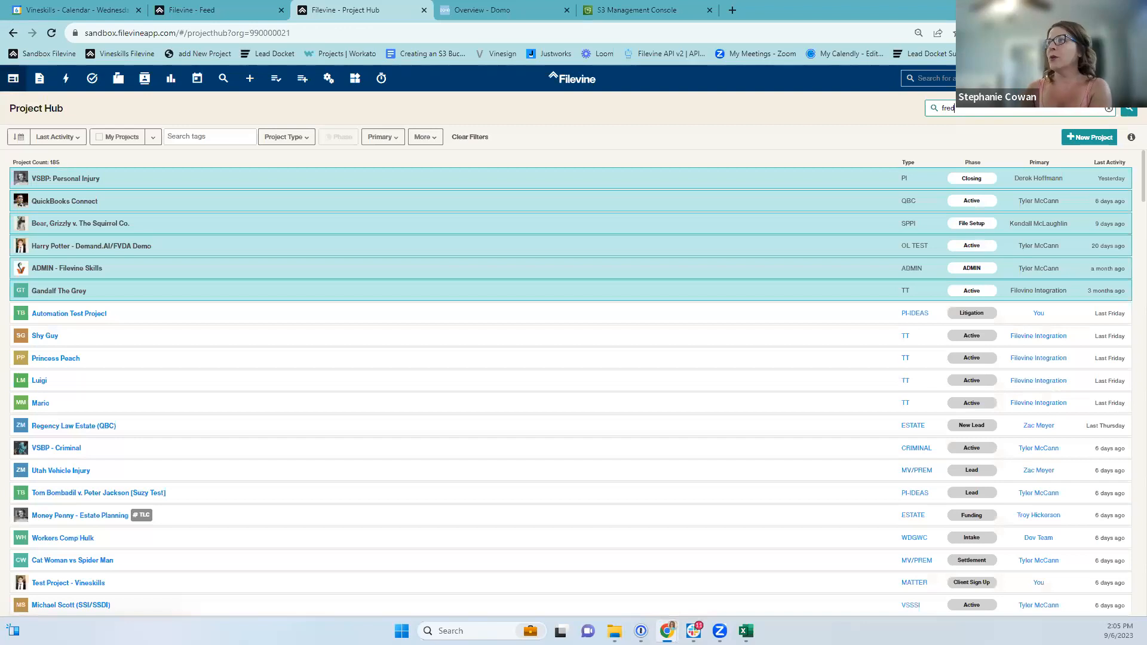
pyautogui.click(1123, 111)
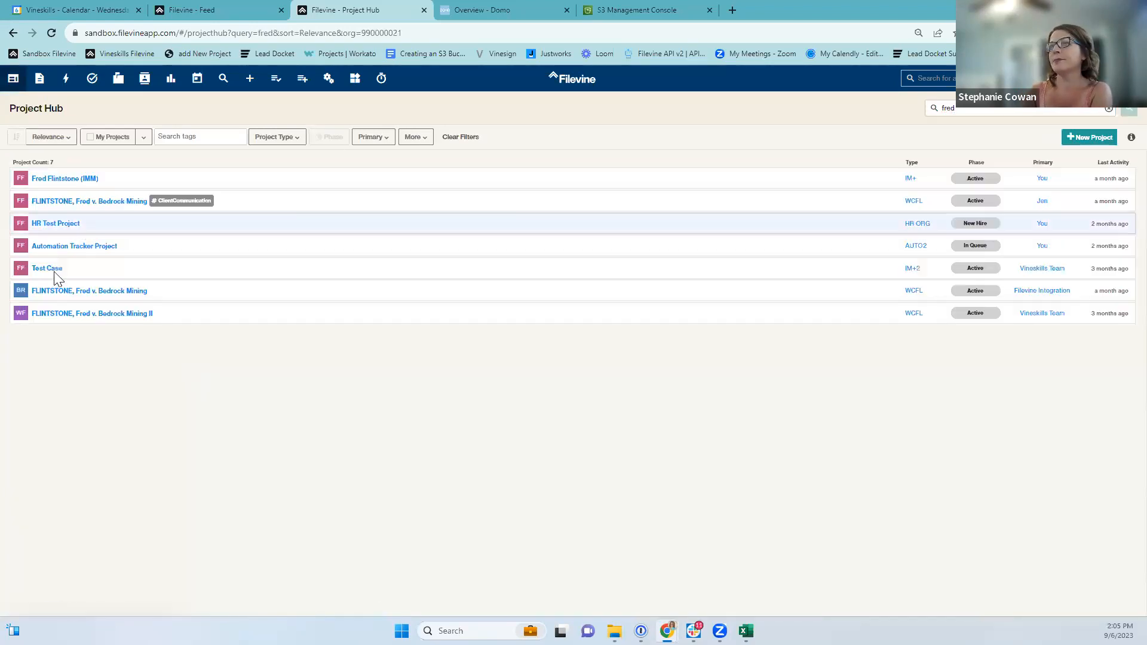
pyautogui.click(89, 292)
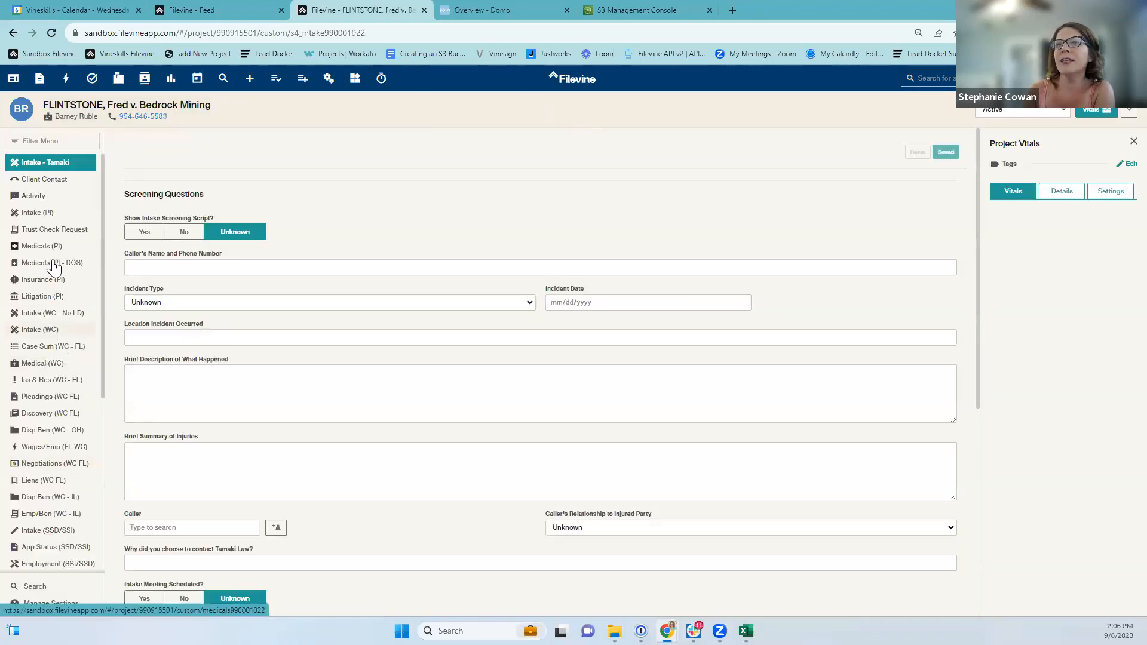
# Add a new blank item in the Settlement (Coll) section.
pyautogui.scroll(-3, 51, 359)
pyautogui.click(42, 536)
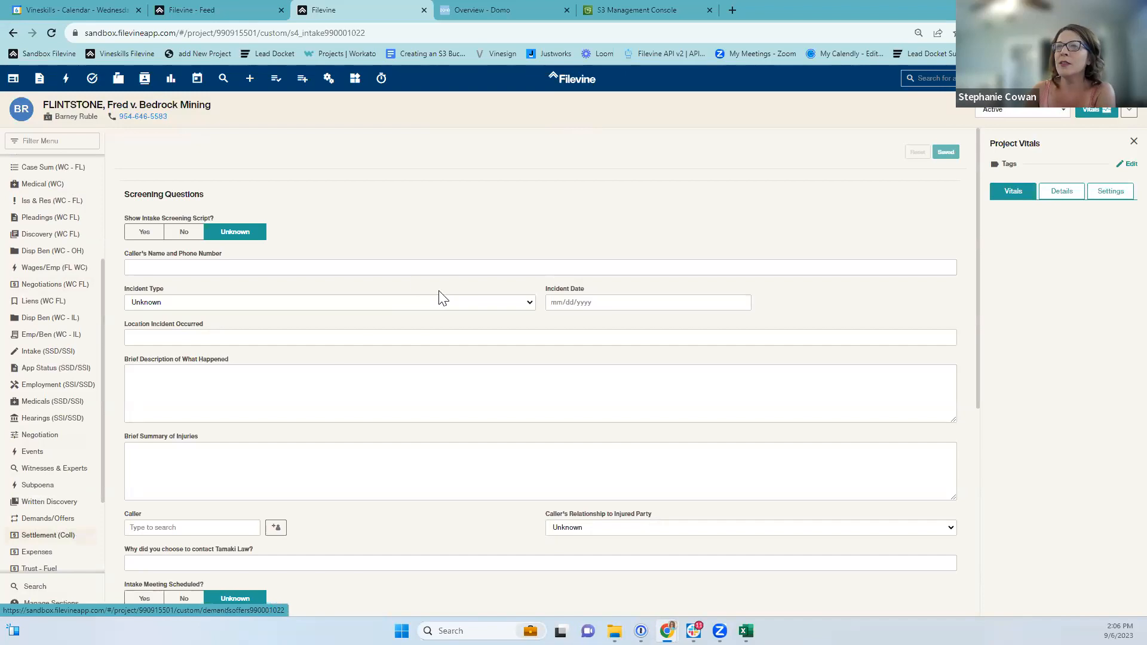
pyautogui.click(148, 153)
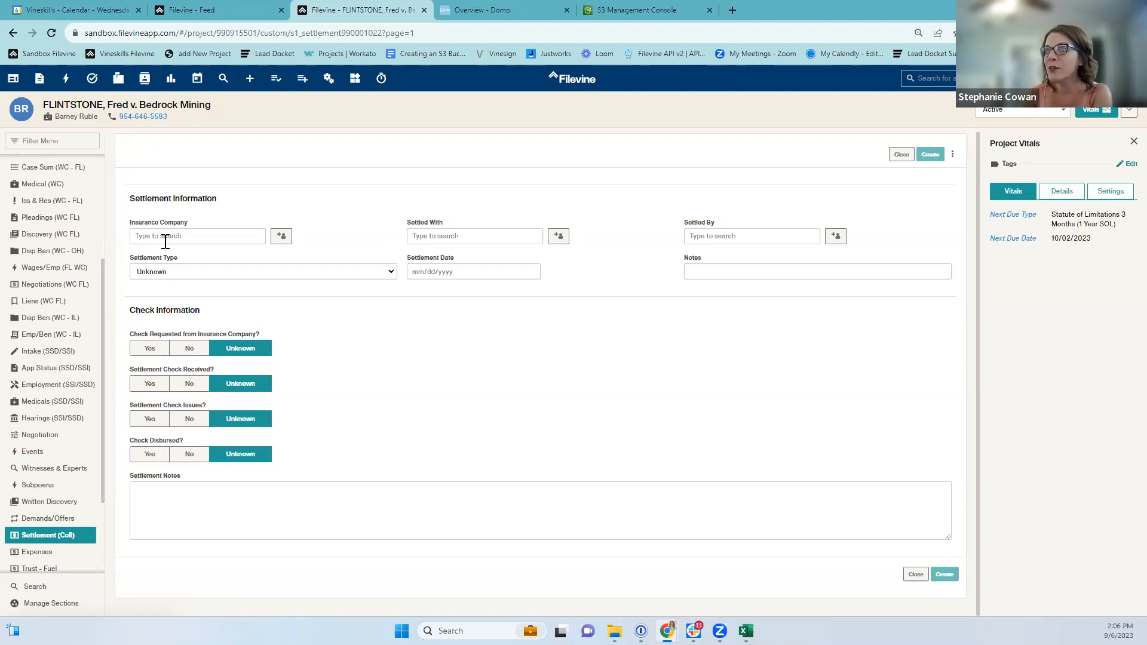
pyautogui.click(154, 272)
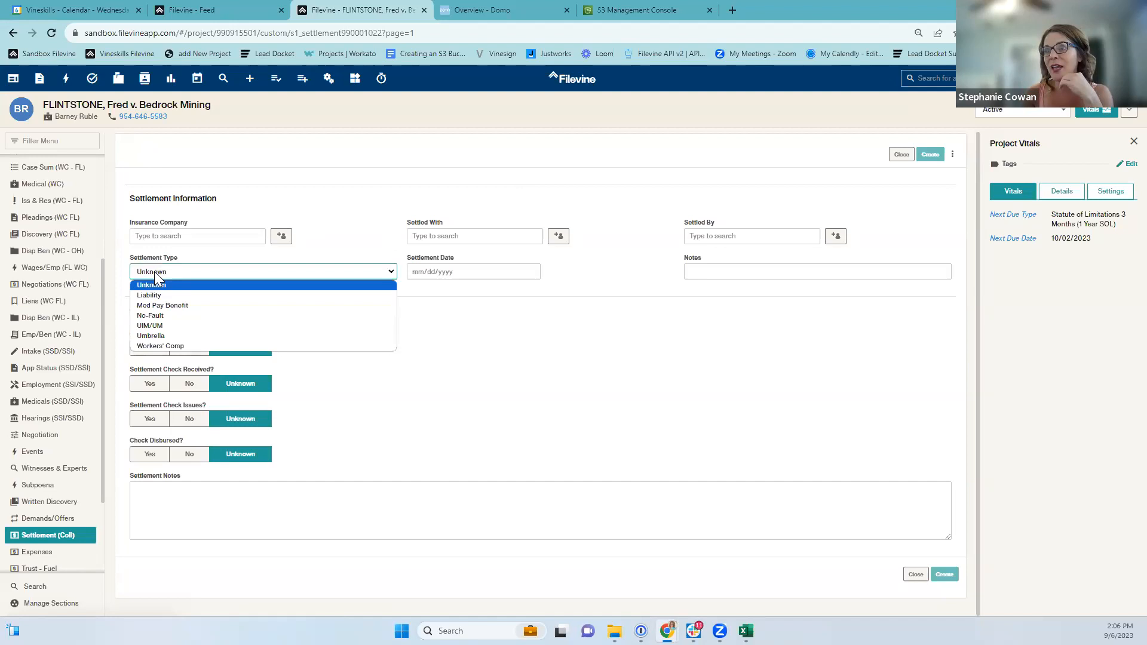
pyautogui.click(322, 184)
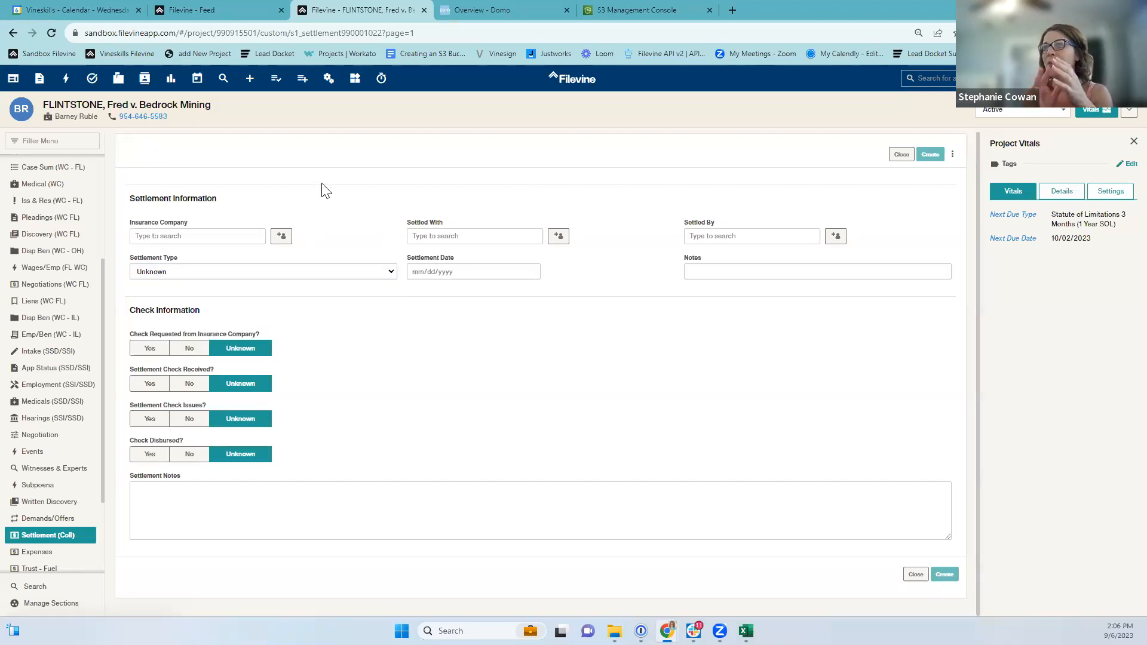
pyautogui.click(742, 235)
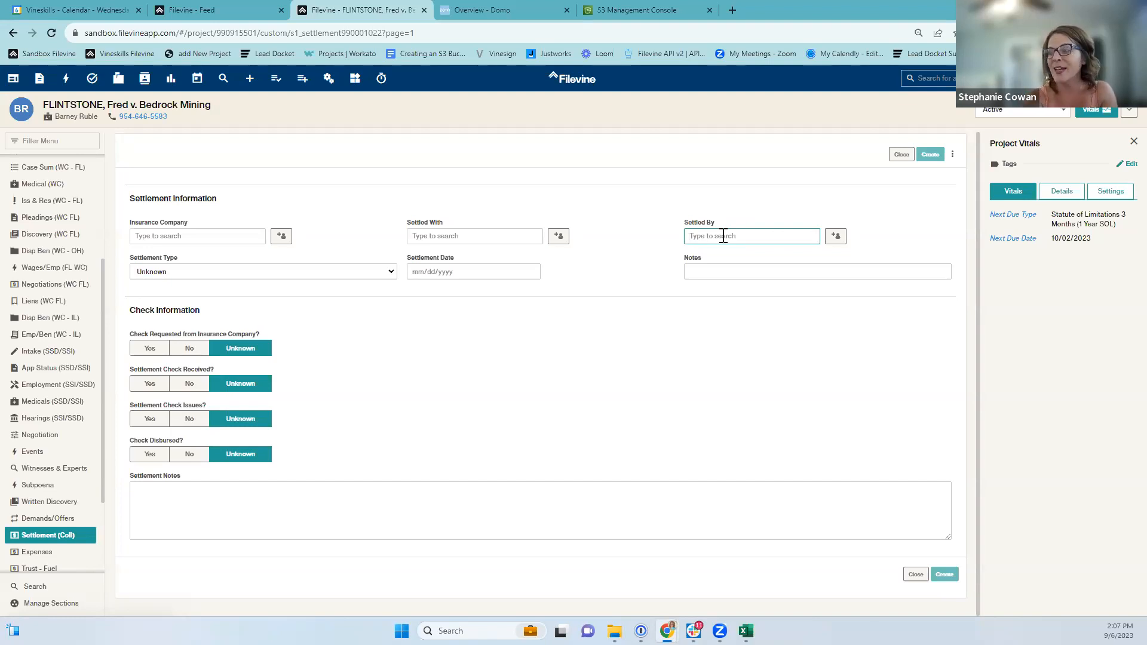
pyautogui.click(663, 223)
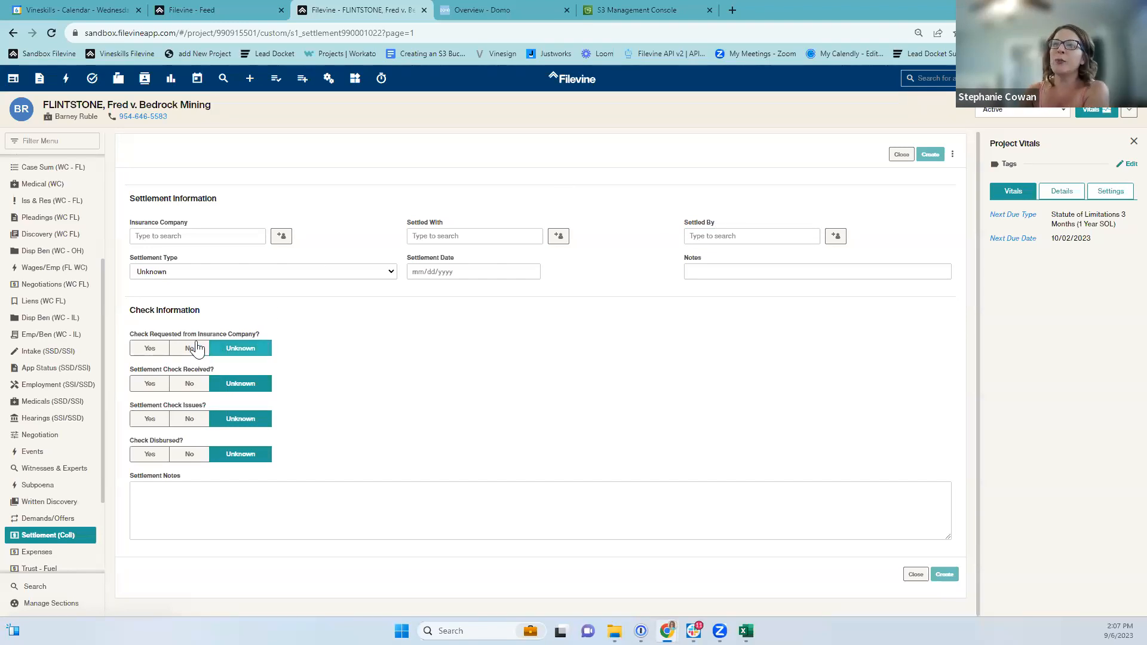
pyautogui.scroll(2, 65, 347)
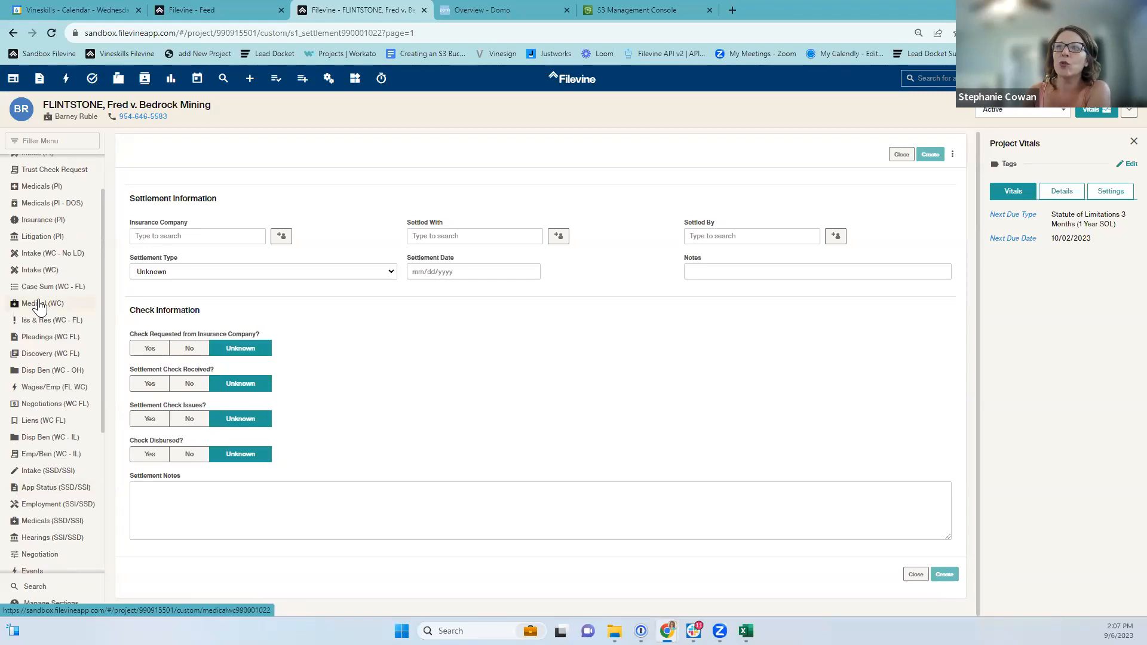
# Add a Medicals (PI) item with Medical Records Requested and Billing Records Requested set to Yes.
pyautogui.click(49, 189)
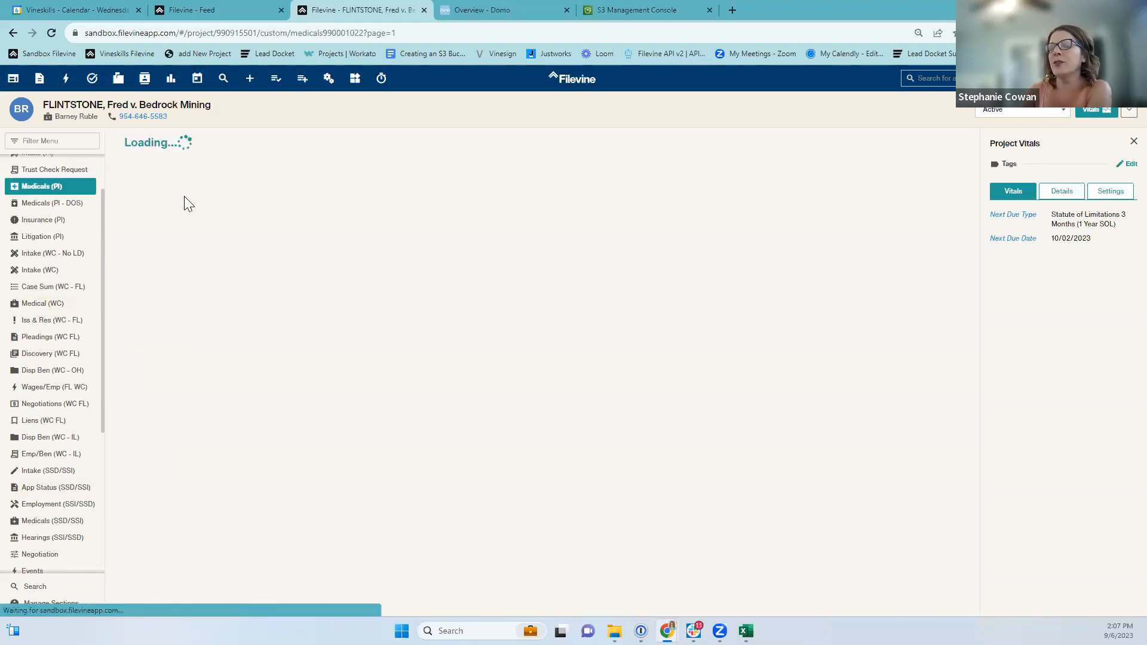
pyautogui.click(160, 147)
pyautogui.scroll(-1, 290, 316)
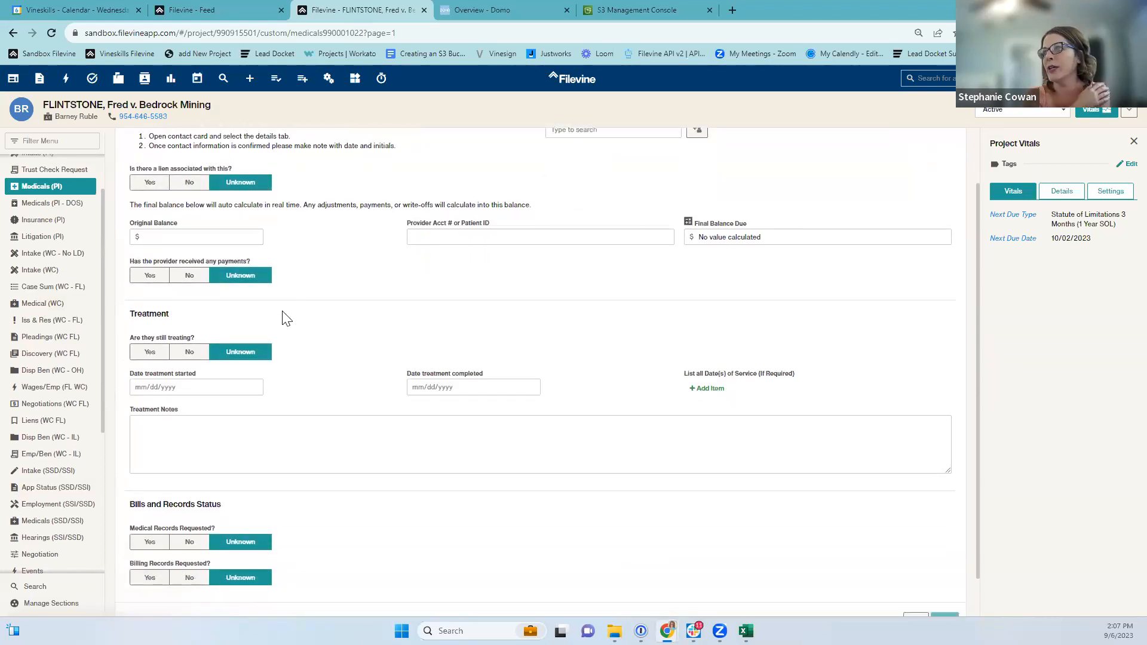
pyautogui.scroll(-1, 287, 319)
pyautogui.click(148, 498)
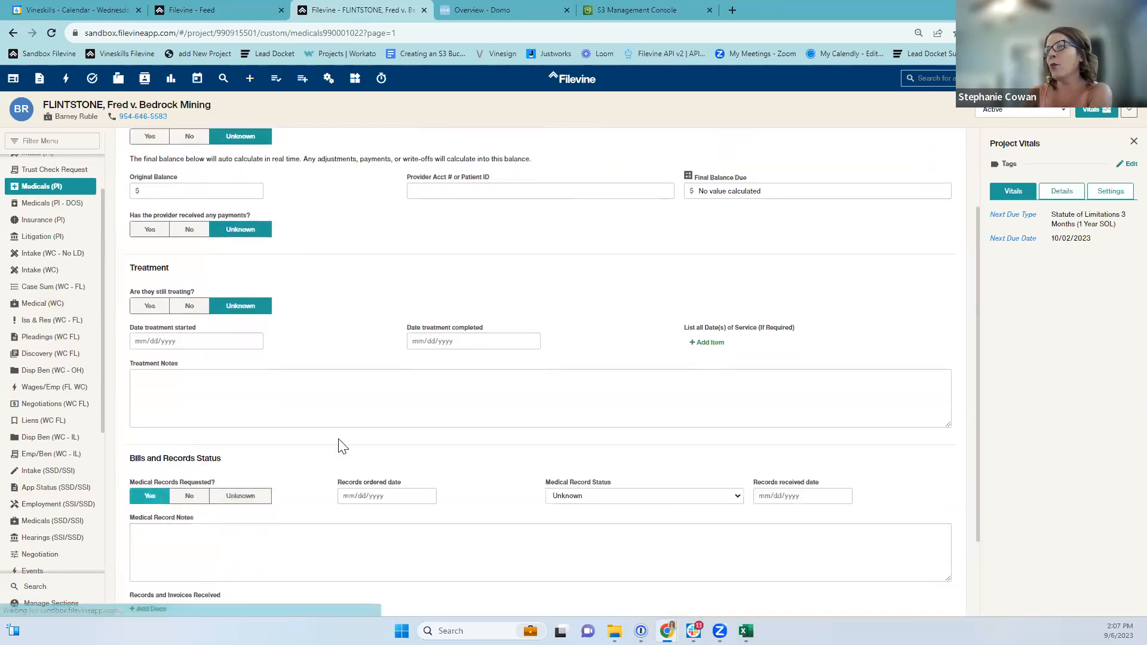
pyautogui.scroll(-2, 239, 490)
pyautogui.click(149, 532)
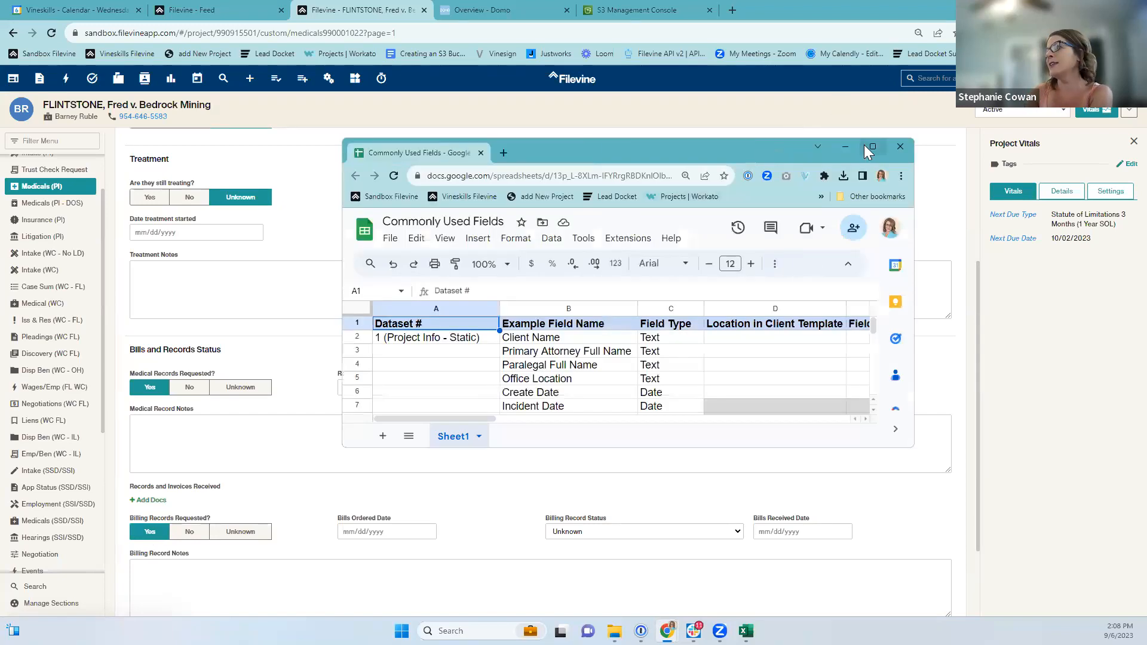
pyautogui.click(871, 145)
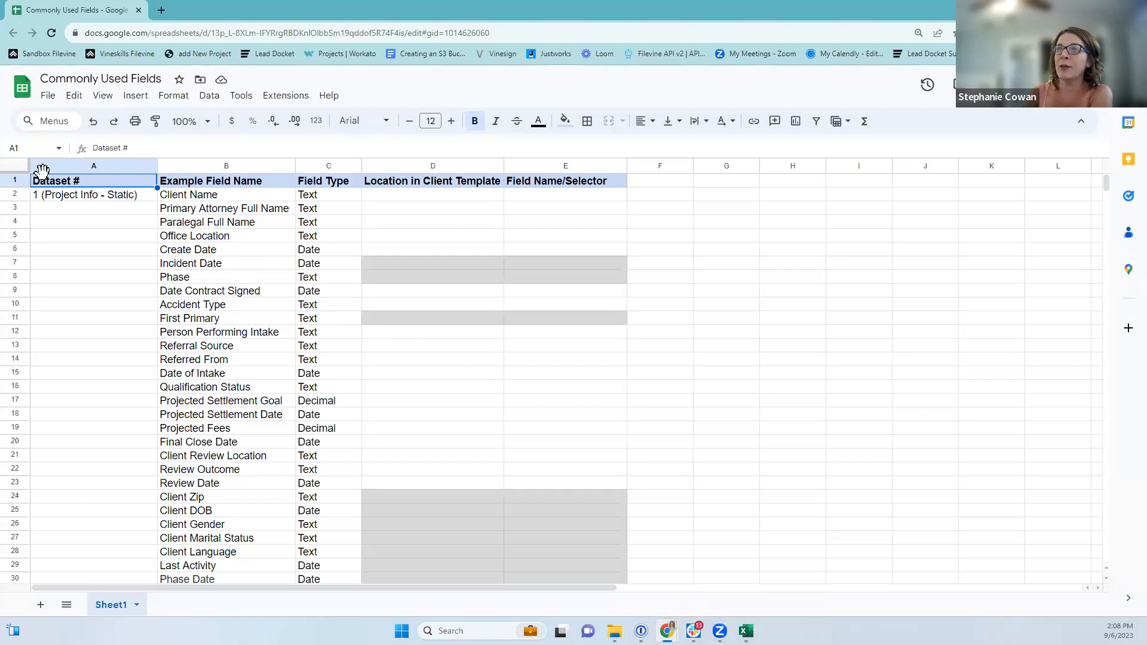
pyautogui.click(114, 198)
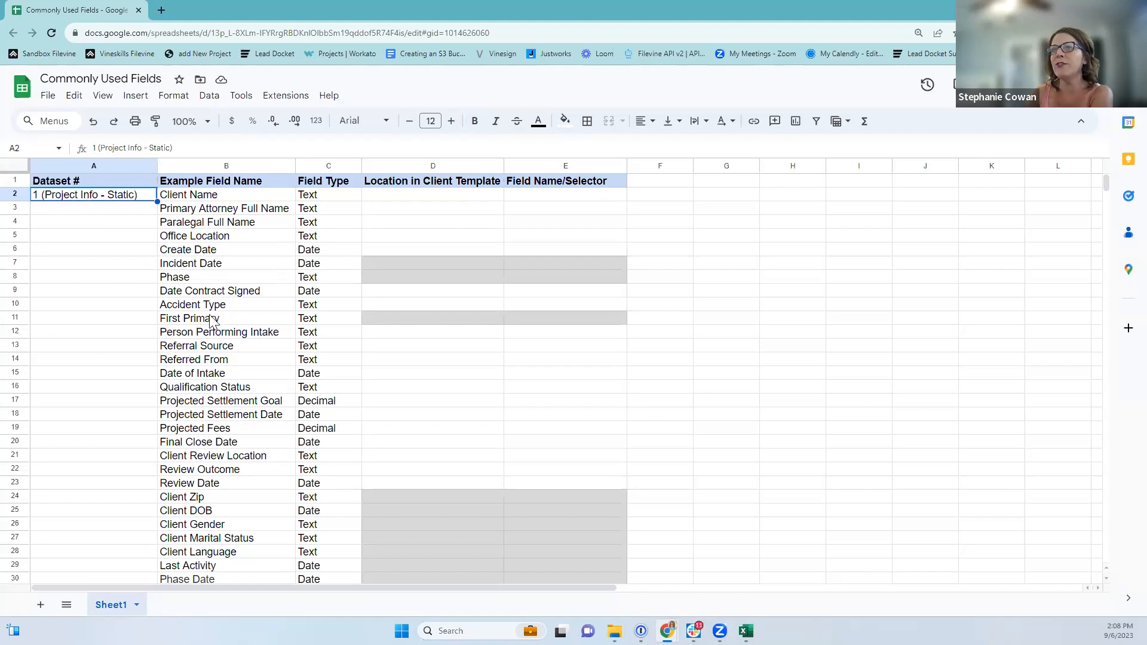
pyautogui.press('Right')
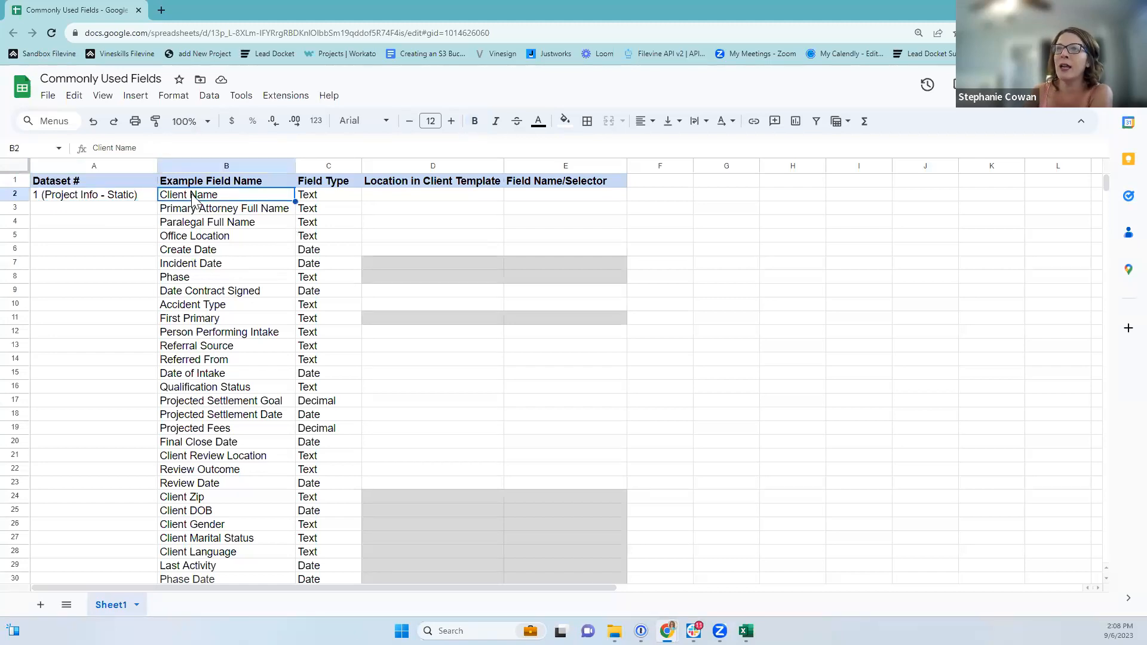
pyautogui.click(194, 212)
pyautogui.click(193, 226)
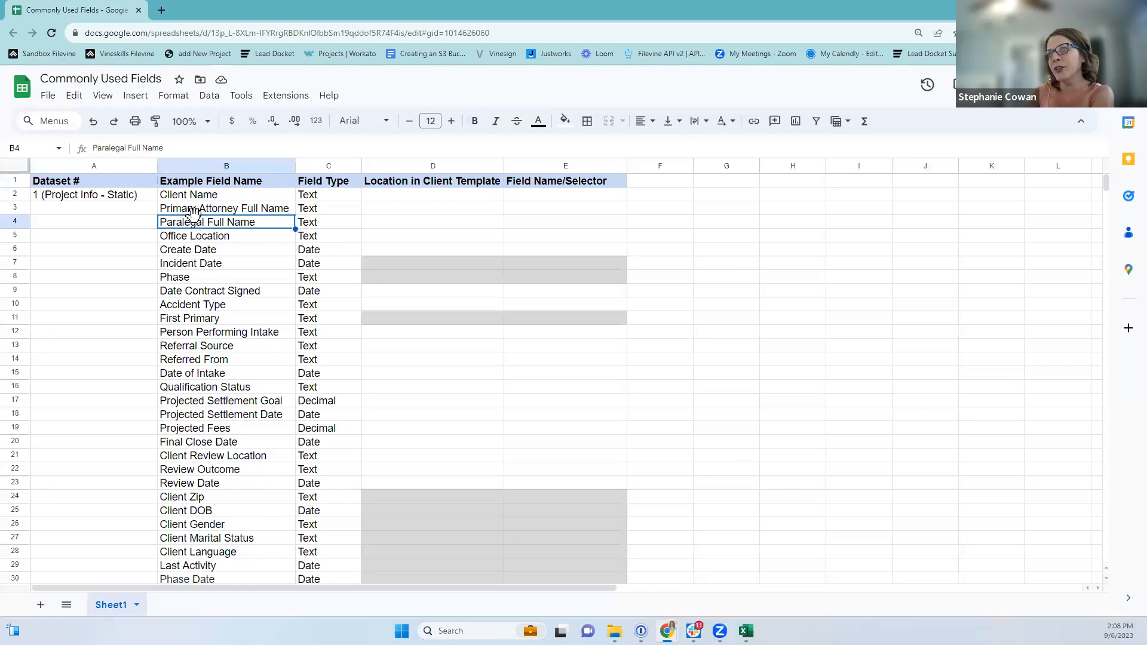
pyautogui.click(193, 238)
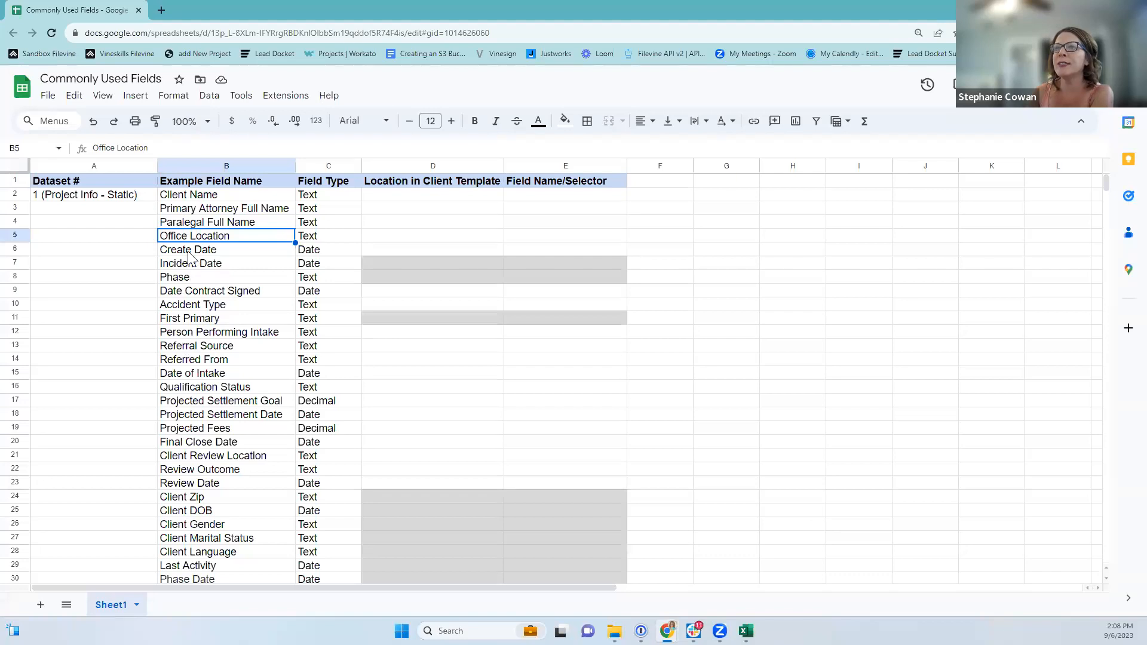
pyautogui.scroll(-1, 190, 299)
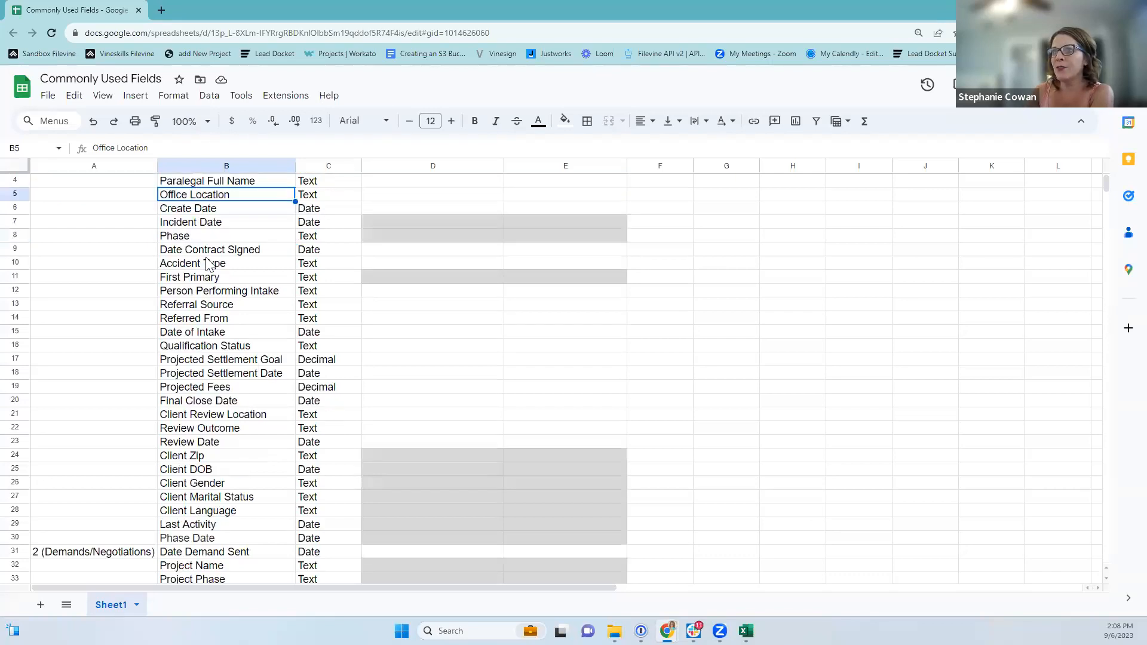
pyautogui.scroll(-1, 206, 299)
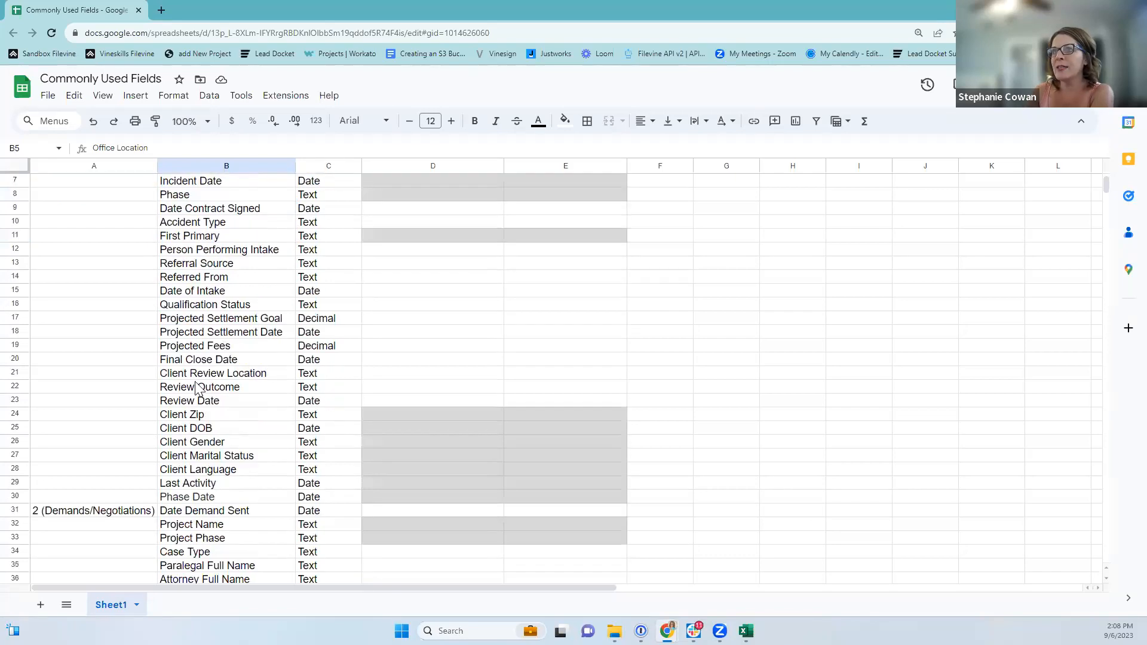
pyautogui.click(195, 250)
pyautogui.click(191, 266)
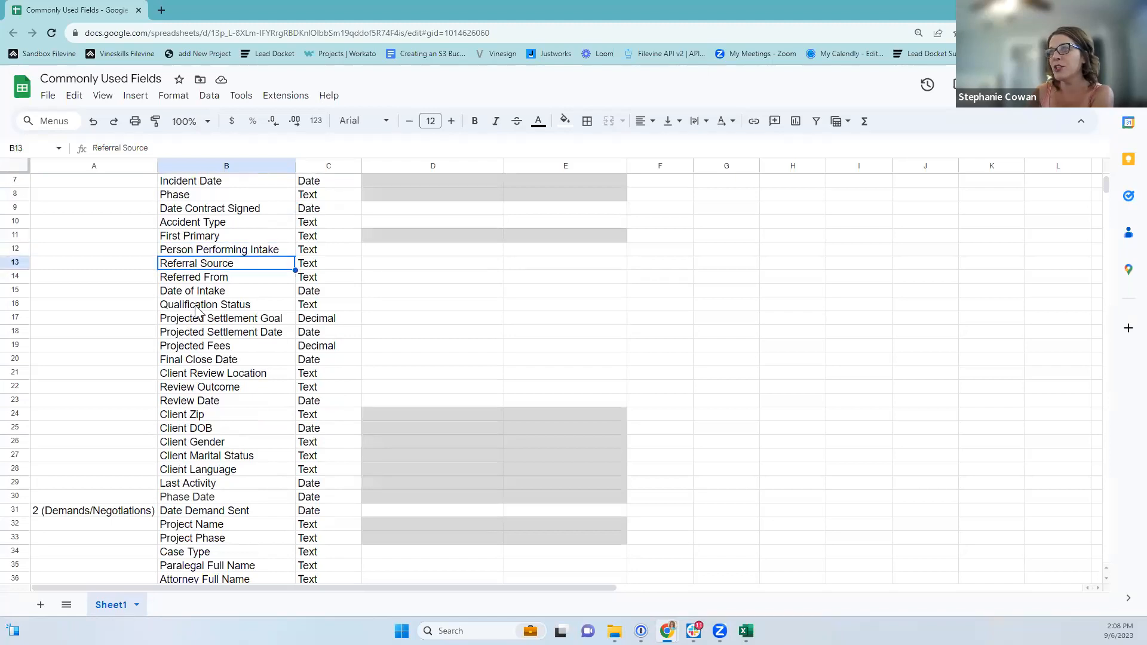
pyautogui.moveTo(173, 319); pyautogui.dragTo(177, 351)
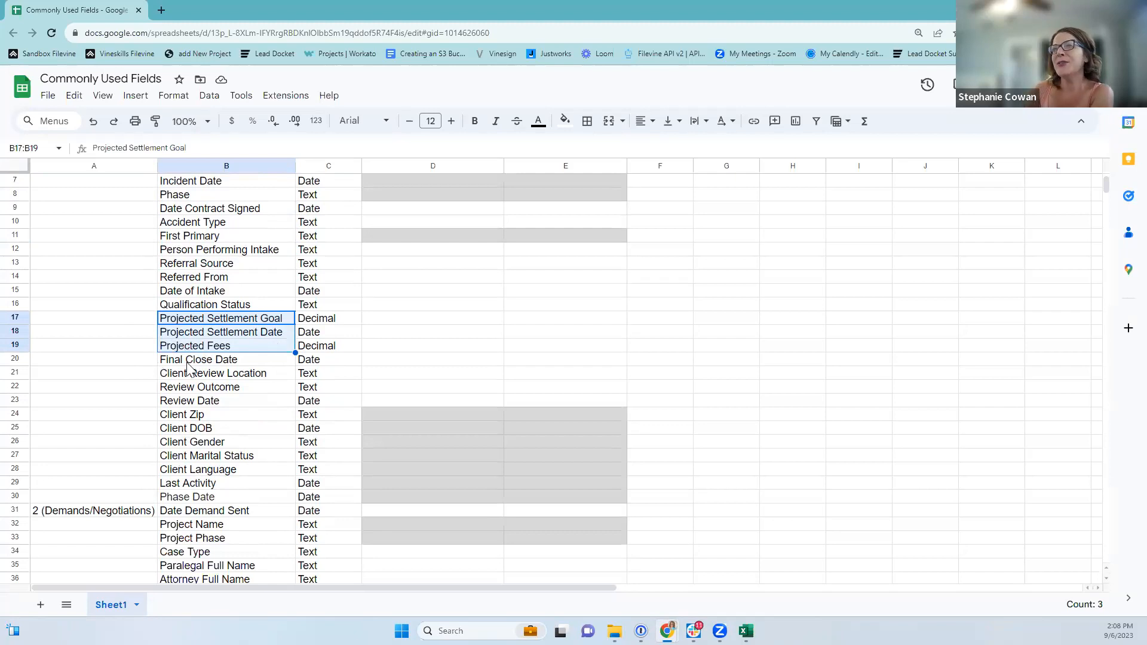
pyautogui.click(184, 320)
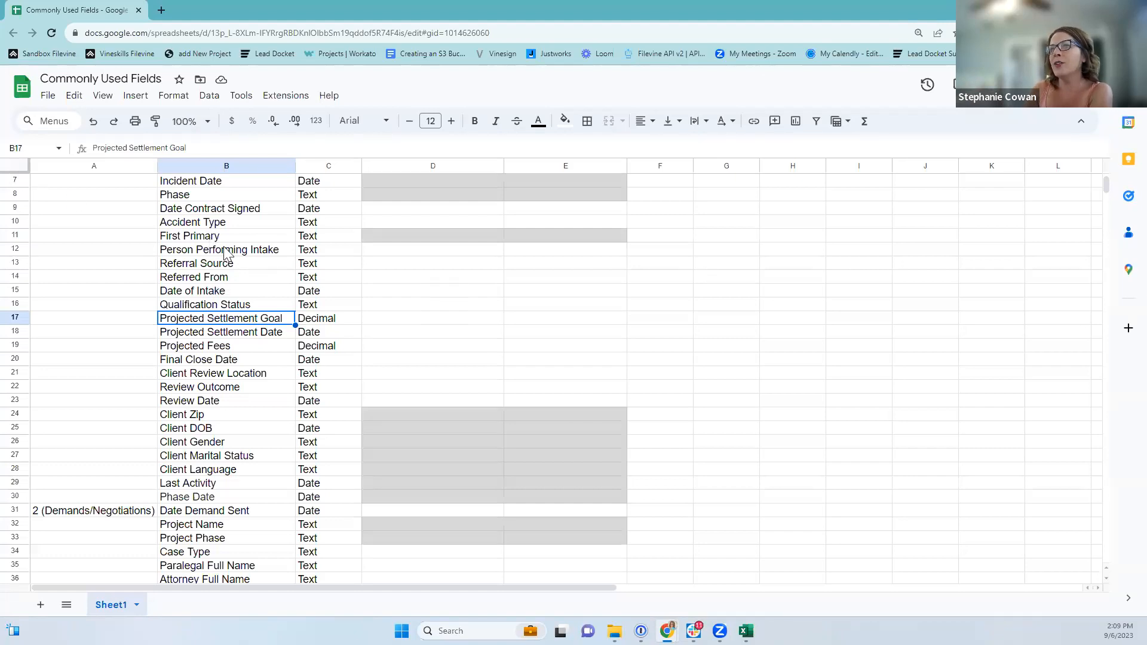
pyautogui.scroll(-2, 254, 314)
pyautogui.click(193, 268)
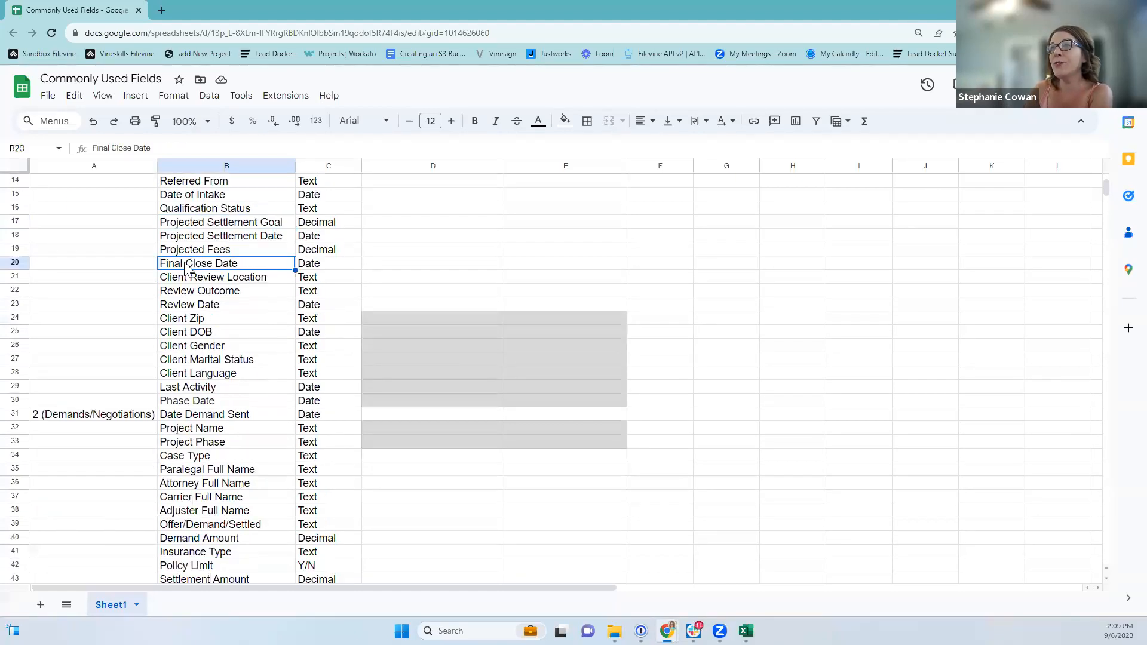
pyautogui.click(187, 292)
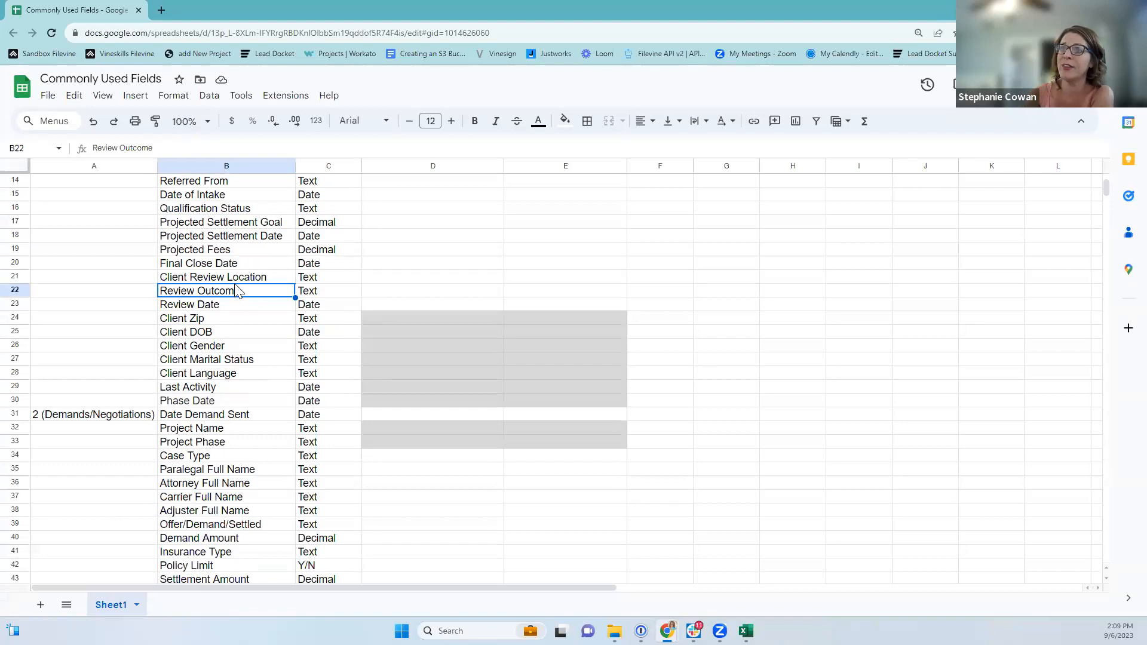
pyautogui.click(213, 320)
pyautogui.moveTo(216, 371); pyautogui.dragTo(218, 396)
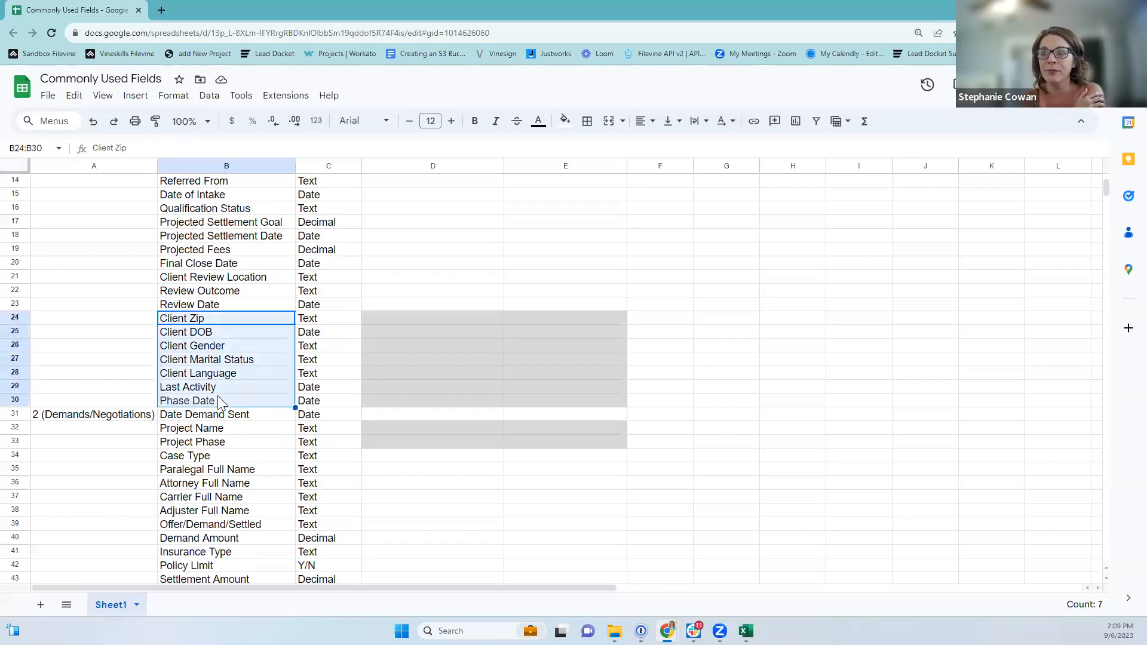
pyautogui.scroll(4, 219, 402)
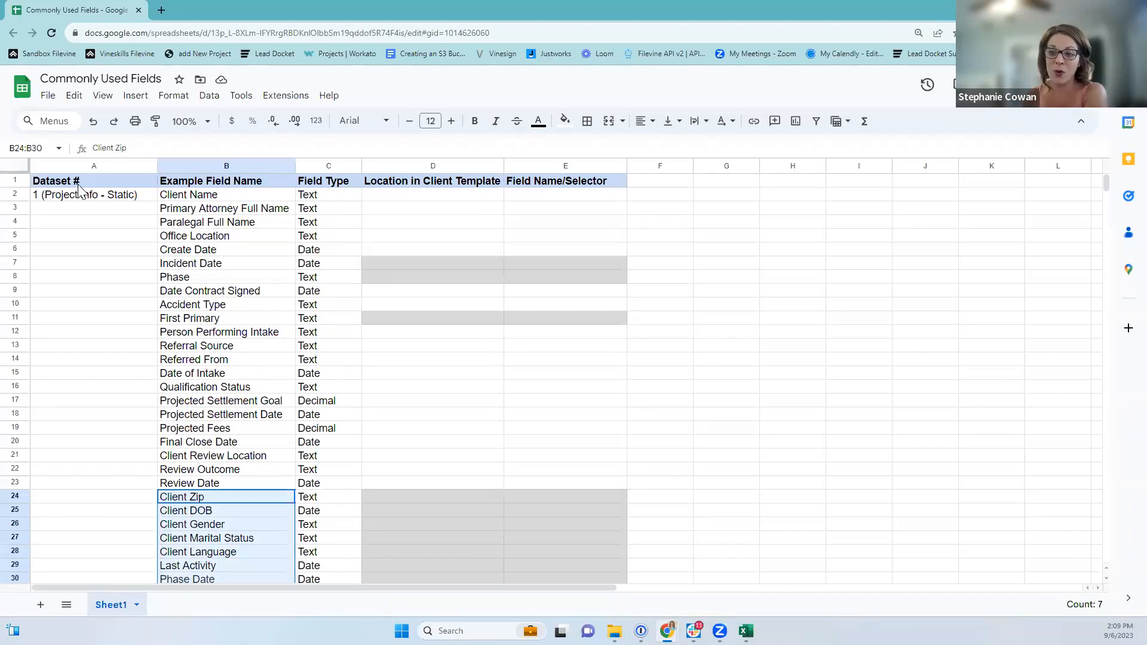
# Browse the sheet's 3 (Medical) field group down to Provider Full Name.
pyautogui.scroll(-8, 67, 251)
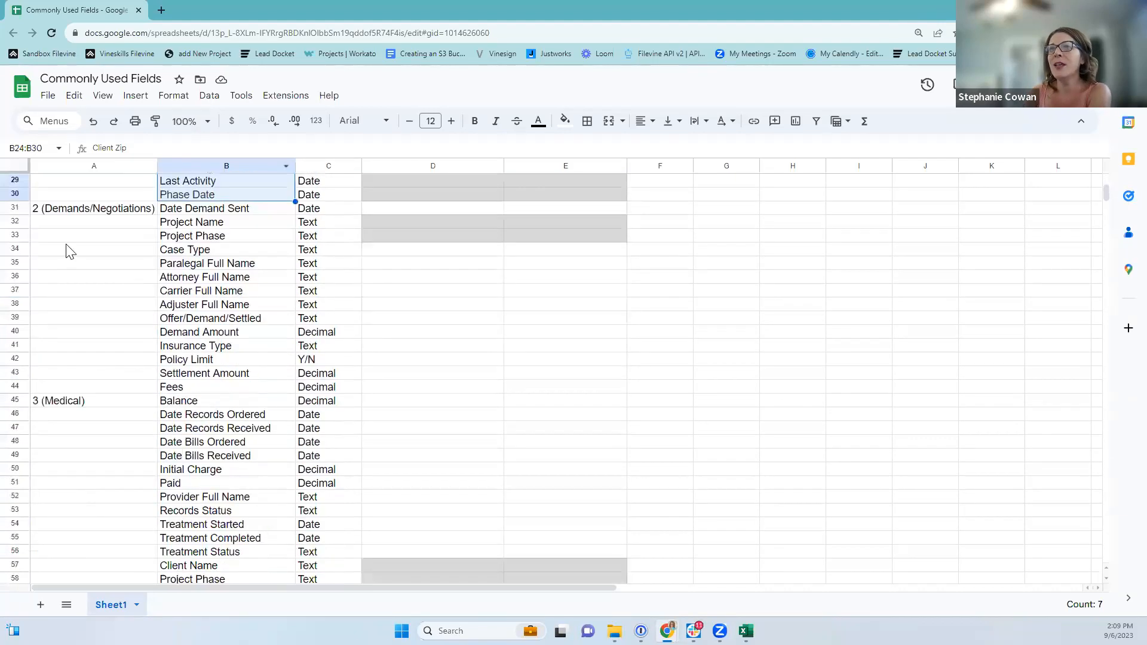
pyautogui.click(49, 403)
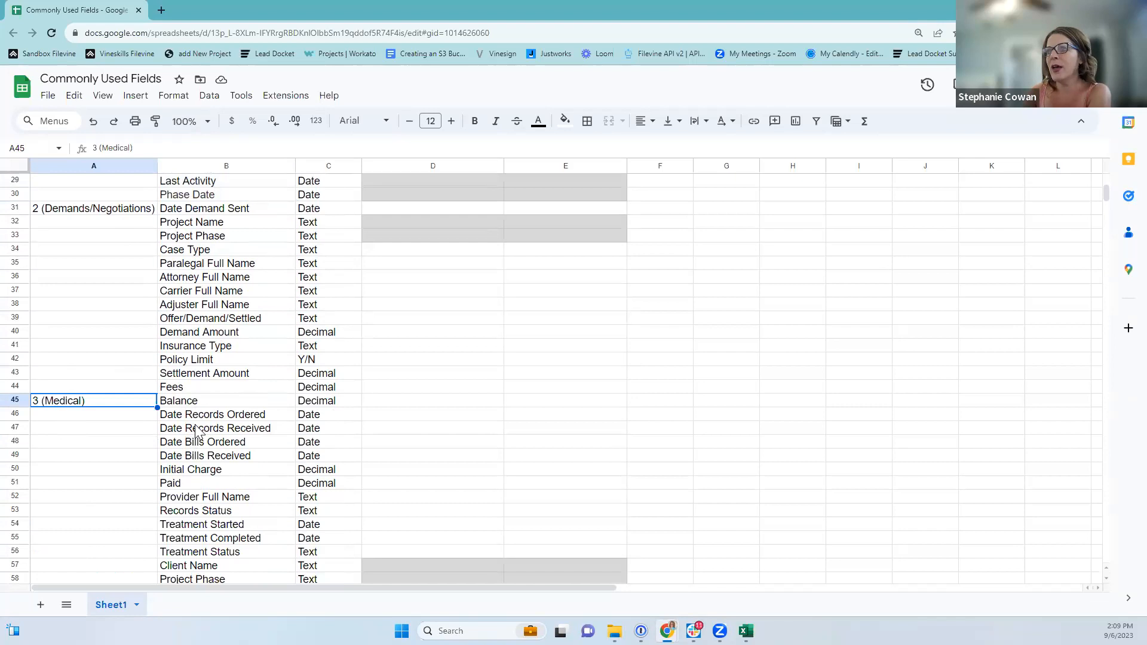
pyautogui.press('Right')
pyautogui.press('Down')
pyautogui.press('Down')
pyautogui.press('Down')
pyautogui.press('Down')
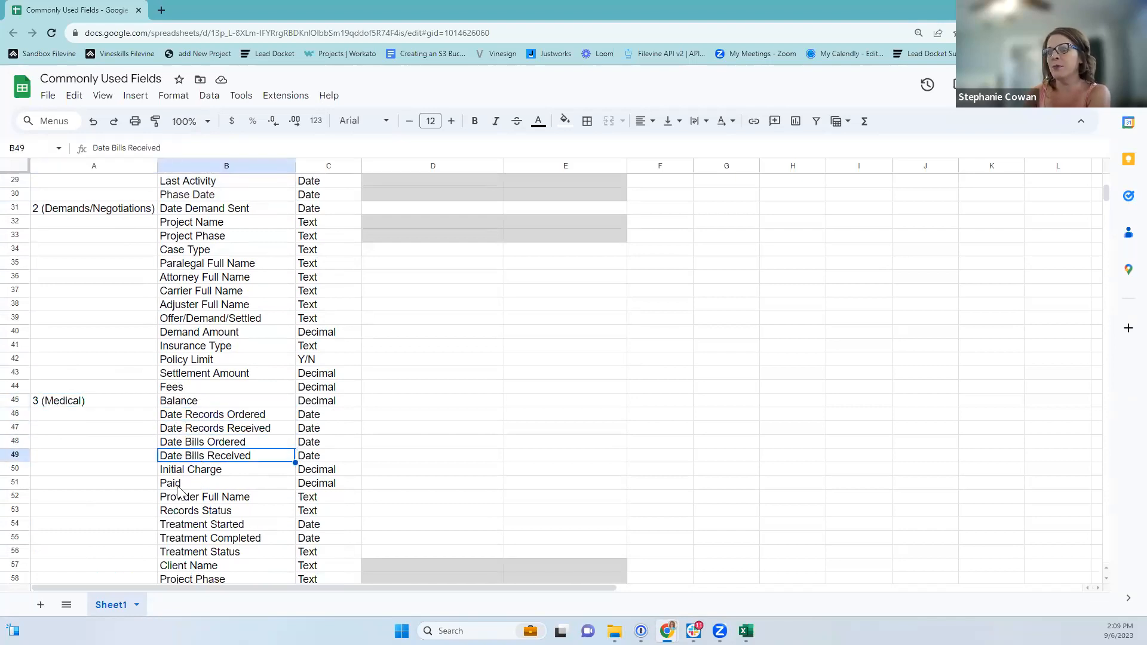
pyautogui.scroll(-1, 275, 495)
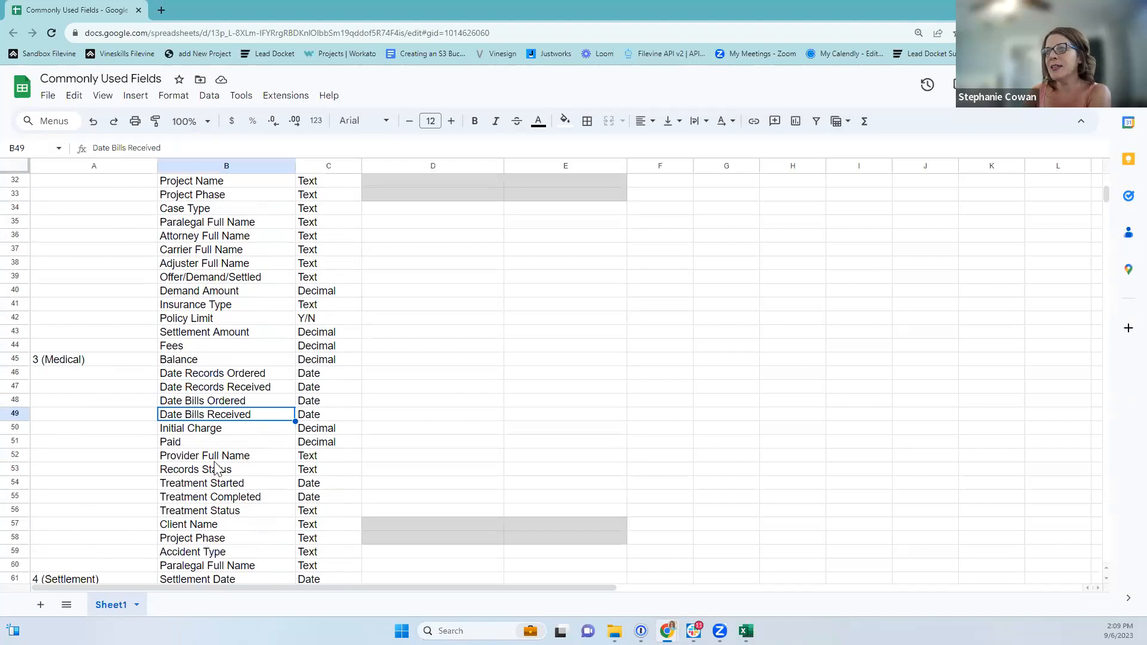
pyautogui.click(166, 454)
pyautogui.scroll(-1, 167, 466)
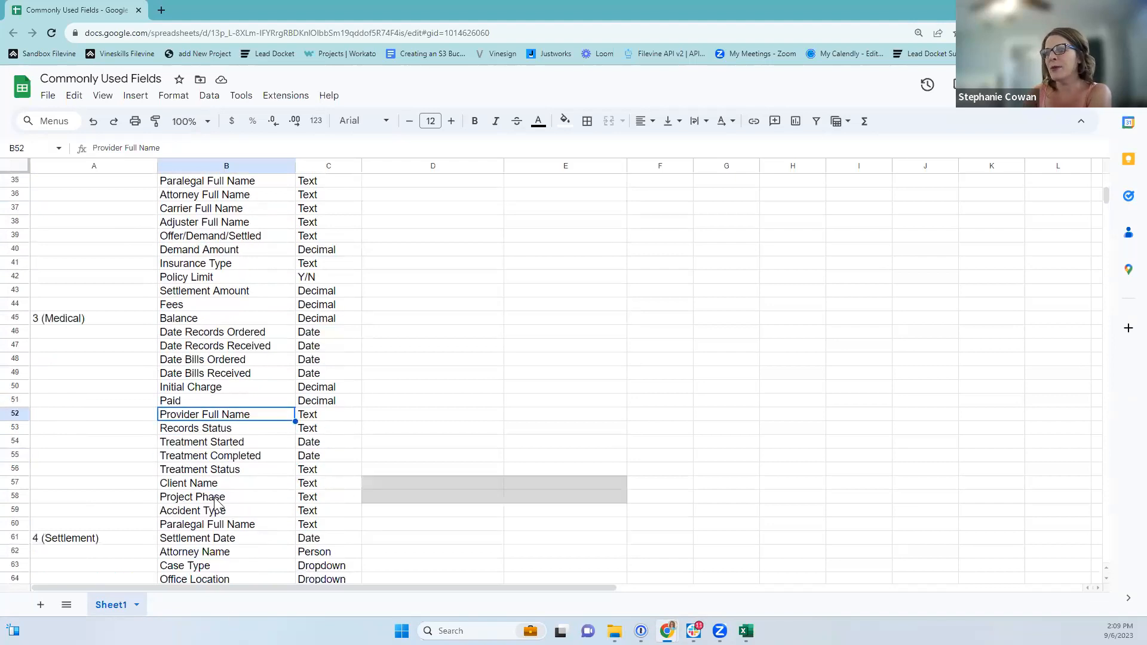
pyautogui.scroll(-1, 169, 478)
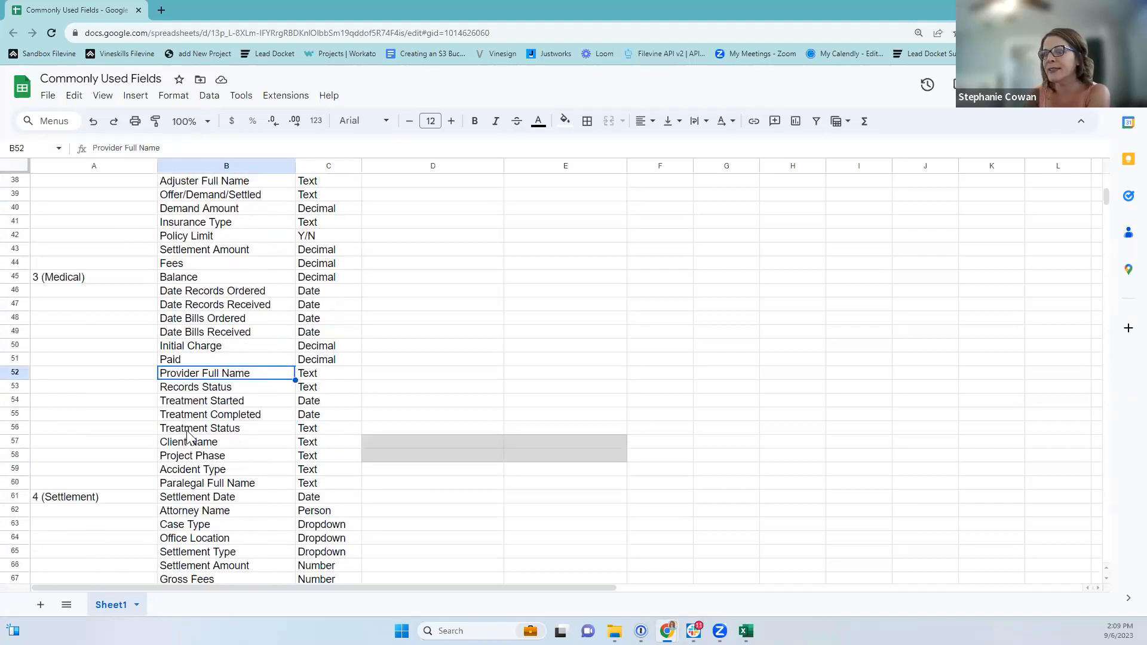
pyautogui.scroll(-1, 190, 448)
pyautogui.scroll(5, 197, 431)
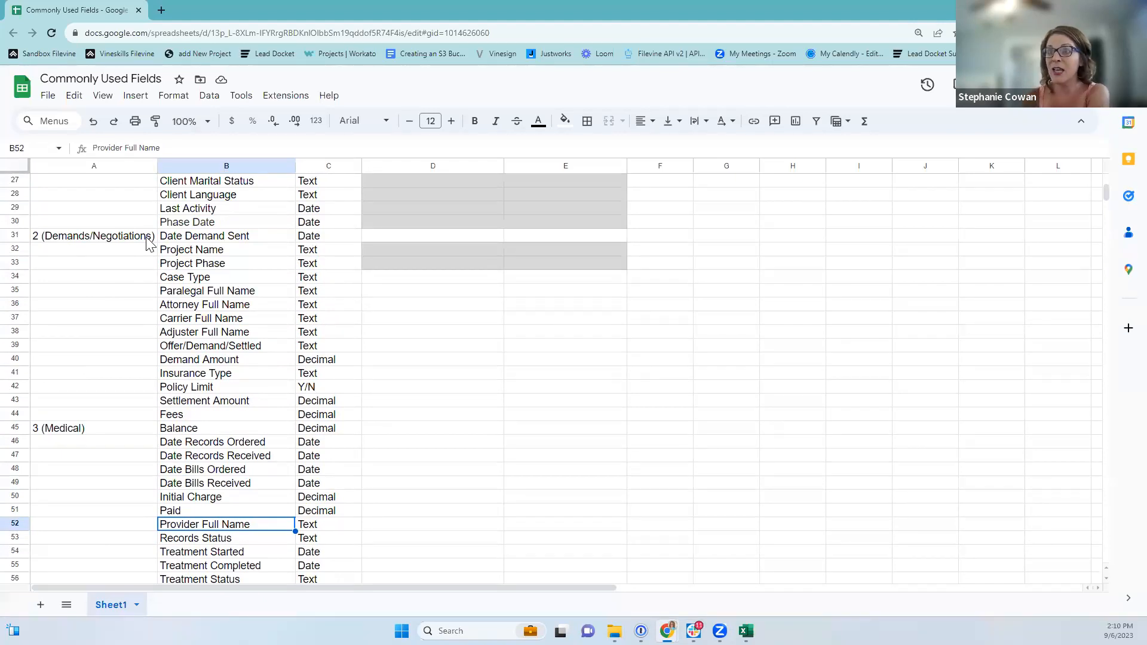
# Check the 4 (Settlement) and 2 (Demands/Negotiations) groups and Office Location, then minimize the sheet.
pyautogui.scroll(-5, 125, 278)
pyautogui.click(70, 457)
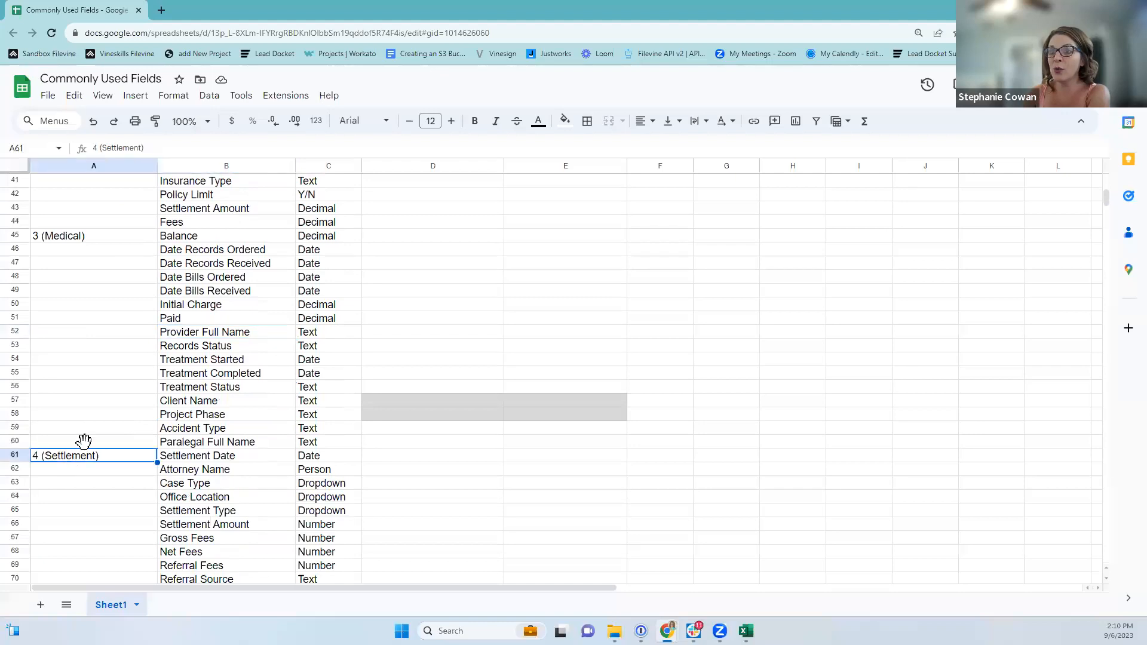
pyautogui.scroll(5, 84, 441)
pyautogui.click(77, 236)
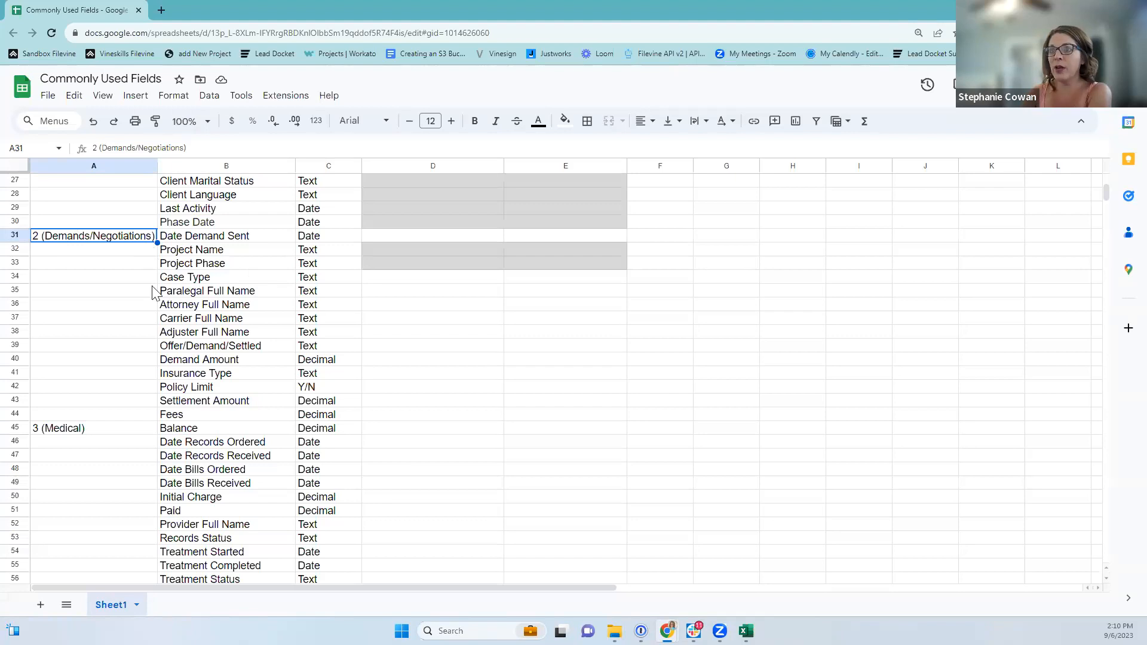
pyautogui.scroll(-10, 138, 334)
pyautogui.scroll(-4, 138, 341)
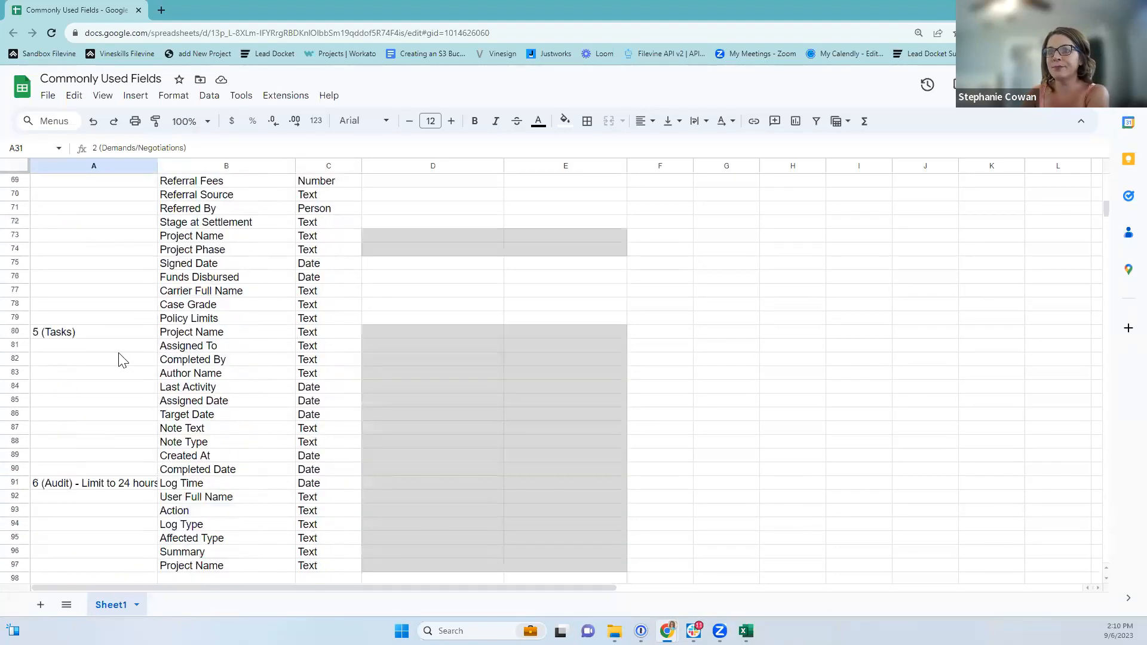
pyautogui.scroll(-1, 124, 358)
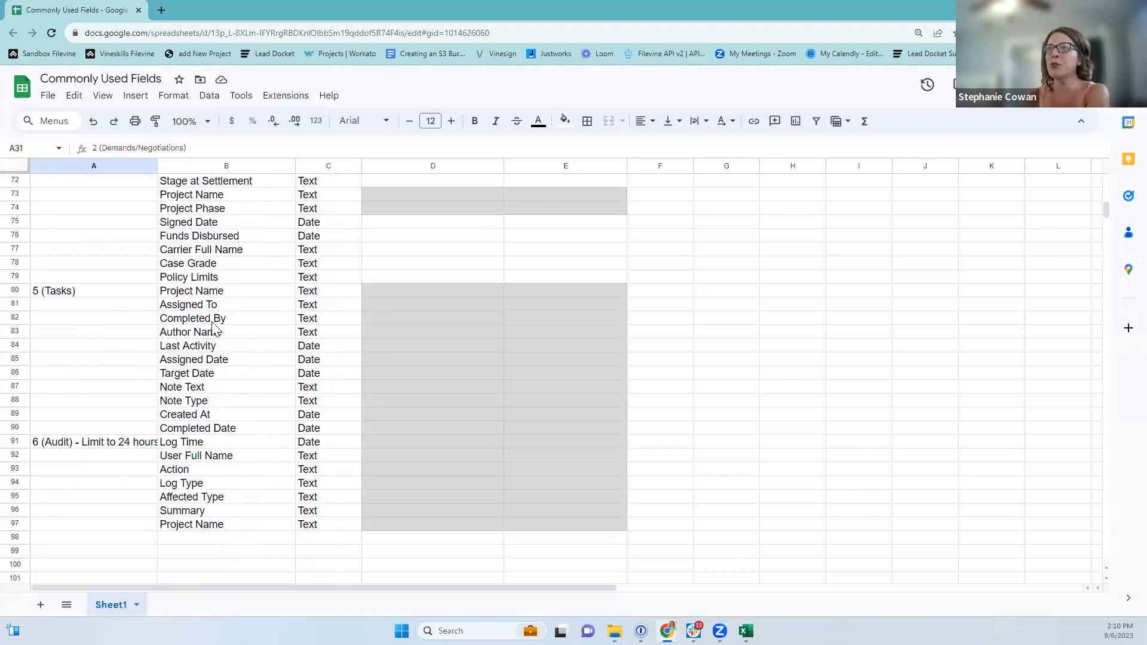
pyautogui.scroll(5, 358, 278)
pyautogui.click(457, 278)
pyautogui.click(535, 278)
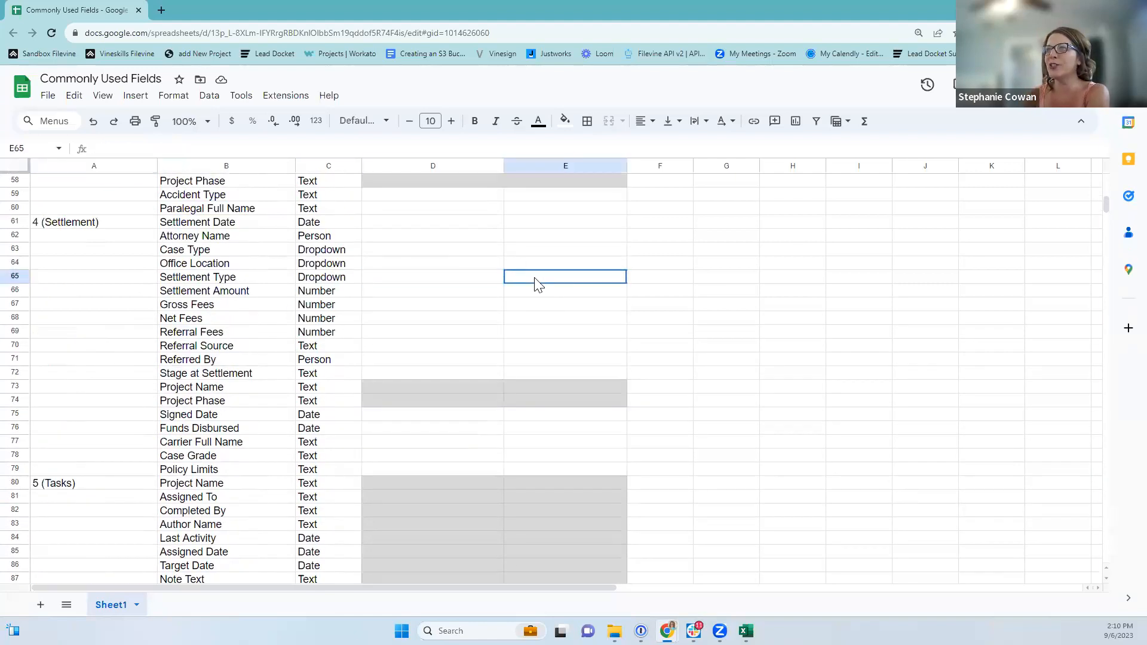
pyautogui.click(188, 263)
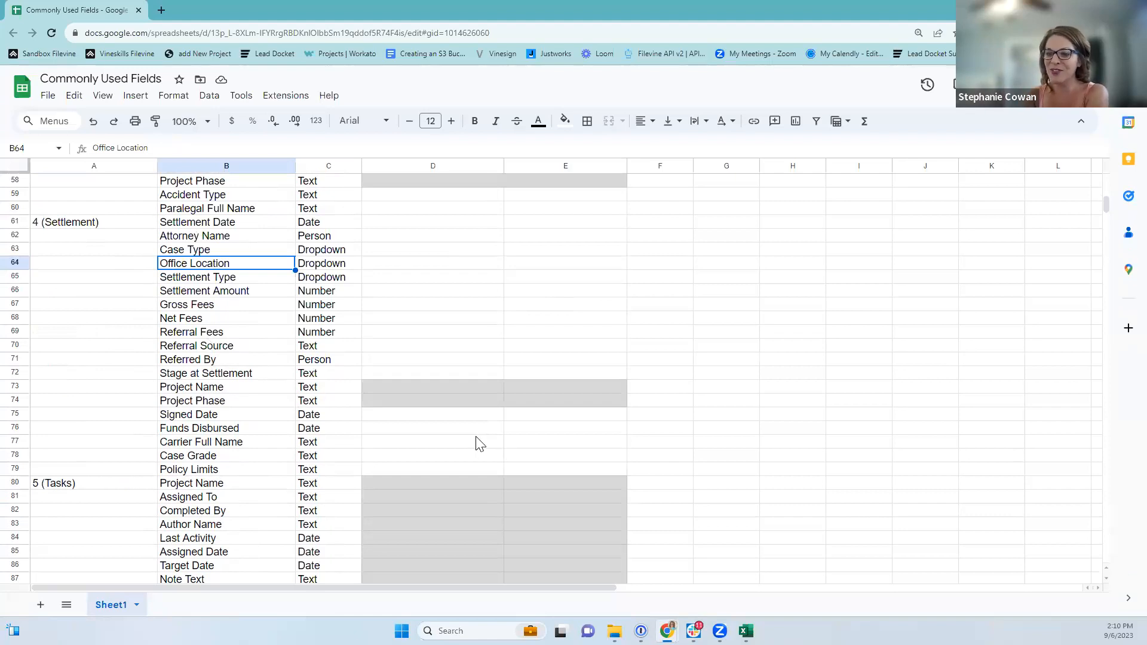
pyautogui.scroll(-3, 180, 511)
pyautogui.scroll(-1, 182, 512)
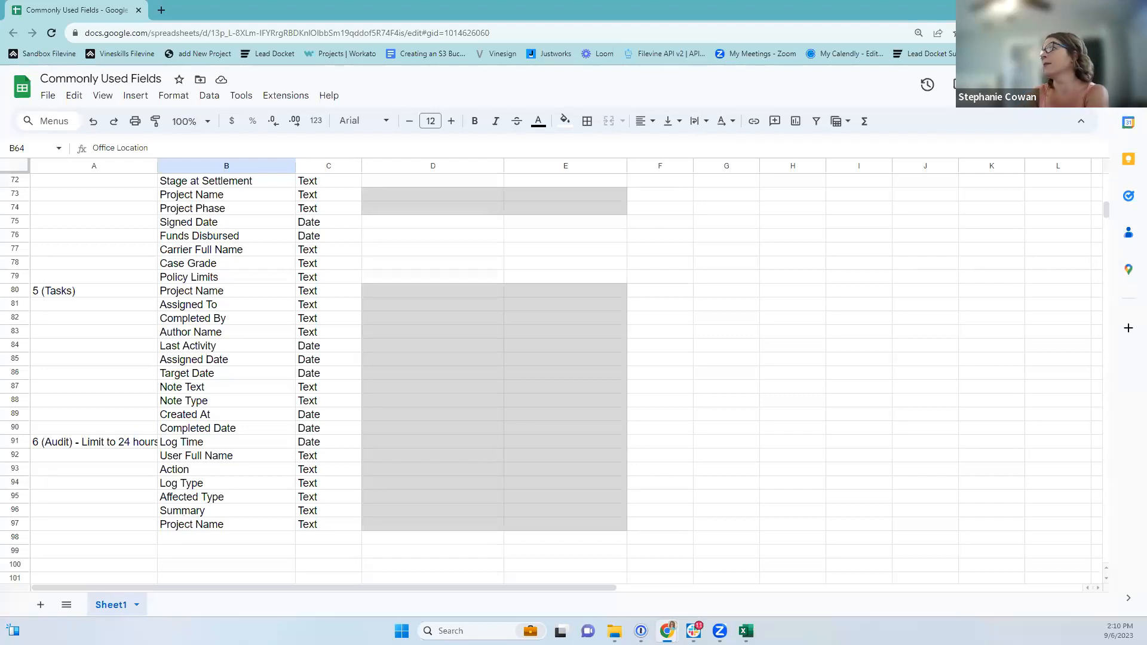
pyautogui.click(1078, 9)
pyautogui.scroll(4, 228, 403)
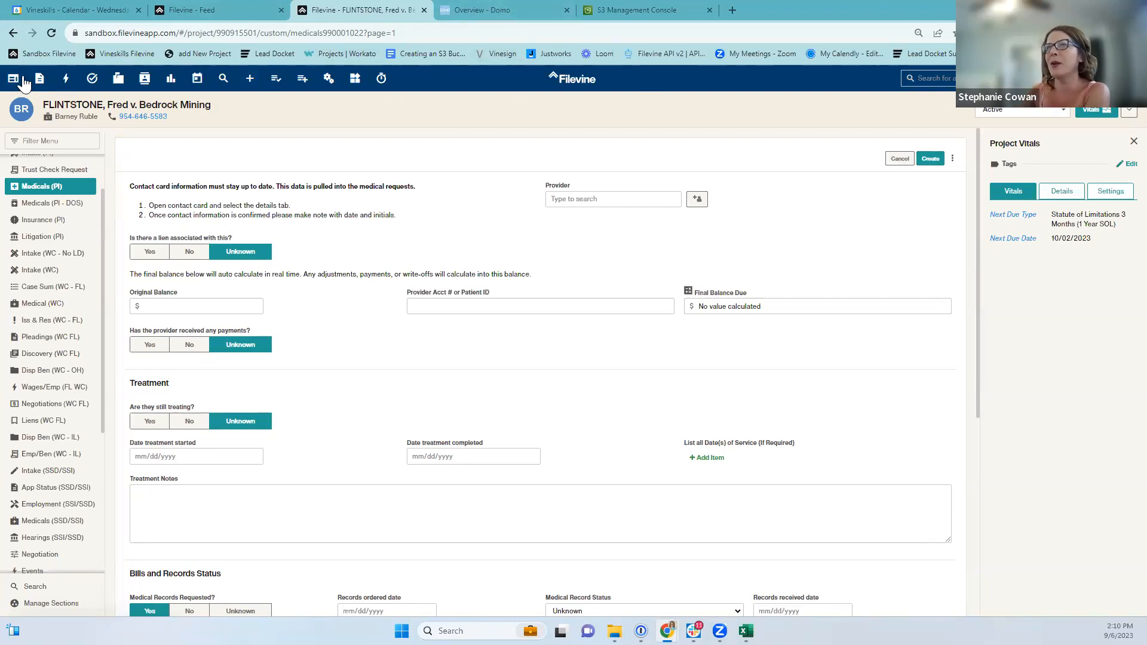
# Start a List of Projects report in Report Builder without saving the Medicals form.
pyautogui.click(305, 82)
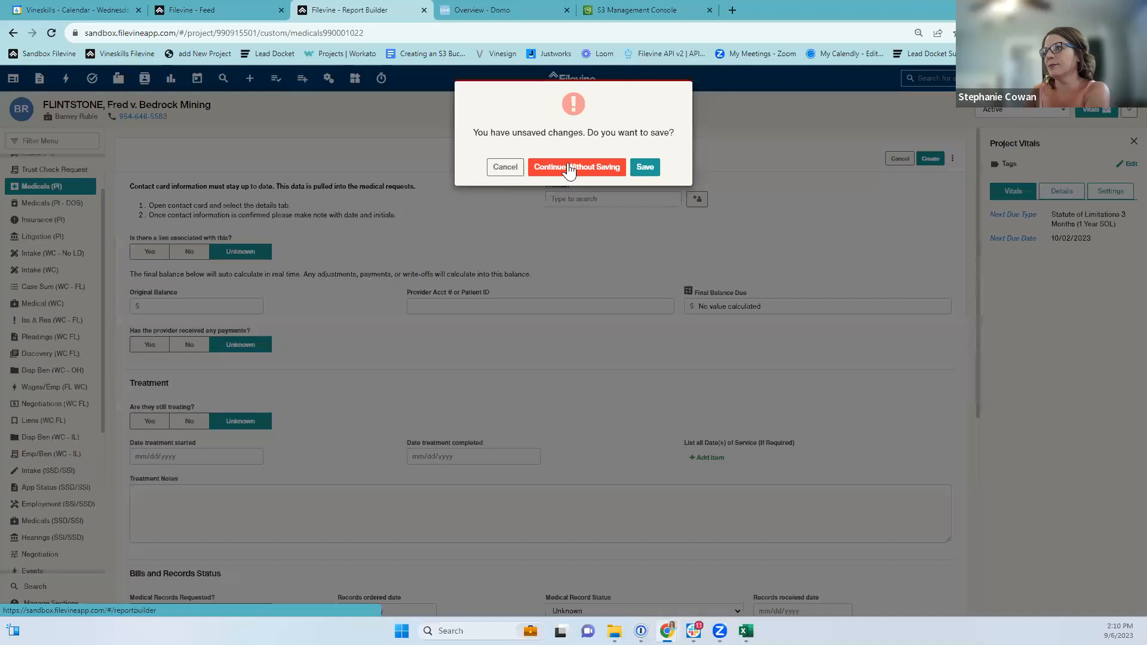
pyautogui.click(617, 171)
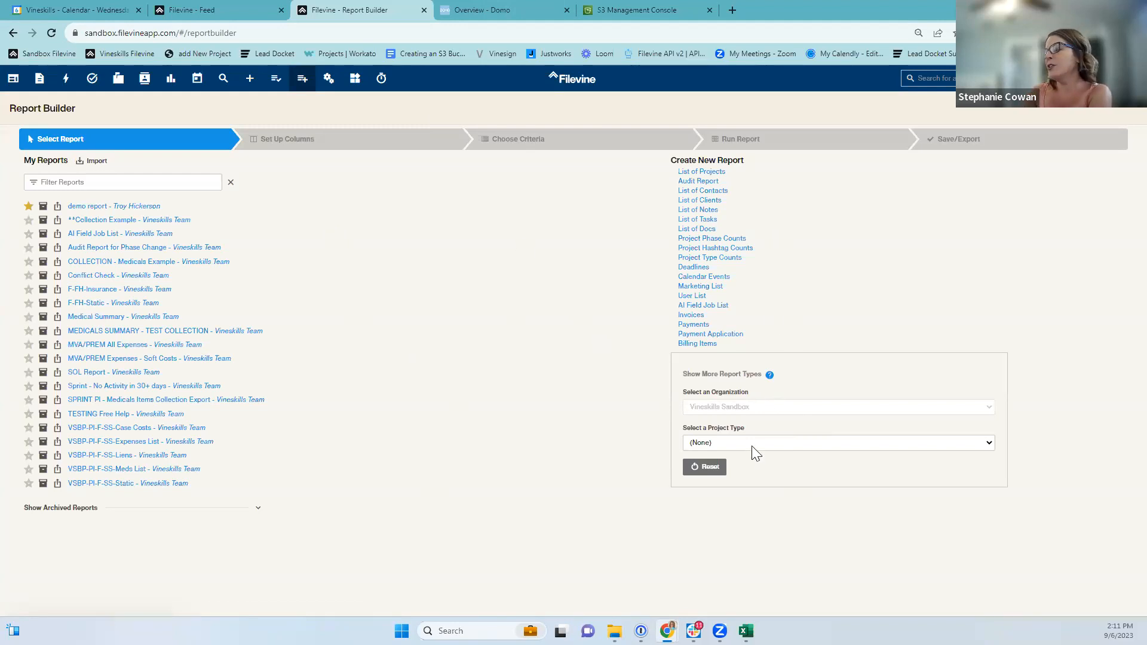
pyautogui.click(707, 173)
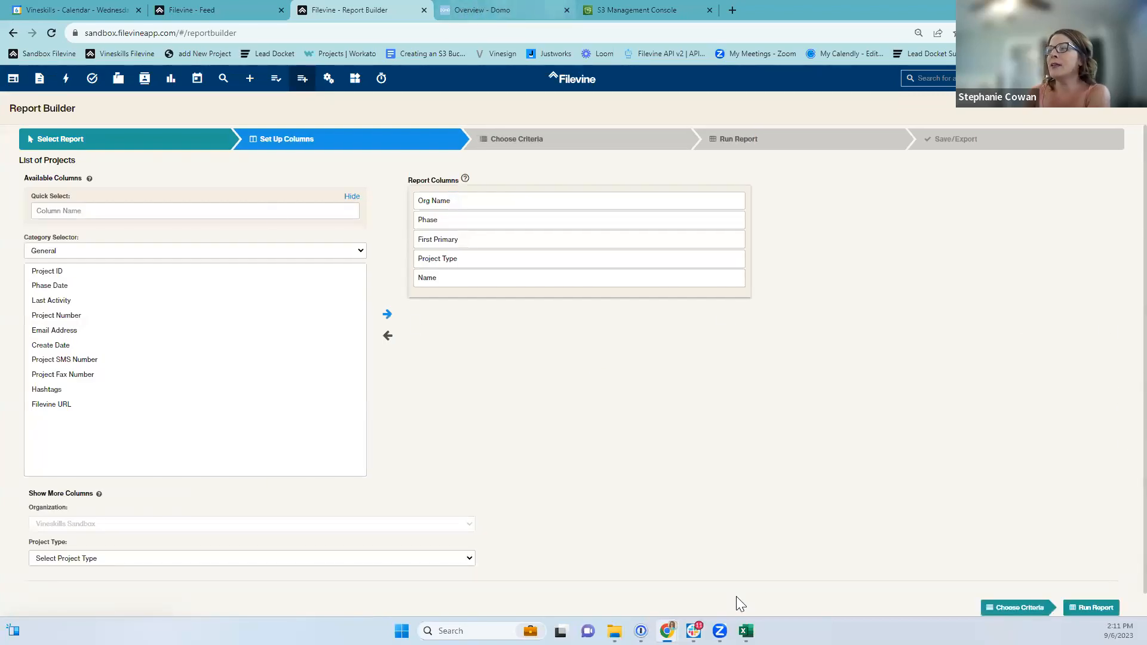
# Bring the Commonly Used Fields sheet back from the Chrome taskbar.
pyautogui.moveTo(719, 631)
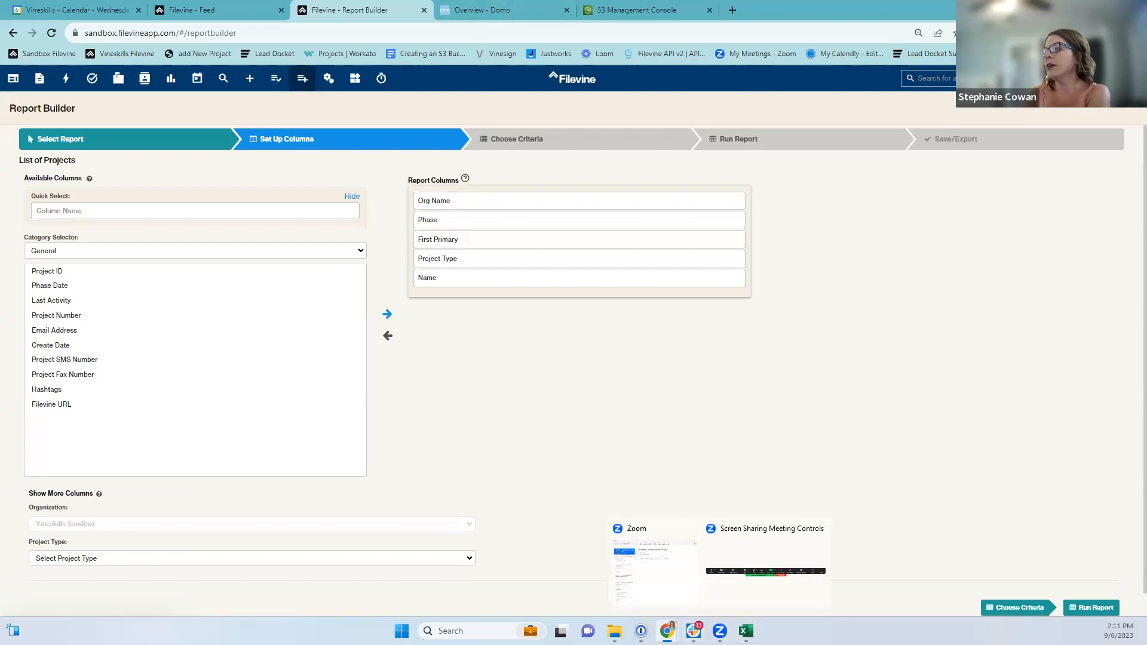
pyautogui.moveTo(668, 631)
pyautogui.click(855, 573)
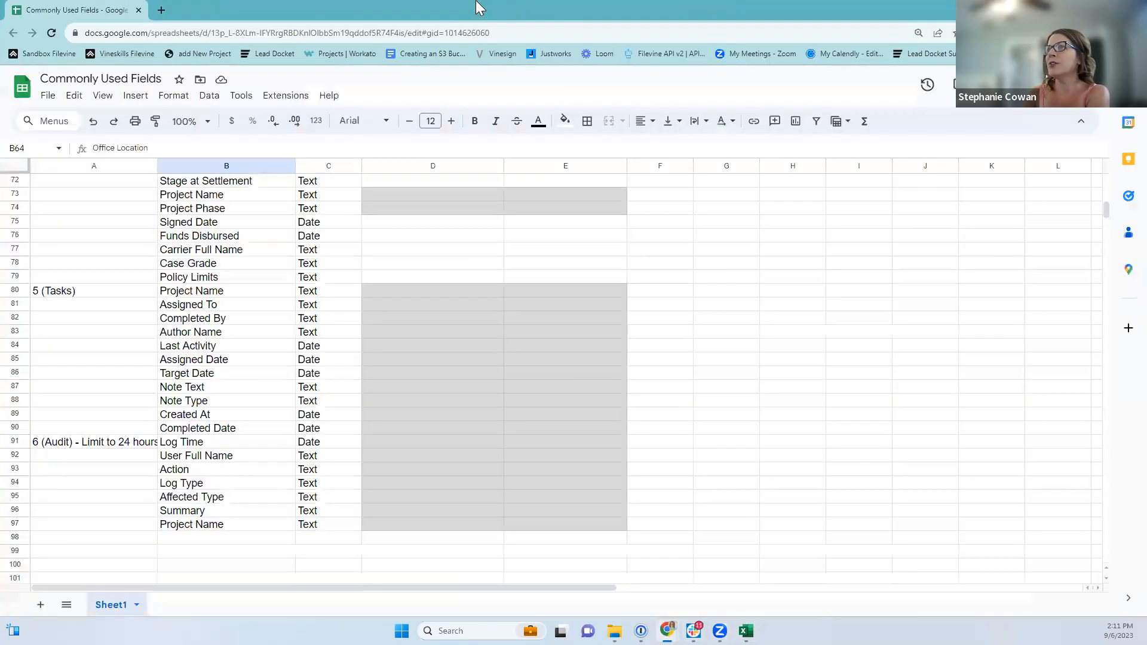
# Minimize the Commonly Used Fields sheet to return to Report Builder.
pyautogui.click(1079, 9)
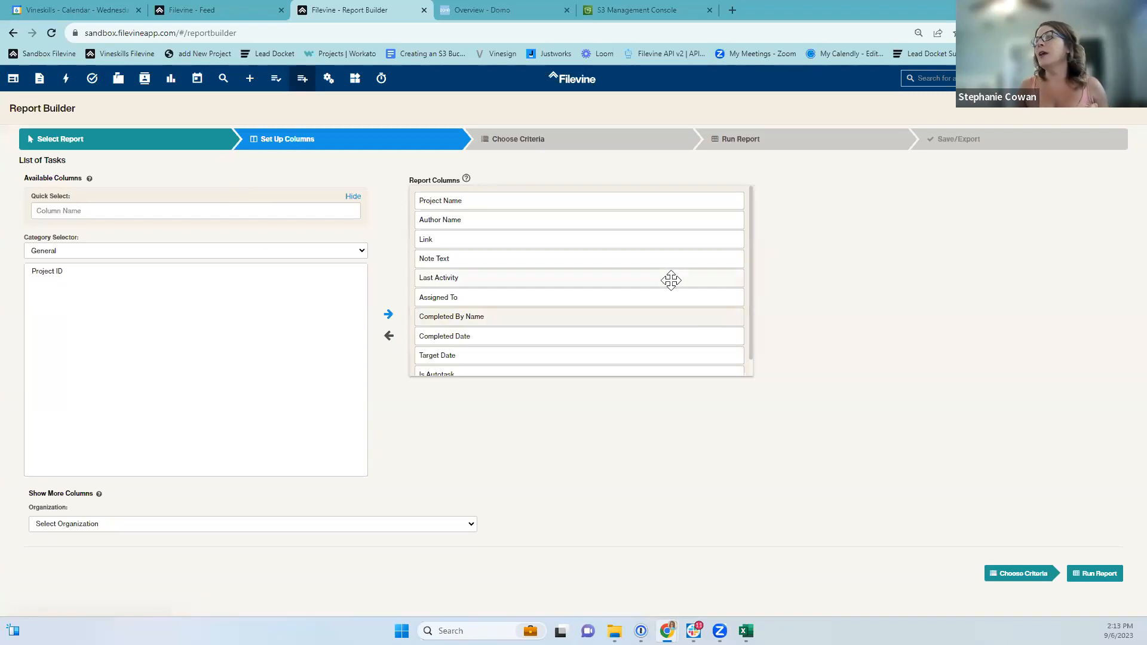
# Move Assigned To, Completed By Name and Last Activity up, and remove the Link column.
pyautogui.scroll(-1, 604, 296)
pyautogui.scroll(1, 602, 328)
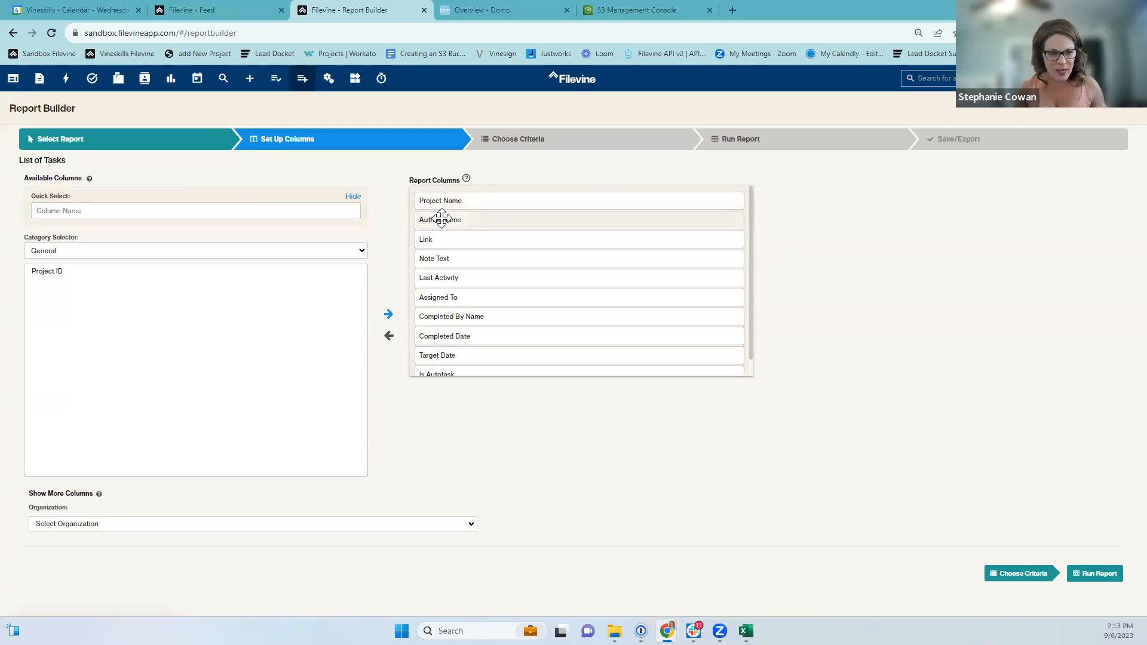
pyautogui.scroll(-1, 435, 369)
pyautogui.scroll(1, 448, 281)
pyautogui.moveTo(443, 297); pyautogui.dragTo(452, 223)
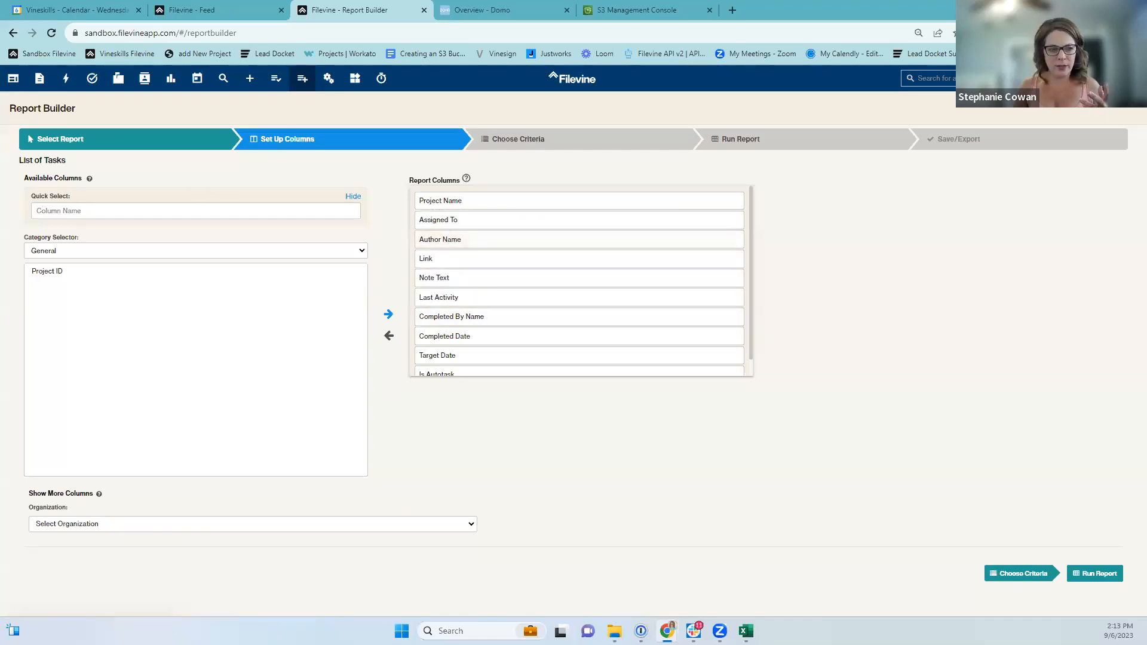
pyautogui.moveTo(443, 316); pyautogui.dragTo(450, 238)
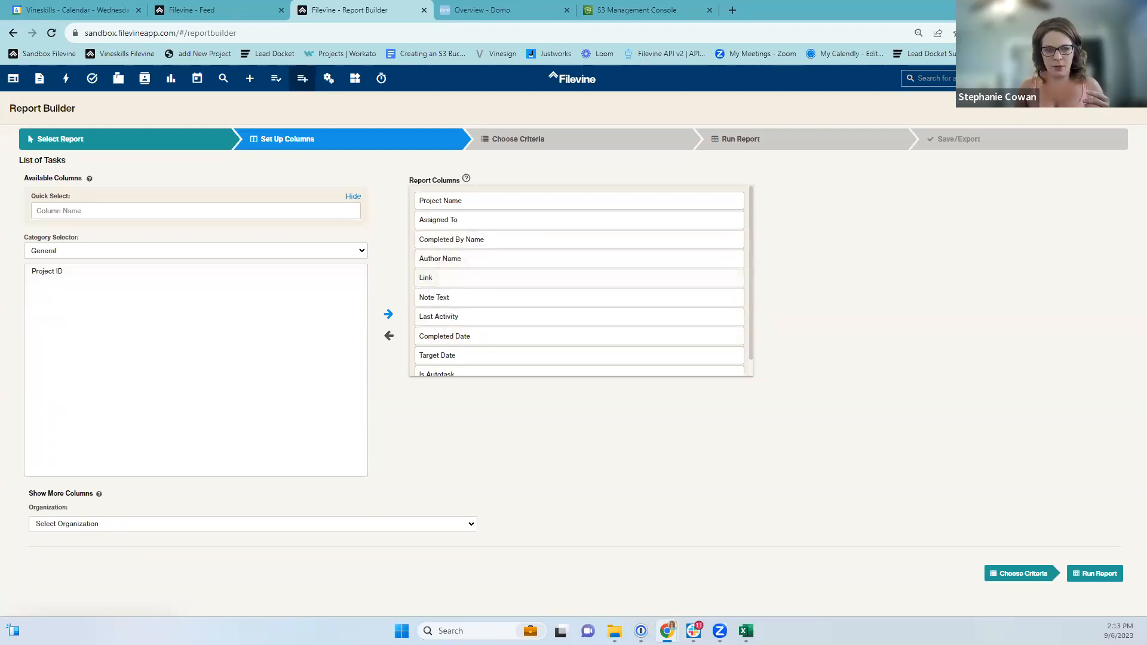
pyautogui.moveTo(455, 321)
pyautogui.mouseDown()
pyautogui.moveTo(460, 291)
pyautogui.moveTo(443, 297)
pyautogui.mouseUp()
pyautogui.doubleClick(438, 297)
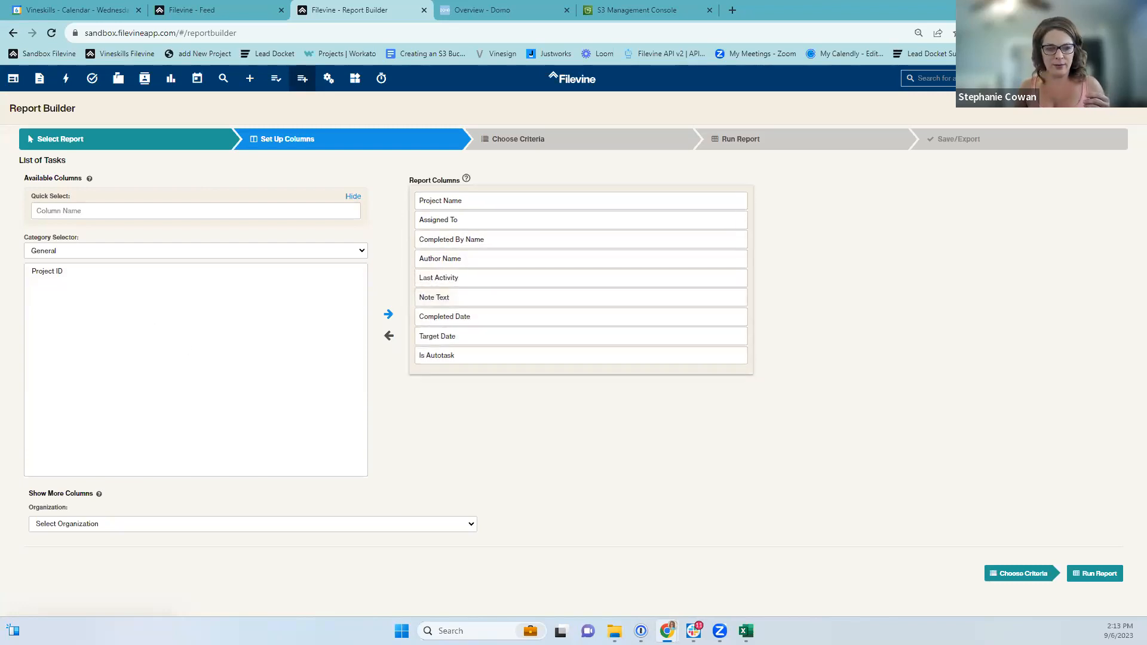
# Set Organization to Vineskills Sandbox, add Assigned Date, and place Target Date after it.
pyautogui.click(93, 210)
pyautogui.write('assi')
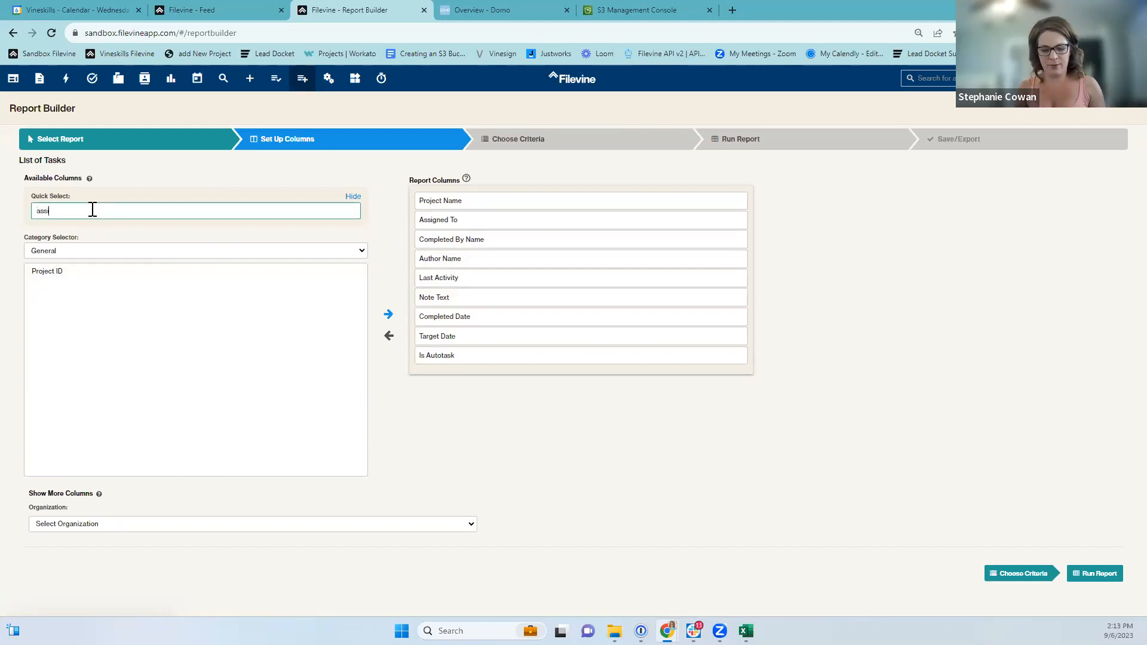
pyautogui.write('gned datae')
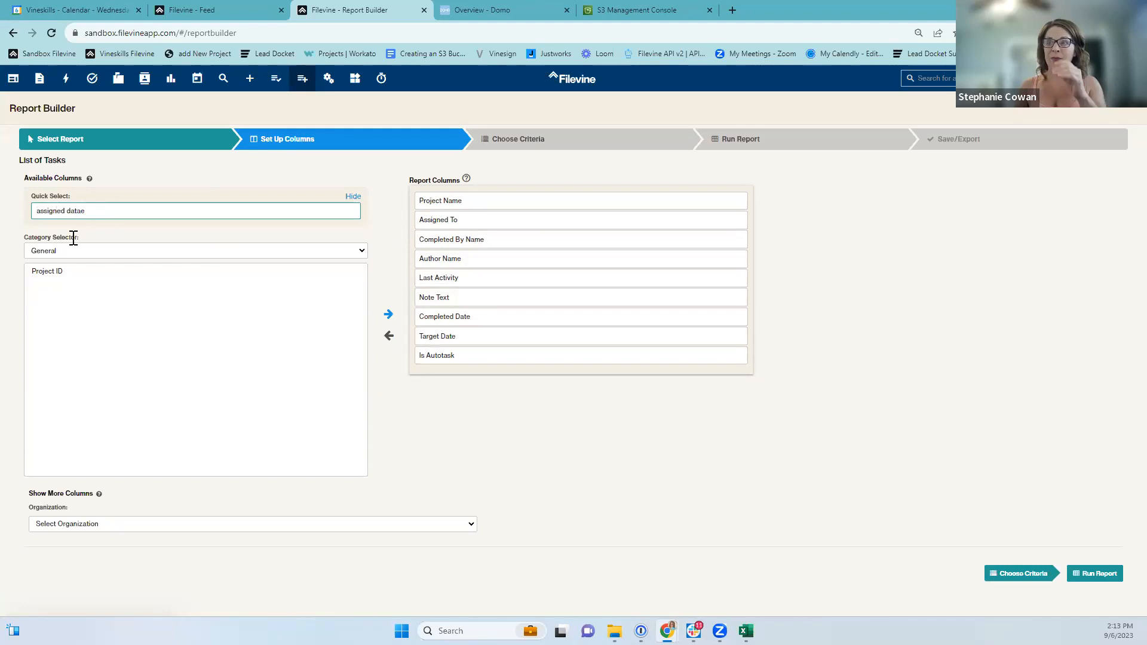
pyautogui.click(93, 524)
pyautogui.click(66, 545)
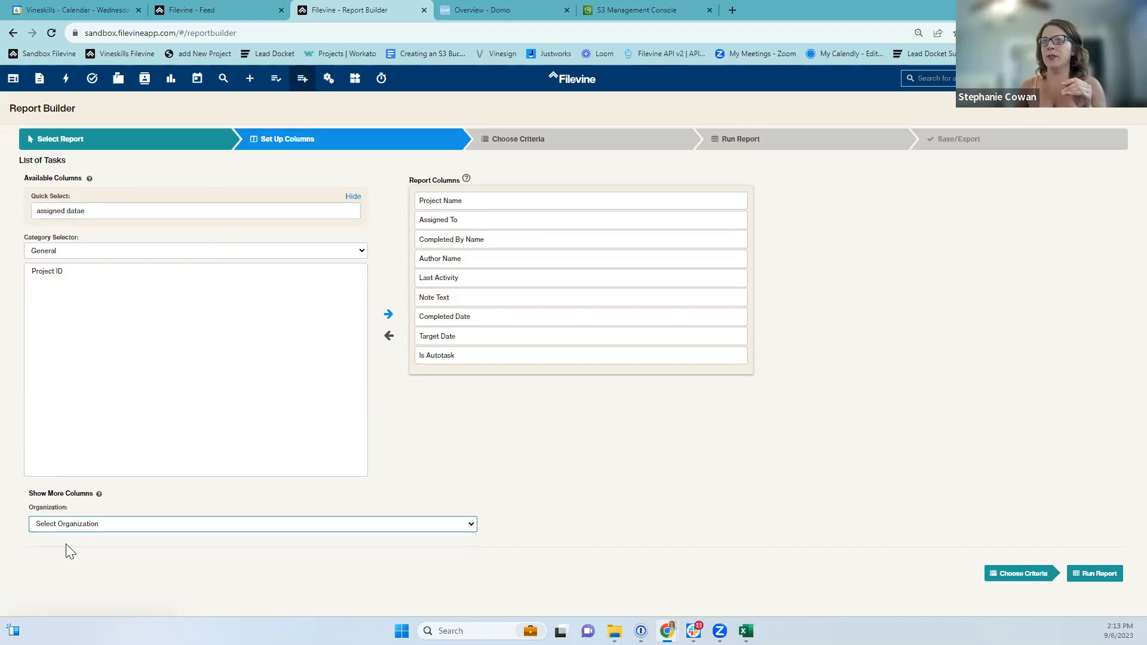
pyautogui.click(60, 212)
pyautogui.write('assigned da')
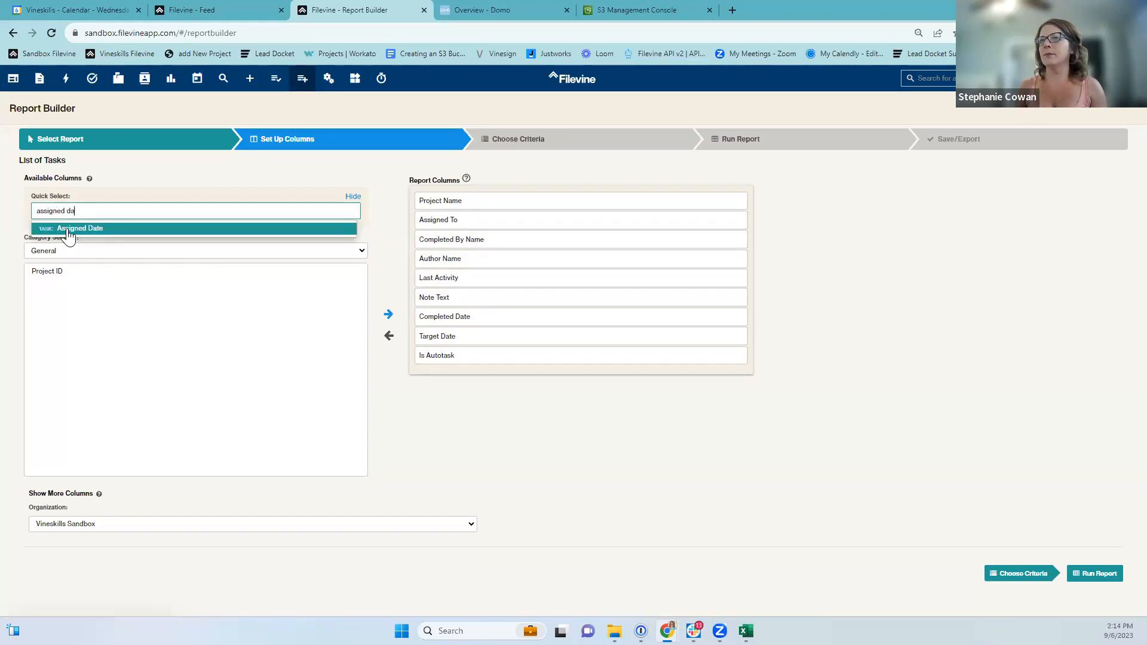
pyautogui.click(69, 234)
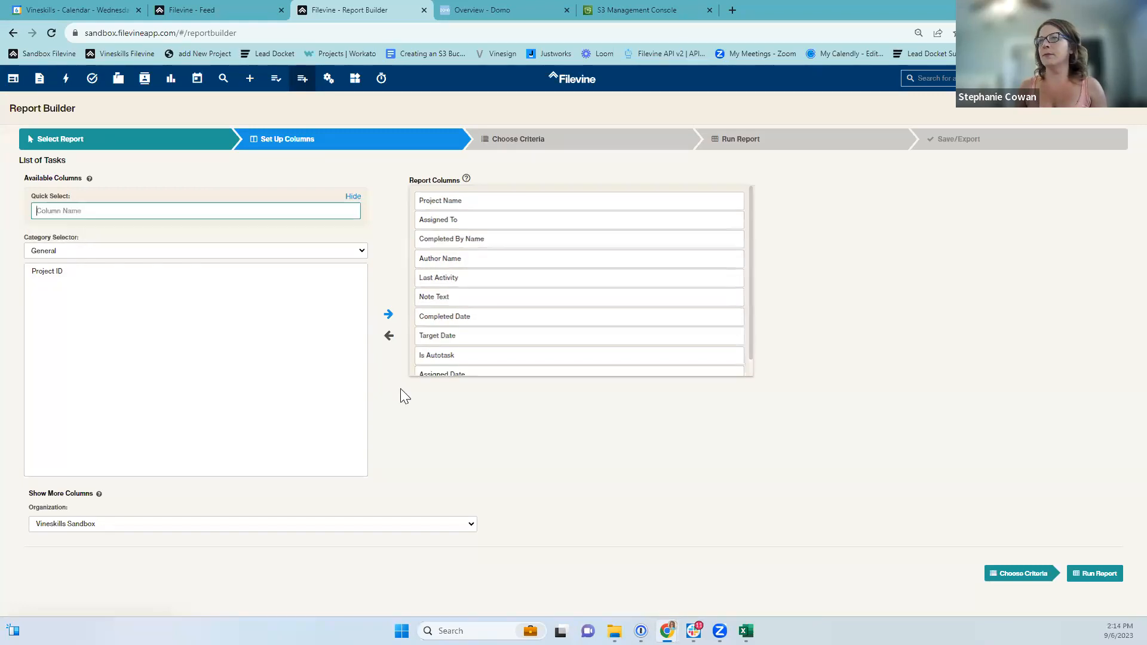
pyautogui.moveTo(431, 374); pyautogui.dragTo(441, 297)
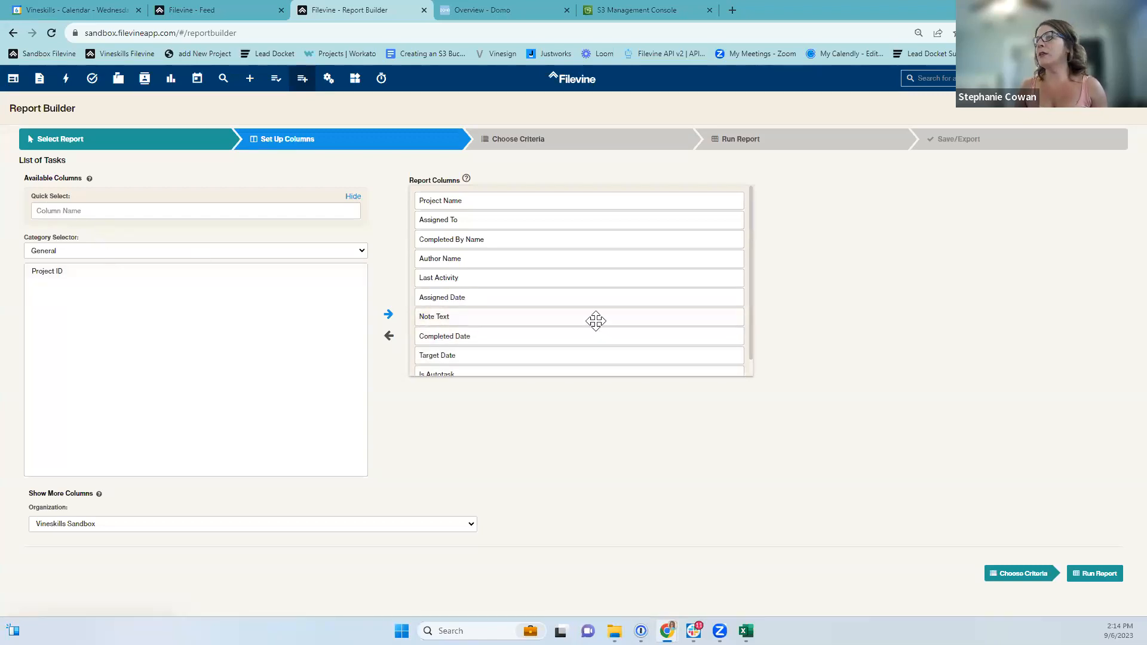
pyautogui.scroll(-1, 594, 320)
pyautogui.moveTo(447, 331); pyautogui.dragTo(448, 297)
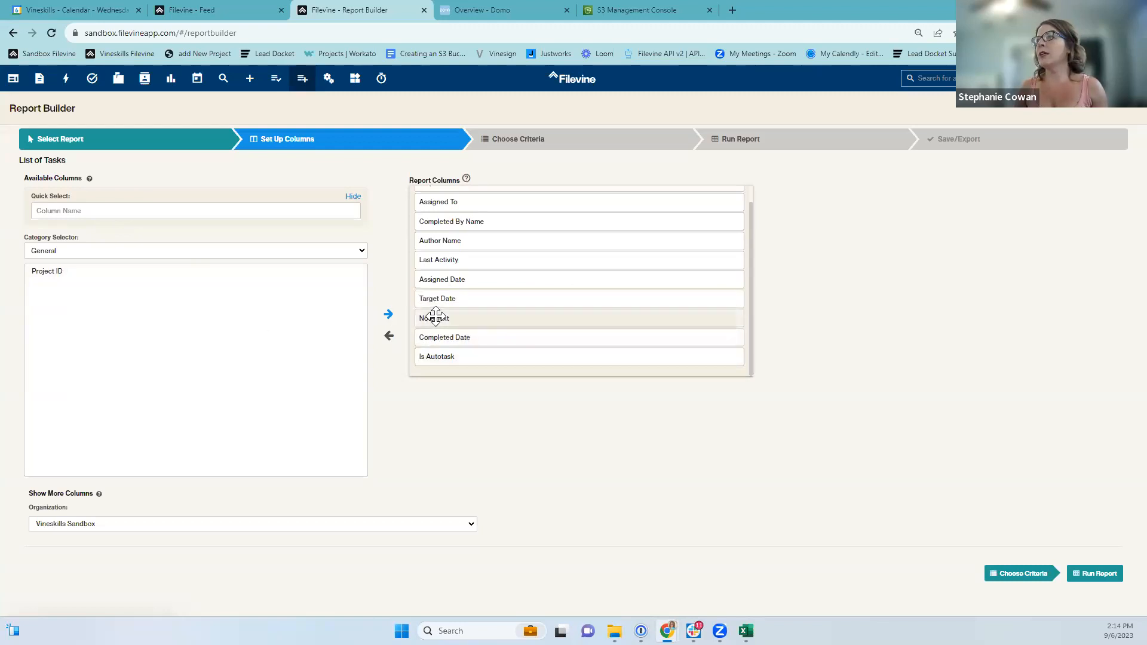
# Add Note Type and Created At columns, remove Is Autotask, and proceed to criteria.
pyautogui.click(77, 216)
pyautogui.write('note type')
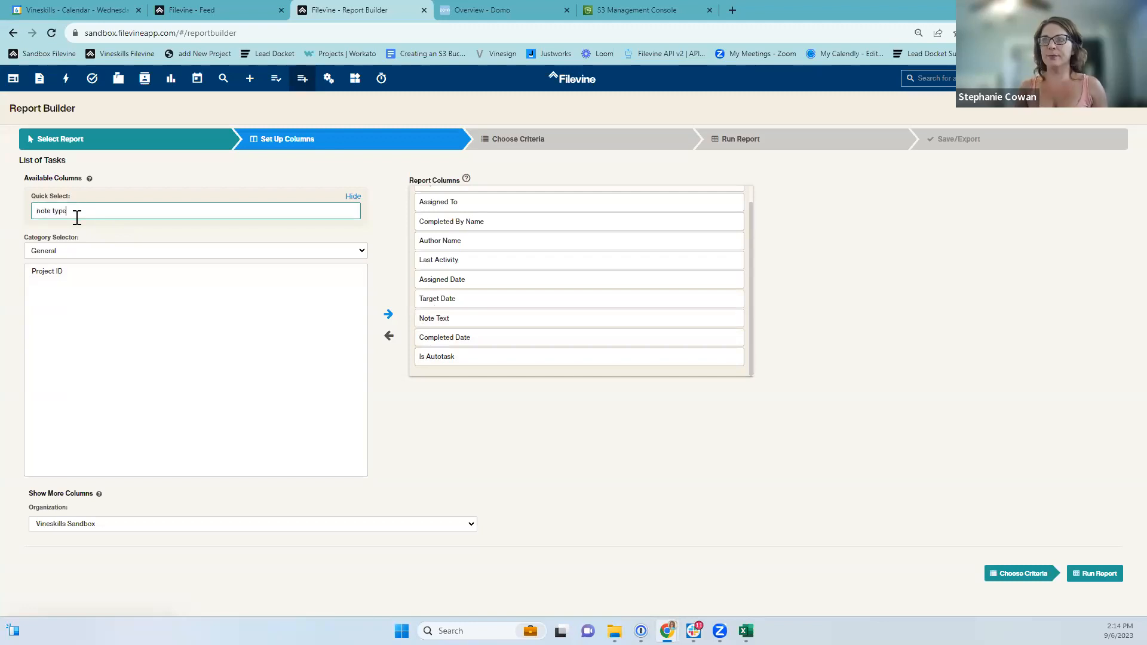
pyautogui.press('Return')
pyautogui.scroll(-1, 437, 339)
pyautogui.doubleClick(437, 340)
pyautogui.click(97, 210)
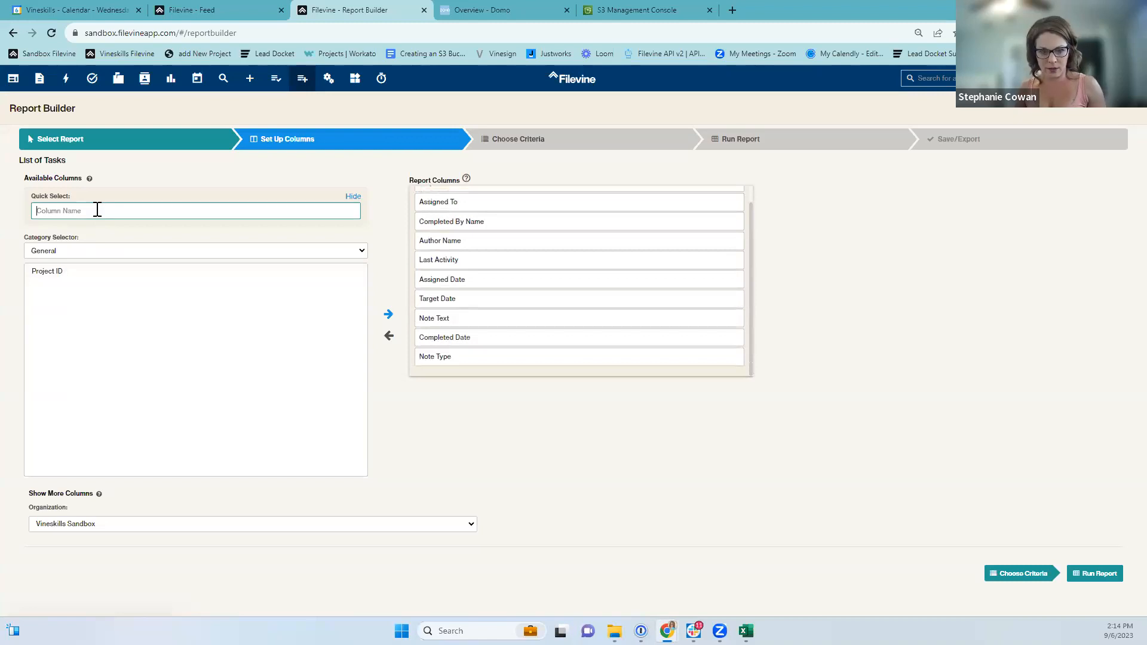
pyautogui.write('created at')
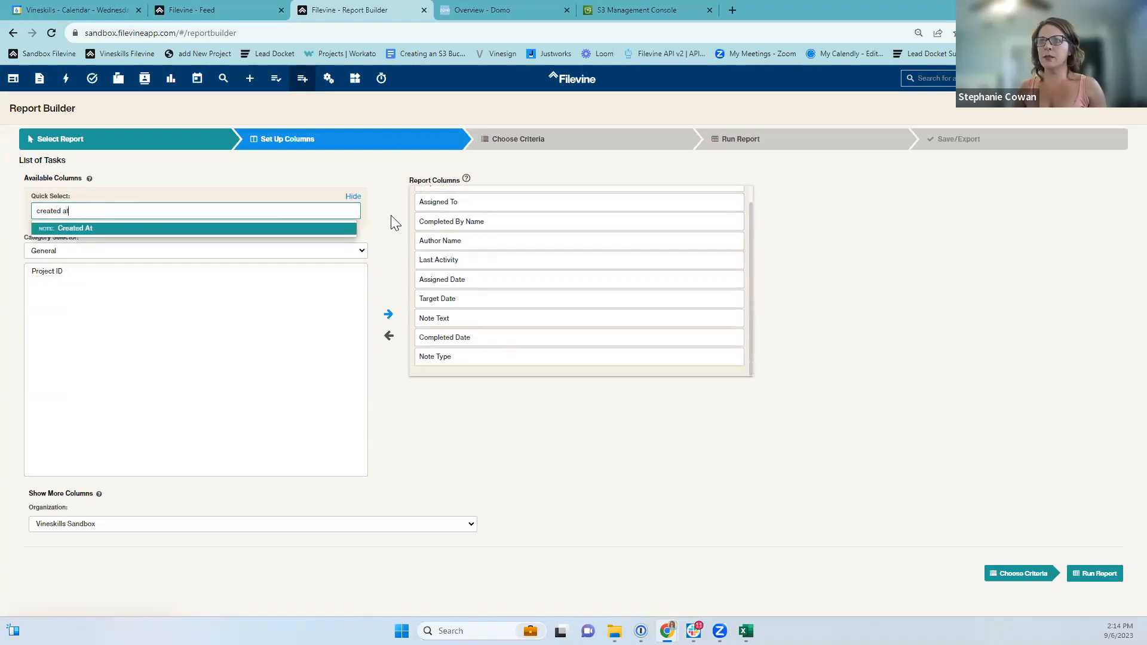
pyautogui.press('Return')
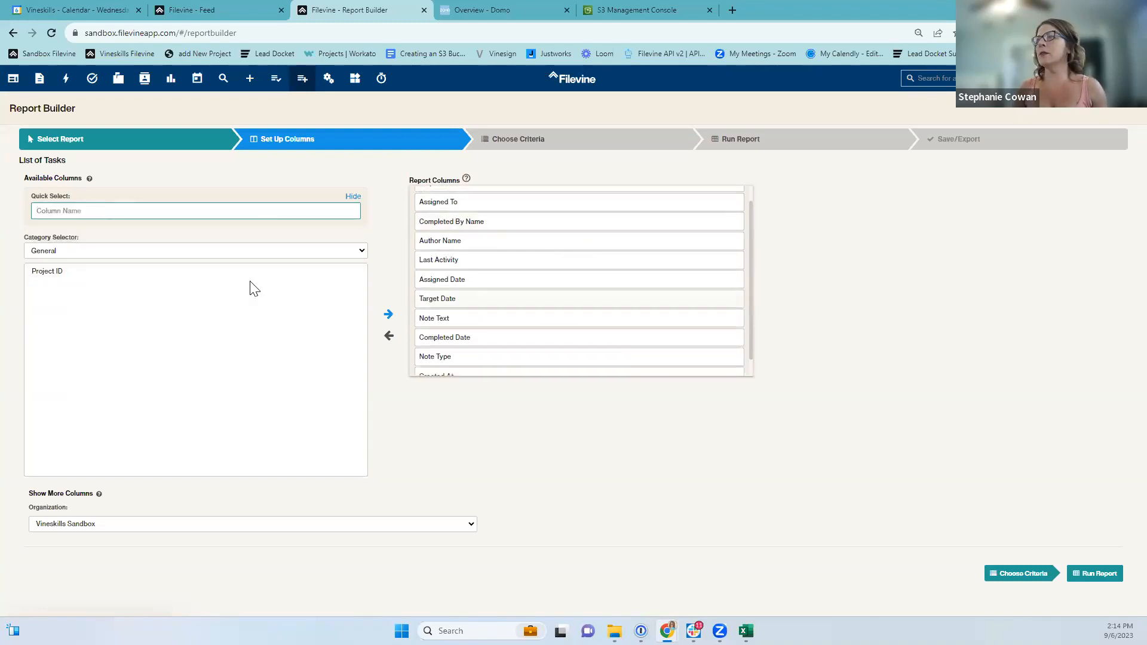
pyautogui.scroll(-1, 524, 320)
pyautogui.moveTo(443, 318); pyautogui.dragTo(454, 339)
pyautogui.click(501, 141)
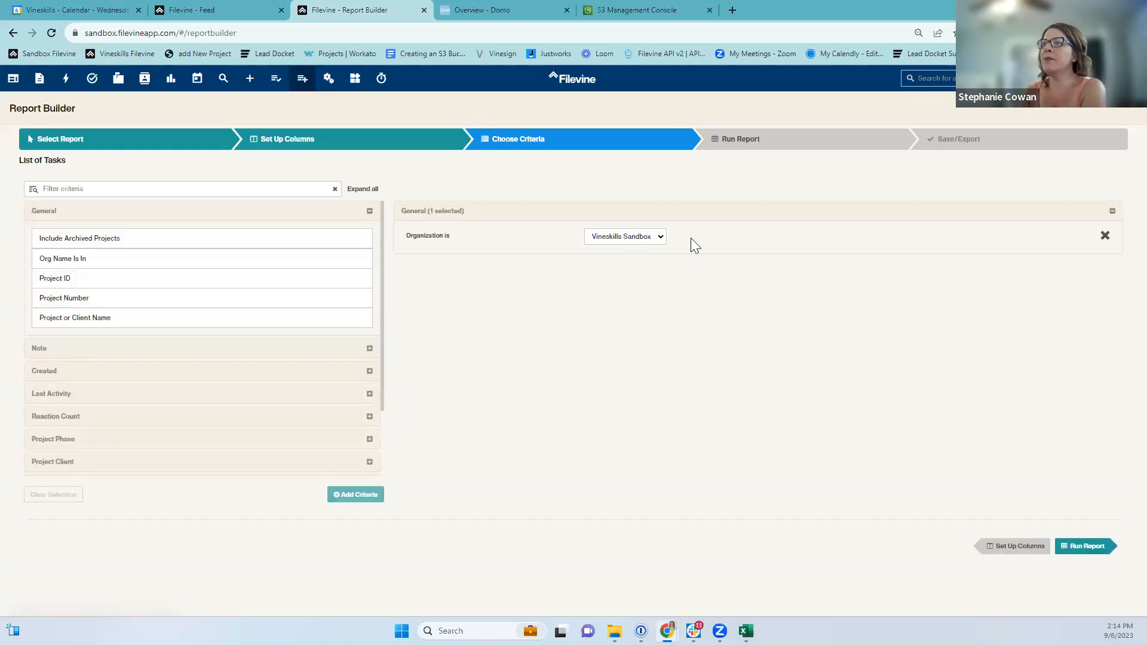
# Add the Include Archived Projects criterion set to Yes and run the report.
pyautogui.click(74, 239)
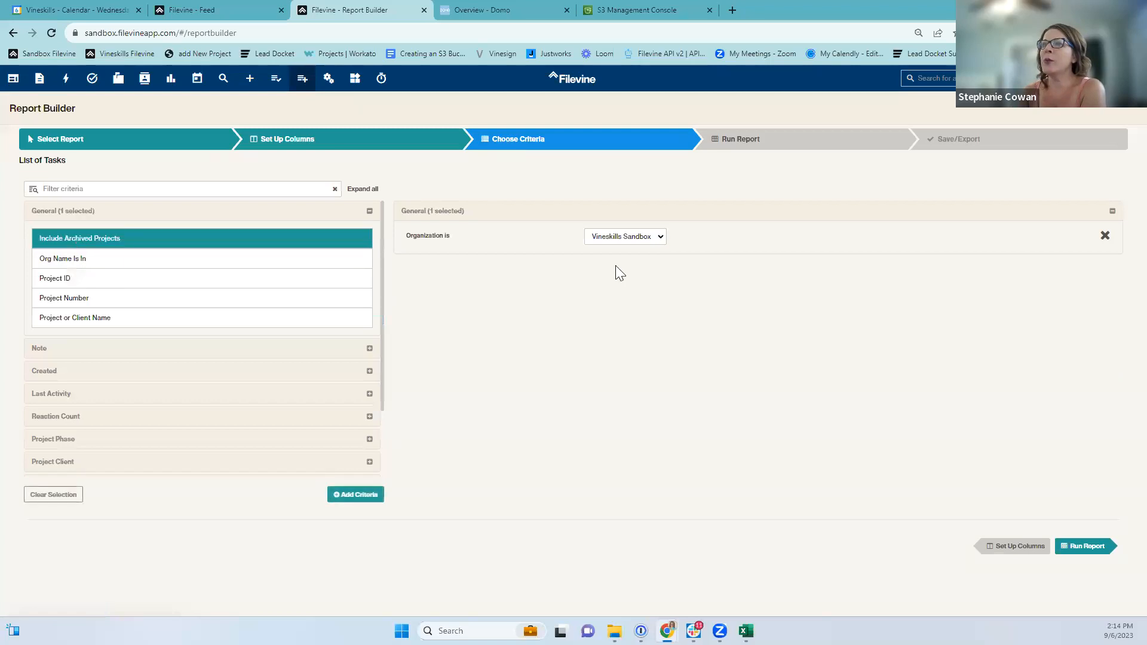
pyautogui.doubleClick(155, 239)
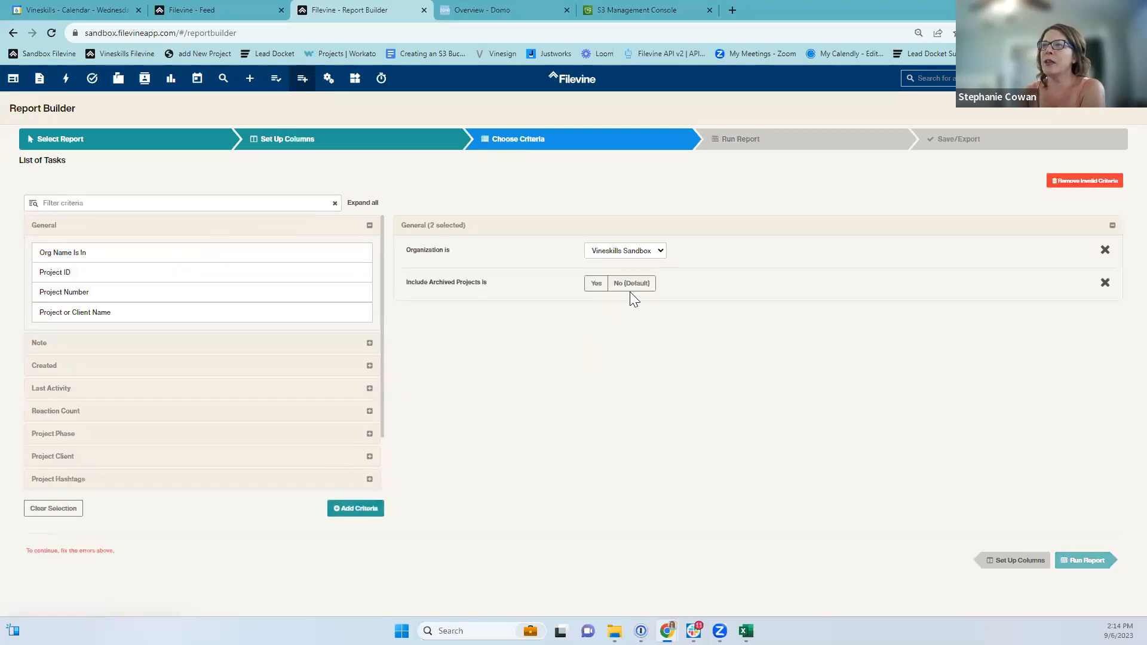
pyautogui.click(595, 272)
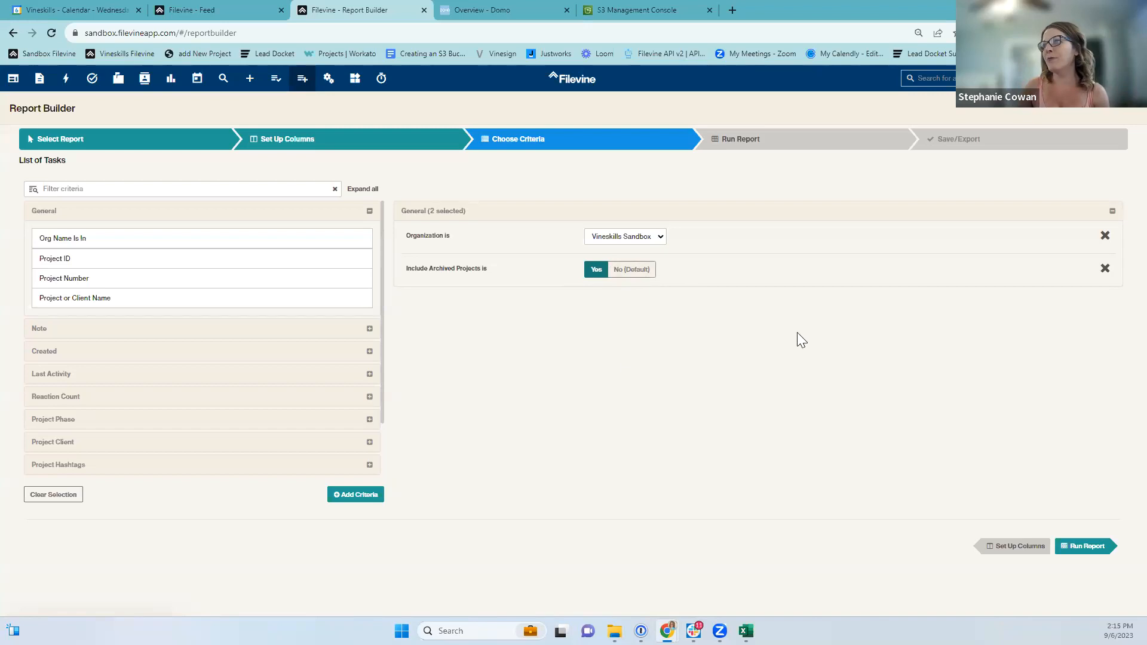
pyautogui.click(790, 146)
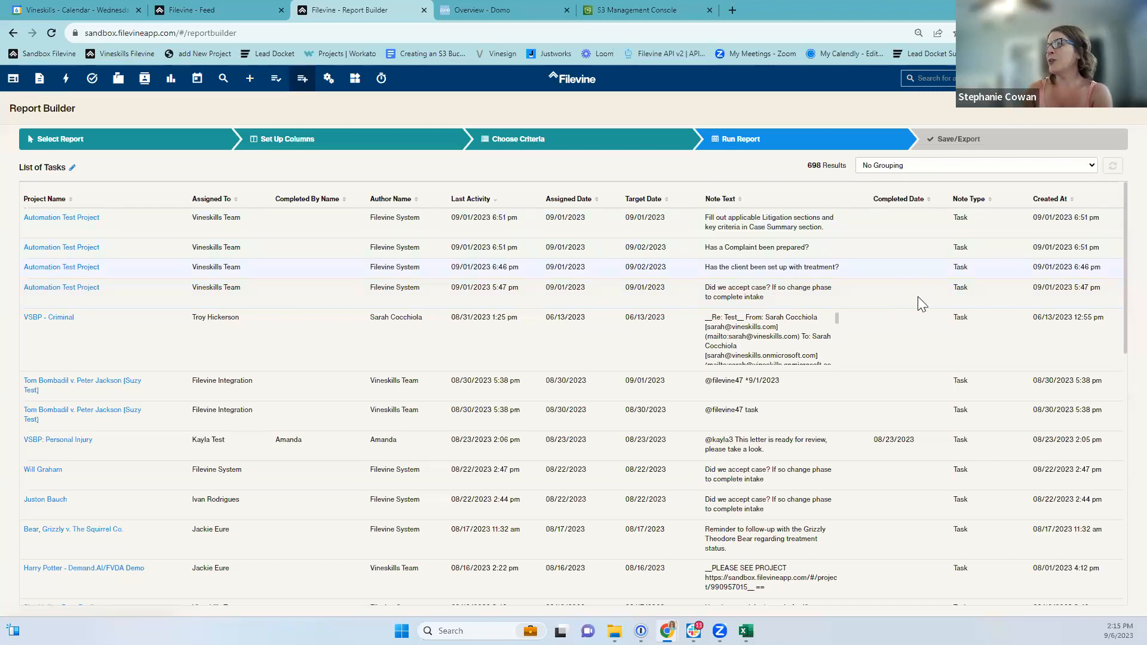
# Scroll through the 698 task results in the report table.
pyautogui.scroll(-1, 945, 347)
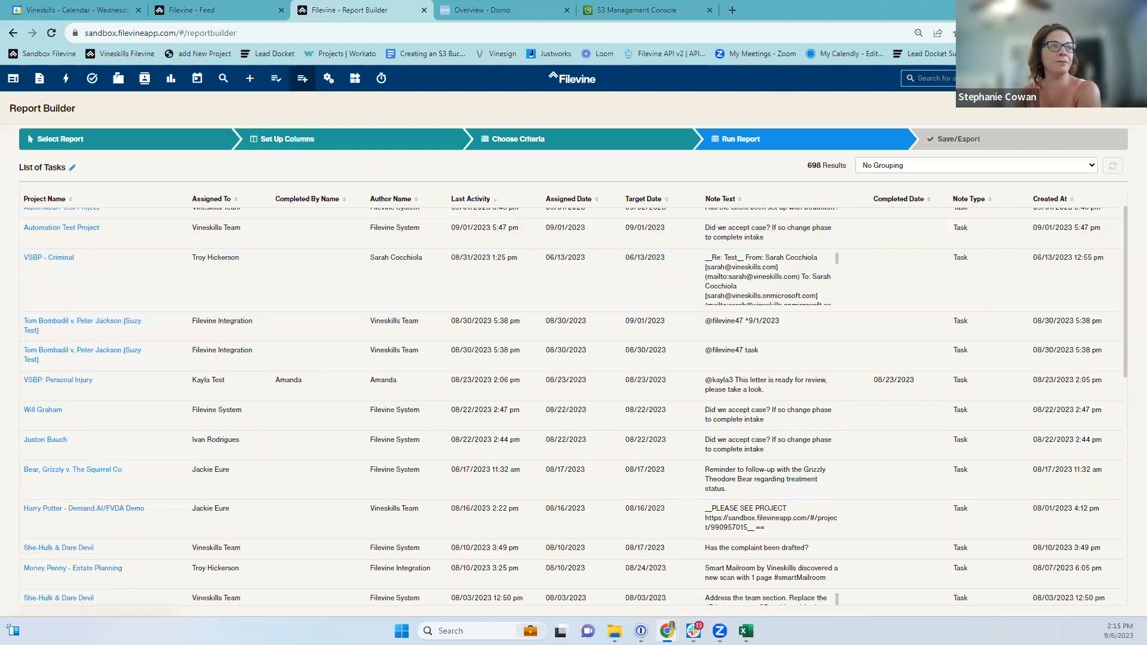
# Save the report as 'DOMO List of Tasks' and start a CSV export.
pyautogui.click(947, 145)
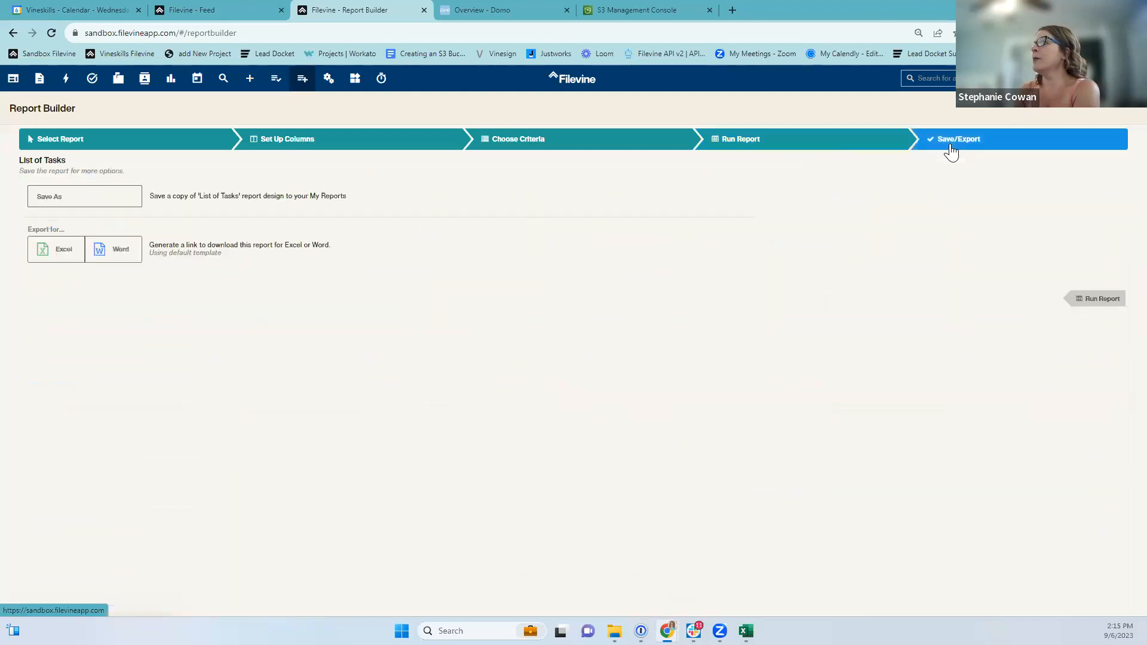
pyautogui.click(59, 197)
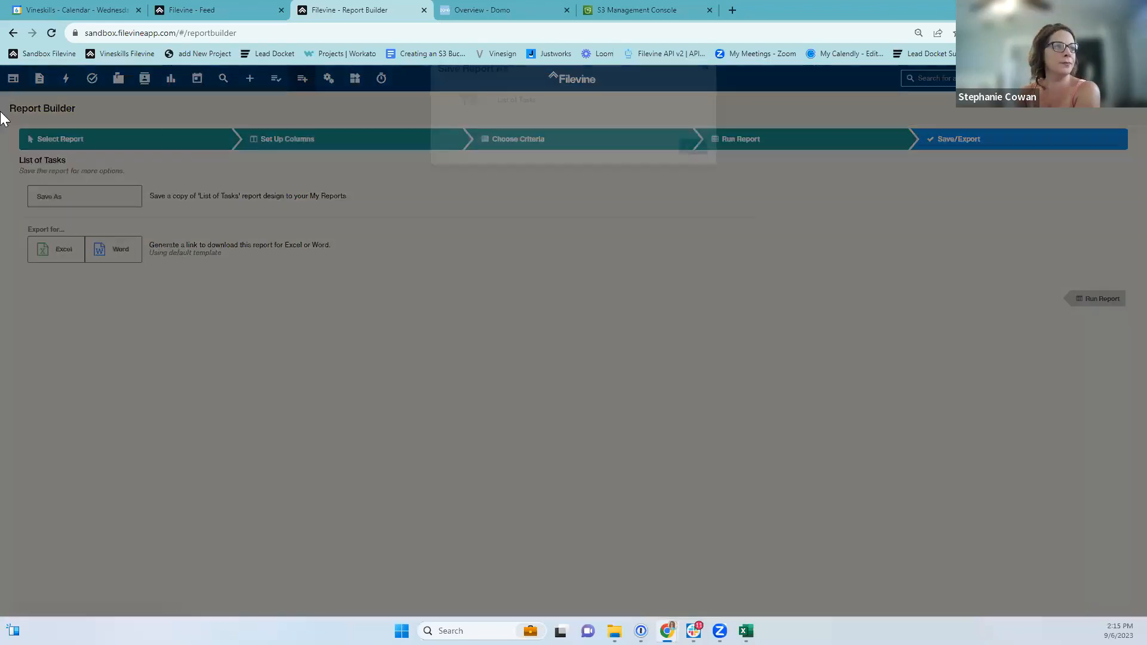
pyautogui.click(550, 126)
pyautogui.press('Left')
pyautogui.press('Left')
pyautogui.press('Left')
pyautogui.press('Left')
pyautogui.press('Left')
pyautogui.press('Left')
pyautogui.press('Left')
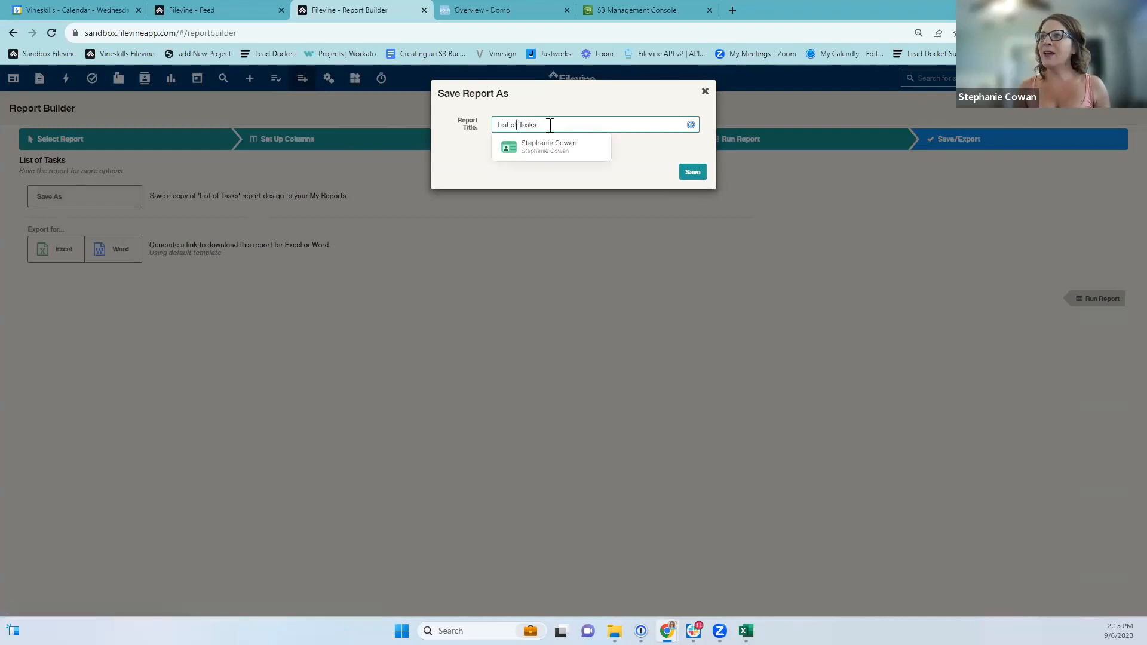
pyautogui.write('DOMO')
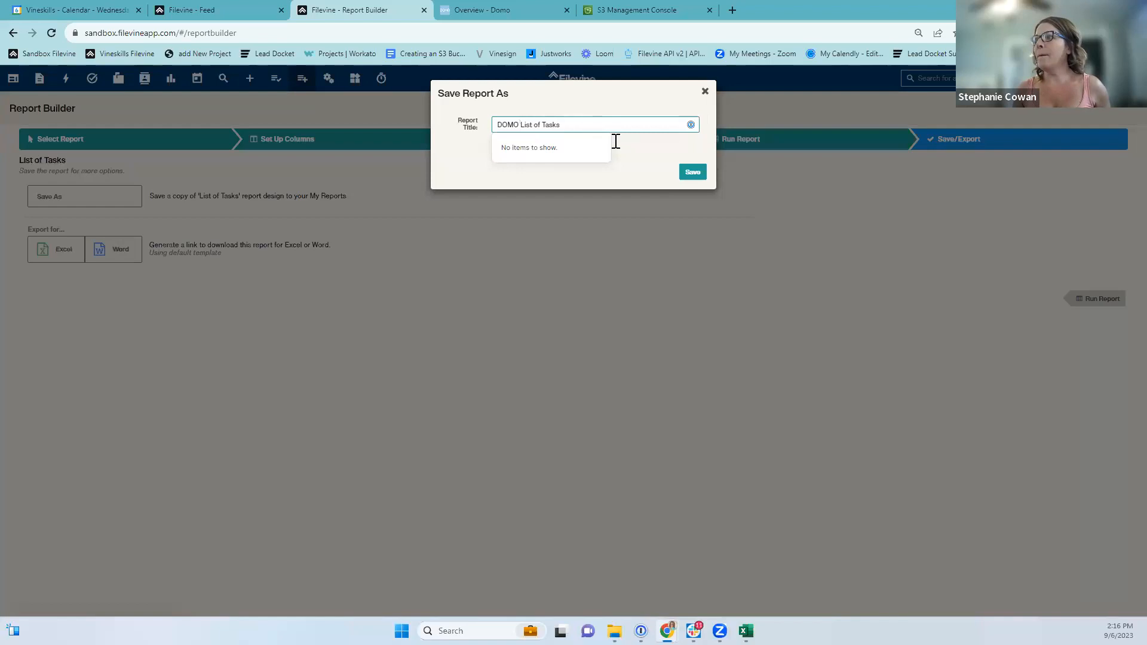
pyautogui.click(690, 174)
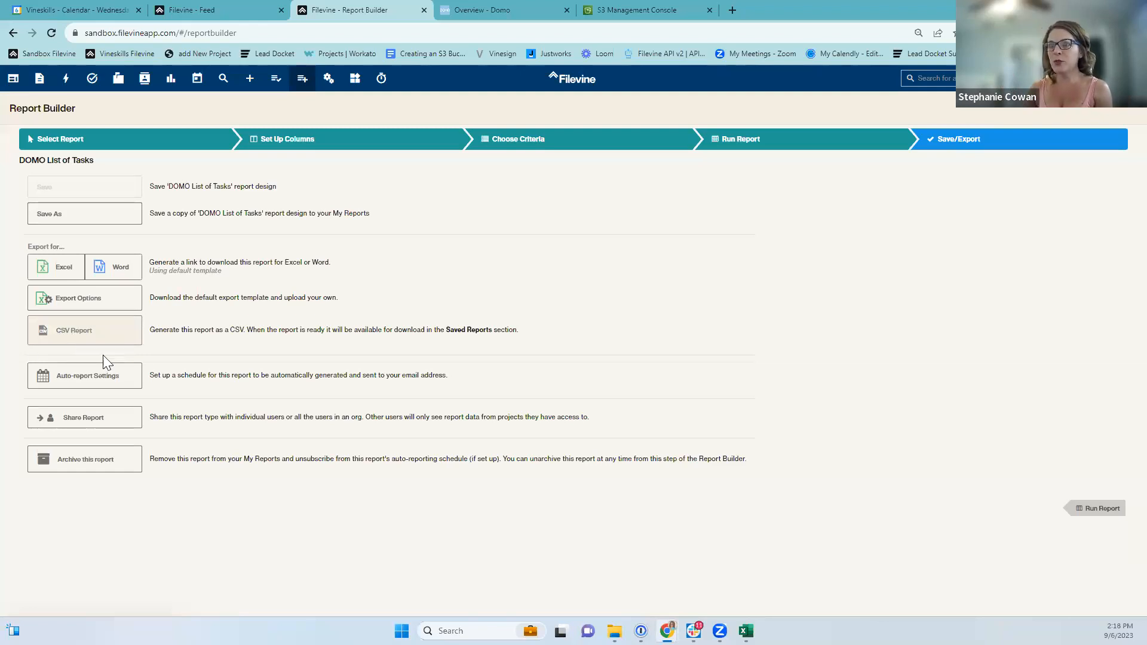
pyautogui.click(62, 336)
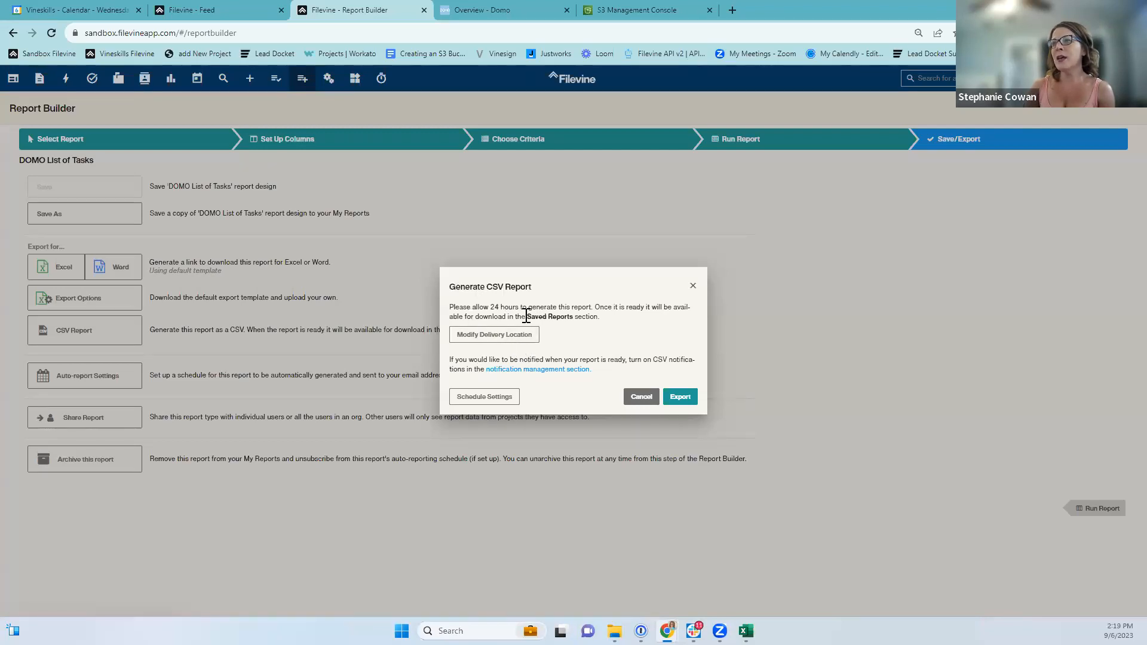
# Note where the finished CSV will appear, then open Modify Delivery Location.
pyautogui.moveTo(526, 317); pyautogui.dragTo(572, 318)
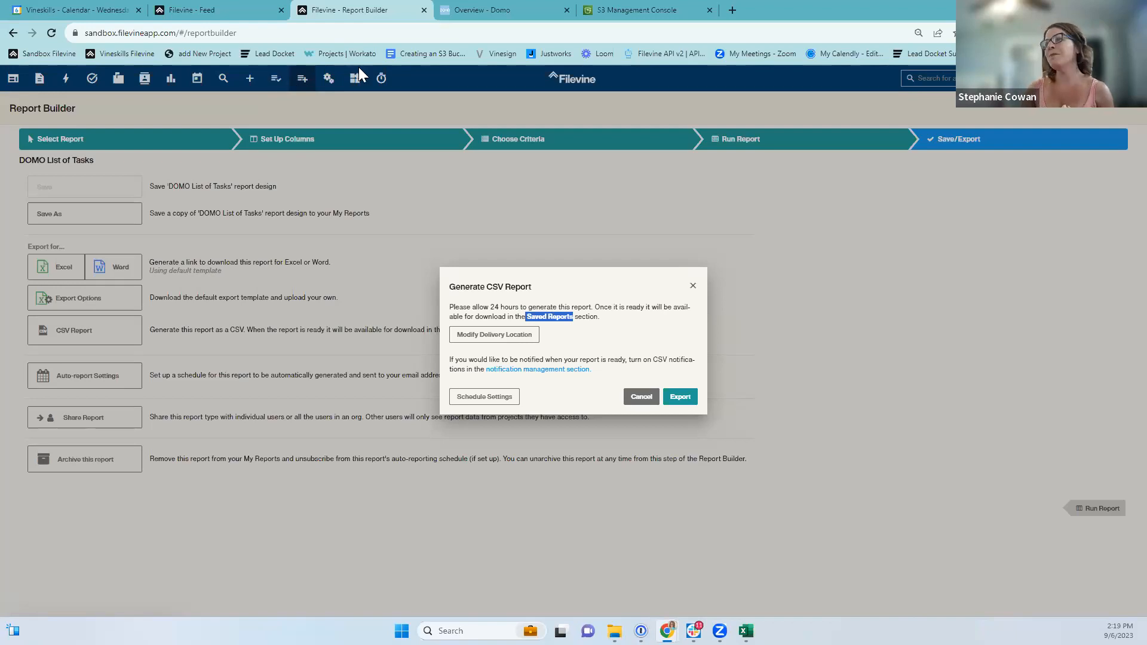
pyautogui.click(486, 338)
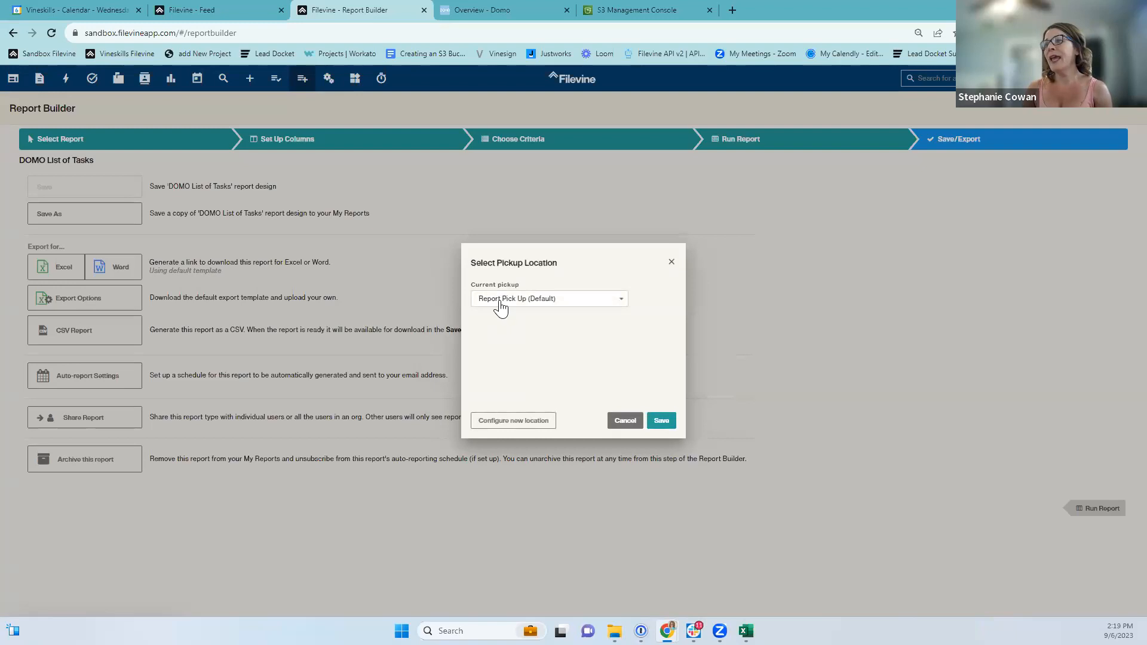
# Check the existing pickup locations, keep Report Pick Up (Default), and configure a new location.
pyautogui.click(504, 303)
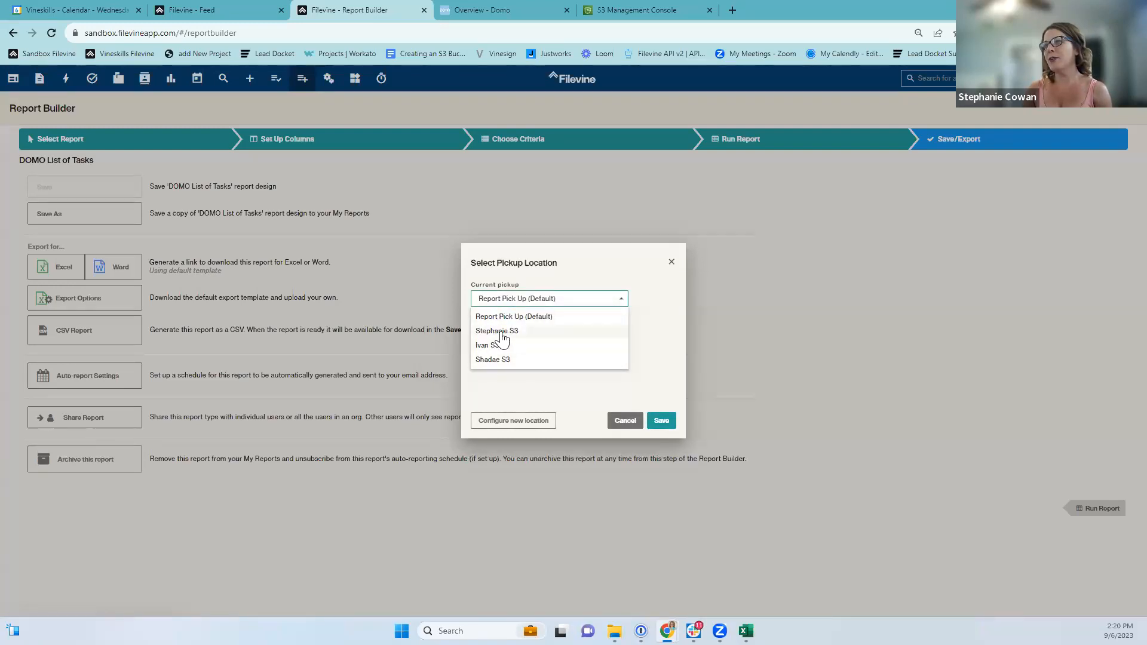
pyautogui.click(511, 405)
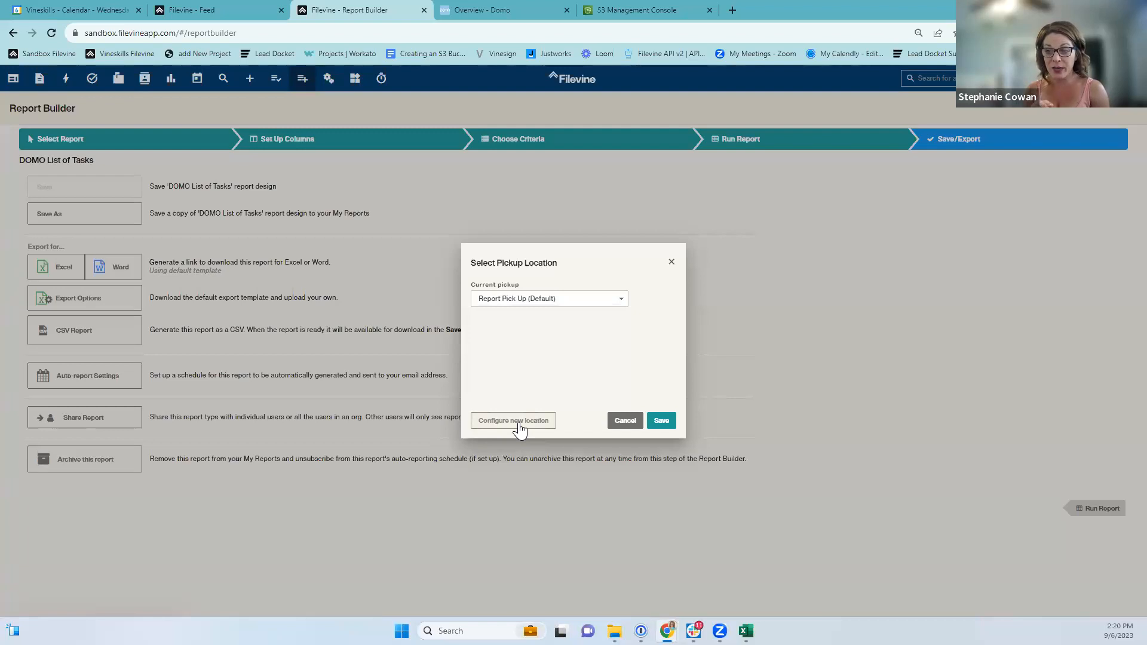
pyautogui.click(518, 422)
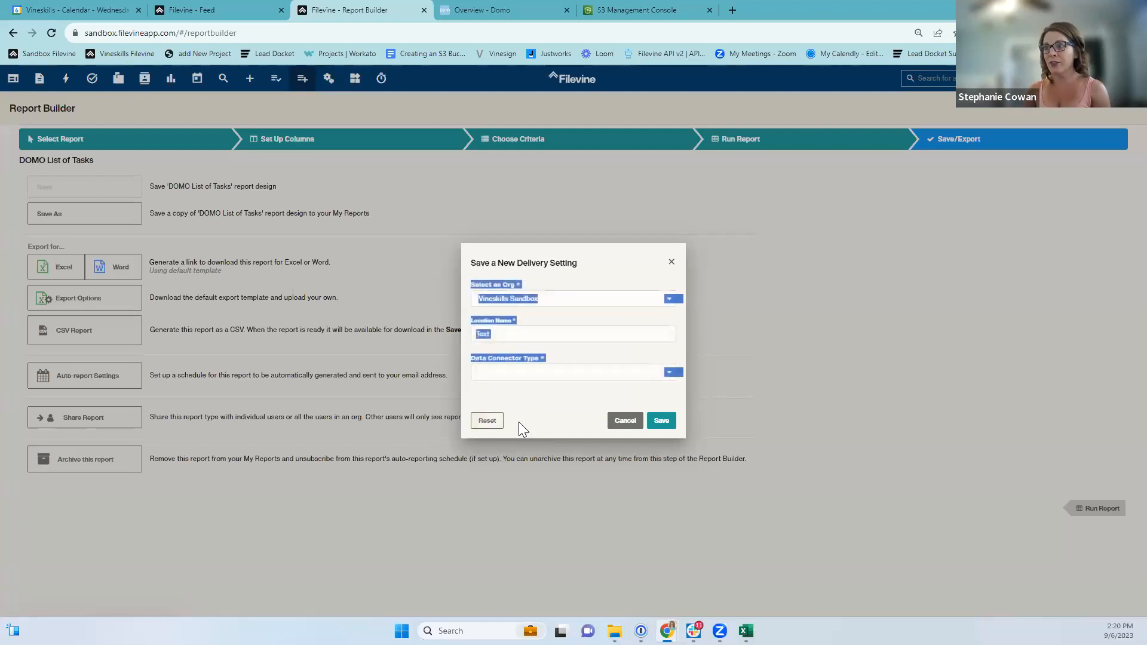
# Keep Vineskills Sandbox as the organisation and choose AWS S3 Bucket as connector type.
pyautogui.click(506, 301)
pyautogui.click(508, 302)
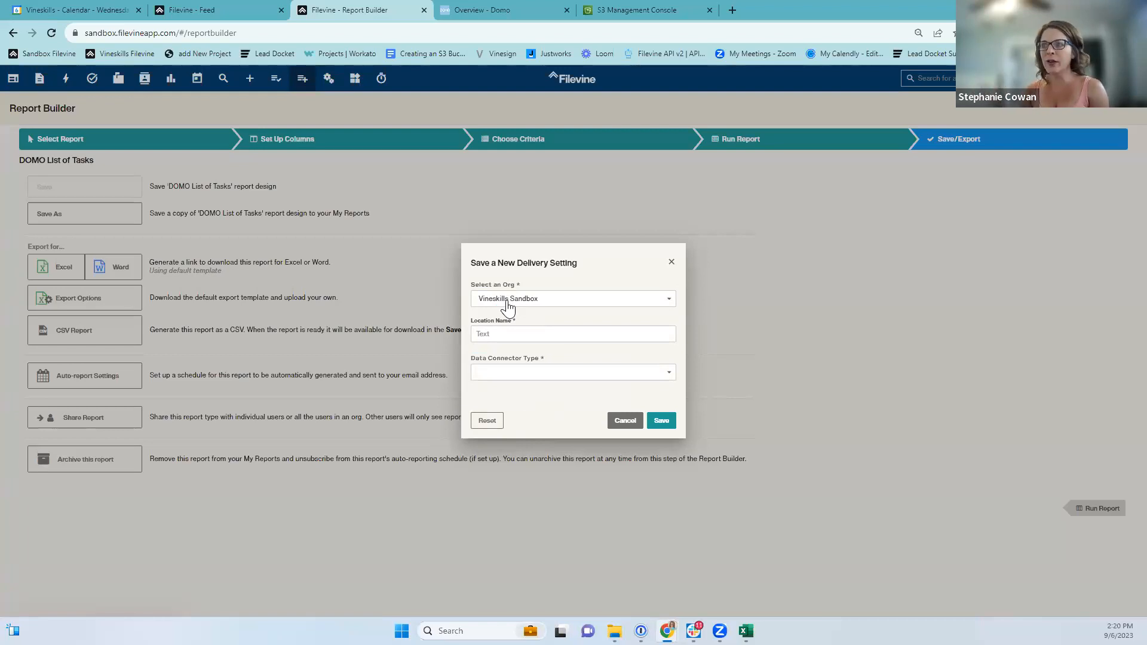
pyautogui.click(494, 335)
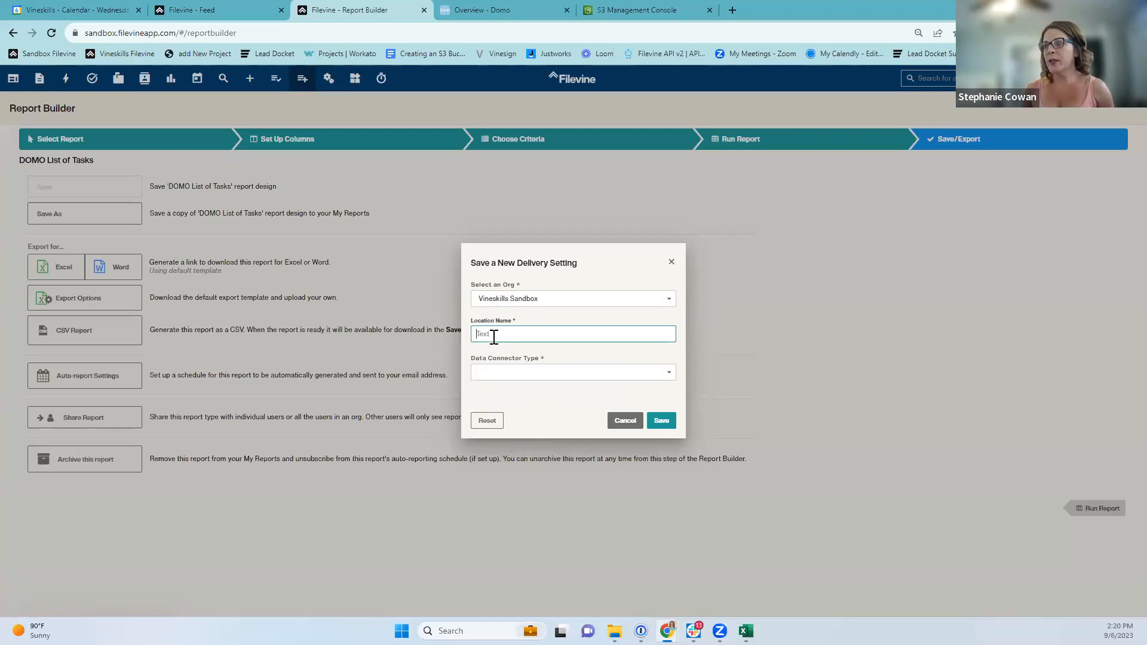
pyautogui.click(486, 371)
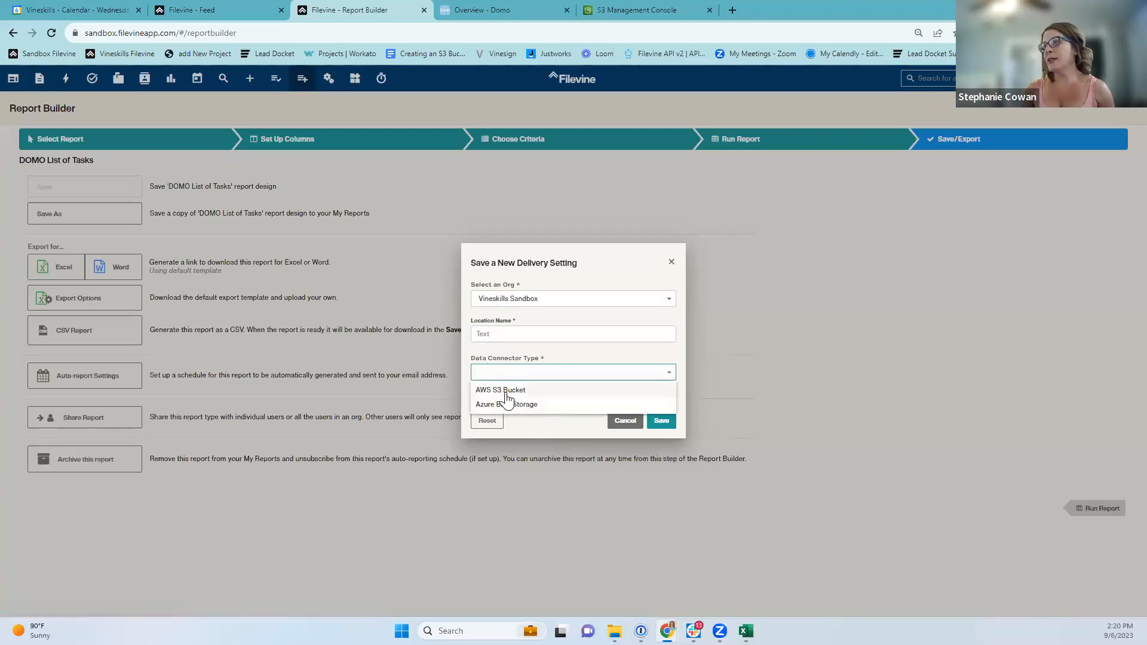
pyautogui.click(502, 391)
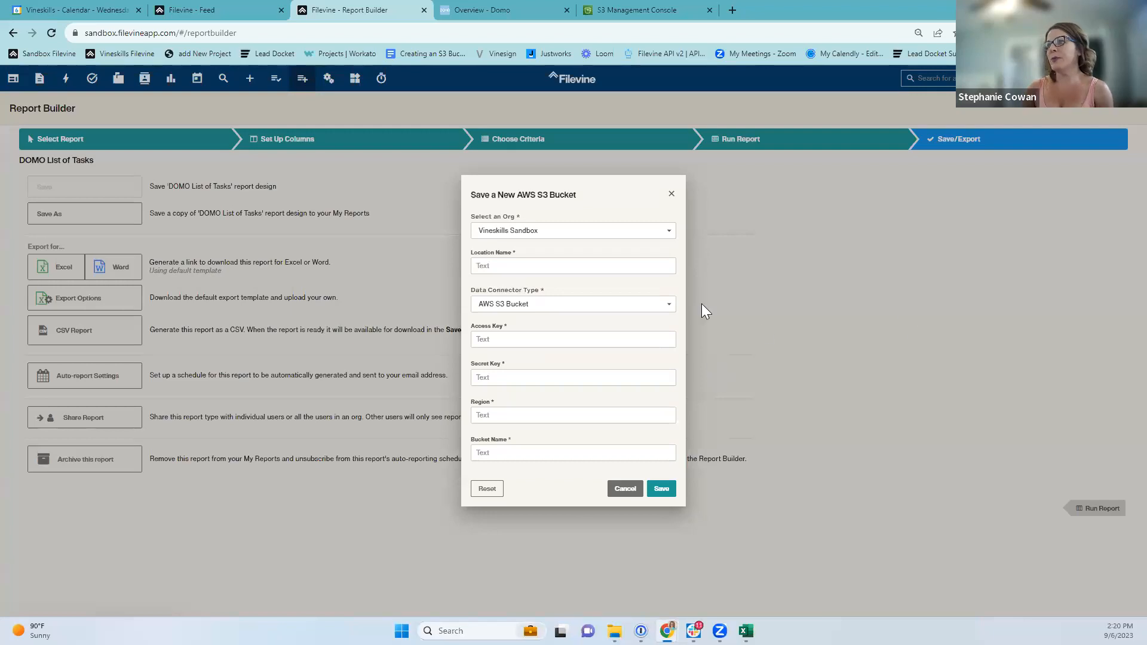
# Leave the name, access key, secret key and region fields empty and bring up the S3 buckets list.
pyautogui.click(507, 271)
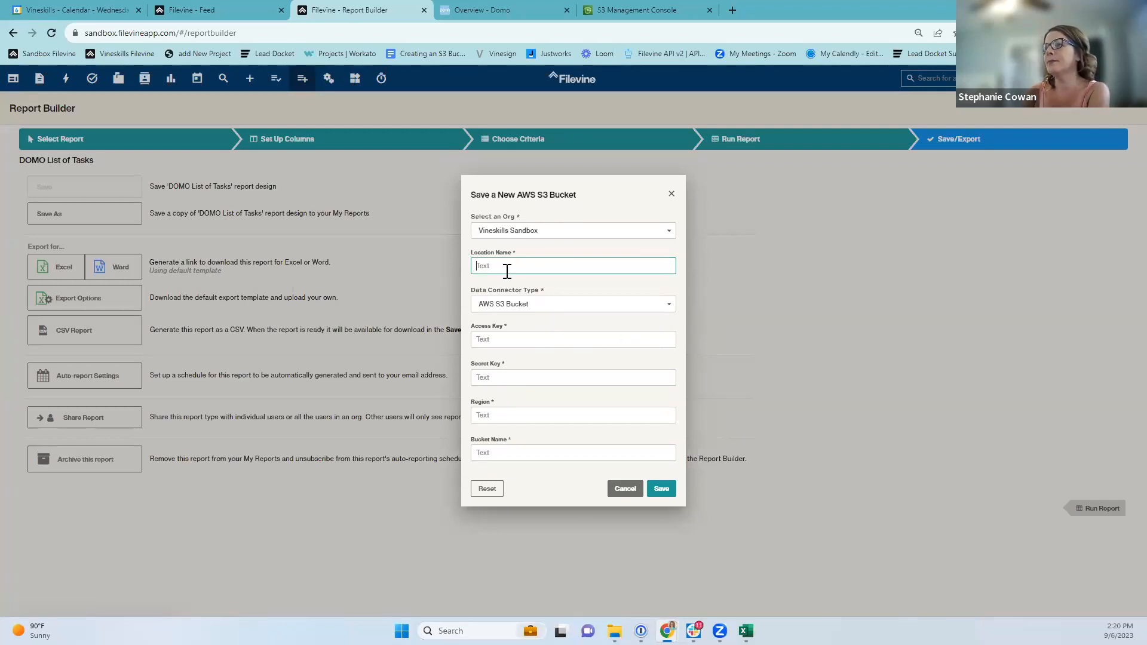
pyautogui.click(495, 340)
pyautogui.click(498, 375)
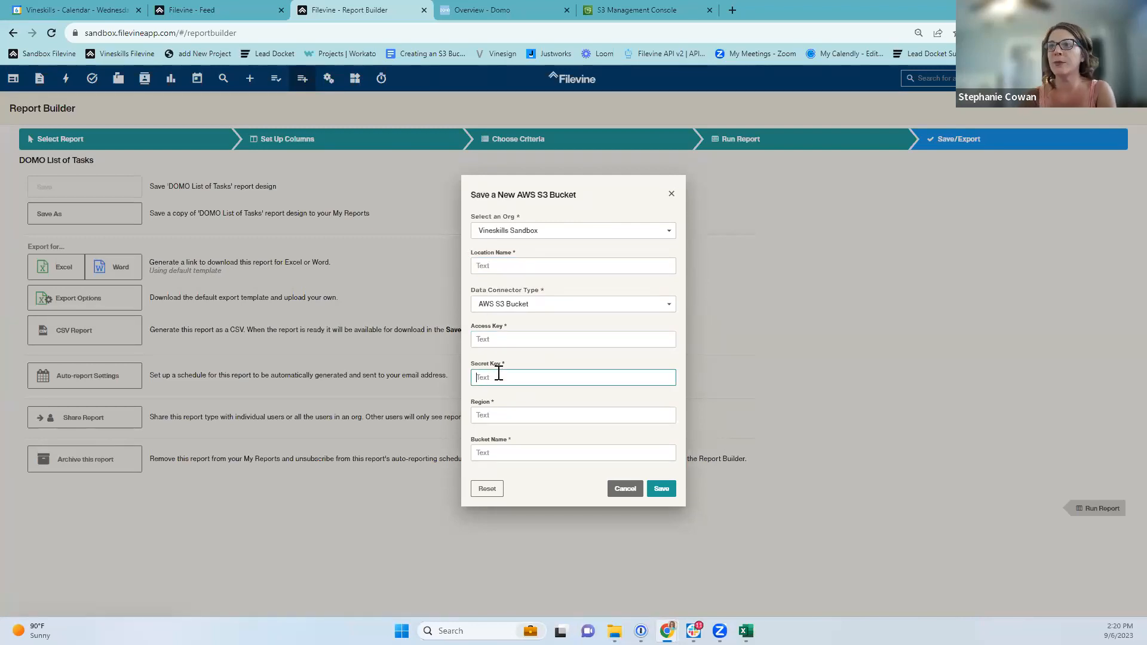
pyautogui.click(532, 418)
pyautogui.click(485, 261)
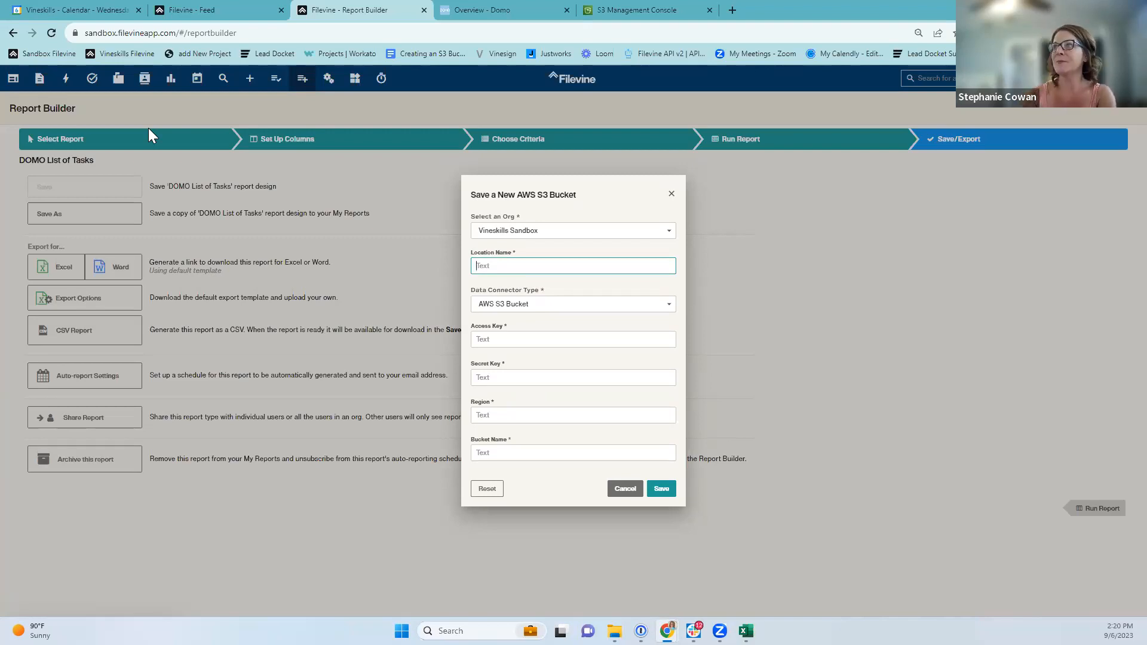
pyautogui.click(634, 11)
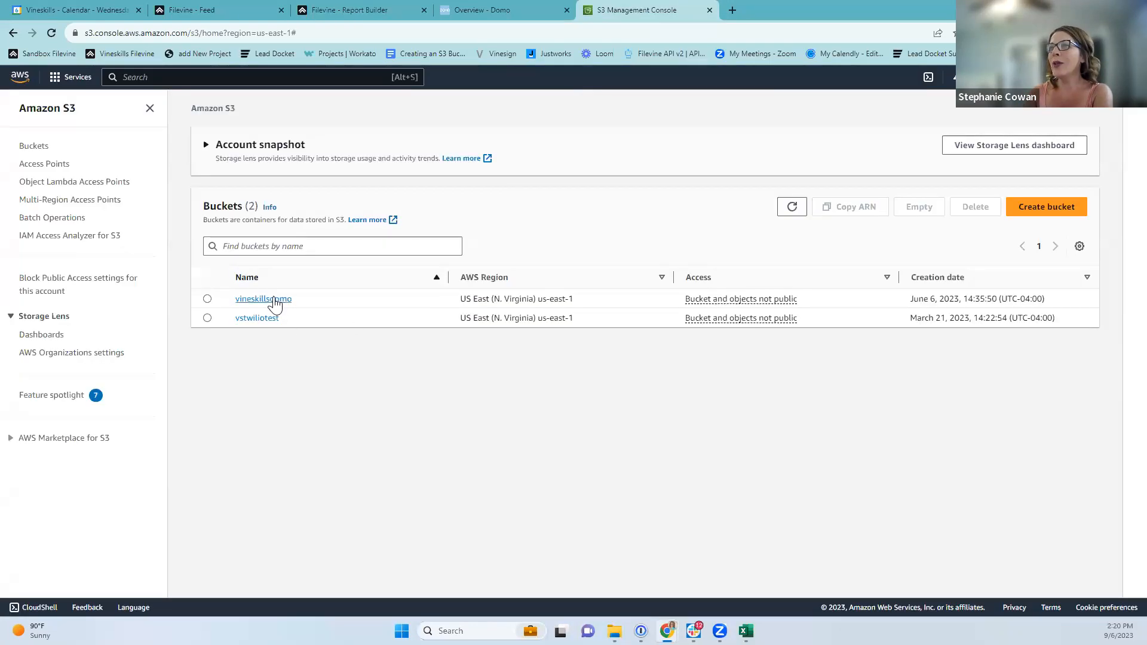
# Open vineskillsdomo, return to S3 through an 's3' console search, and reopen the empty bucket.
pyautogui.click(274, 299)
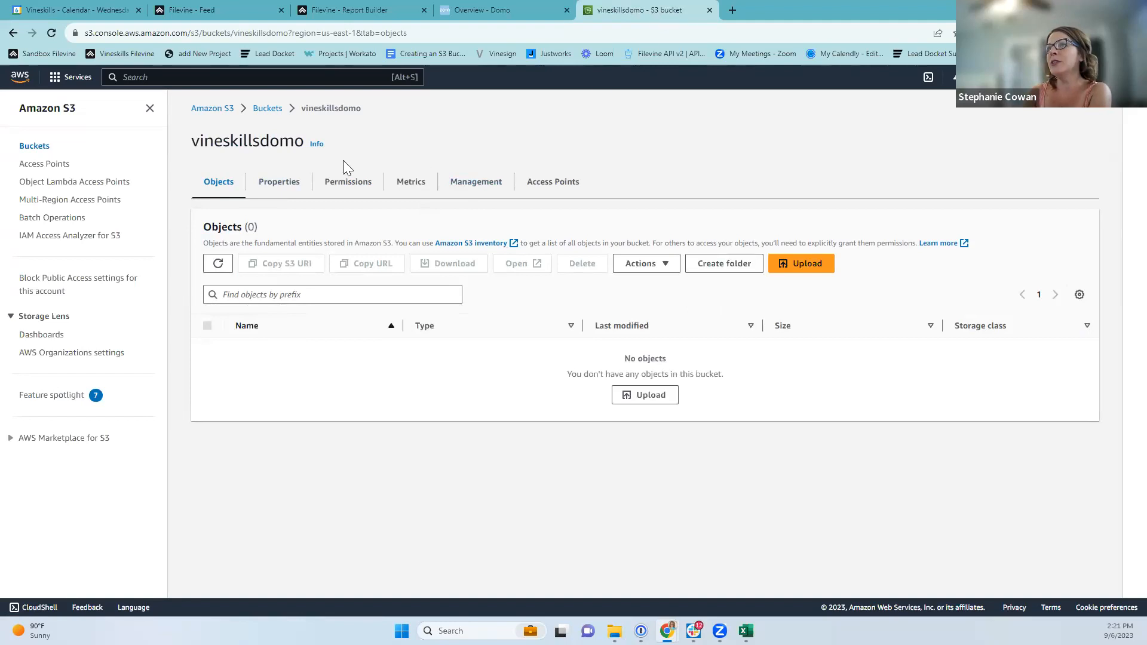
pyautogui.click(221, 112)
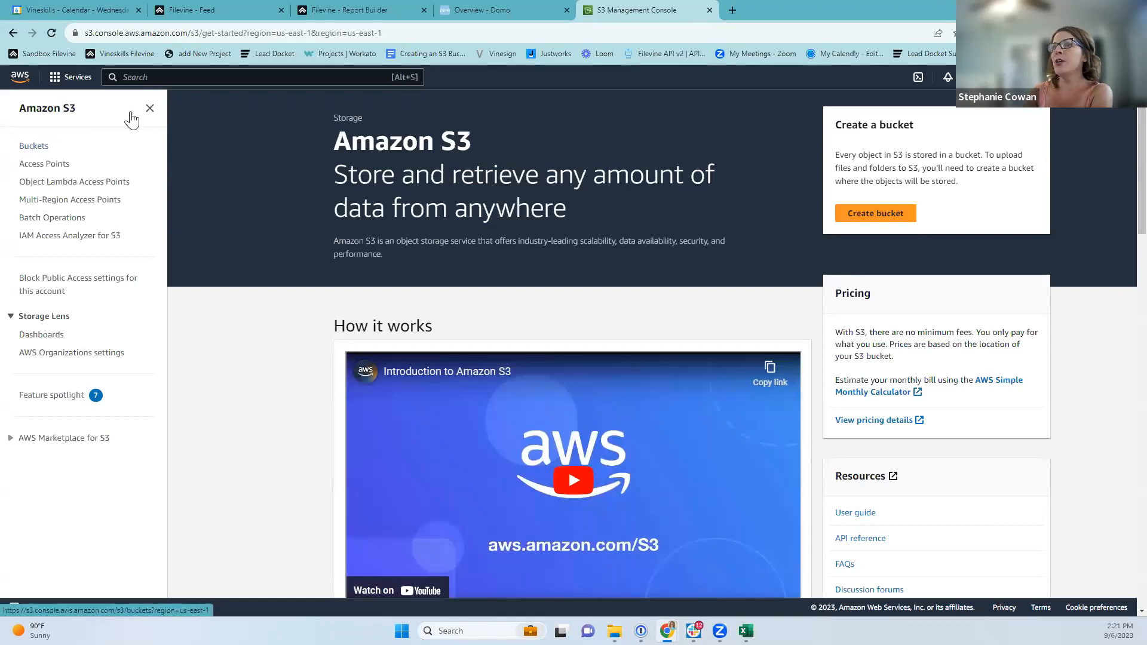
pyautogui.hotkey('alt', 's')
pyautogui.write('s3')
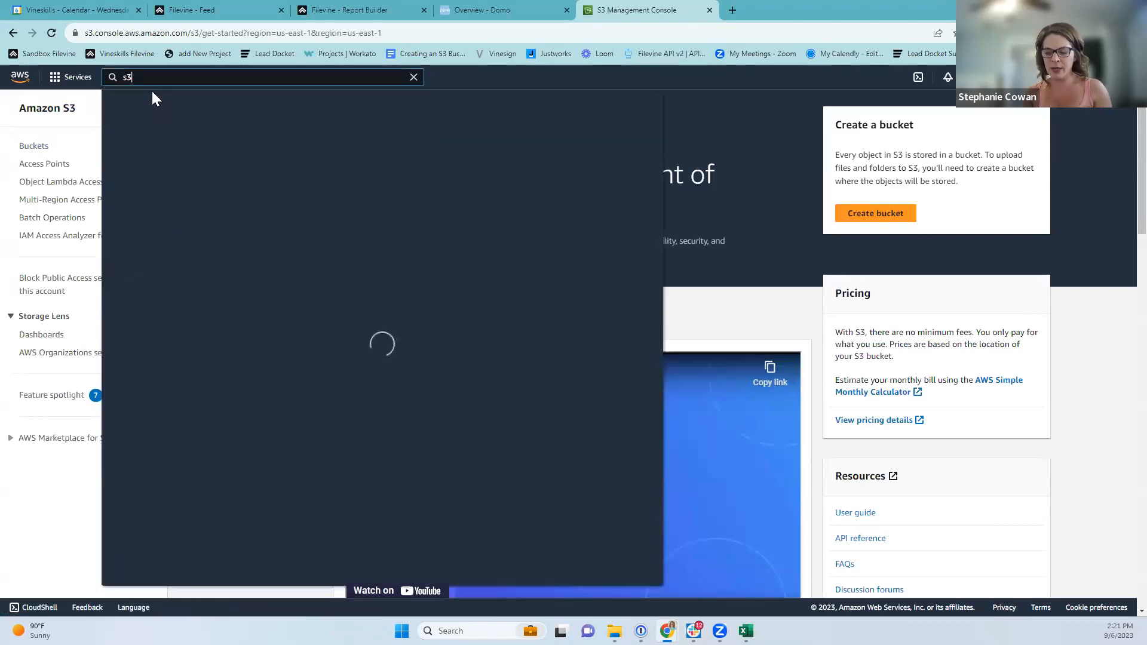
pyautogui.moveTo(406, 196)
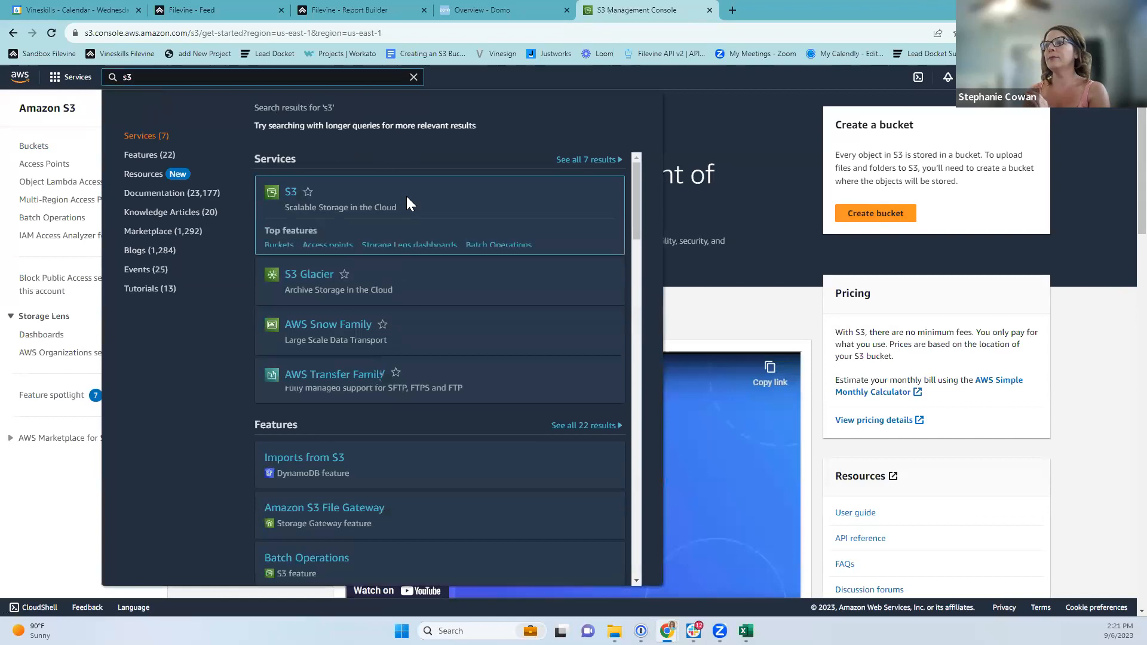
pyautogui.click(285, 195)
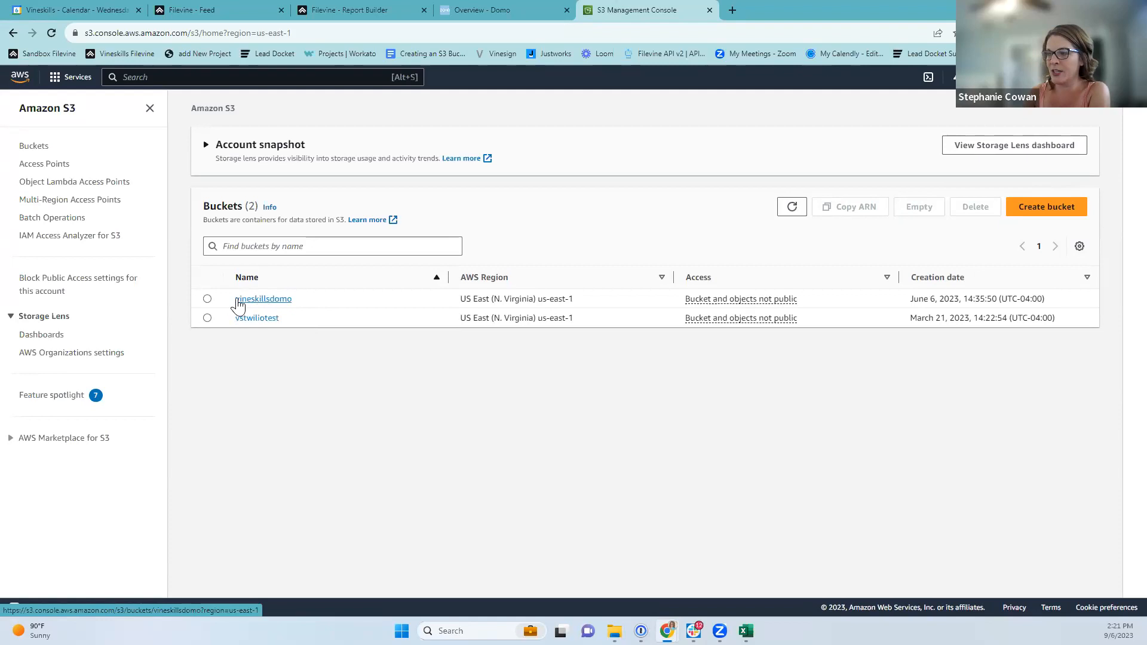
pyautogui.click(258, 304)
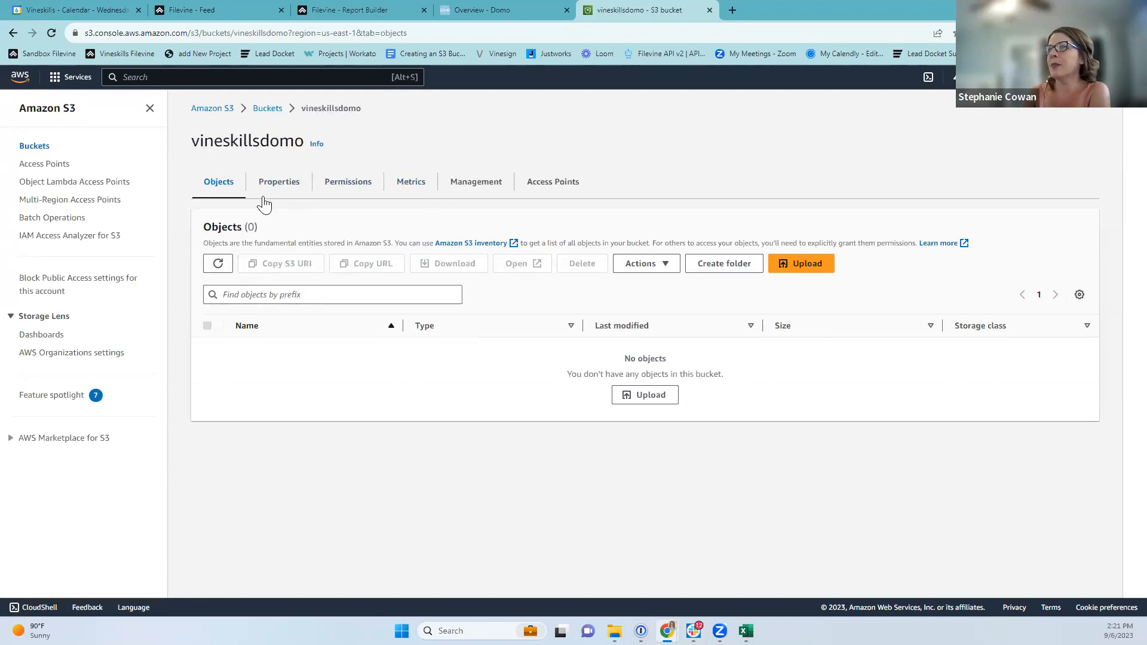
# Select the region code us-east-1 in vineskillsdomo's Properties and review the remaining settings.
pyautogui.click(281, 185)
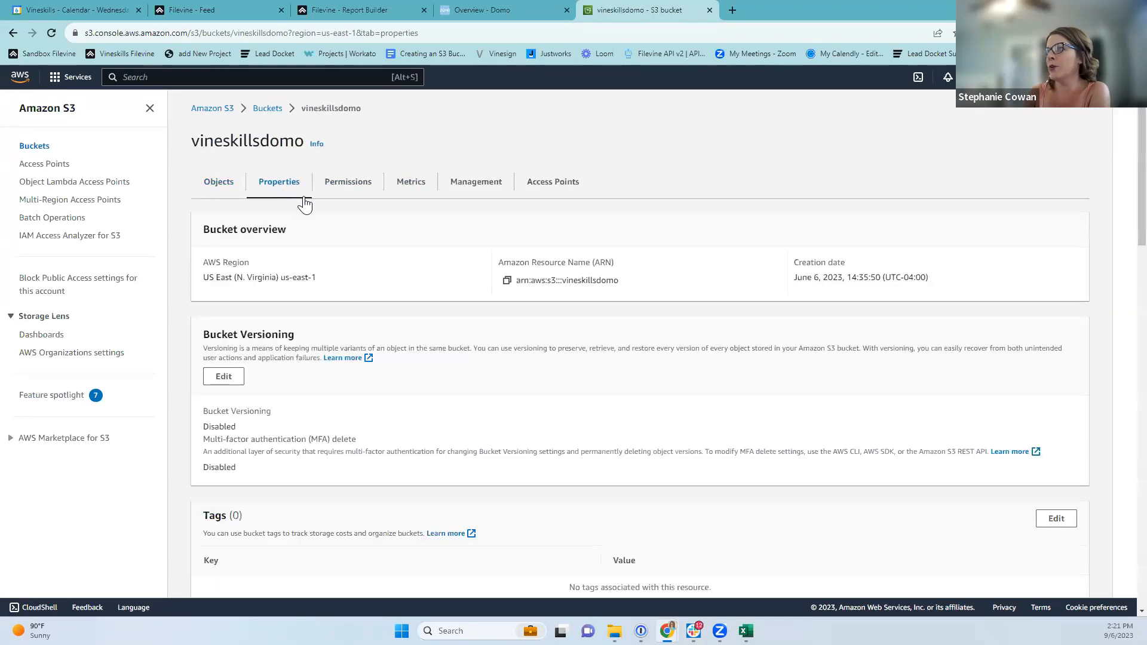
pyautogui.moveTo(205, 278); pyautogui.dragTo(318, 277)
pyautogui.click(297, 289)
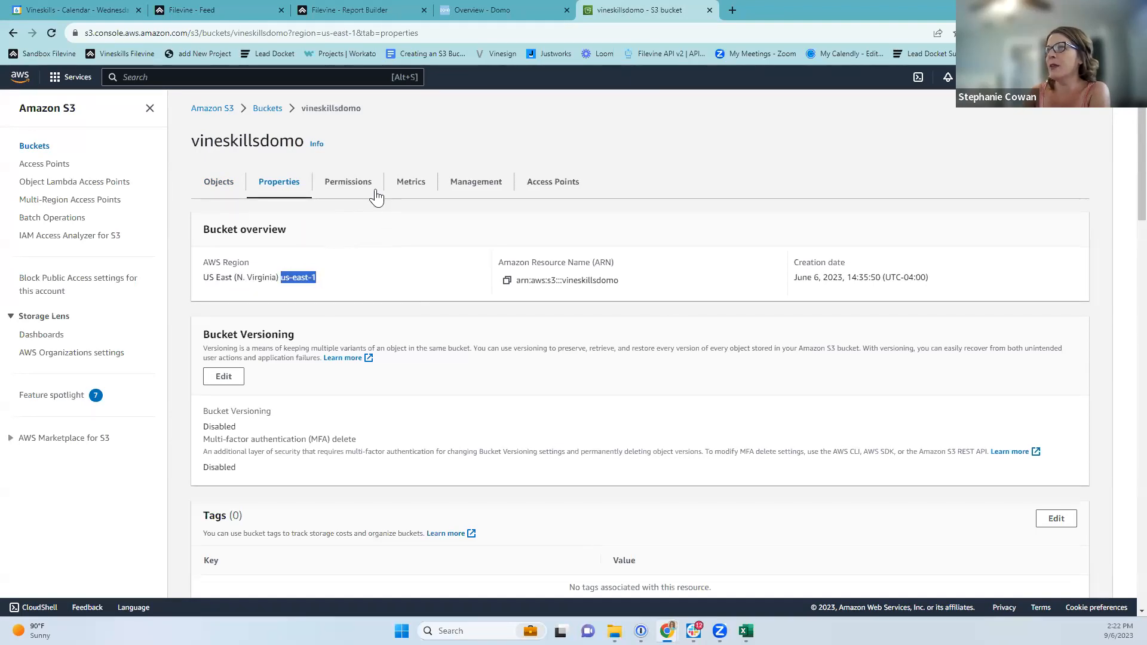
pyautogui.scroll(-3, 403, 469)
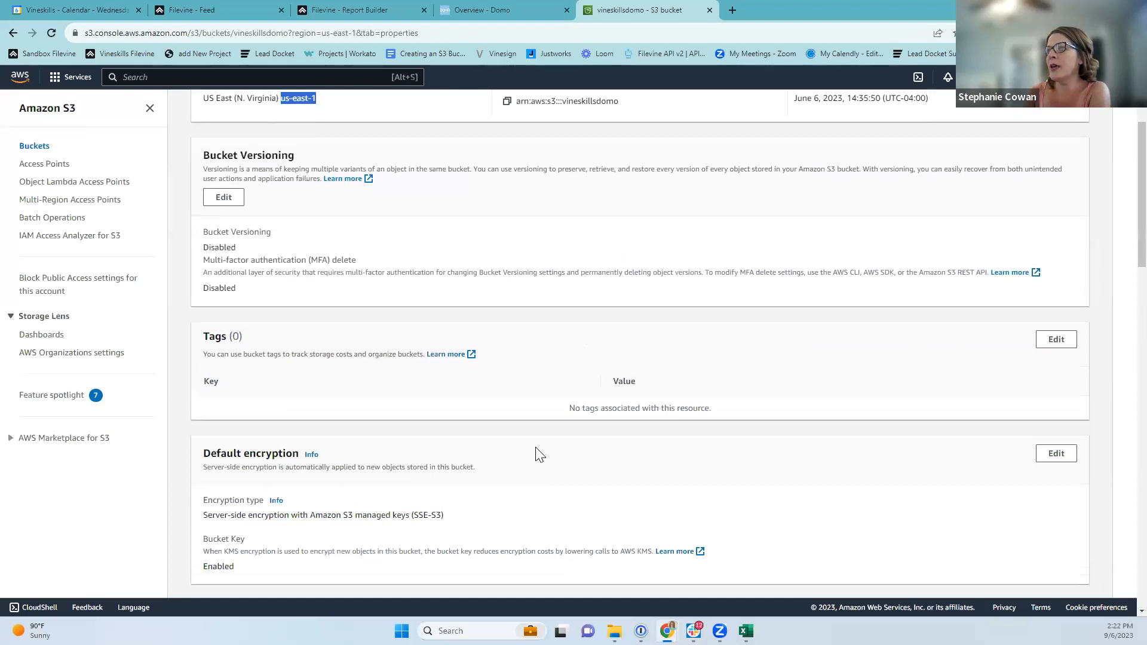
pyautogui.scroll(-4, 539, 455)
pyautogui.scroll(-4, 484, 470)
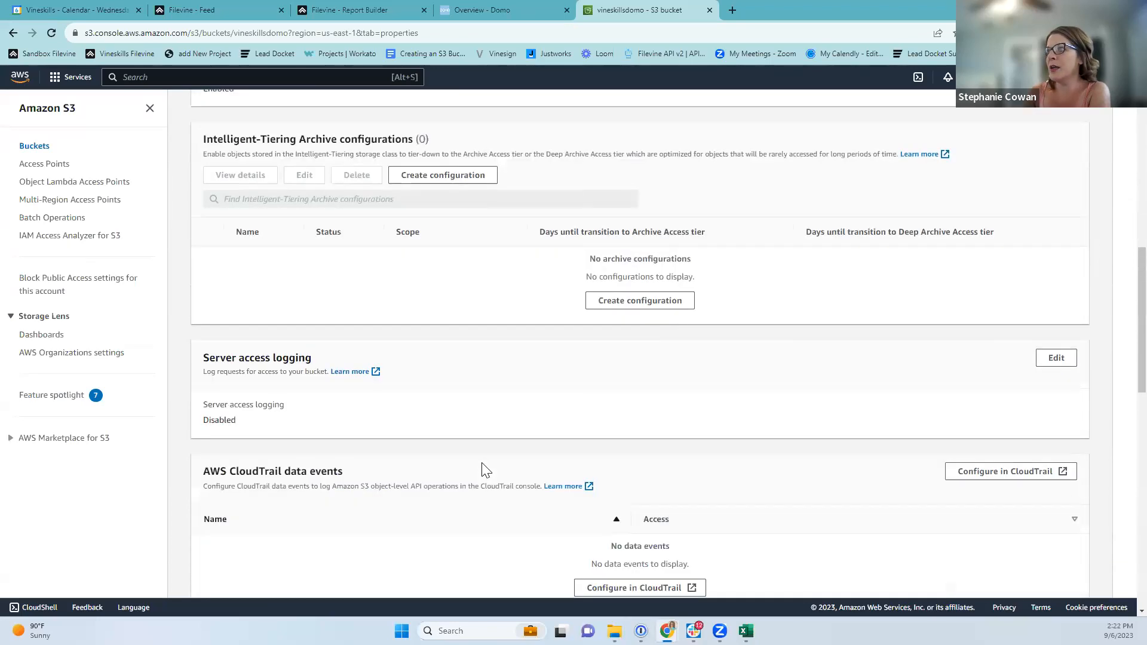
pyautogui.scroll(-2, 485, 471)
pyautogui.scroll(-5, 490, 474)
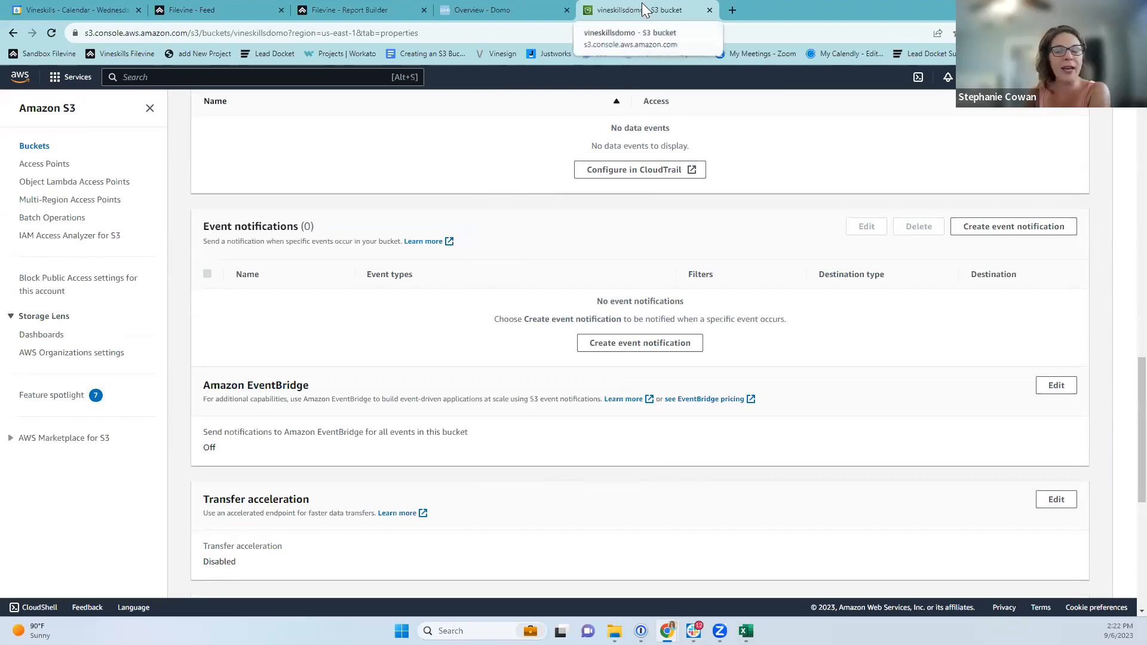
pyautogui.click(371, 11)
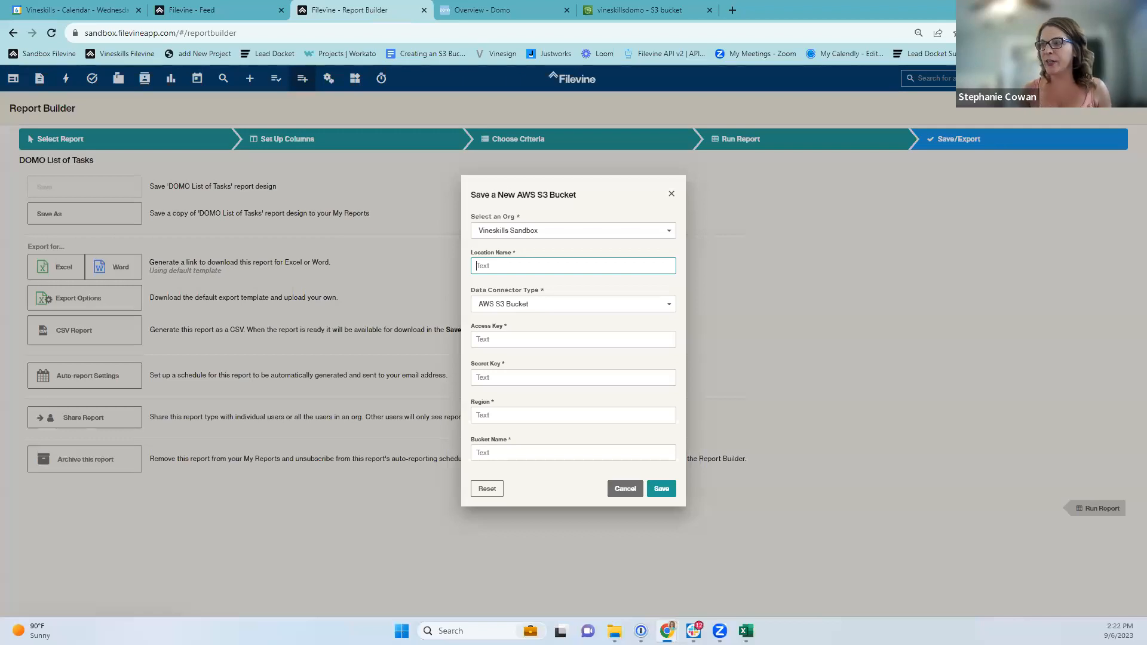
# Recheck the top of the bucket properties and return to the Filevine report builder.
pyautogui.click(589, 10)
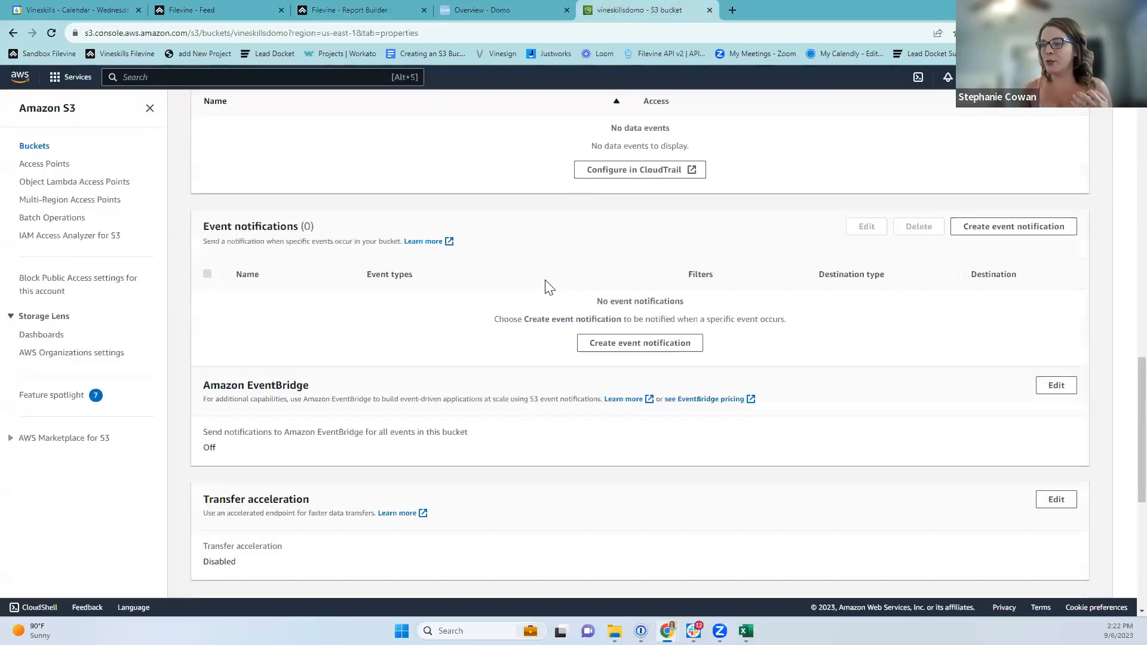
pyautogui.scroll(10, 528, 358)
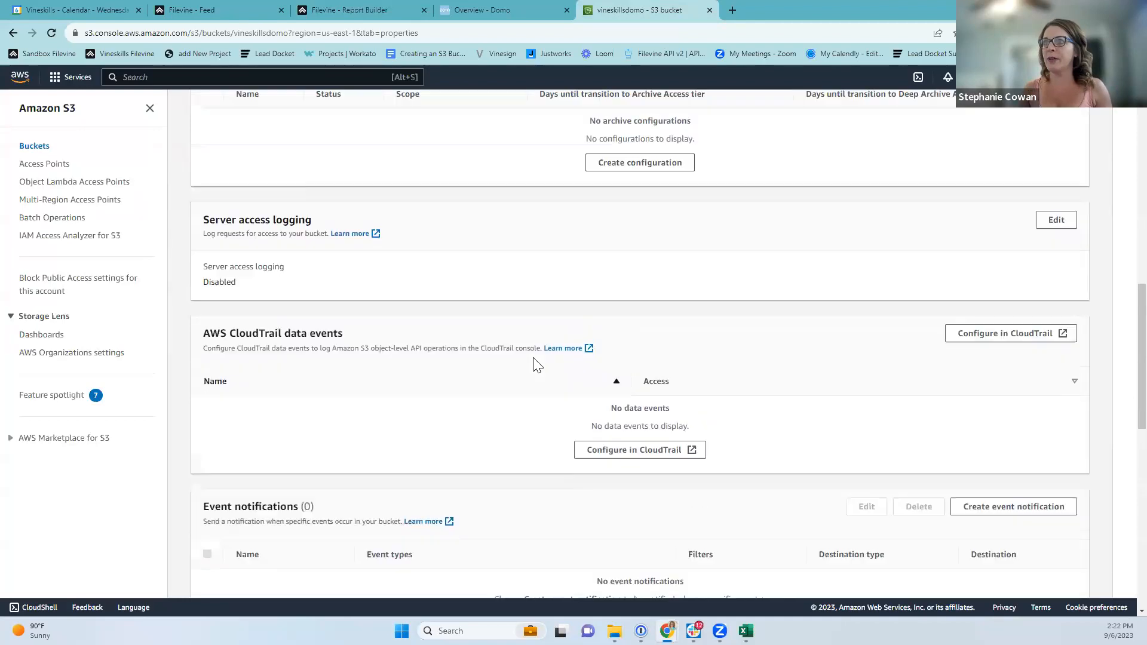
pyautogui.scroll(3, 570, 418)
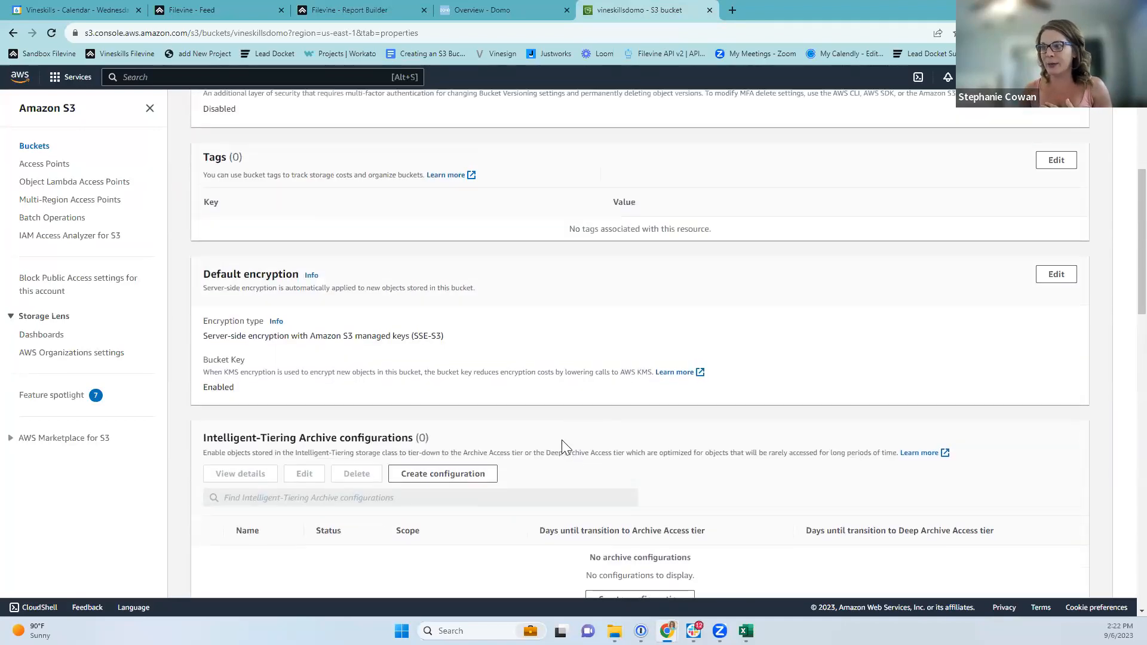
pyautogui.scroll(3, 496, 466)
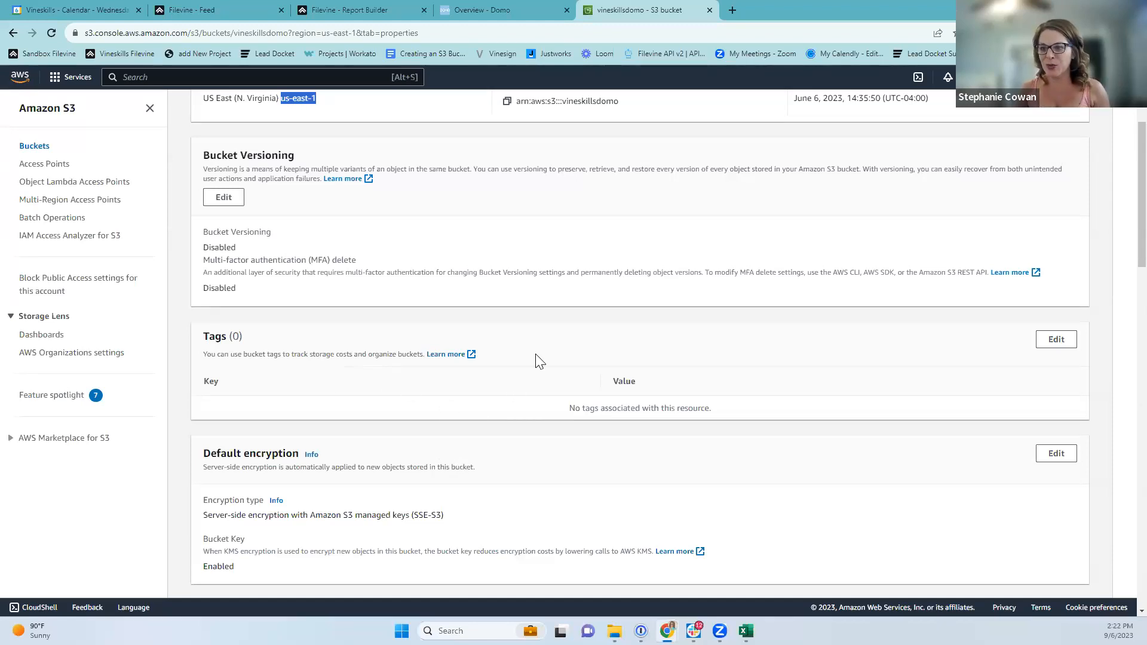
pyautogui.click(336, 9)
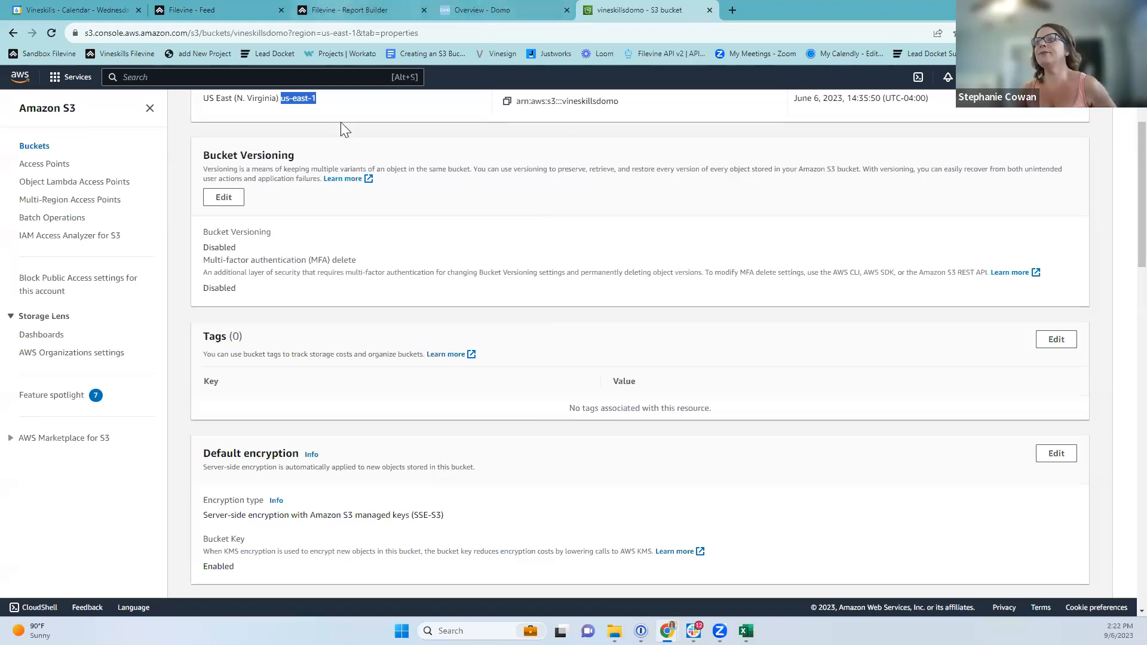
# Cancel the new location, save an existing S3 pickup as CSV delivery, and open Schedule Settings.
pyautogui.click(624, 489)
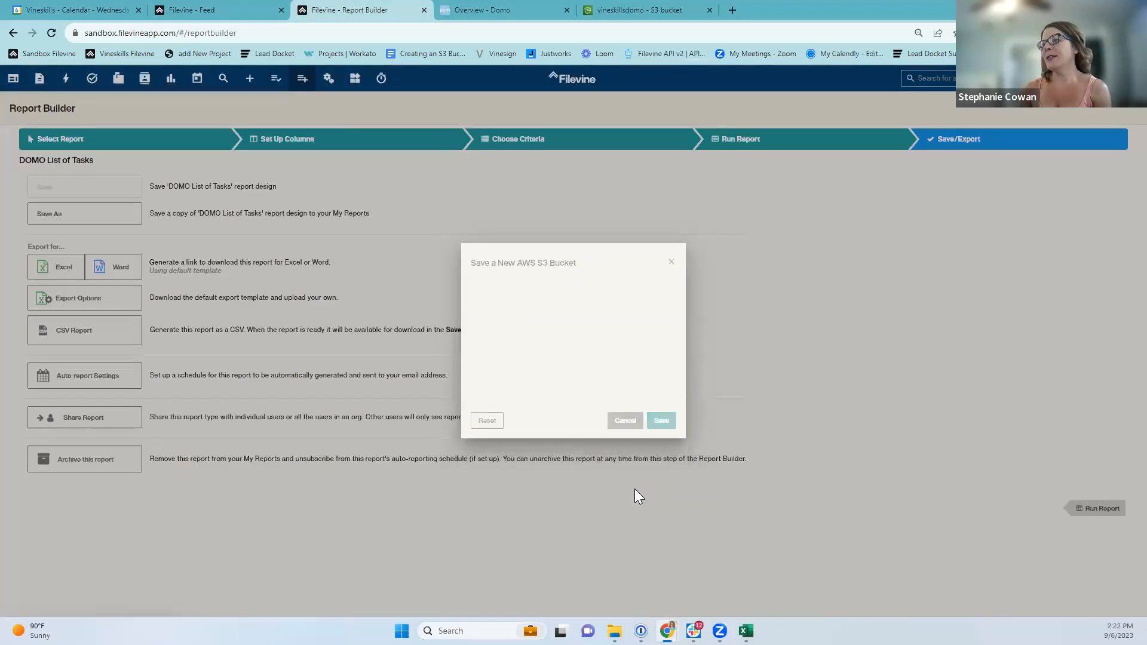
pyautogui.click(496, 335)
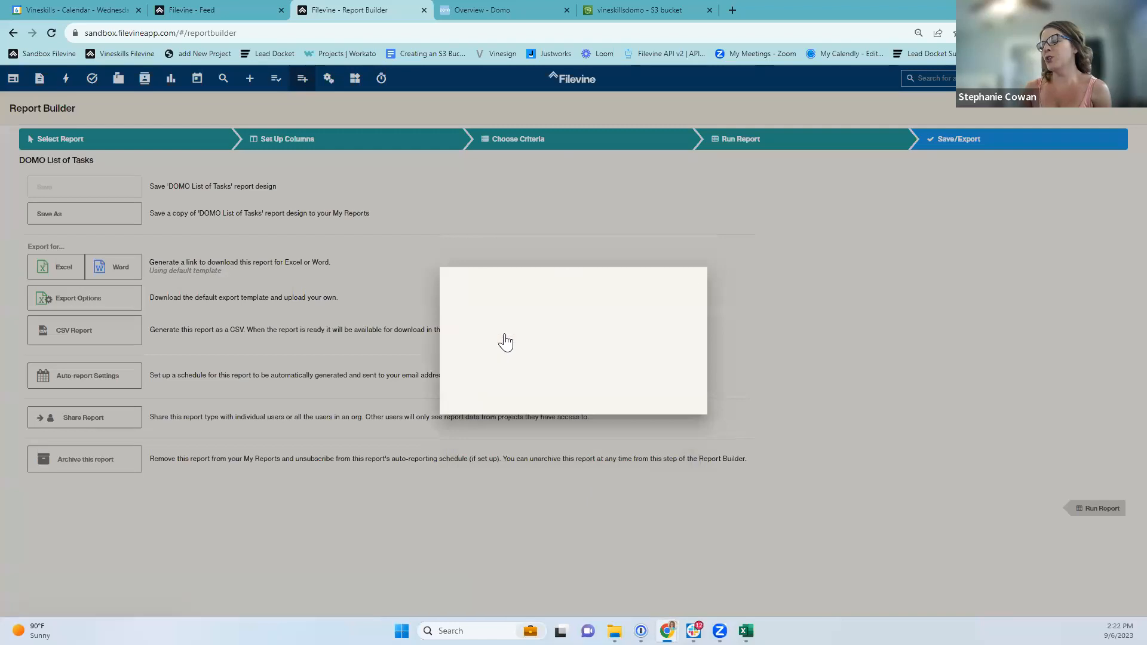
pyautogui.click(503, 301)
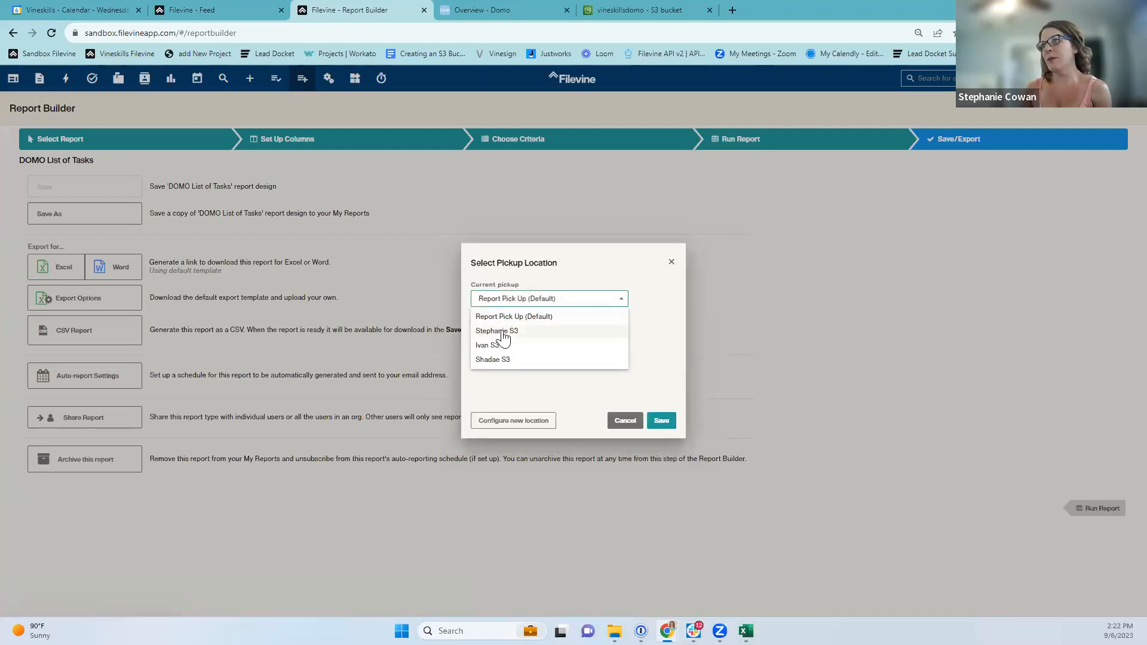
pyautogui.click(516, 331)
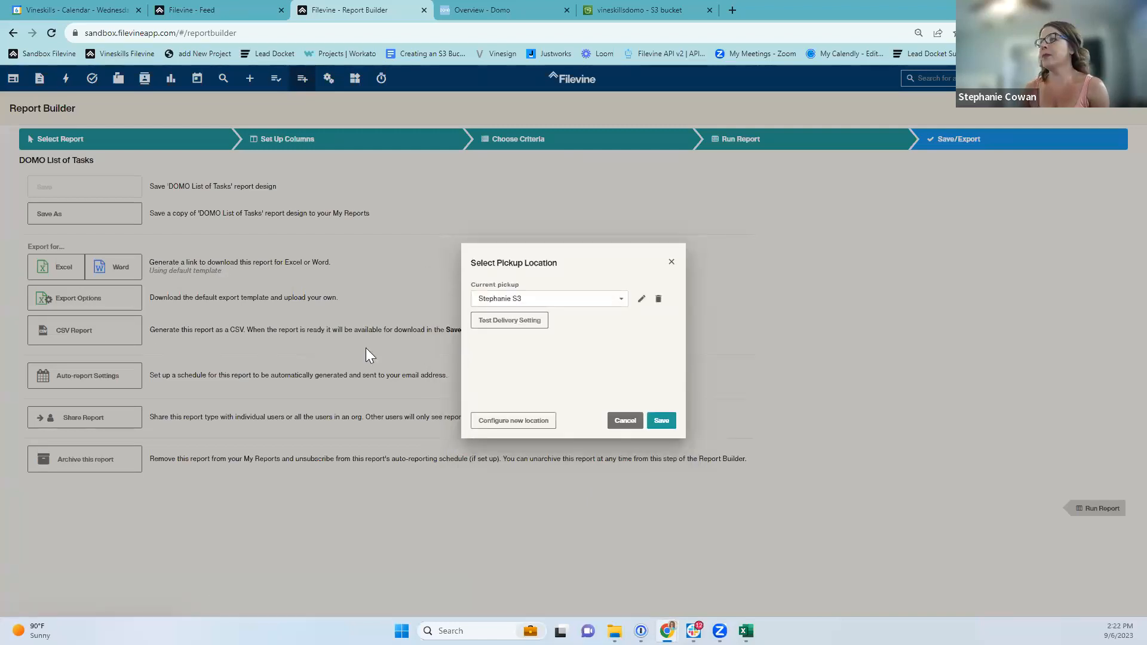
pyautogui.click(660, 422)
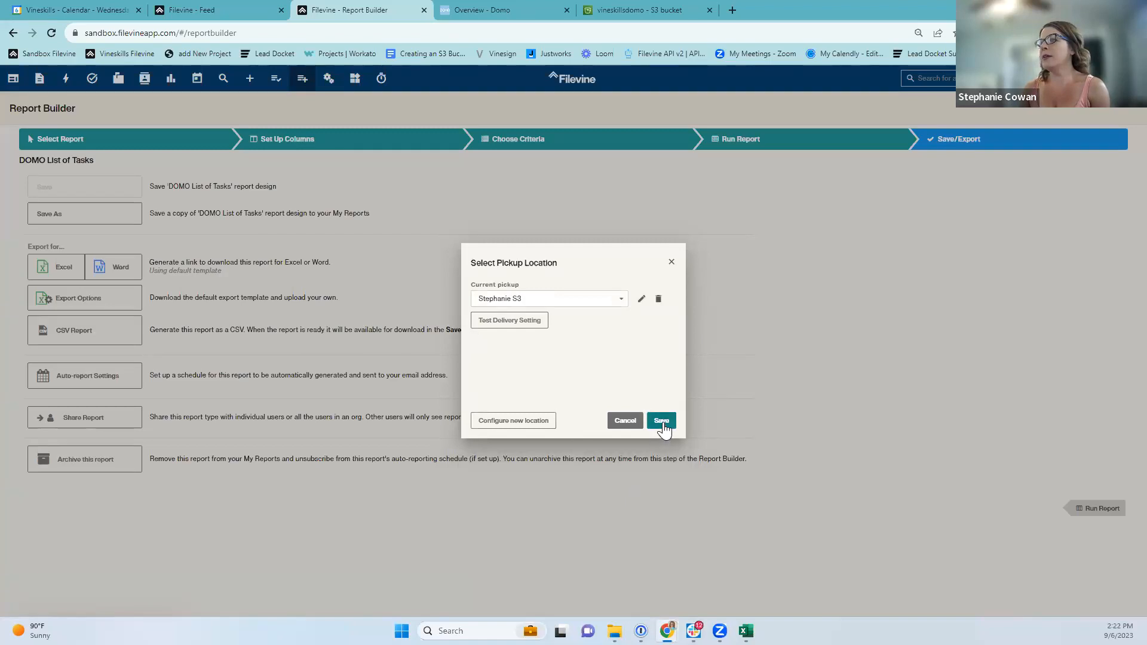
pyautogui.click(484, 397)
# Set the CSV schedule frequency to Daily and save it.
pyautogui.click(460, 281)
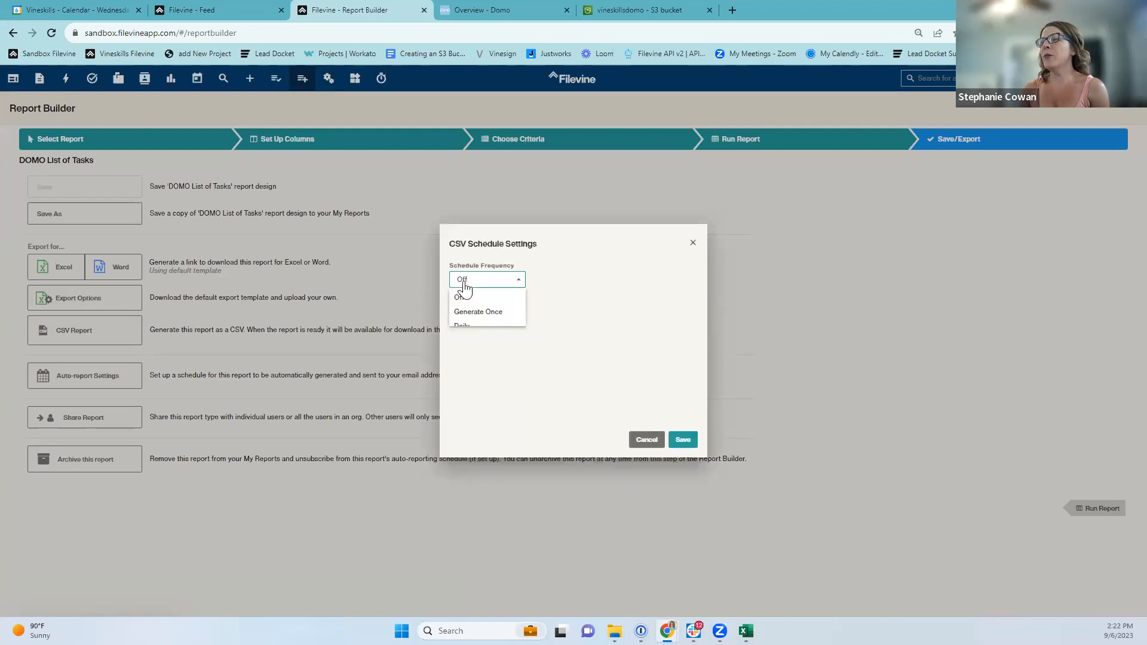
pyautogui.click(472, 313)
pyautogui.click(486, 284)
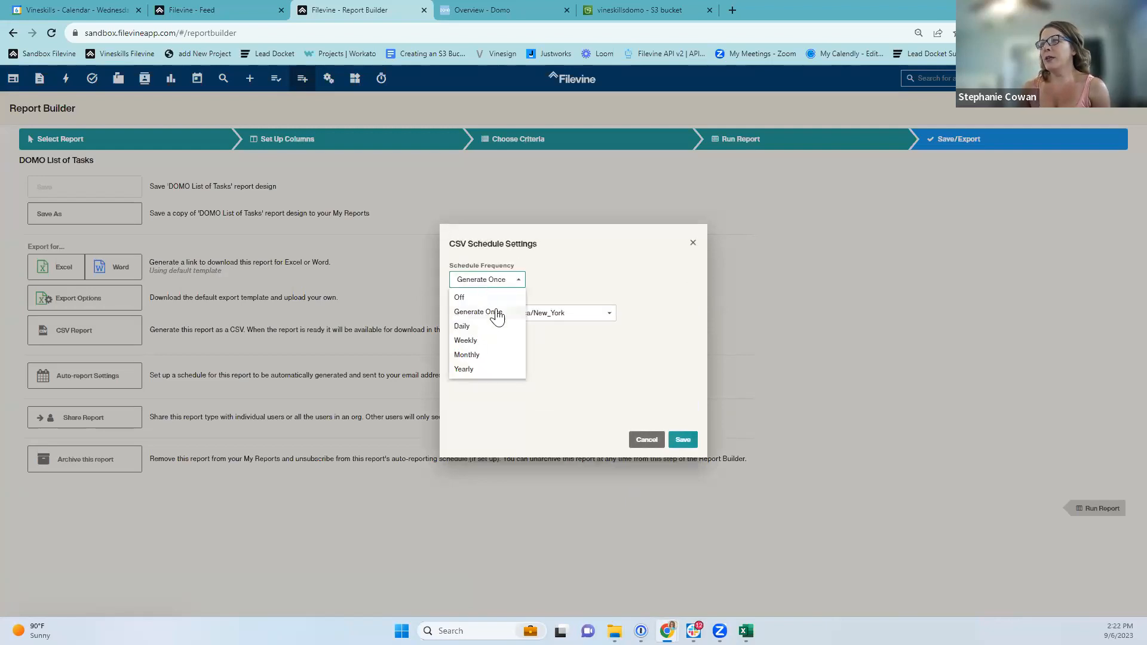
pyautogui.click(463, 326)
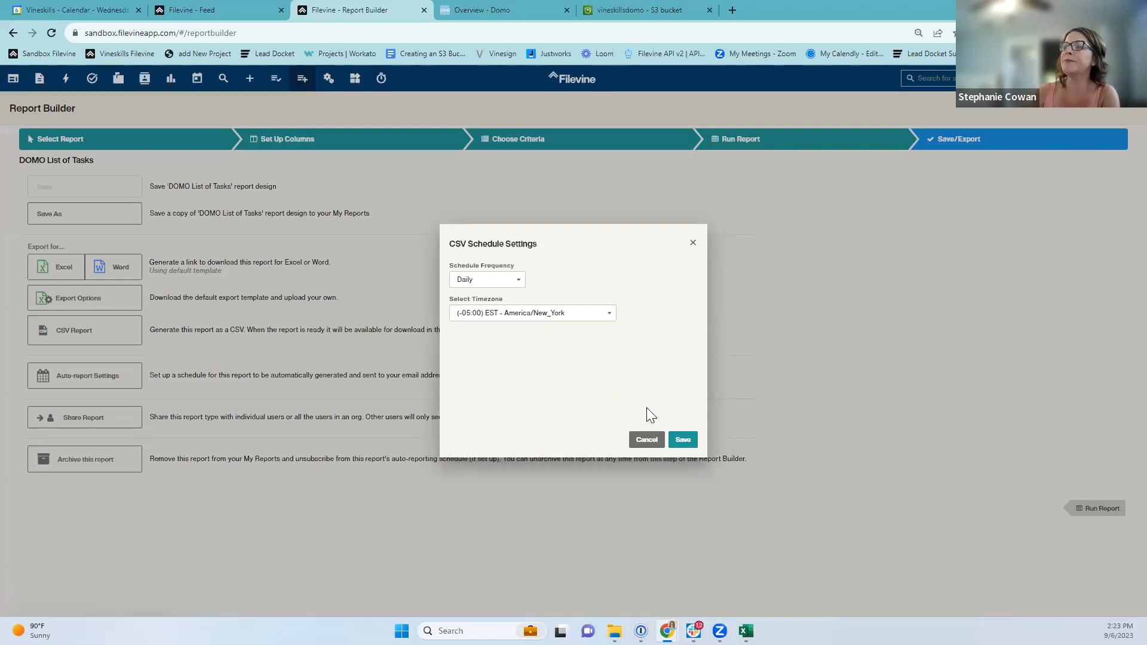
pyautogui.click(675, 442)
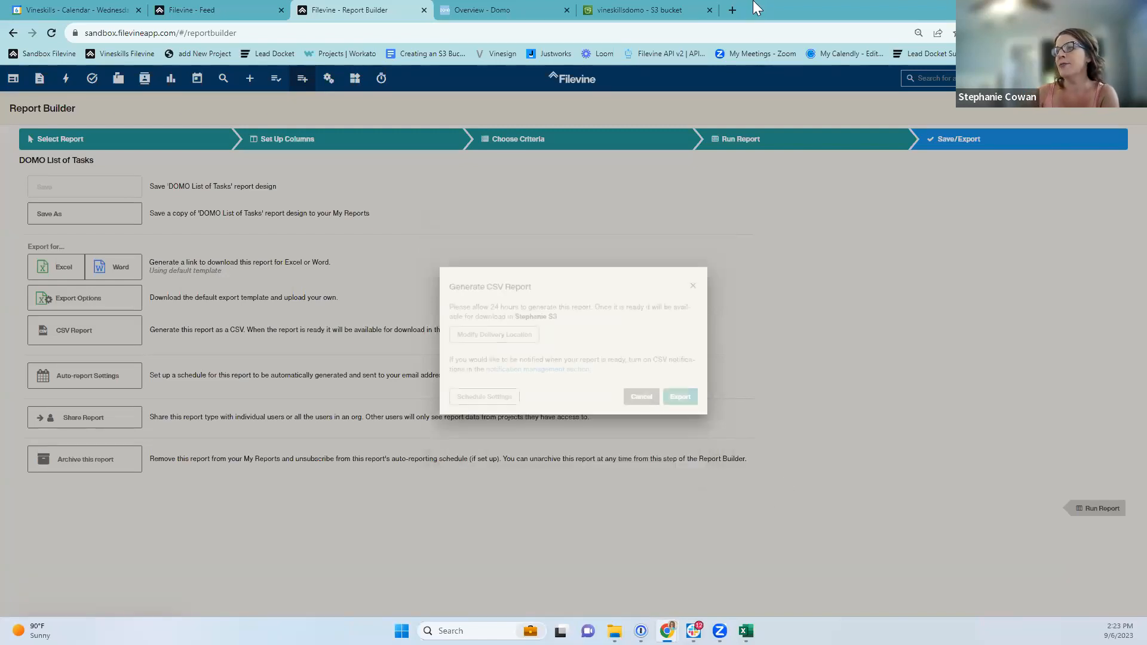
# Export the DOMO List of Tasks report as CSV for delivery as soon as possible, then switch to Domo.
pyautogui.click(682, 398)
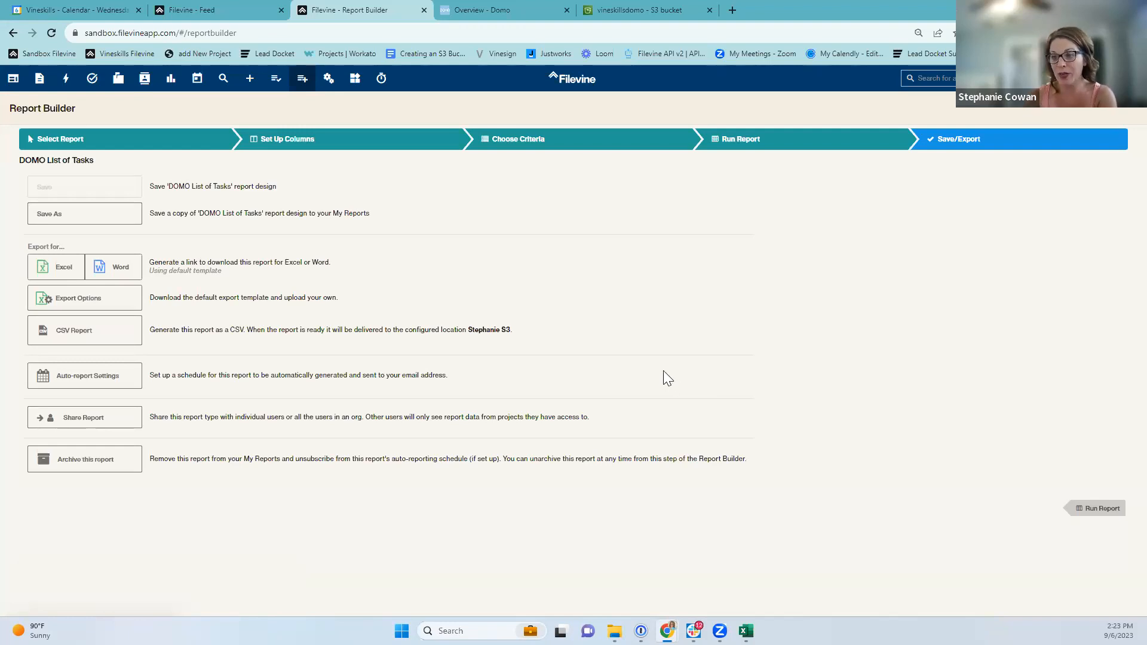
pyautogui.click(72, 341)
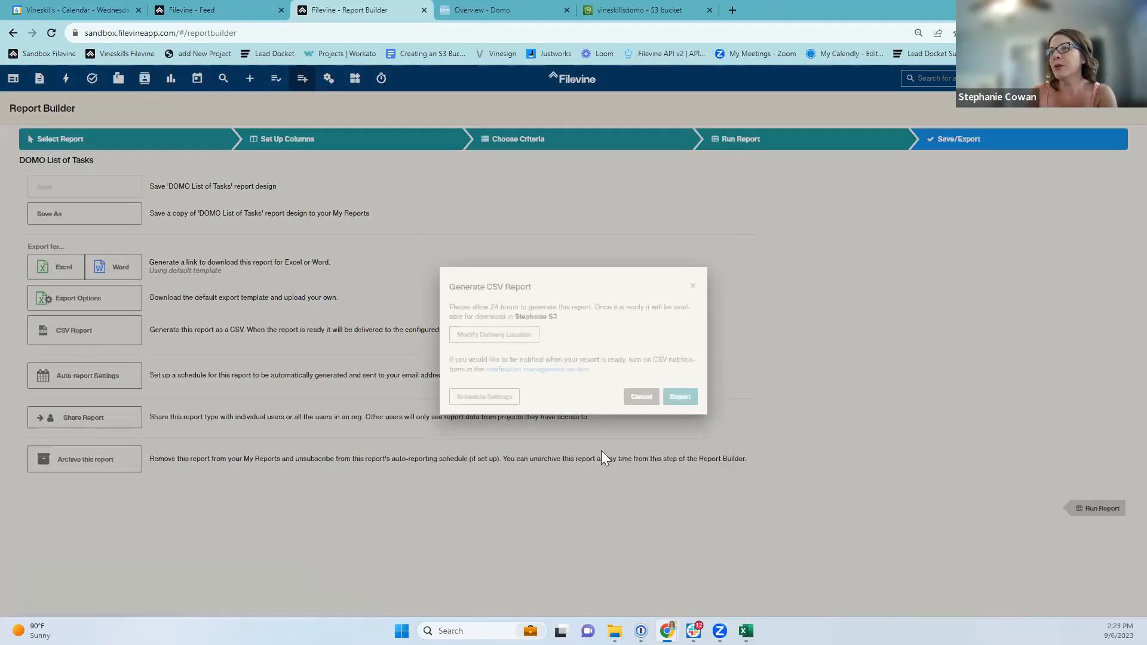
pyautogui.click(681, 398)
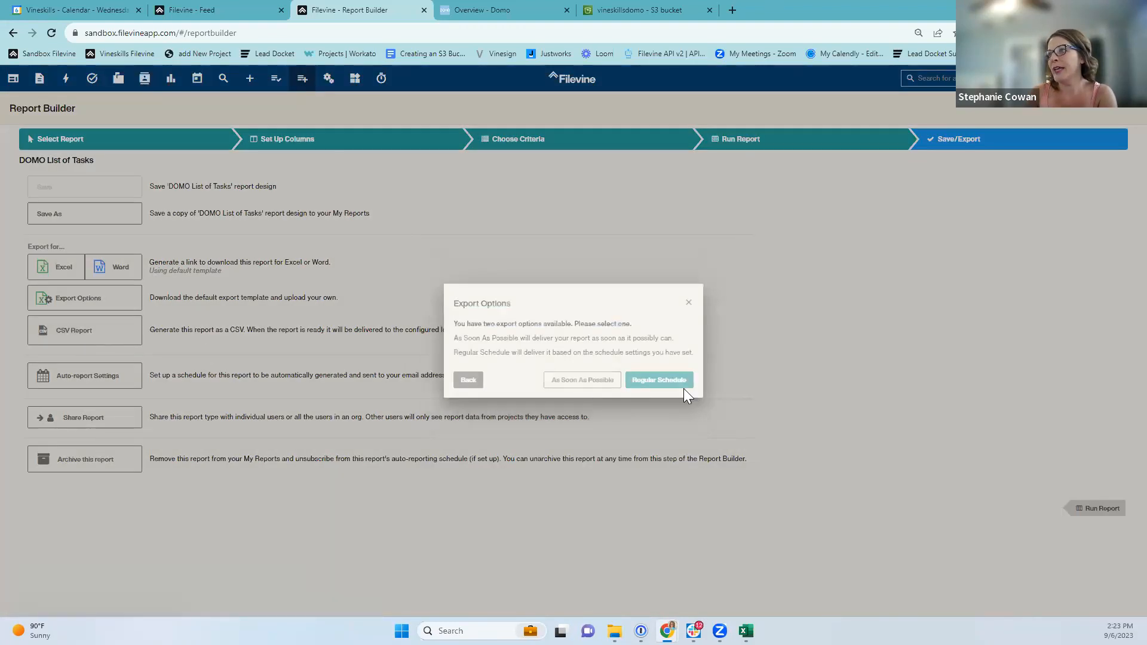
pyautogui.click(571, 388)
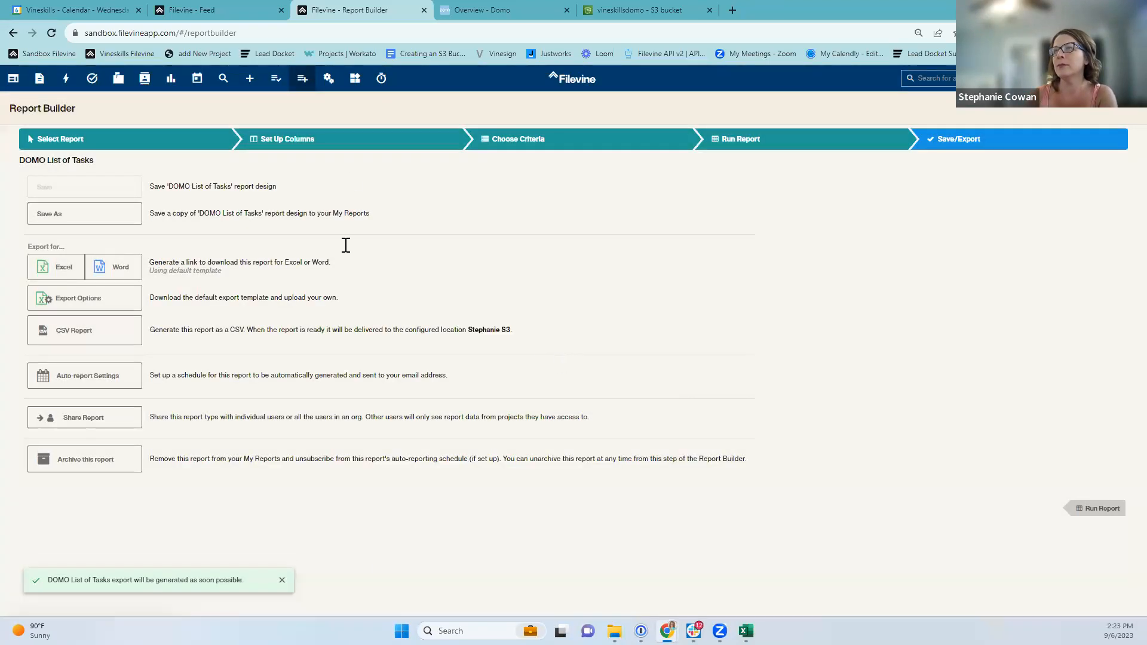
pyautogui.click(466, 9)
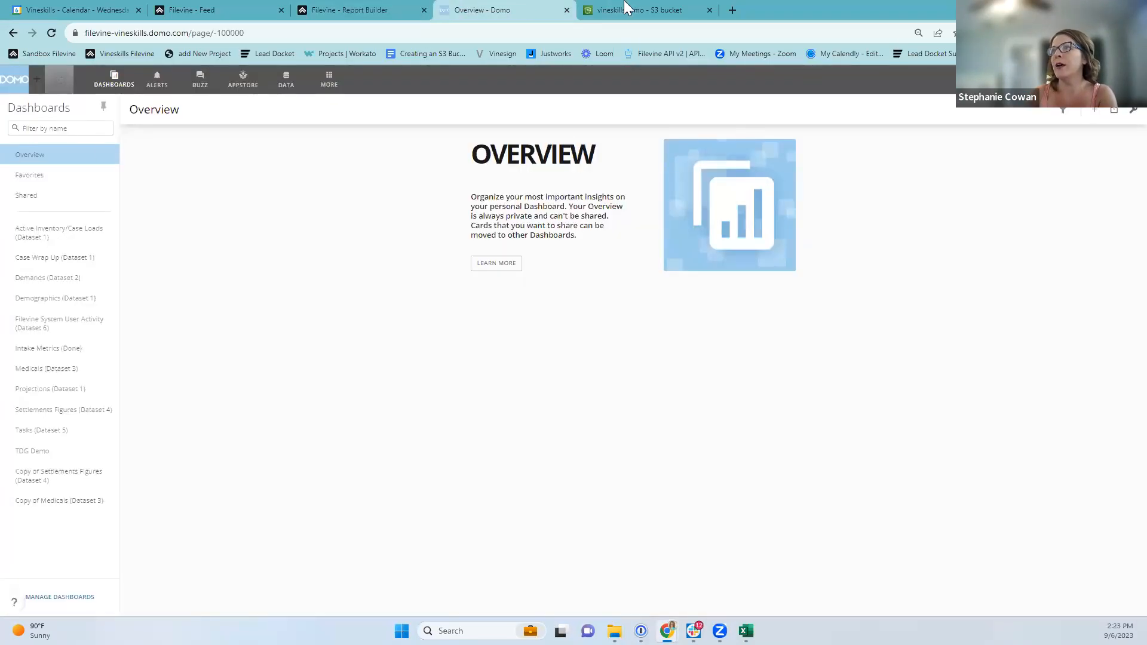
pyautogui.moveTo(627, 8); pyautogui.dragTo(502, 10)
pyautogui.scroll(2, 218, 393)
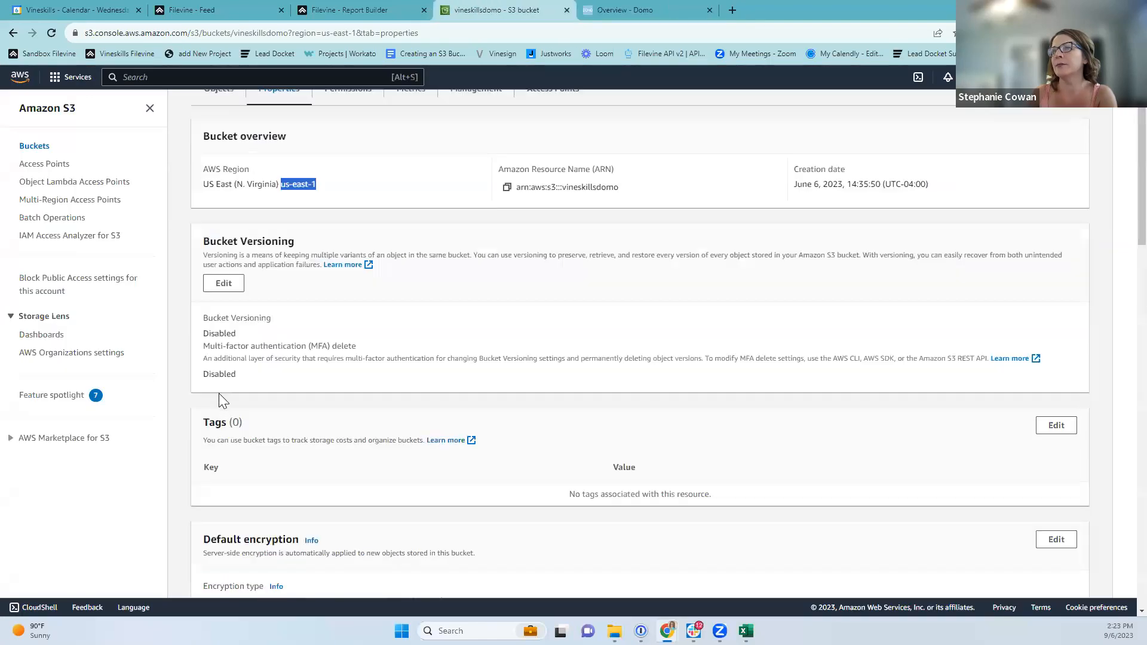
pyautogui.scroll(2, 218, 394)
pyautogui.click(263, 108)
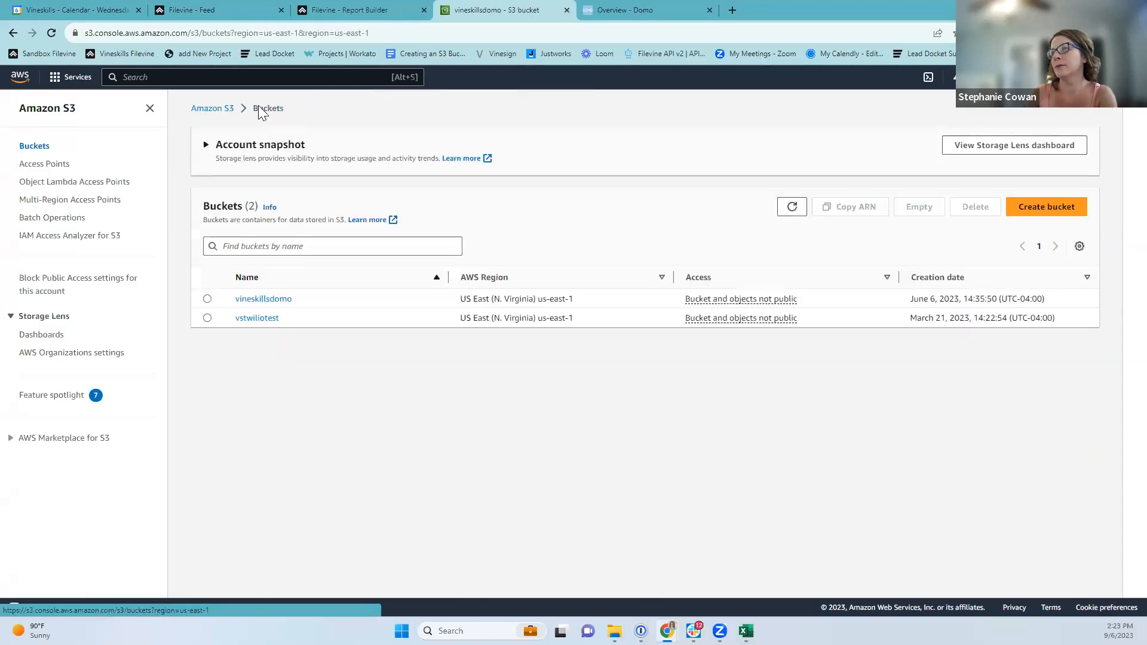
pyautogui.click(262, 301)
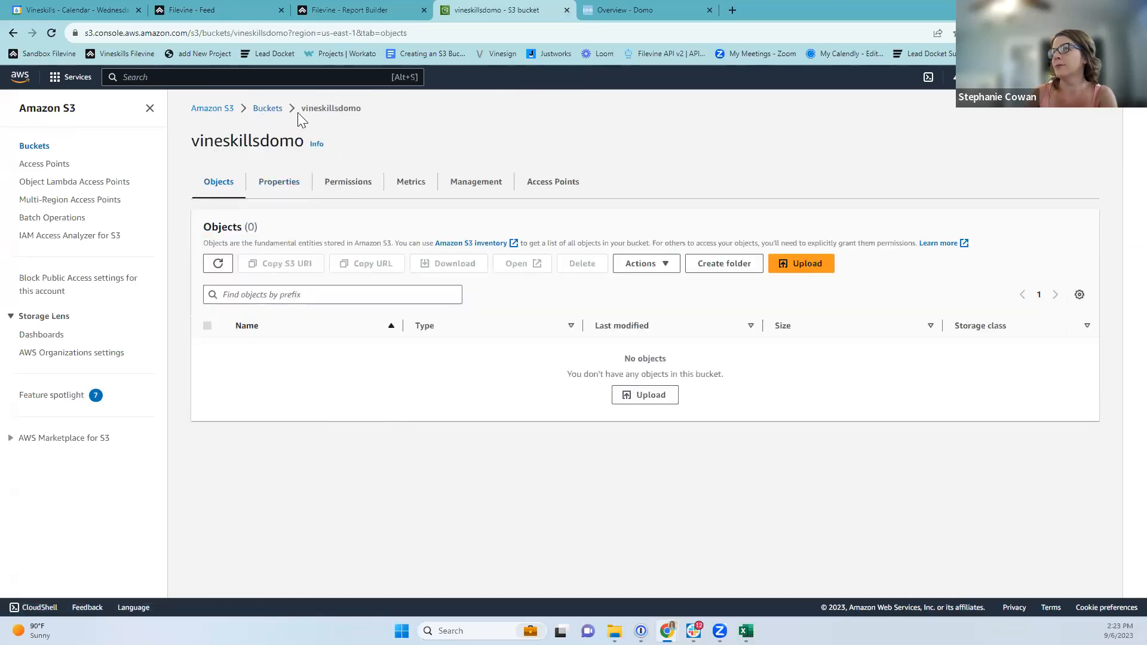
pyautogui.click(263, 110)
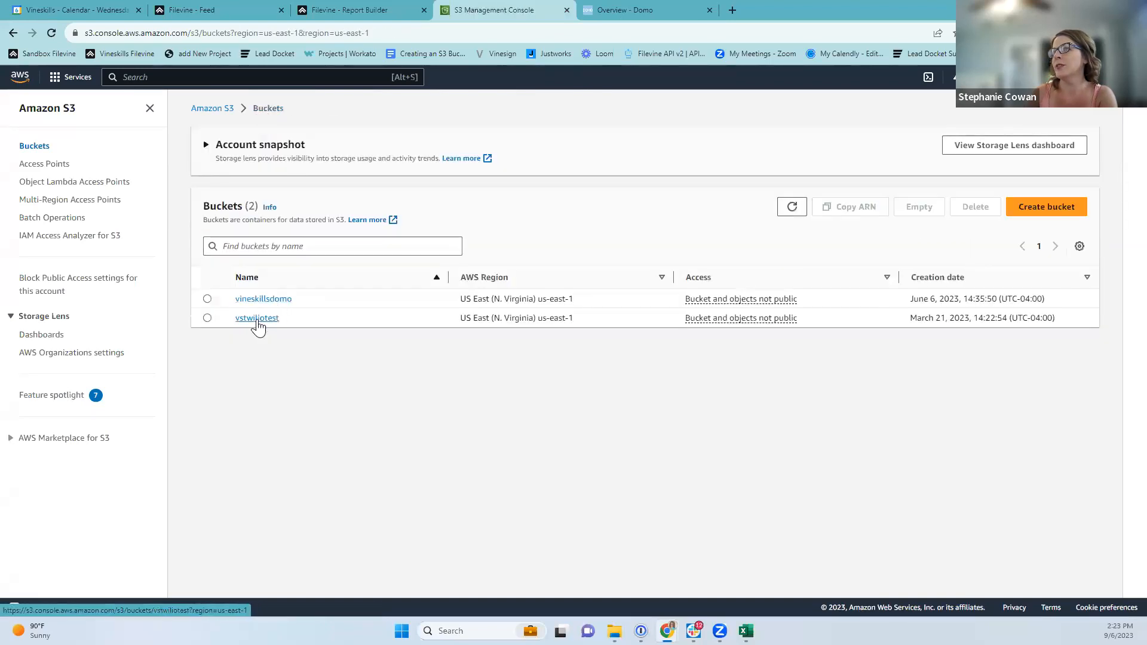
pyautogui.click(257, 318)
pyautogui.click(268, 348)
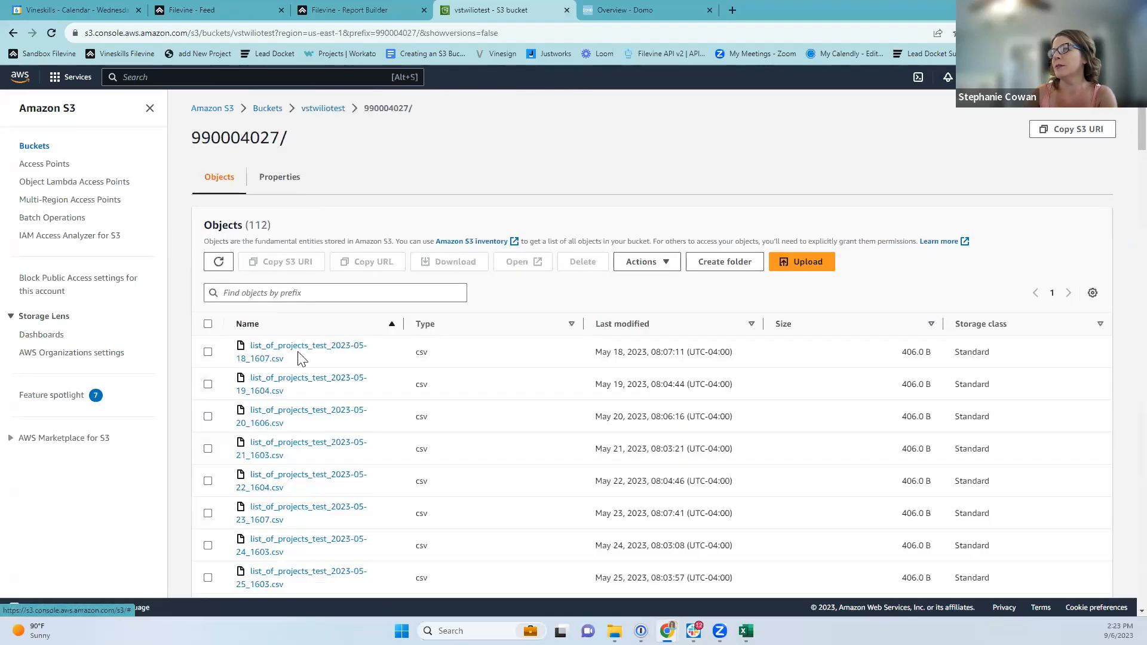
pyautogui.click(641, 9)
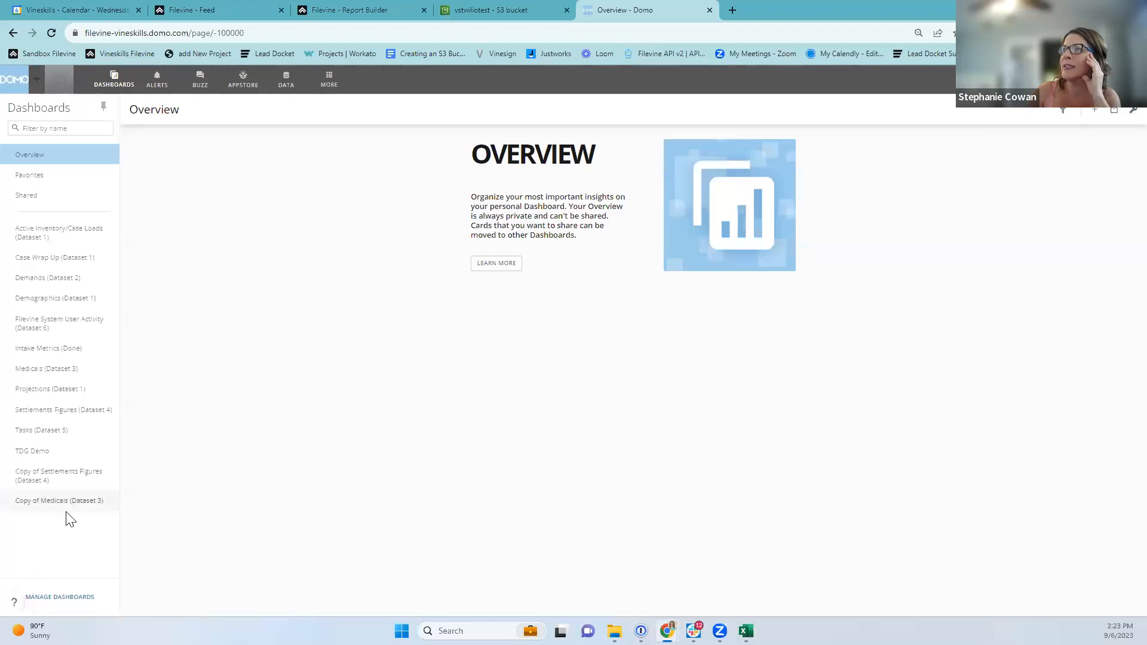
# Go to DATA and open the CONNECTORS catalogue.
pyautogui.click(286, 84)
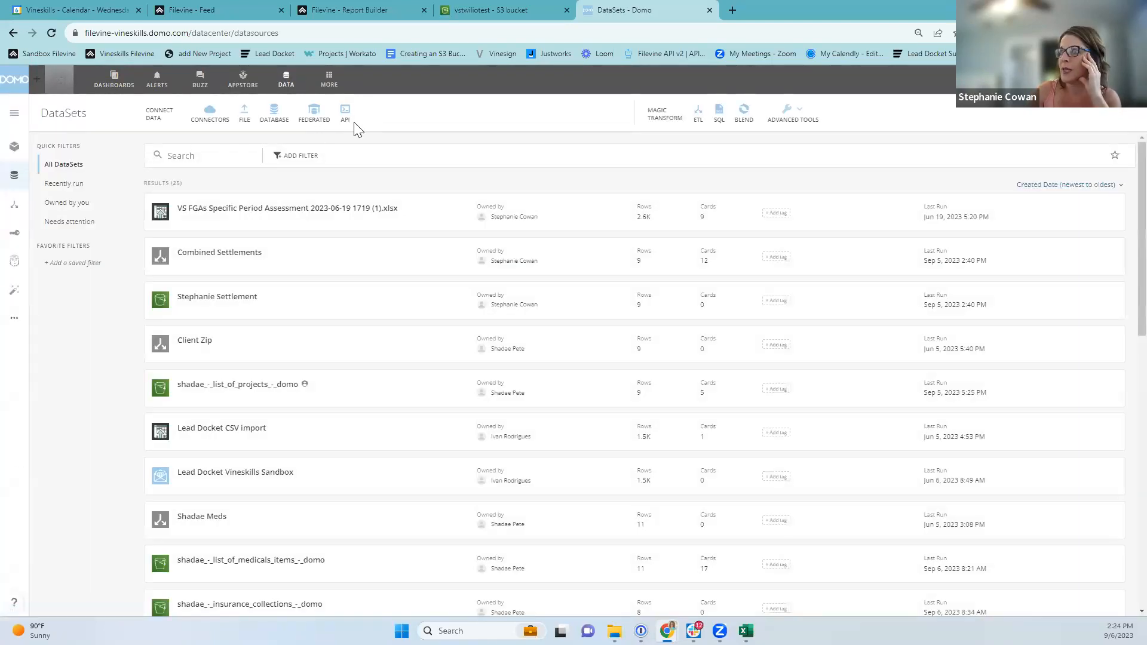
pyautogui.click(217, 119)
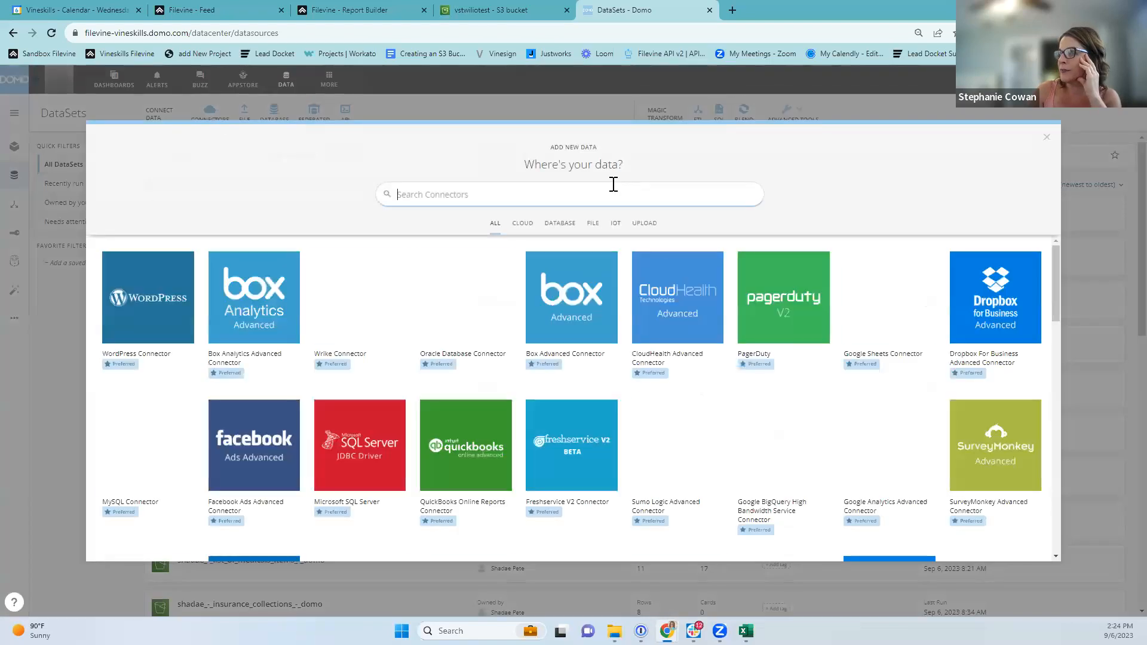
# Search connectors for 's3', pick Amazon S3, and look over the new-account form with region us-east-1.
pyautogui.write('s3')
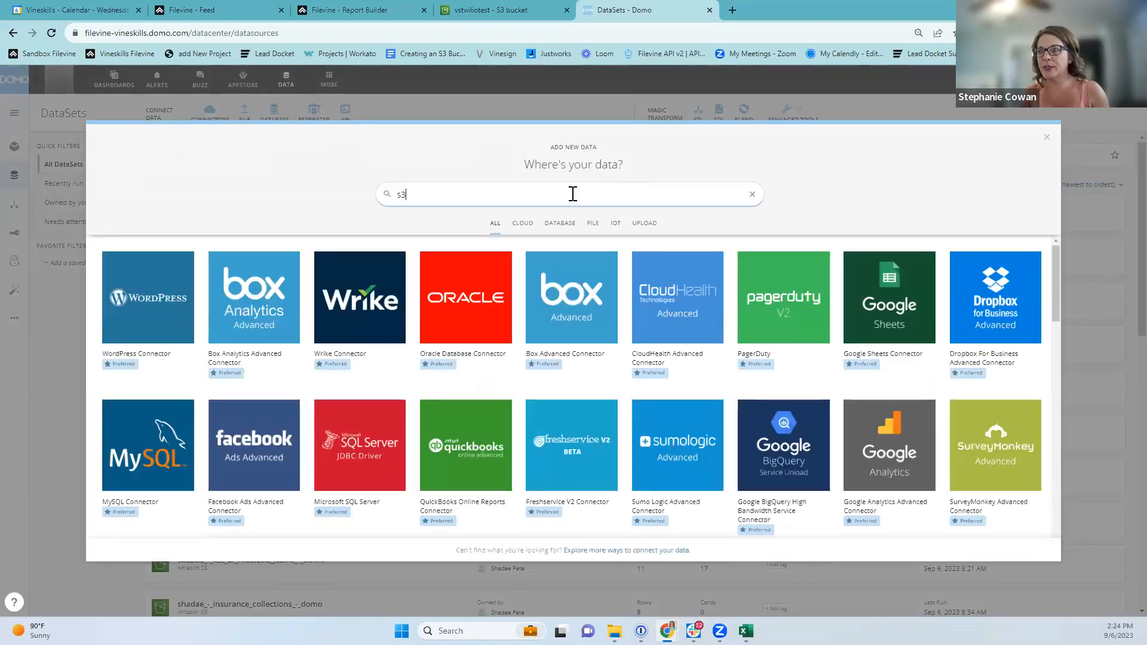
pyautogui.click(146, 299)
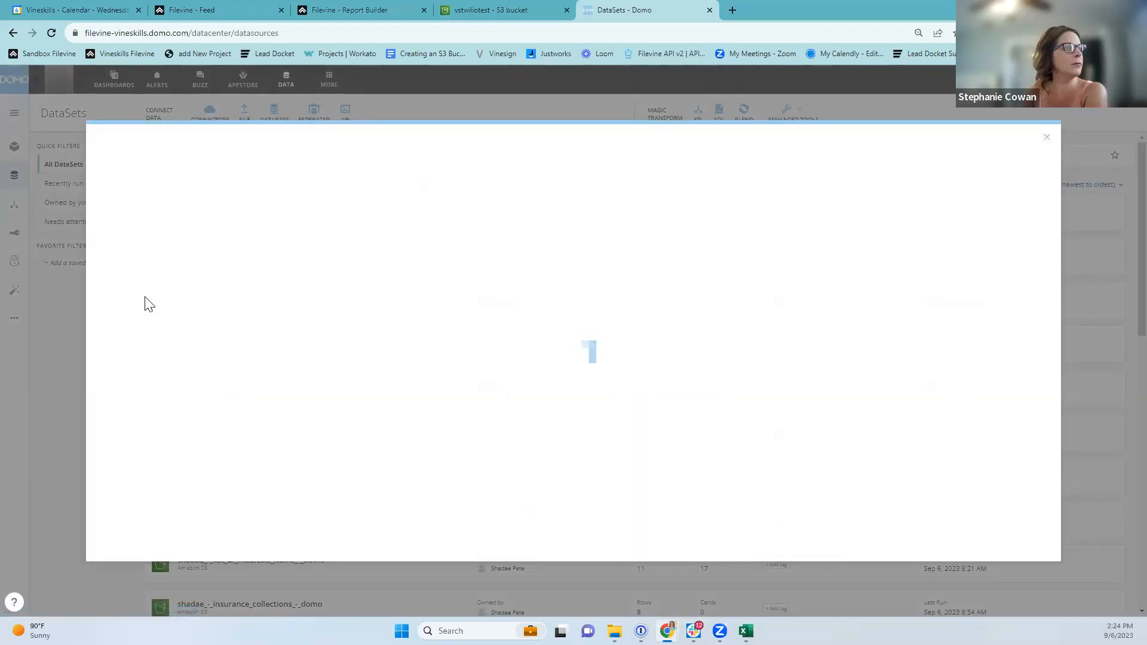
pyautogui.click(483, 216)
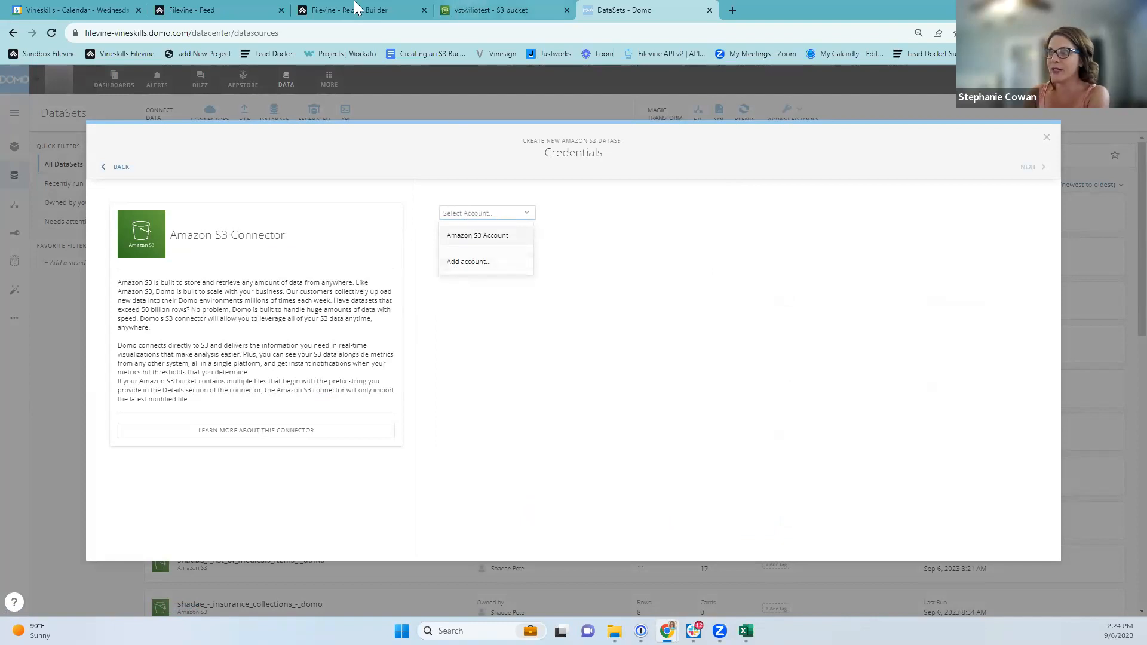
pyautogui.click(469, 263)
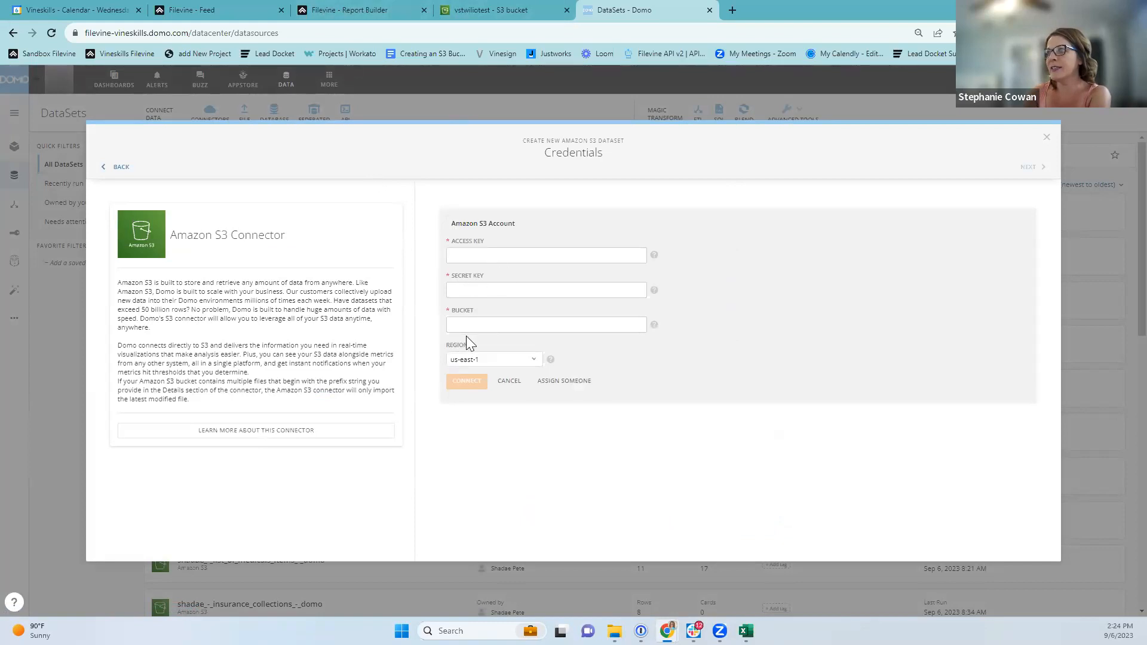
pyautogui.click(471, 259)
pyautogui.click(471, 290)
pyautogui.click(625, 323)
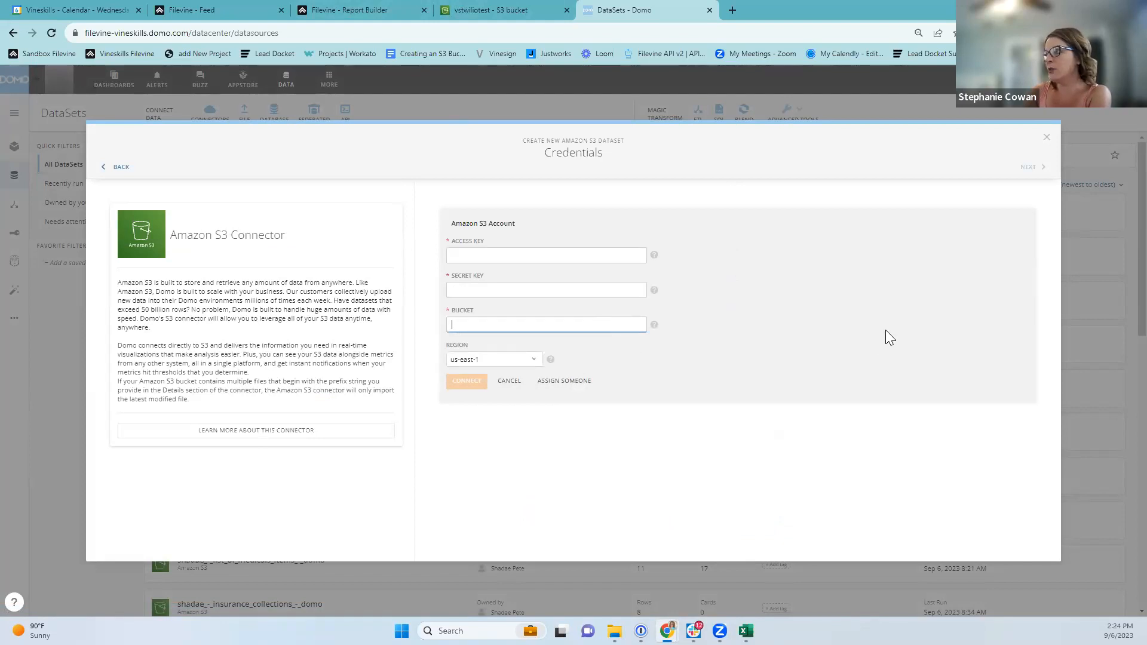
pyautogui.click(485, 360)
pyautogui.click(657, 360)
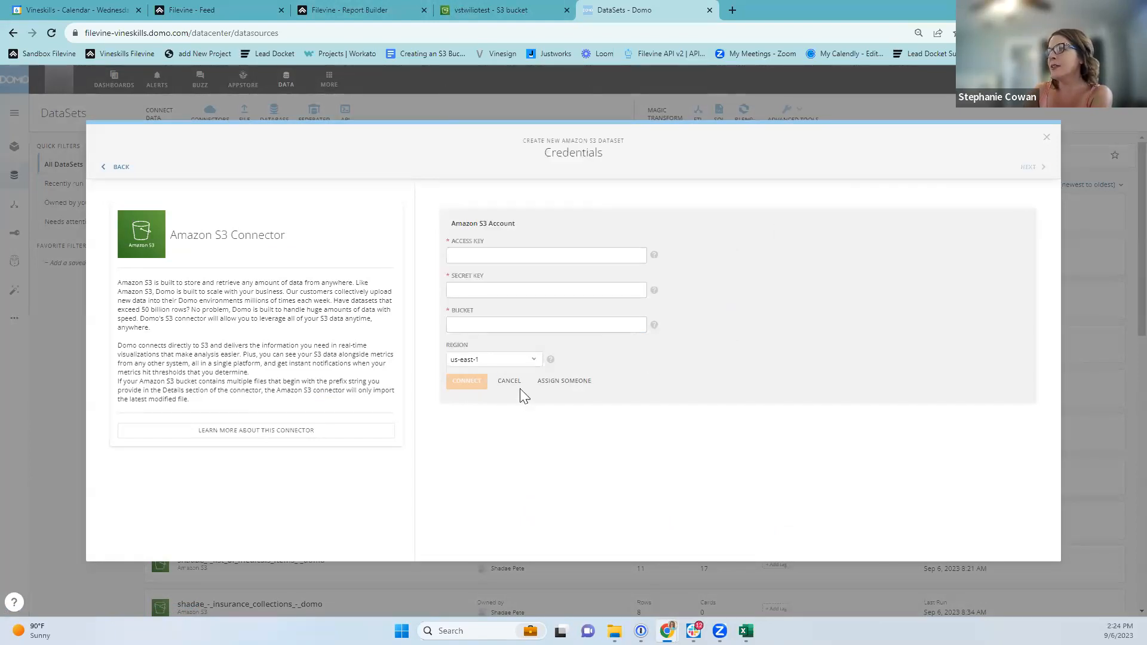
# Reopen the Amazon S3 connector from the catalogue and choose the existing Amazon S3 Account.
pyautogui.click(109, 168)
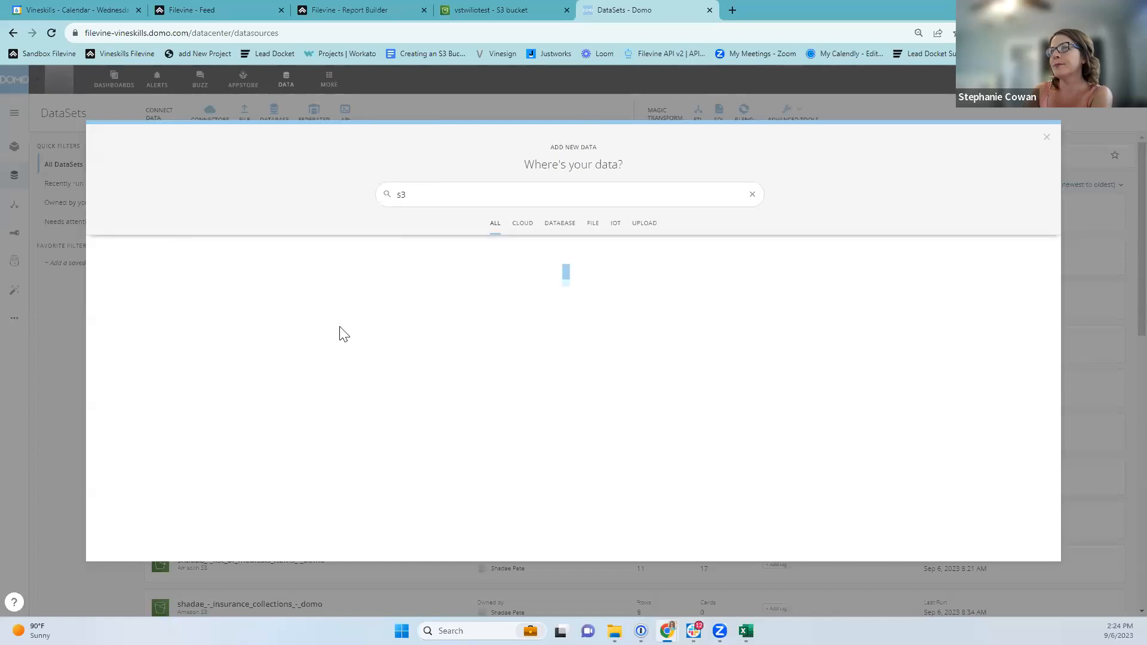
pyautogui.click(1047, 137)
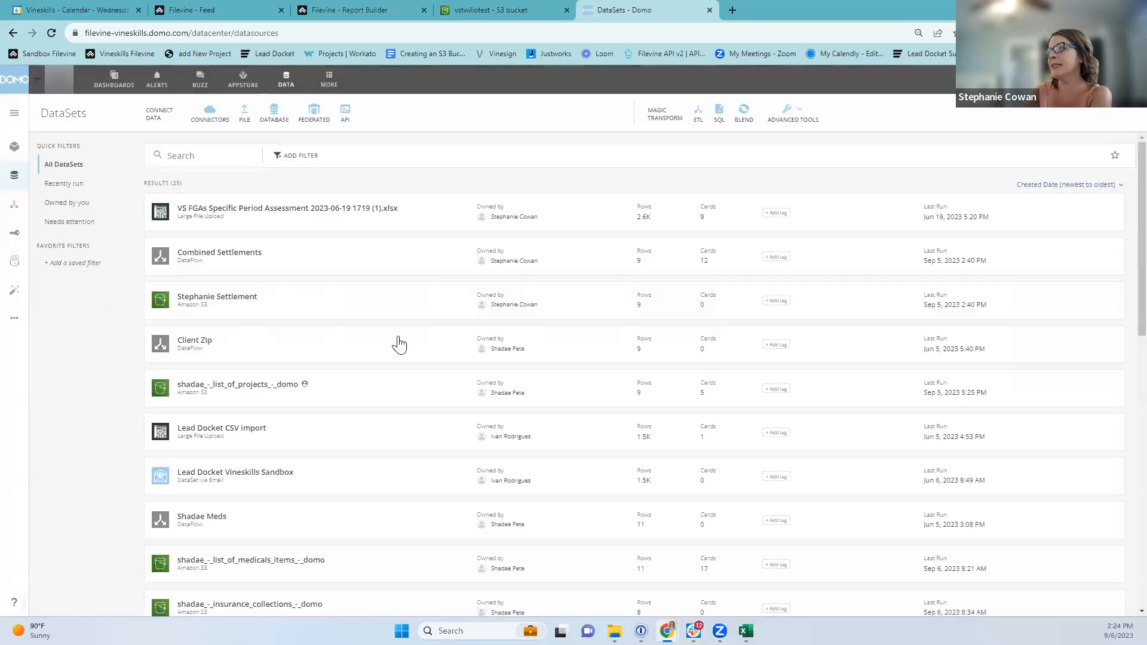
pyautogui.click(211, 117)
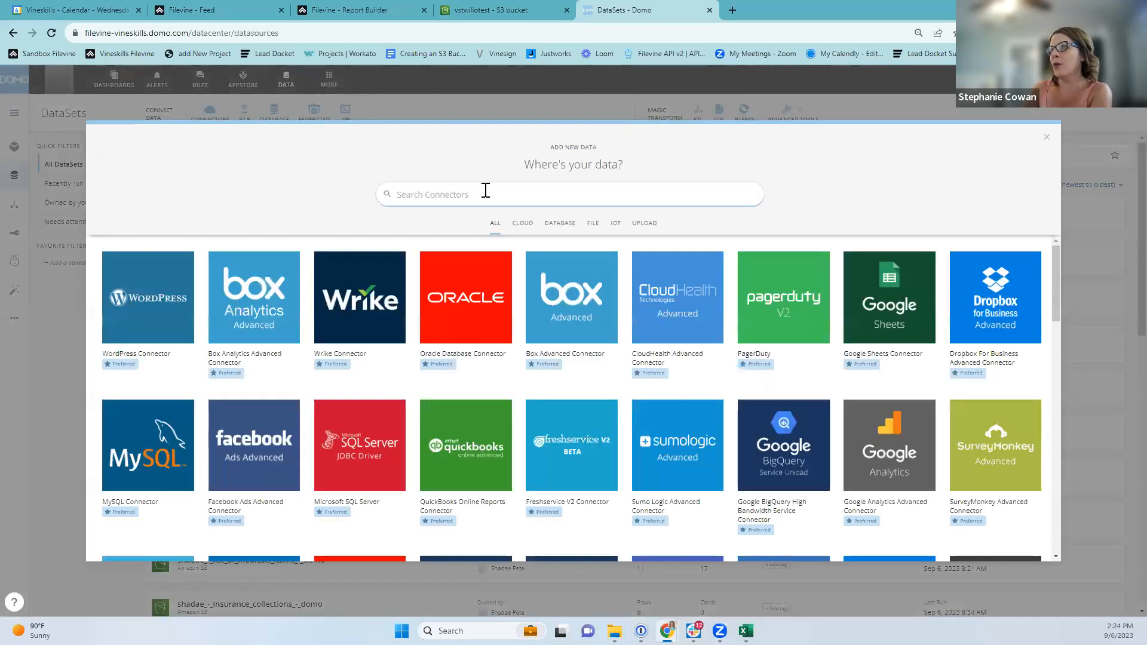
pyautogui.write('s2')
pyautogui.press('BackSpace')
pyautogui.write('3')
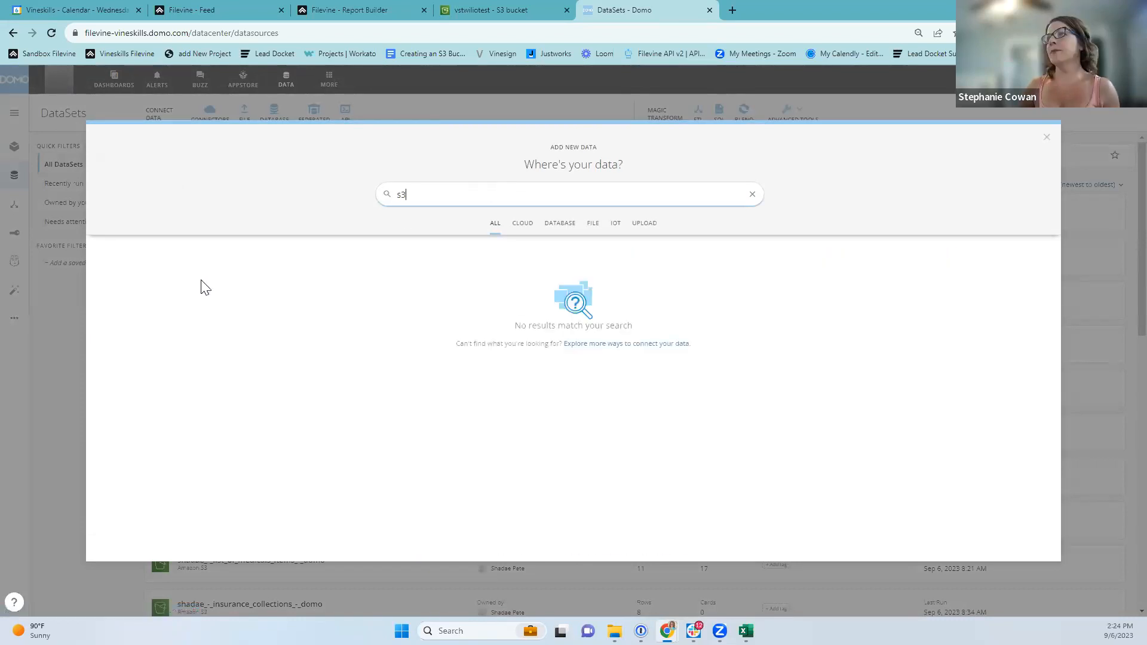
pyautogui.click(162, 297)
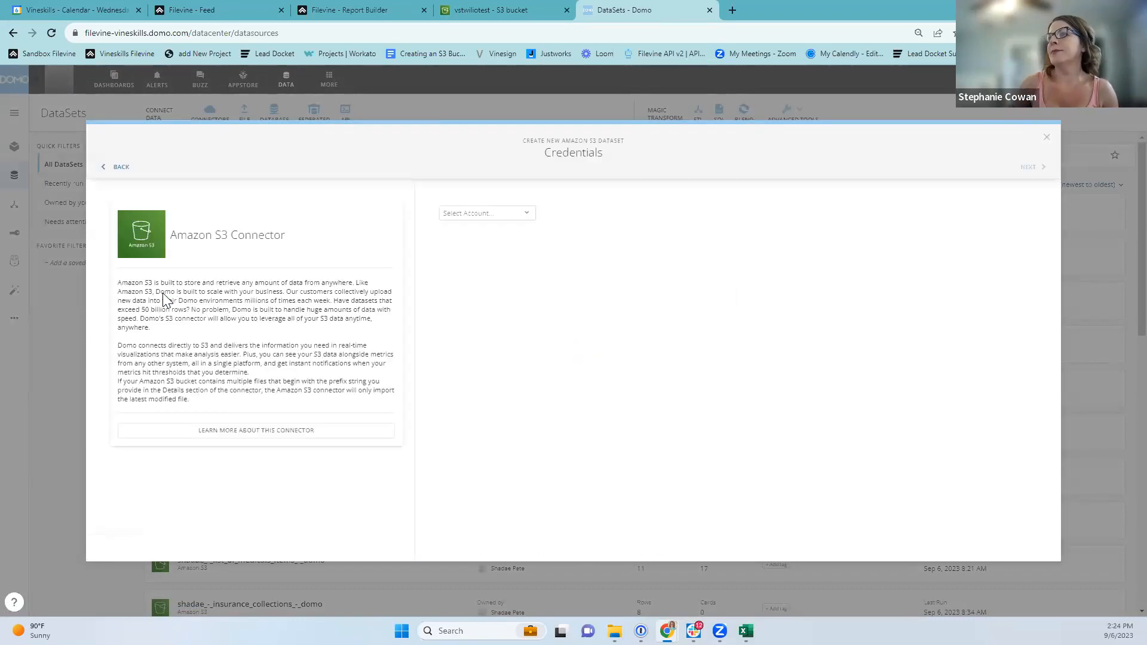
pyautogui.click(478, 214)
pyautogui.click(472, 235)
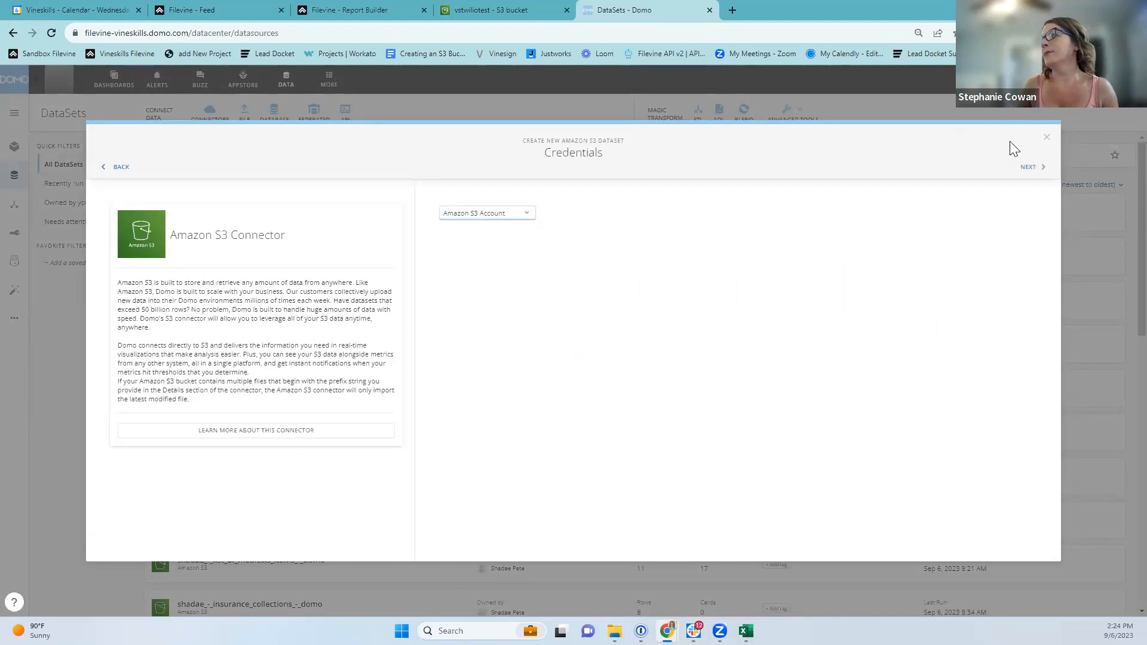
# Move to the CSV Details step, select File Name, and bring up the vstwiliotest S3 bucket.
pyautogui.click(1029, 168)
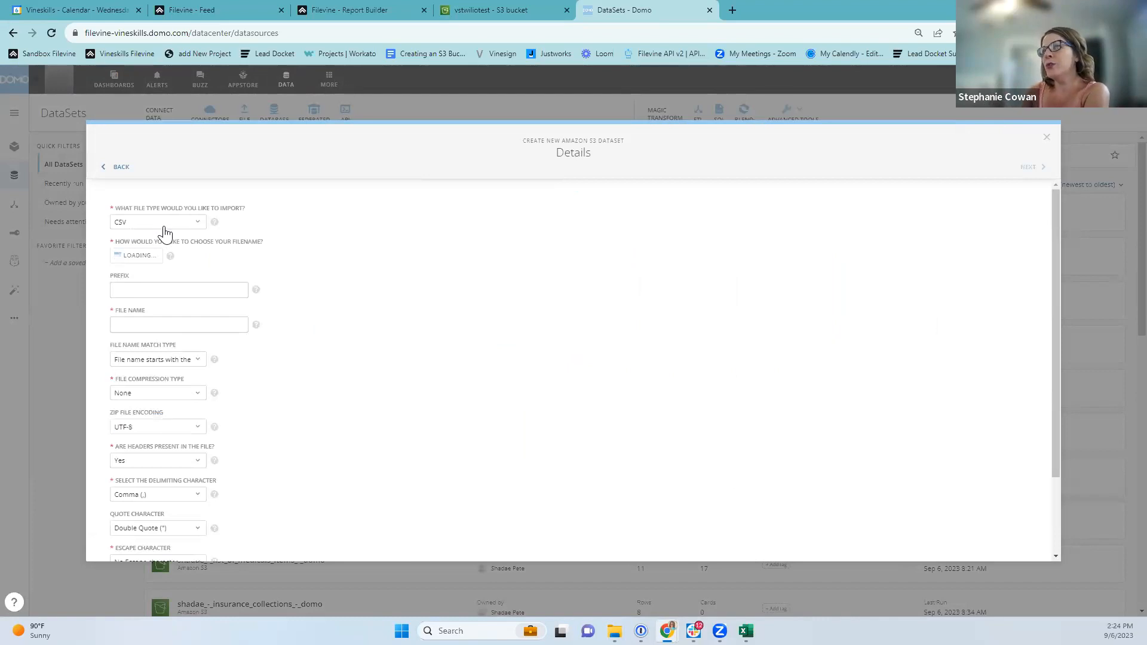
pyautogui.click(124, 324)
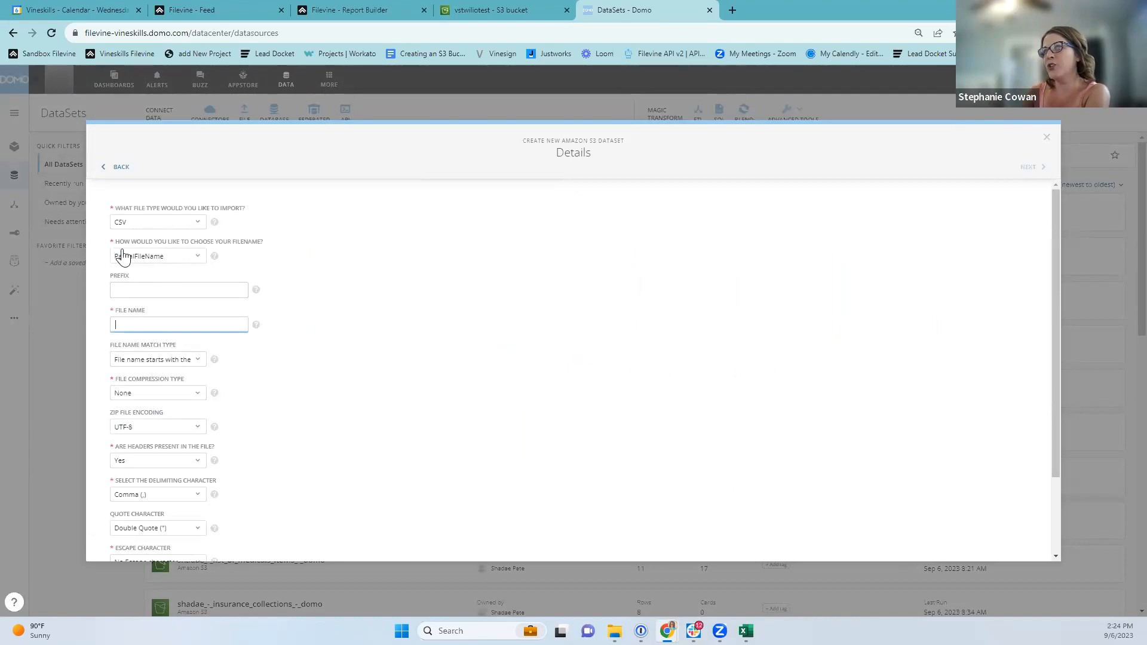
pyautogui.click(491, 10)
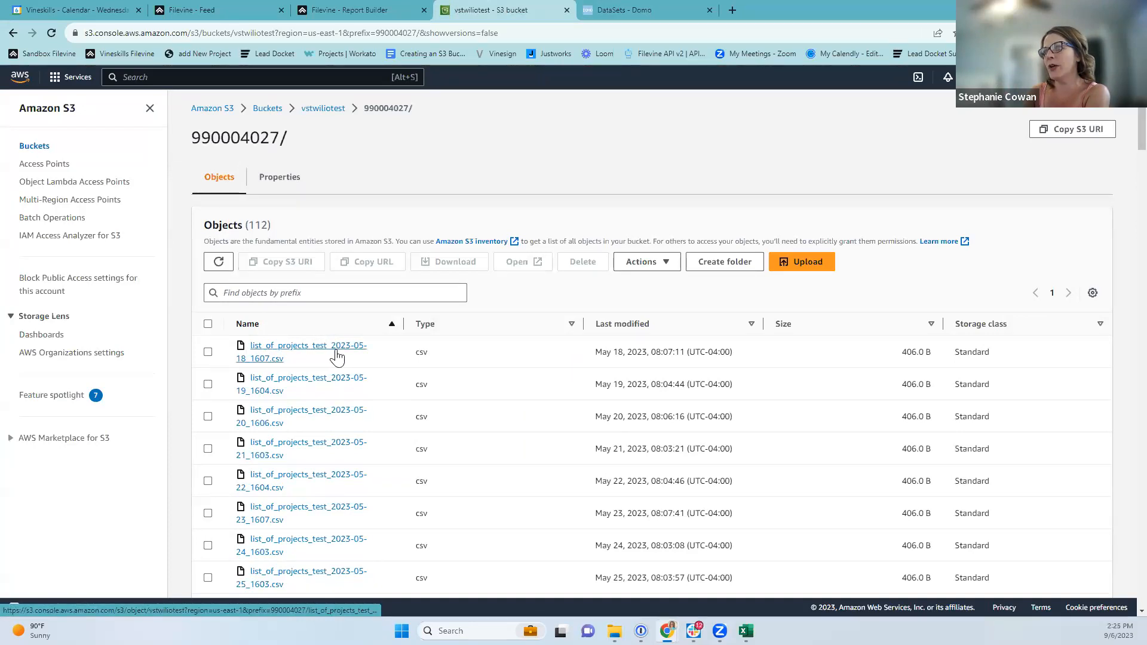
# Open list_of_projects_test_2023-05-18_1607.csv in S3 and select its list_of_projects_test name prefix.
pyautogui.click(290, 353)
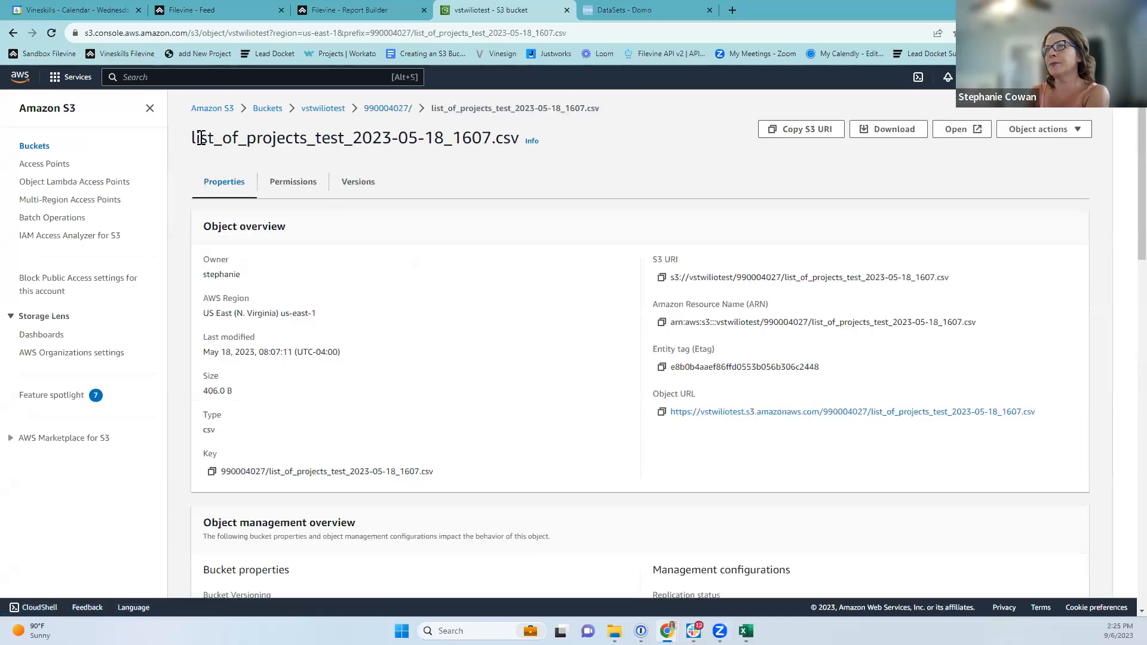
pyautogui.moveTo(192, 140); pyautogui.dragTo(328, 143)
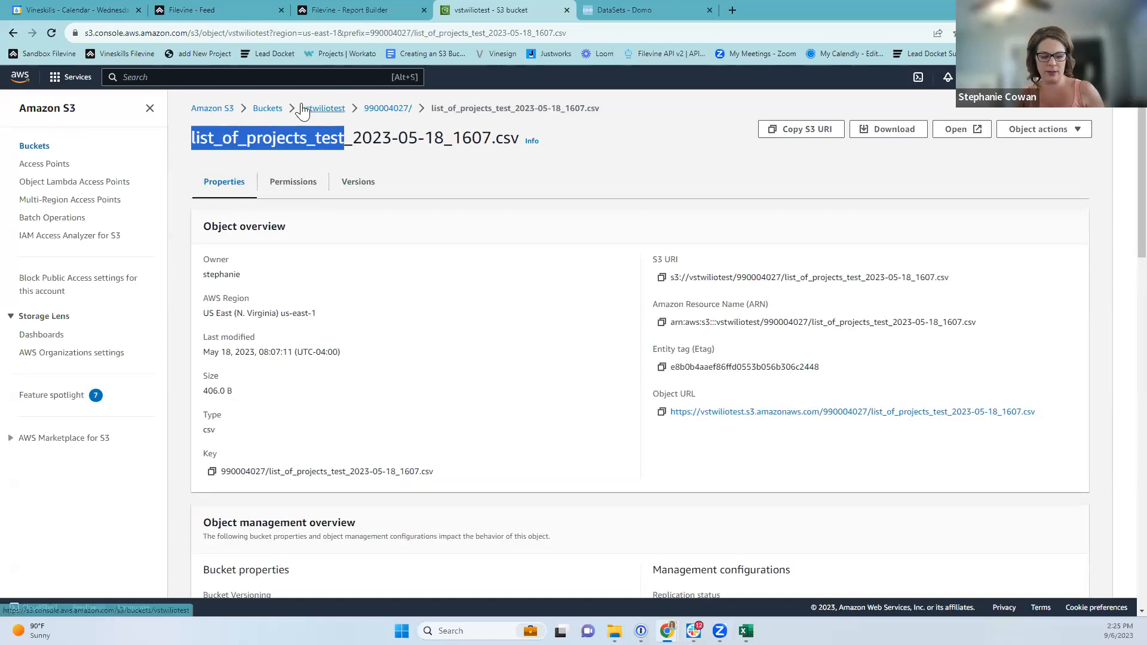
pyautogui.hotkey('ctrl', 'Tab')
# Enter list_of_projects_test as File Name and schedule daily replace updates starting 10 AM UTC.
pyautogui.write('list_of_projects_test')
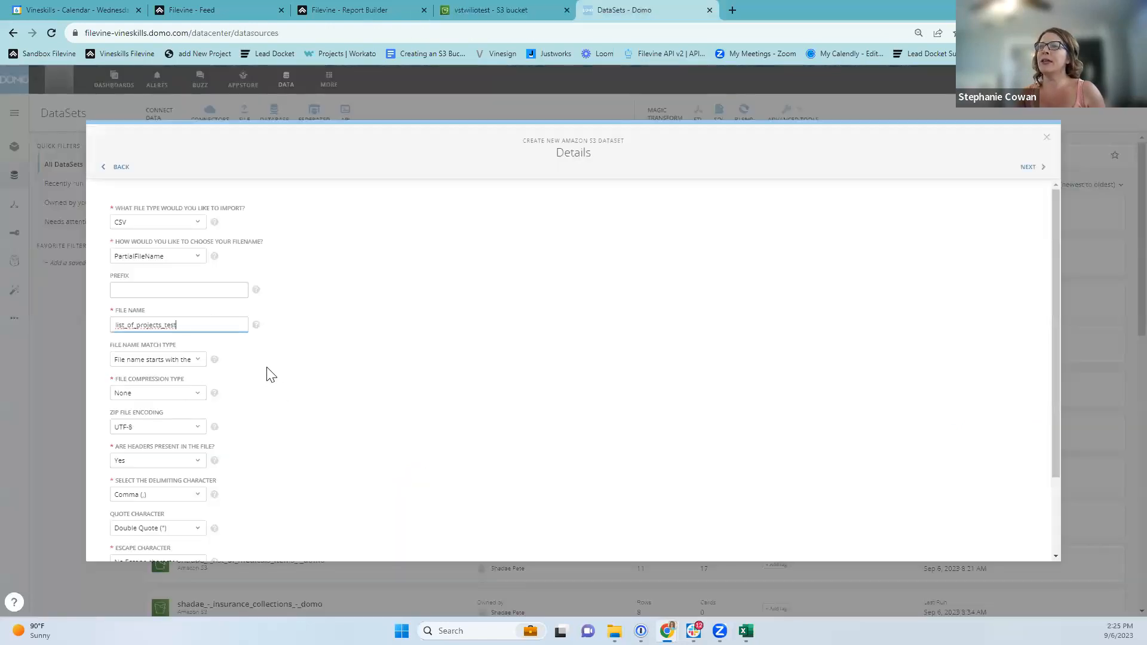
pyautogui.click(1035, 169)
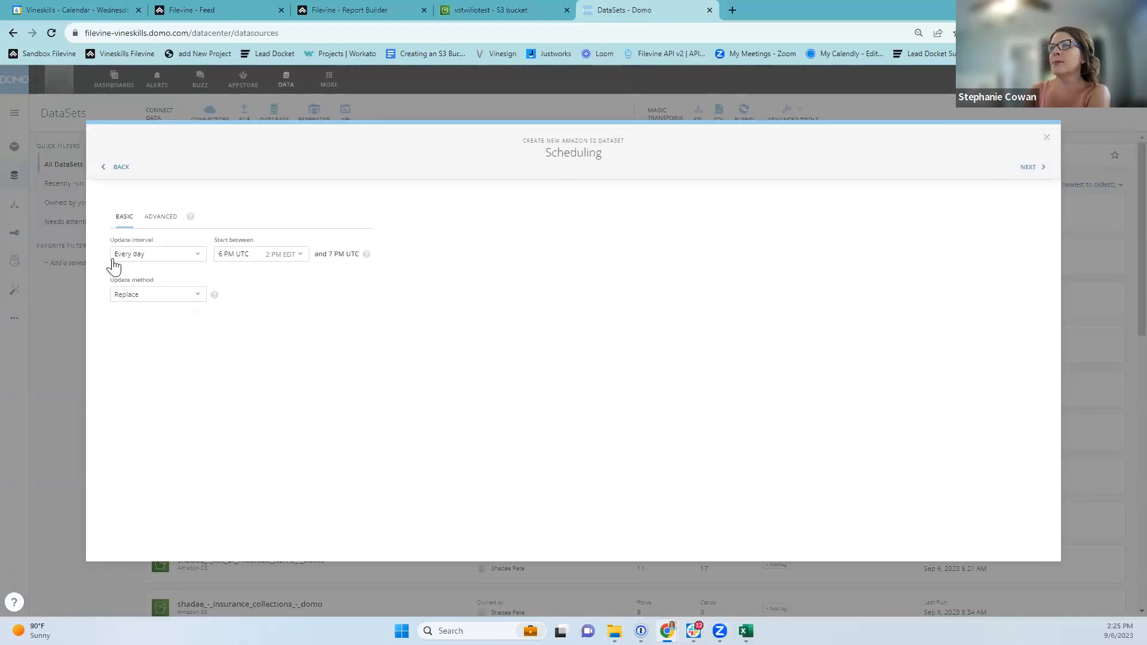
pyautogui.click(253, 263)
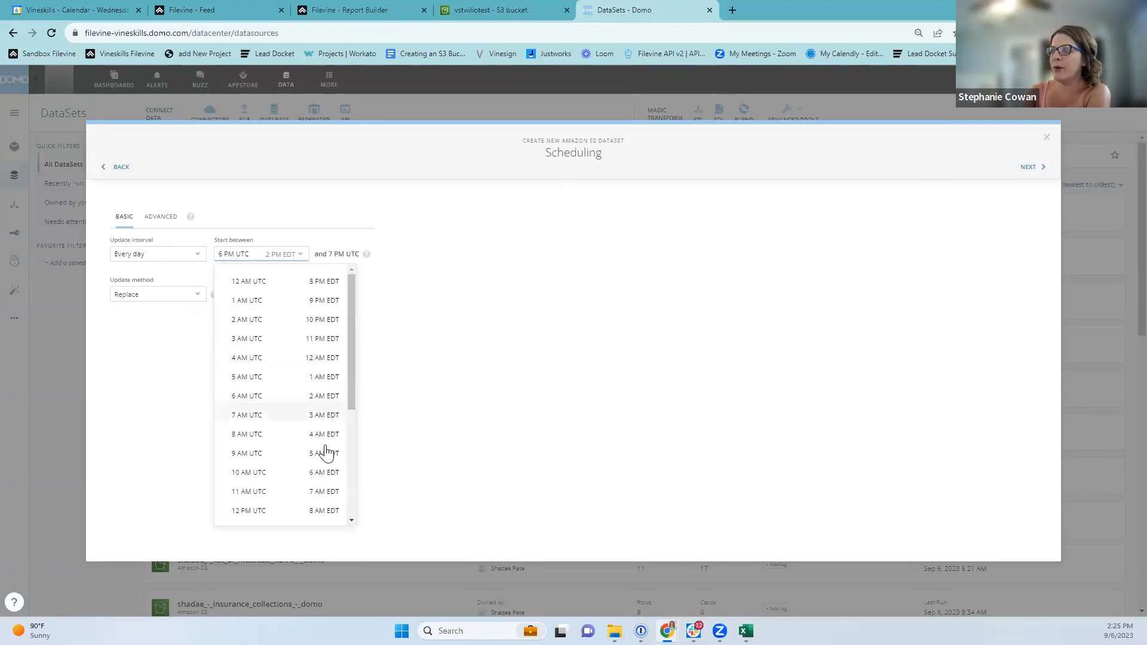
pyautogui.click(327, 475)
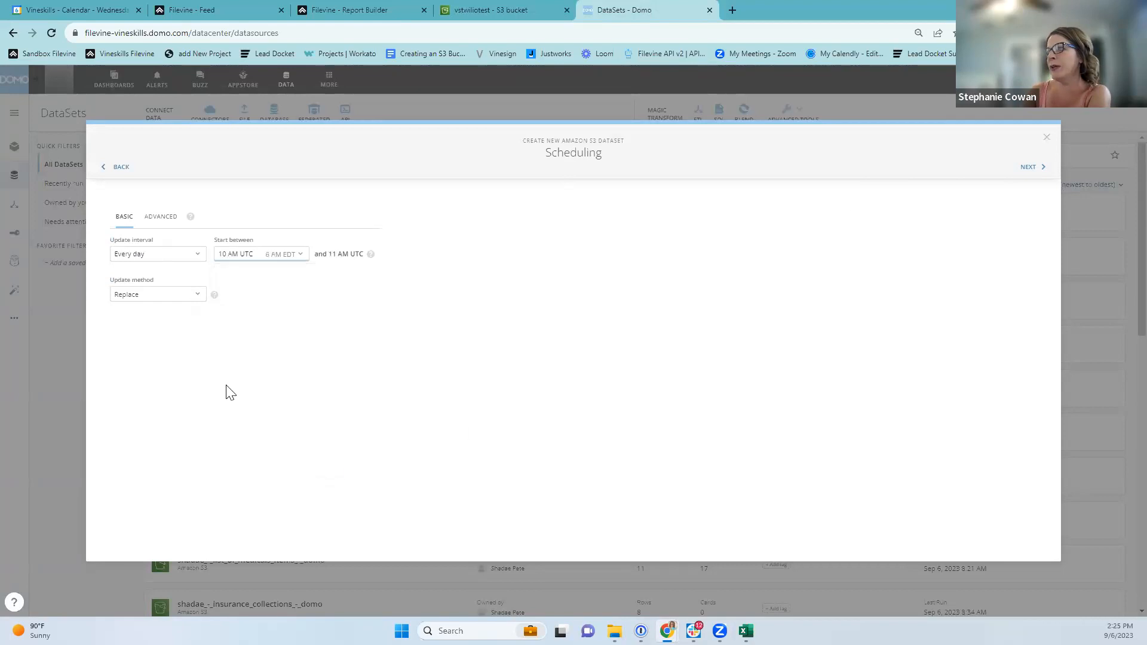
pyautogui.click(1038, 174)
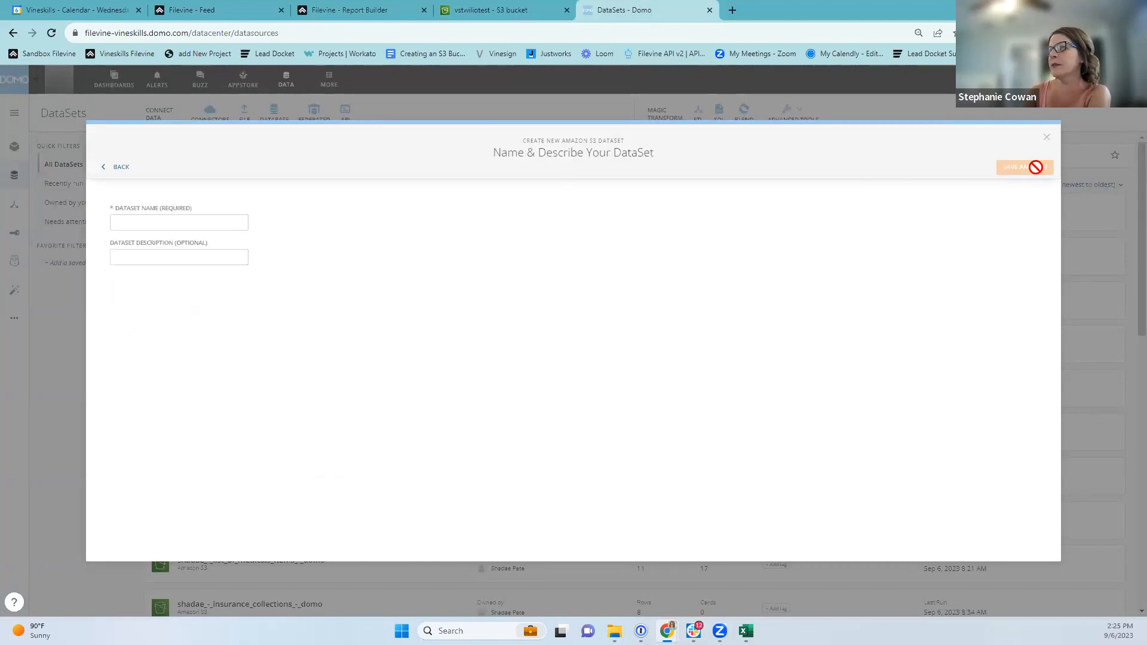
# Name the S3 DataSet 'Project Info' and save and run its first import.
pyautogui.click(182, 225)
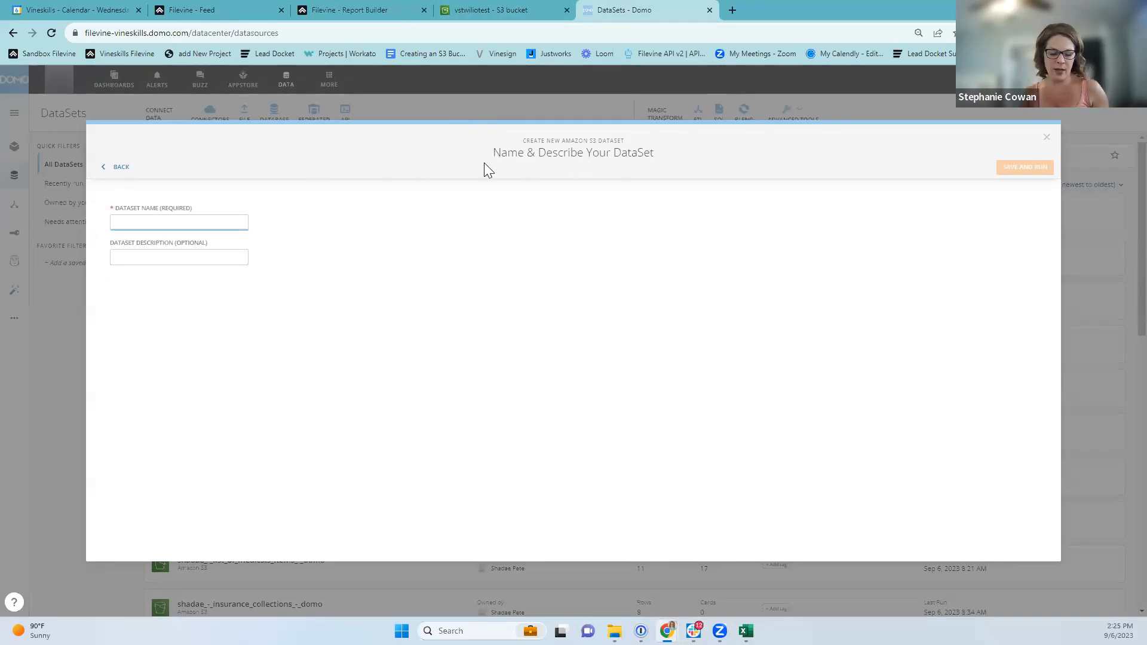
pyautogui.write('Project Info')
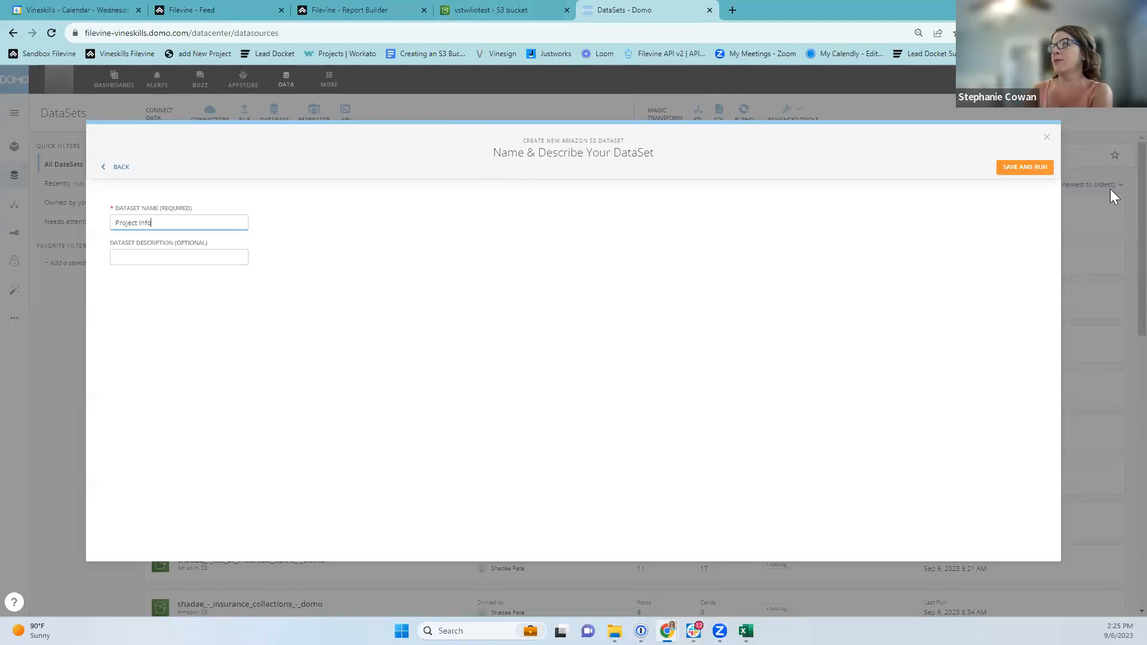
pyautogui.click(1034, 169)
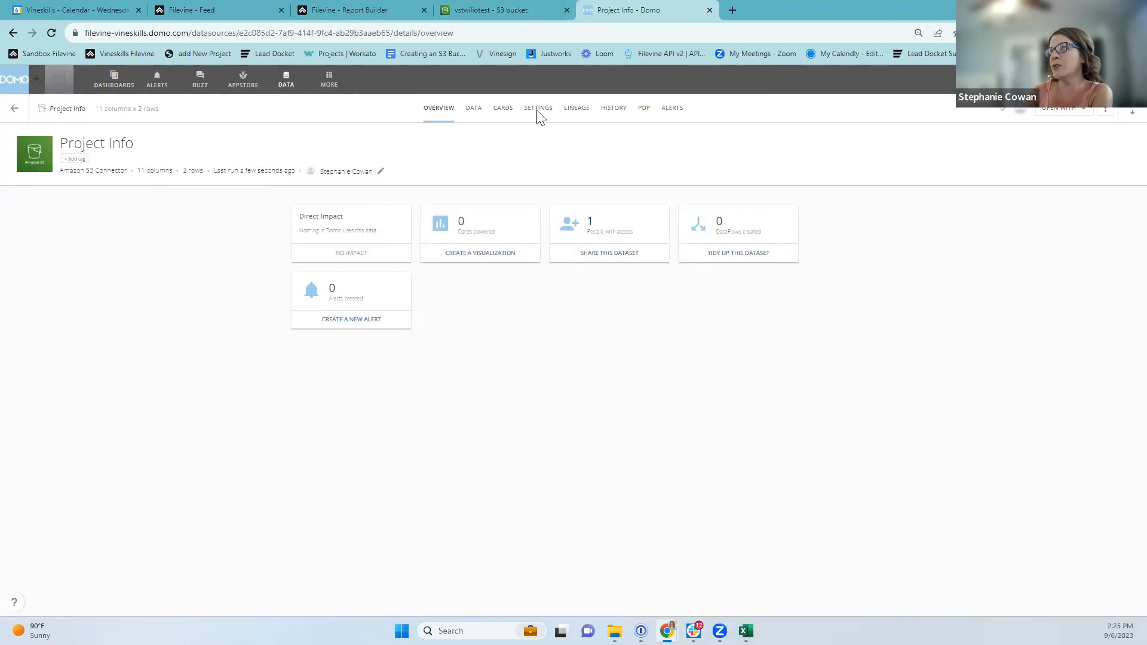
# Review the imported Project Info rows on the DATA tab, then return to Dashboards.
pyautogui.click(475, 117)
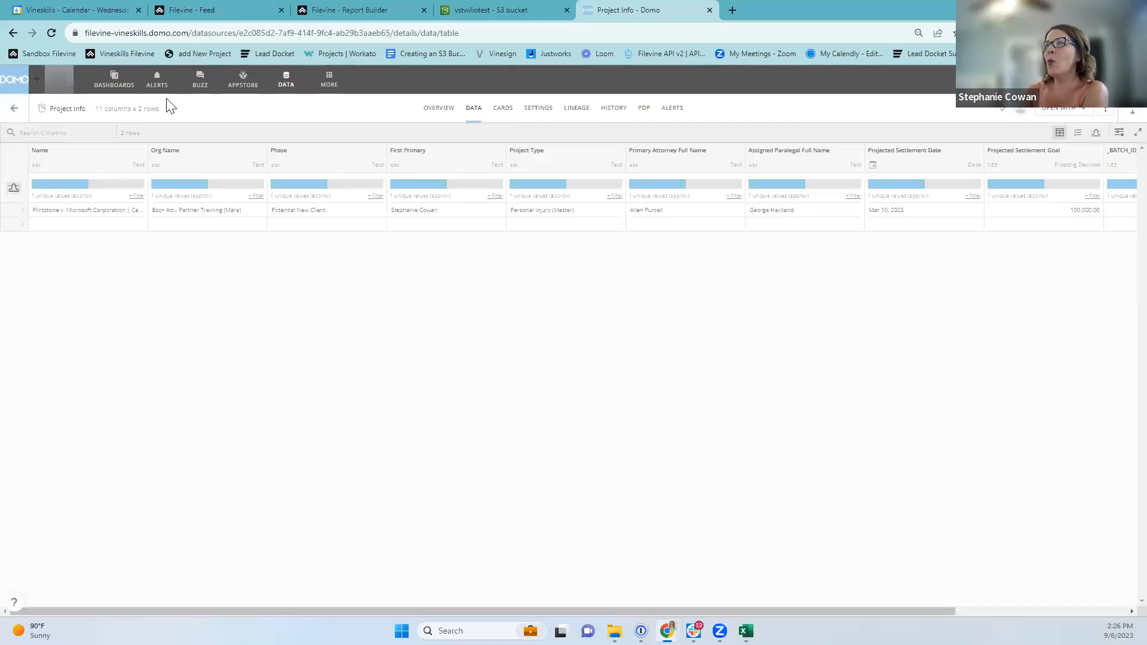
pyautogui.click(113, 80)
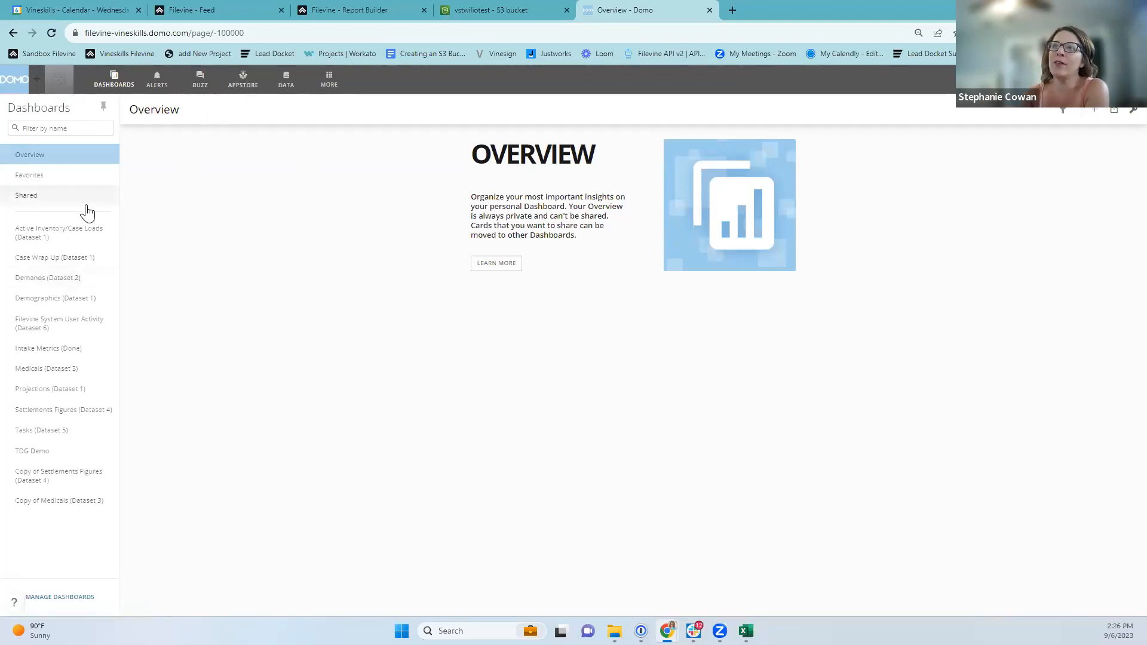
# Find the Case Data Demo (1).xlsx dataset in DataSets and browse its connected cards.
pyautogui.click(286, 79)
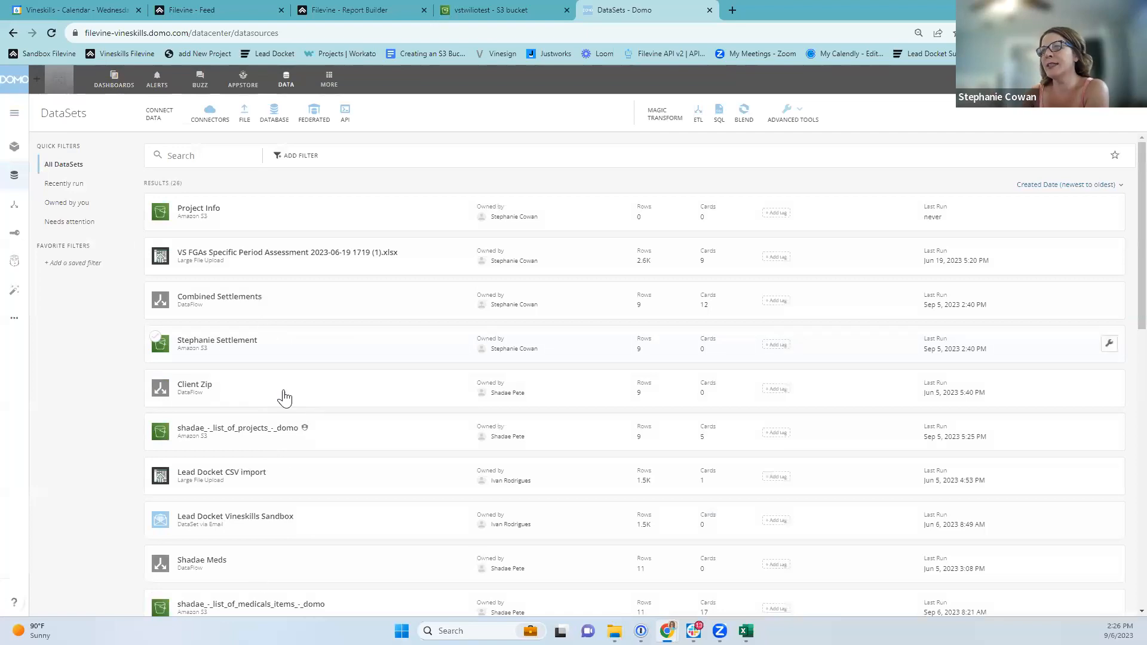
pyautogui.scroll(-10, 285, 399)
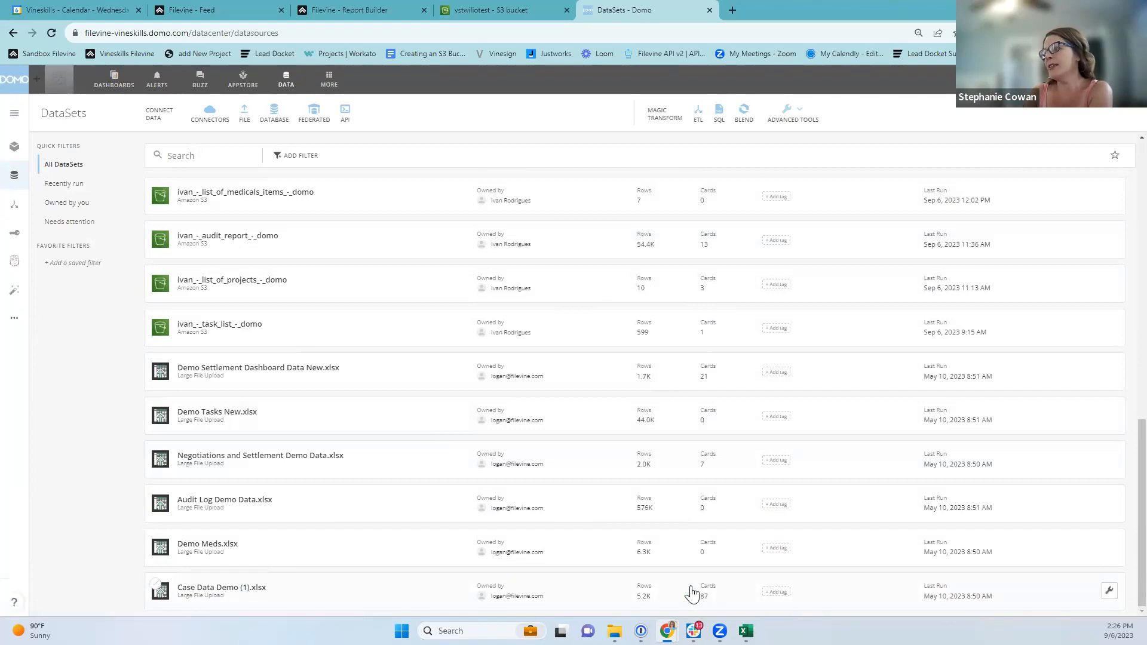
pyautogui.click(363, 601)
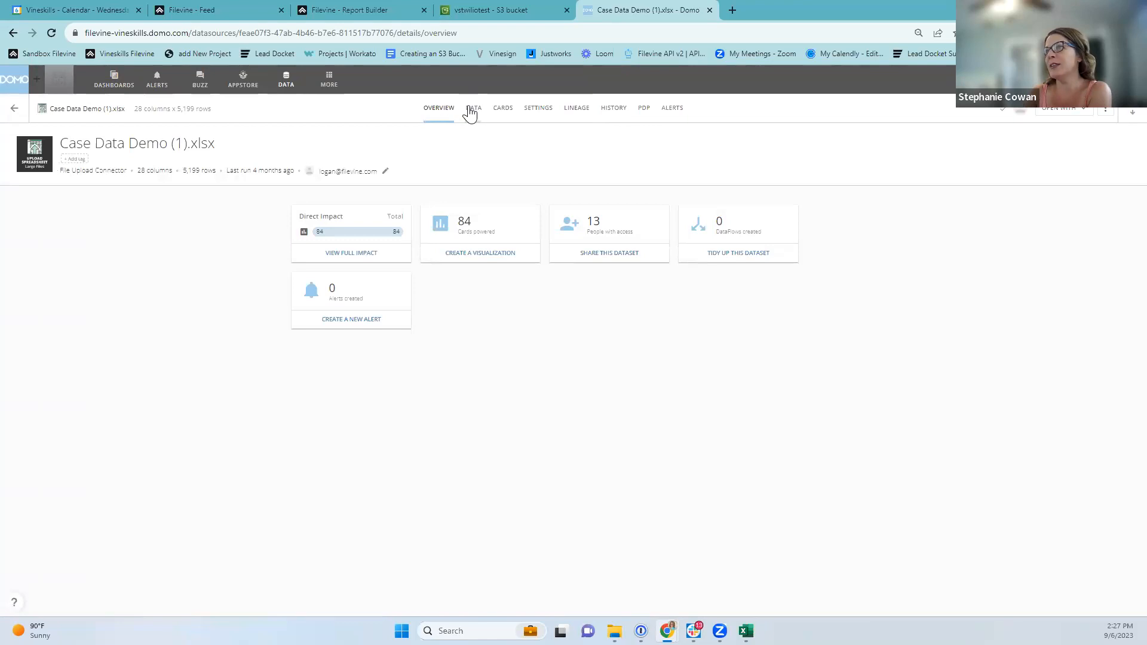
pyautogui.click(498, 114)
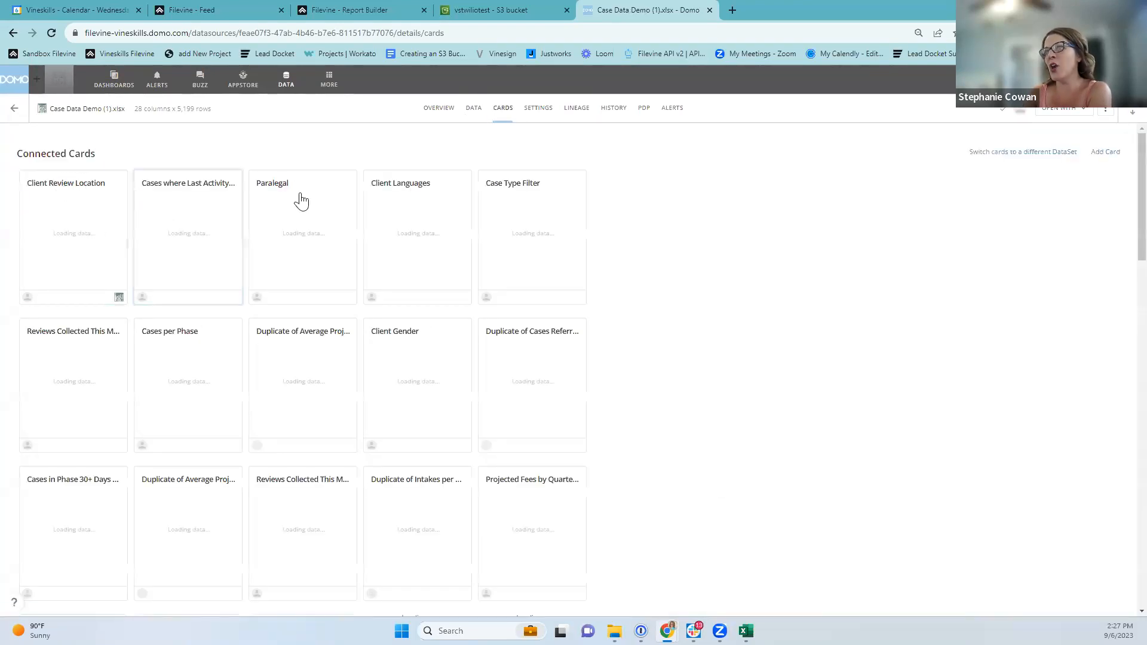
pyautogui.scroll(-3, 183, 520)
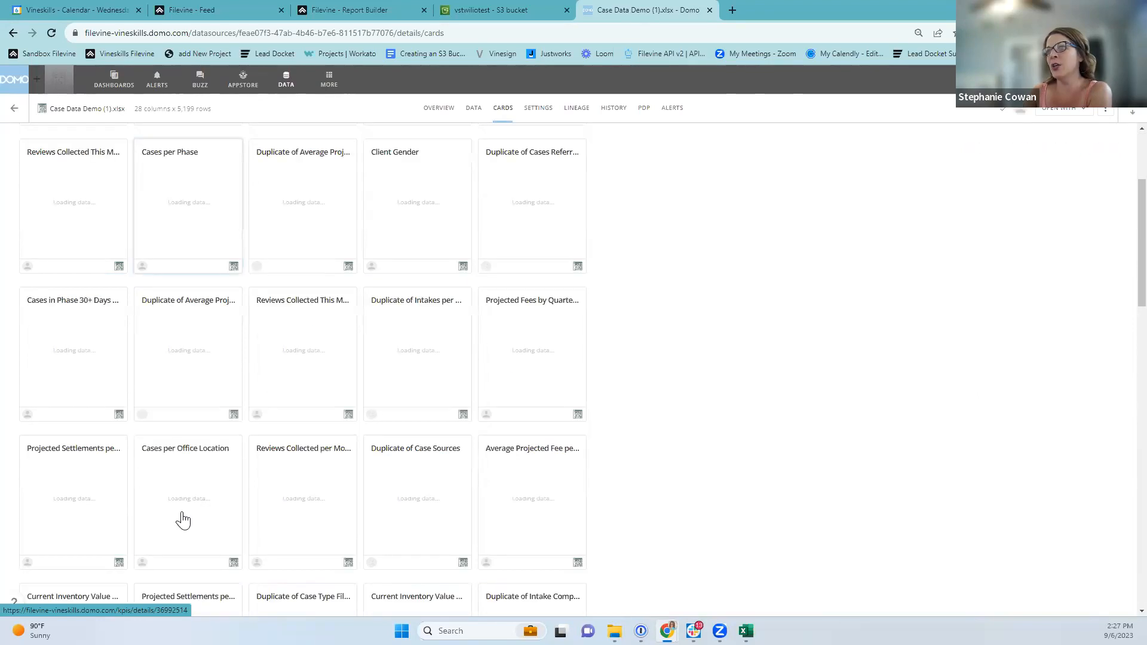
pyautogui.scroll(-6, 183, 520)
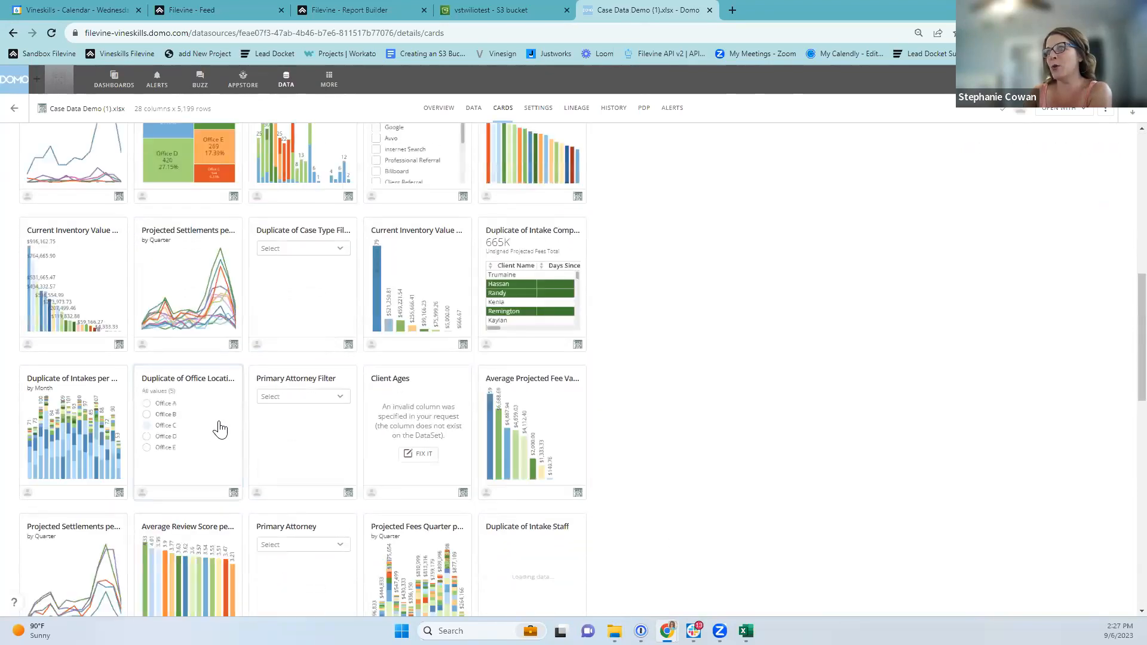
pyautogui.scroll(-7, 221, 429)
pyautogui.scroll(7, 579, 432)
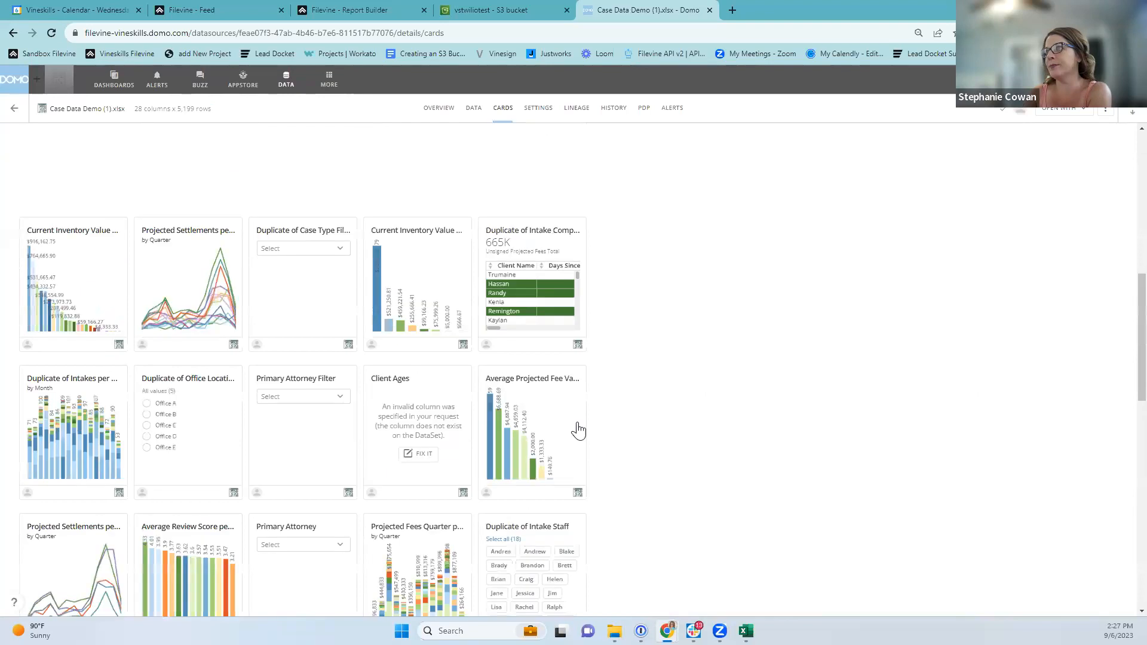
pyautogui.scroll(10, 579, 432)
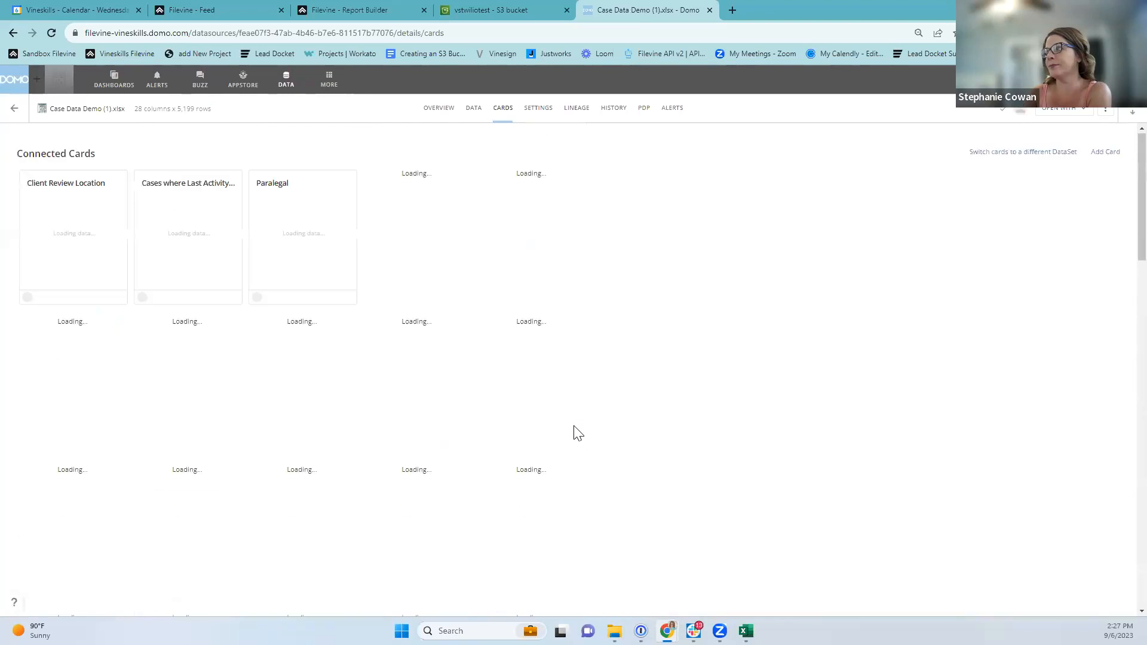
# Cancel switching the Case Data Demo cards to another DataSet and go back to Dashboards.
pyautogui.click(1016, 152)
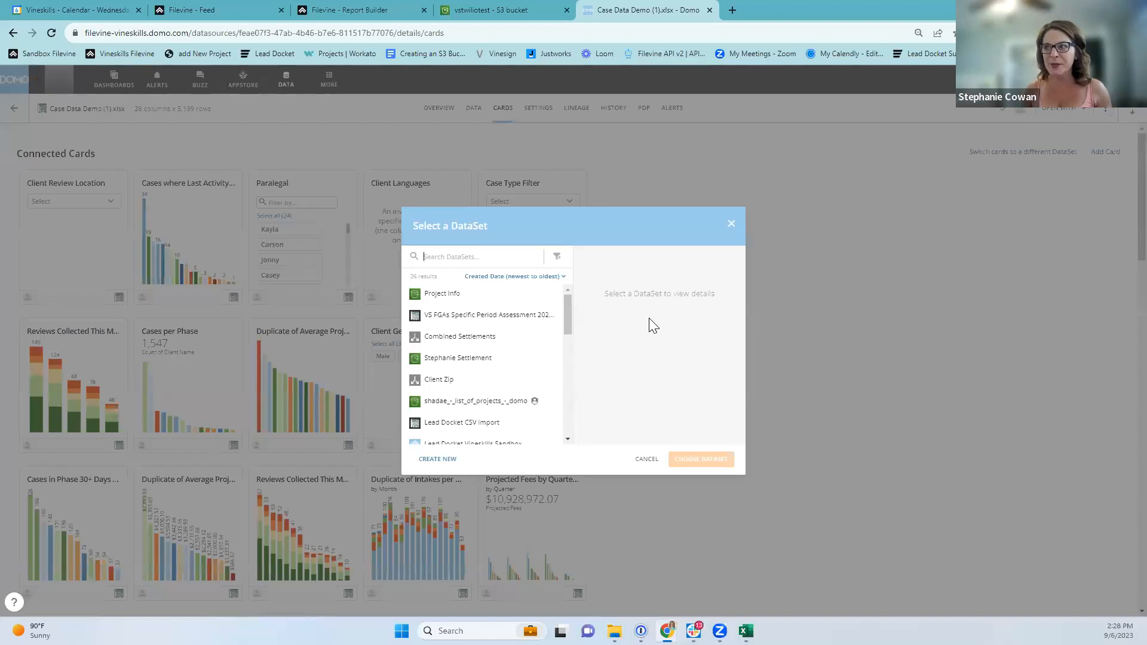
pyautogui.click(729, 227)
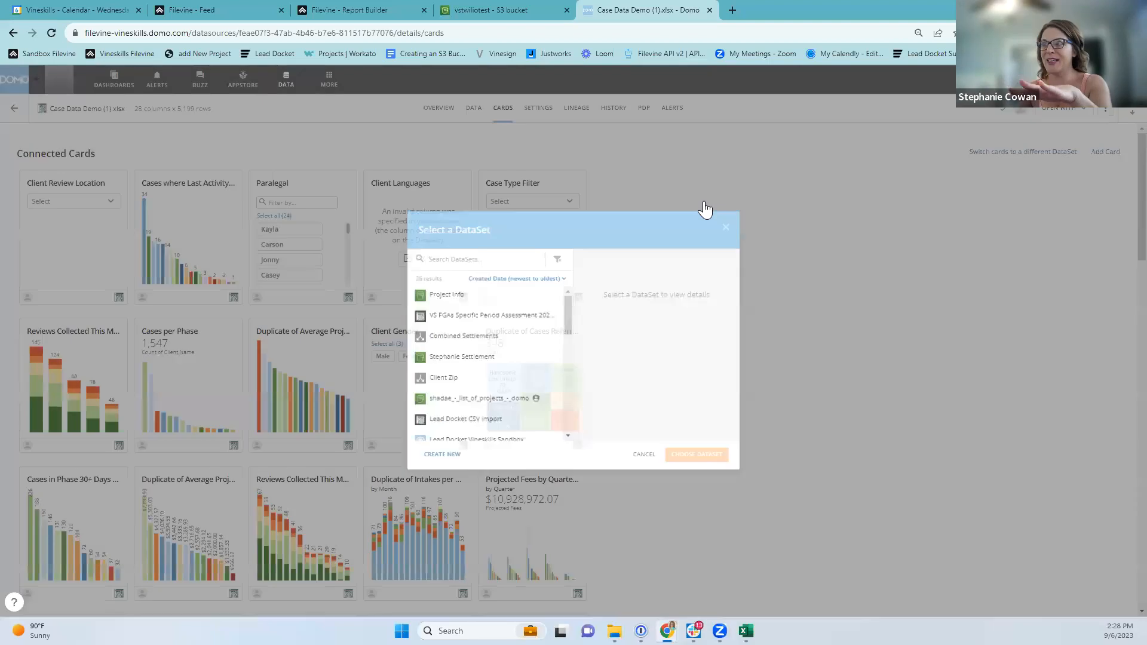
pyautogui.click(114, 80)
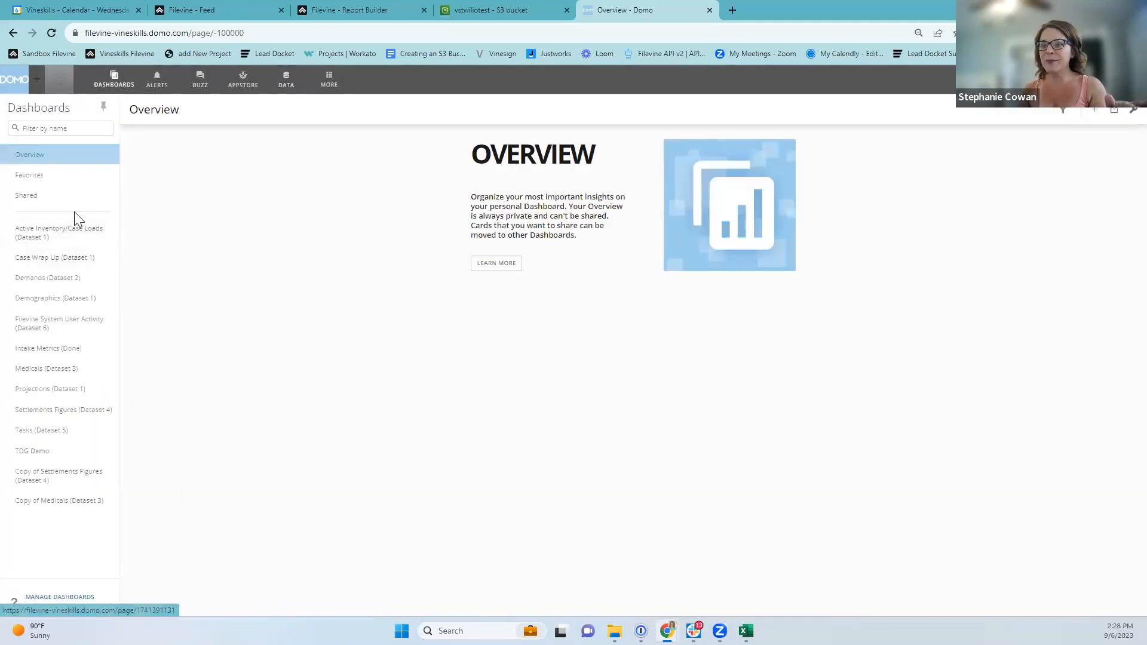
# Open the Active Inventory/Case Loads (Dataset 1) dashboard and duplicate it into a separate window.
pyautogui.click(38, 239)
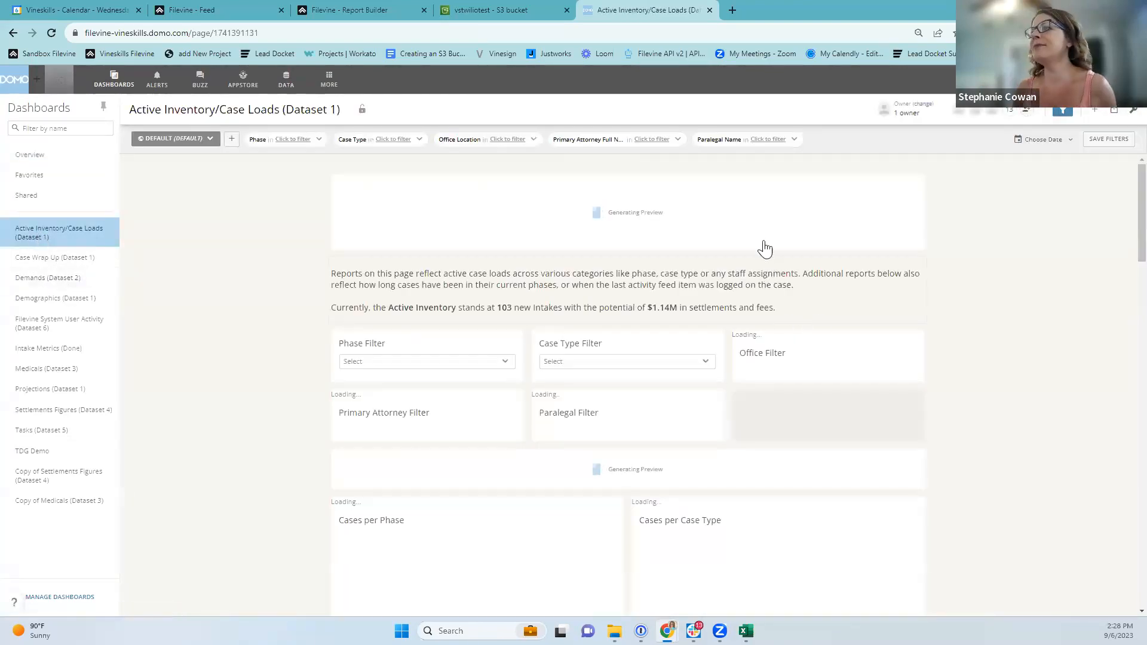
pyautogui.rightClick(652, 12)
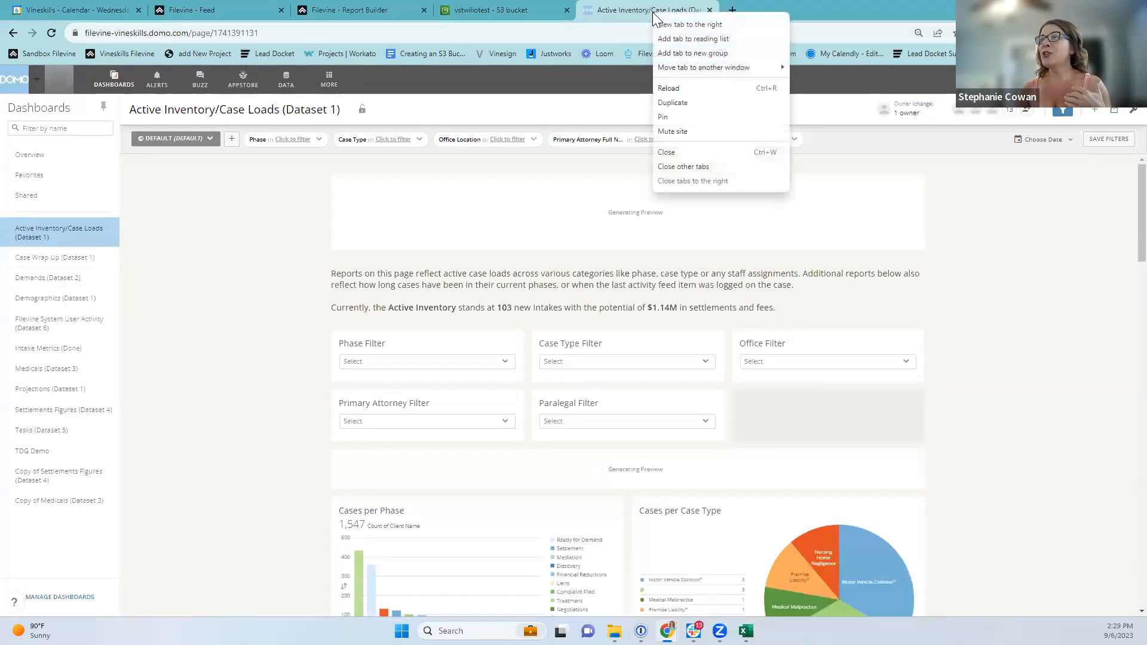
pyautogui.click(682, 99)
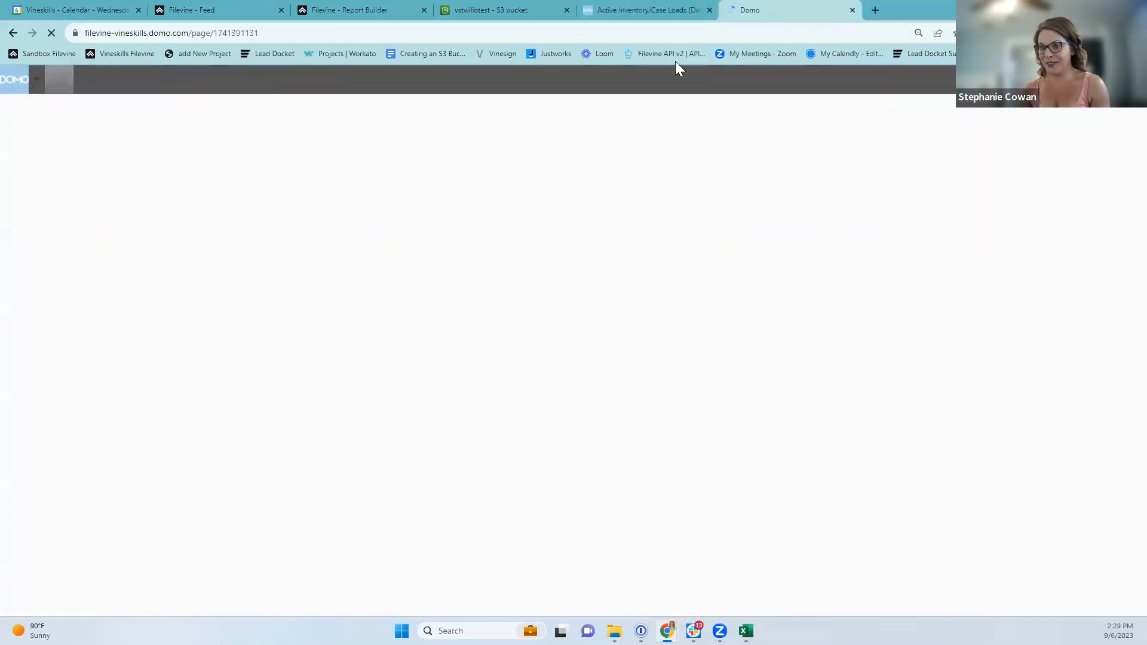
pyautogui.moveTo(786, 8); pyautogui.dragTo(452, 240)
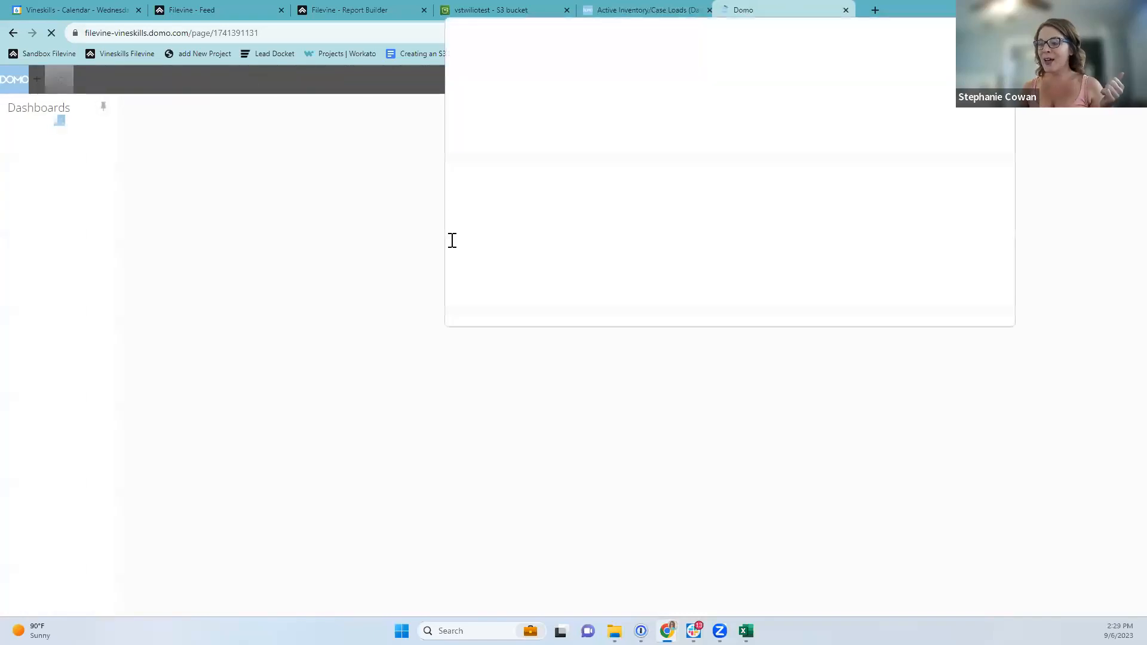
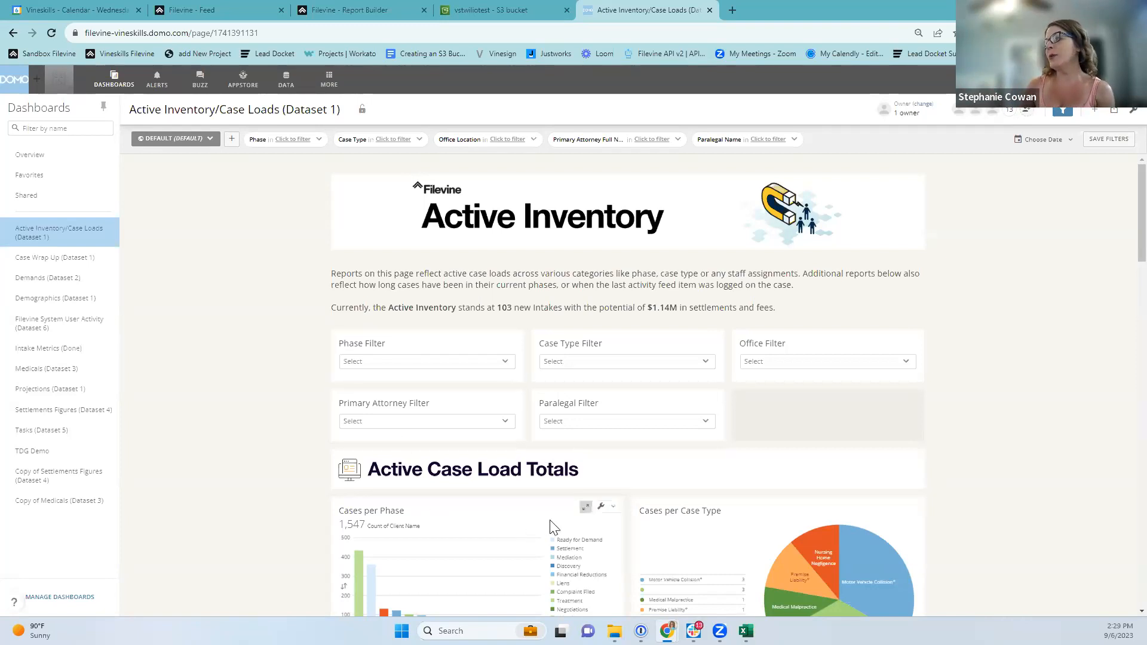
# Check the dashboard's scheduled reports (none), then open the Cases per Phase card's options menu.
pyautogui.scroll(-3, 538, 535)
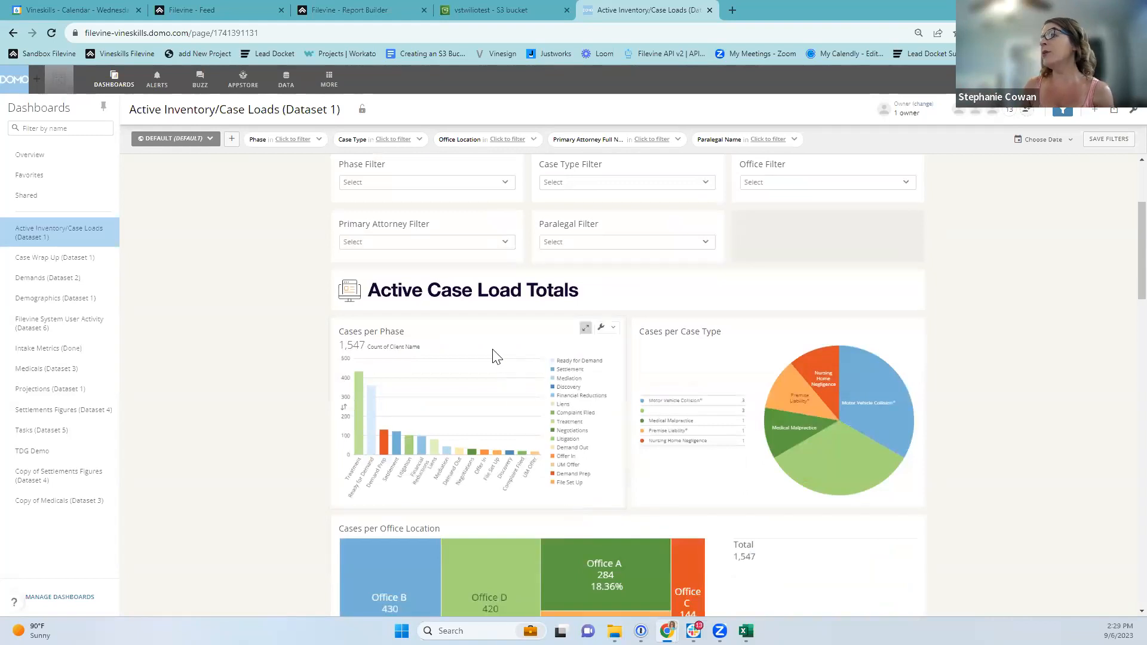
pyautogui.click(603, 333)
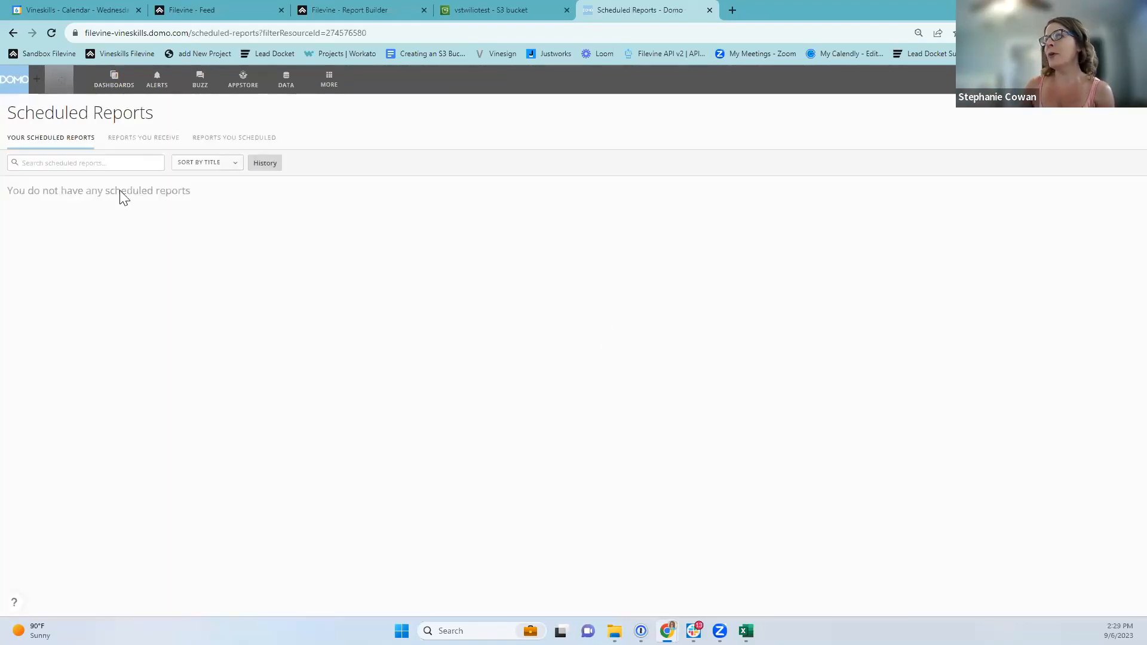
pyautogui.click(12, 32)
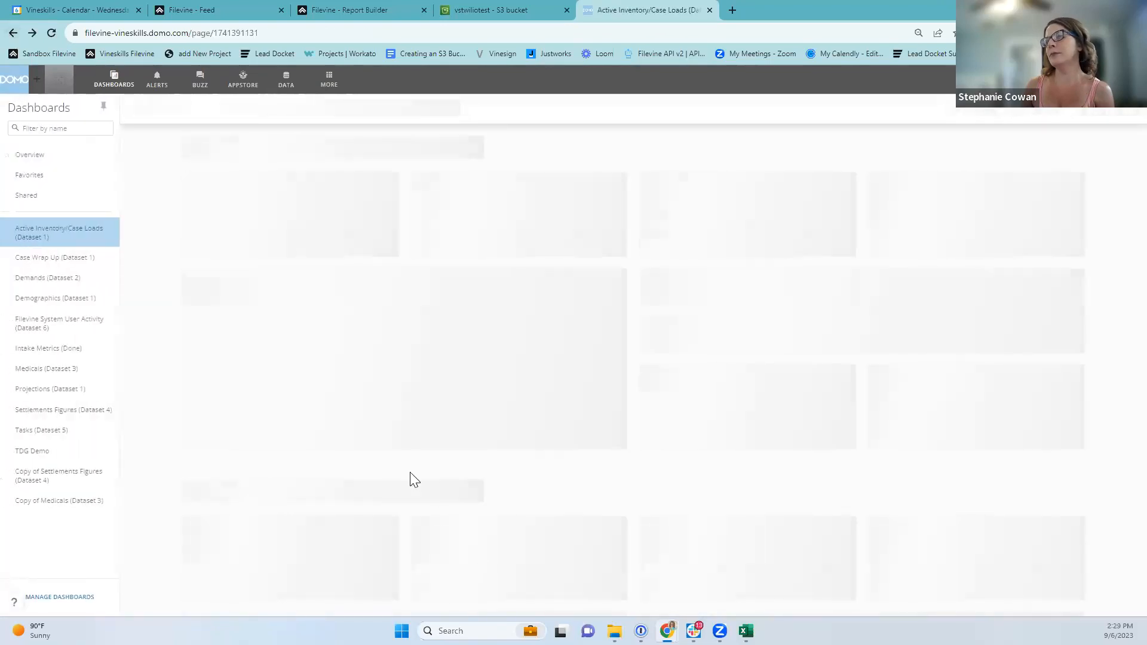
pyautogui.scroll(-1, 431, 532)
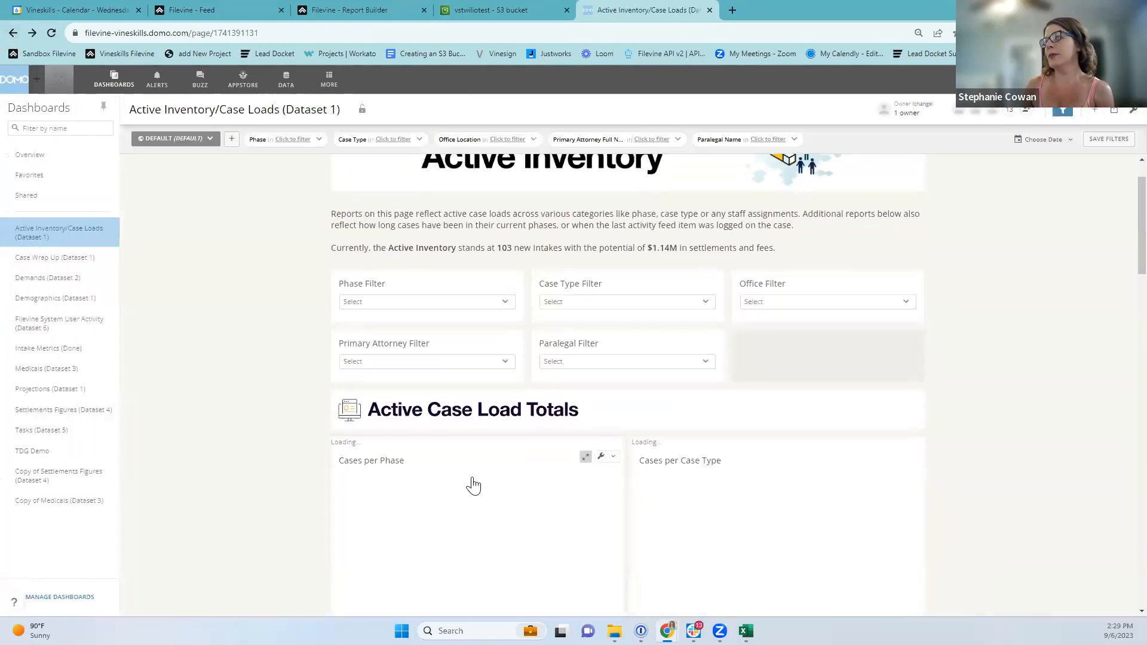
pyautogui.click(615, 453)
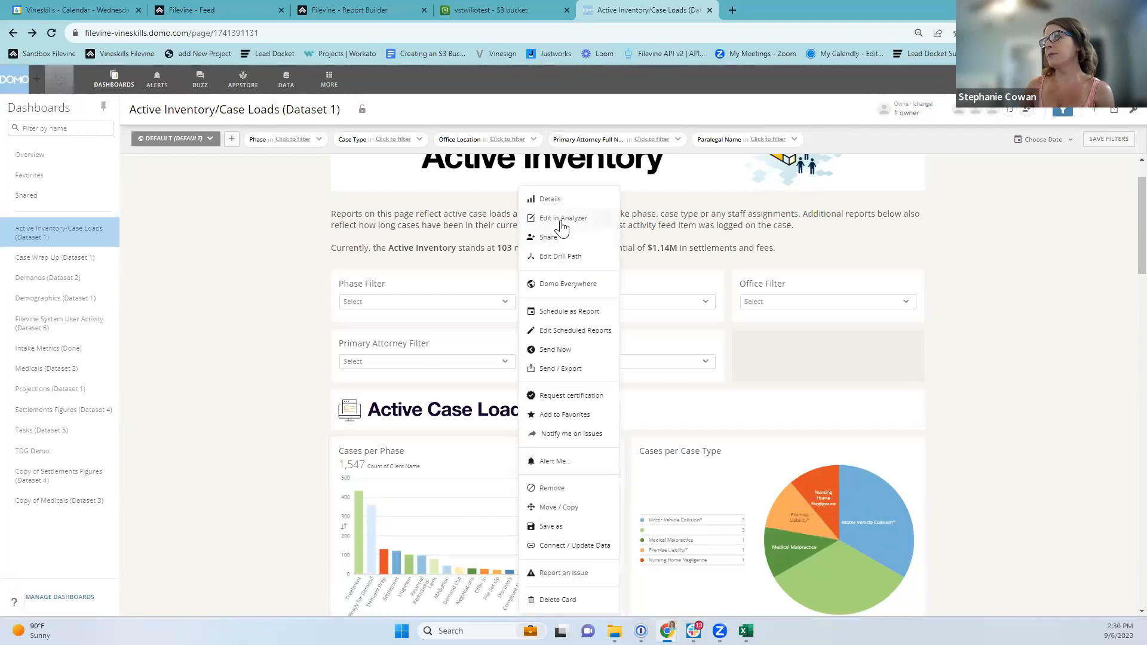
# In Analyzer, switch the Cases per Phase card from Case Data Demo (1).xlsx to list_of_projects.
pyautogui.click(562, 221)
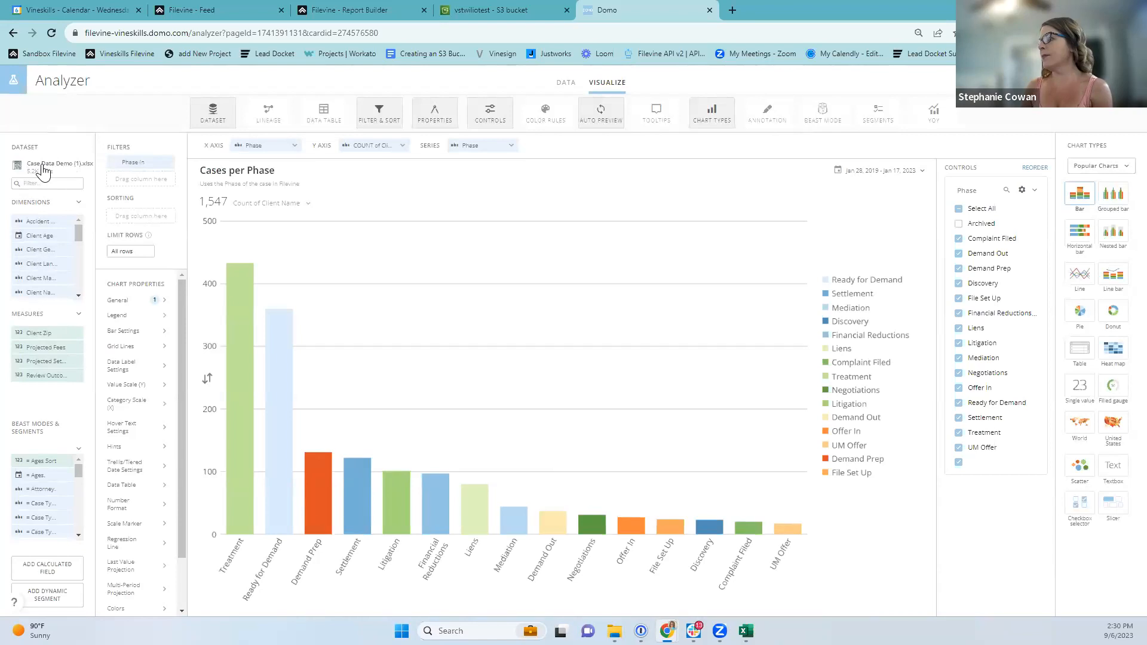
pyautogui.click(37, 174)
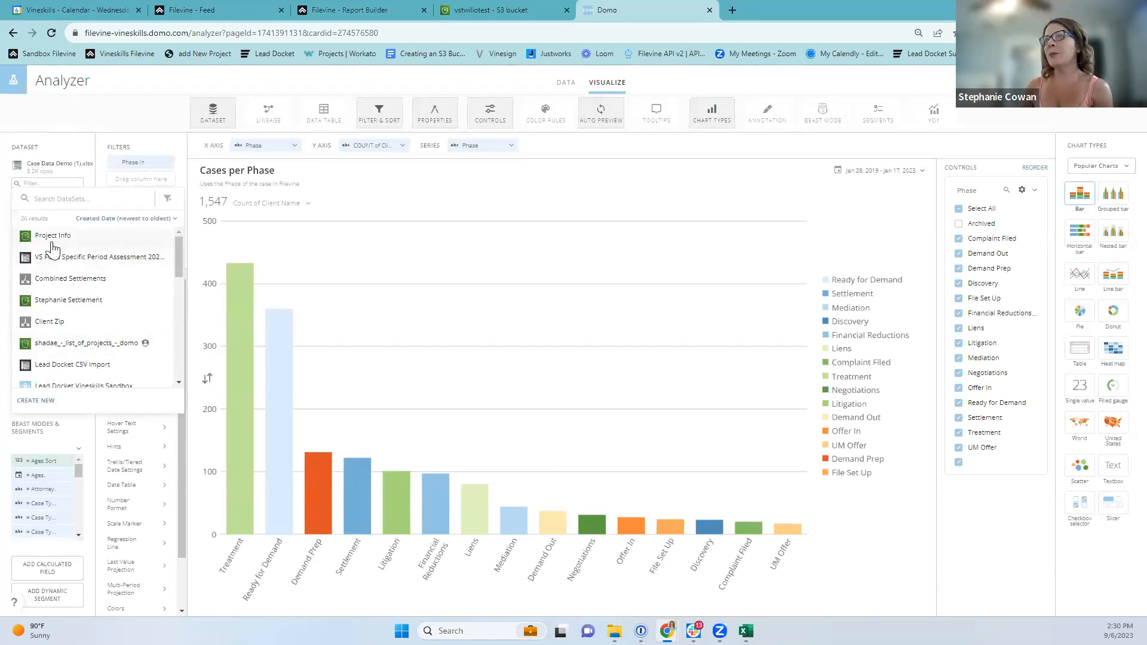
pyautogui.scroll(-2, 82, 339)
pyautogui.scroll(-2, 95, 344)
pyautogui.scroll(-2, 99, 292)
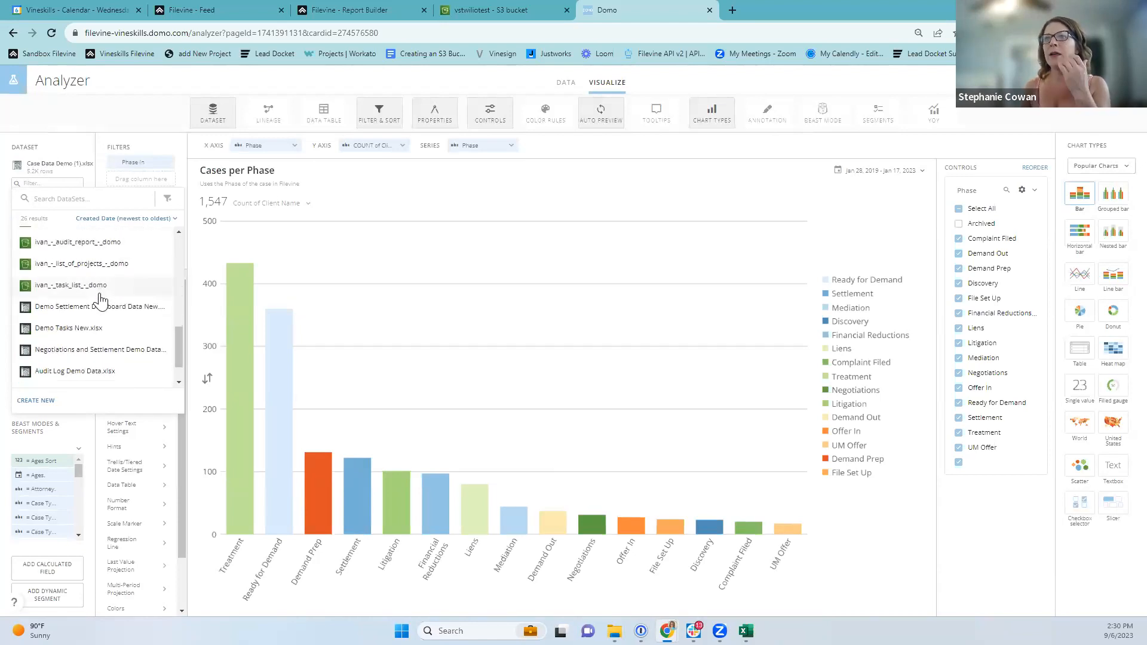
pyautogui.scroll(-1, 99, 304)
pyautogui.scroll(3, 96, 347)
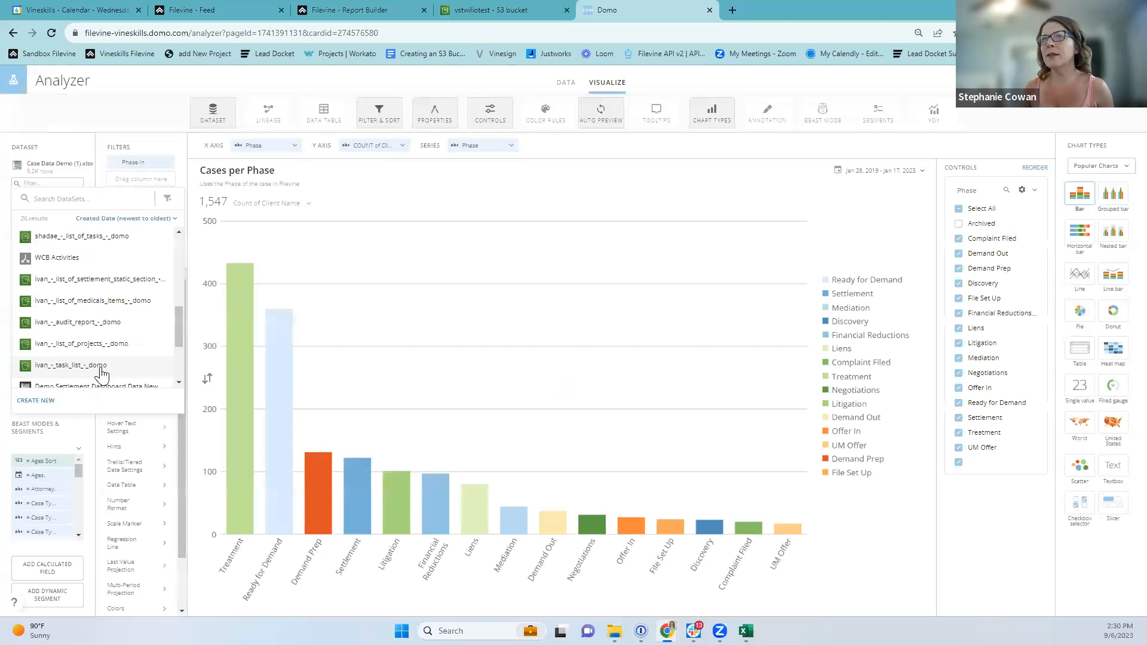
pyautogui.click(92, 345)
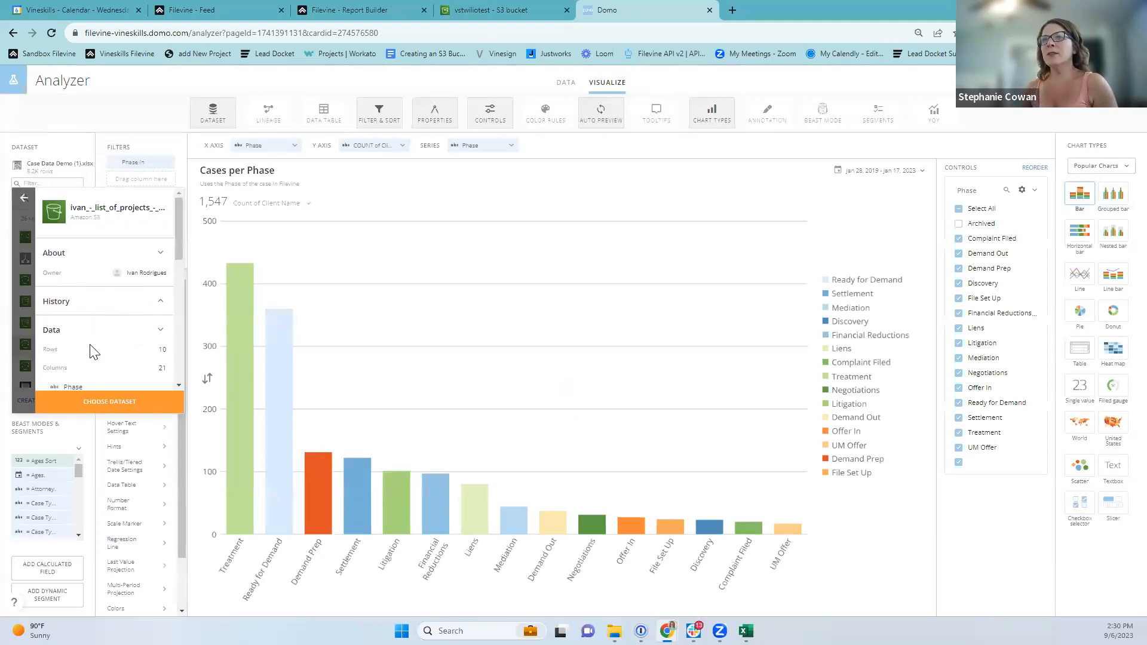
pyautogui.click(96, 405)
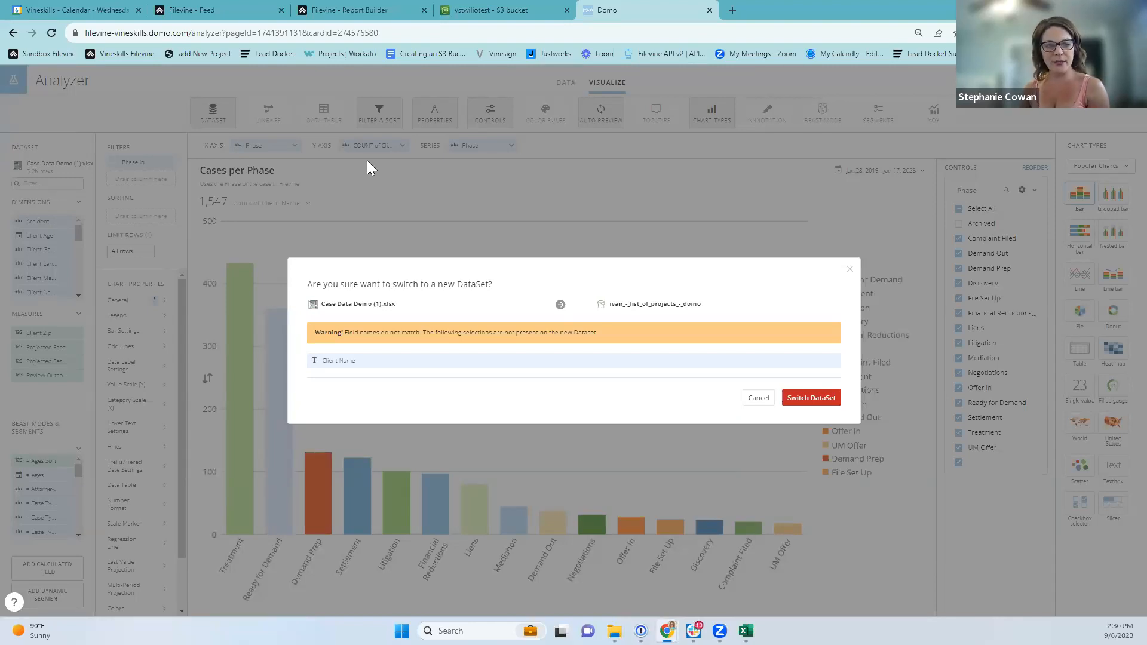
pyautogui.click(810, 398)
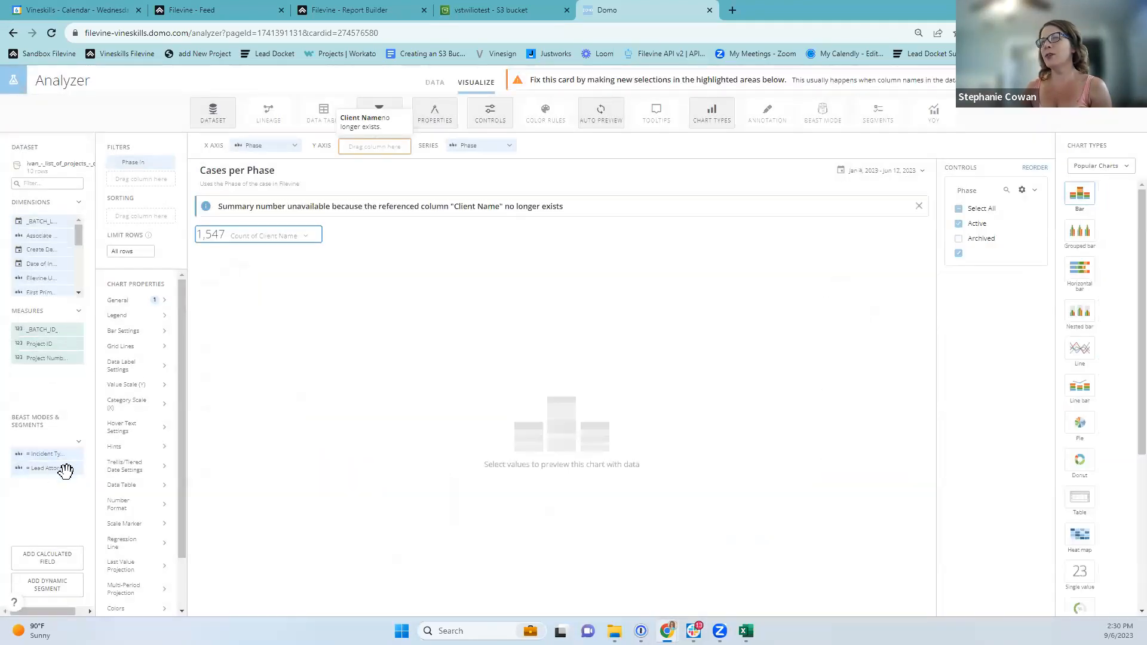
# Put a count of the Name column on the chart's Y axis.
pyautogui.moveTo(71, 460)
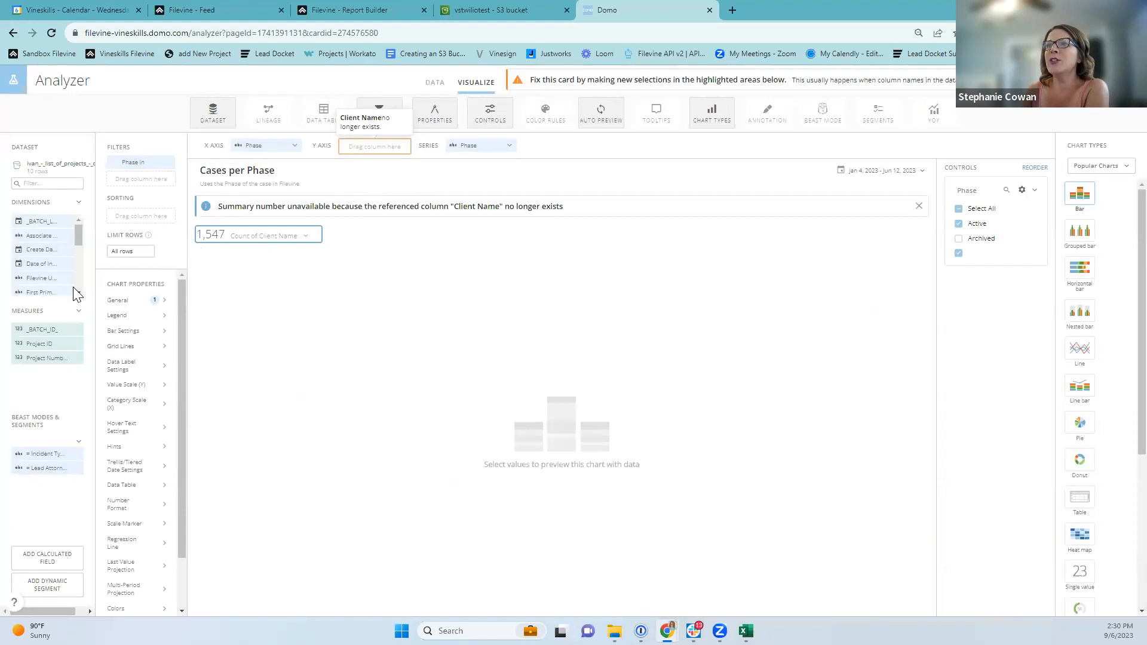
pyautogui.scroll(-2, 39, 268)
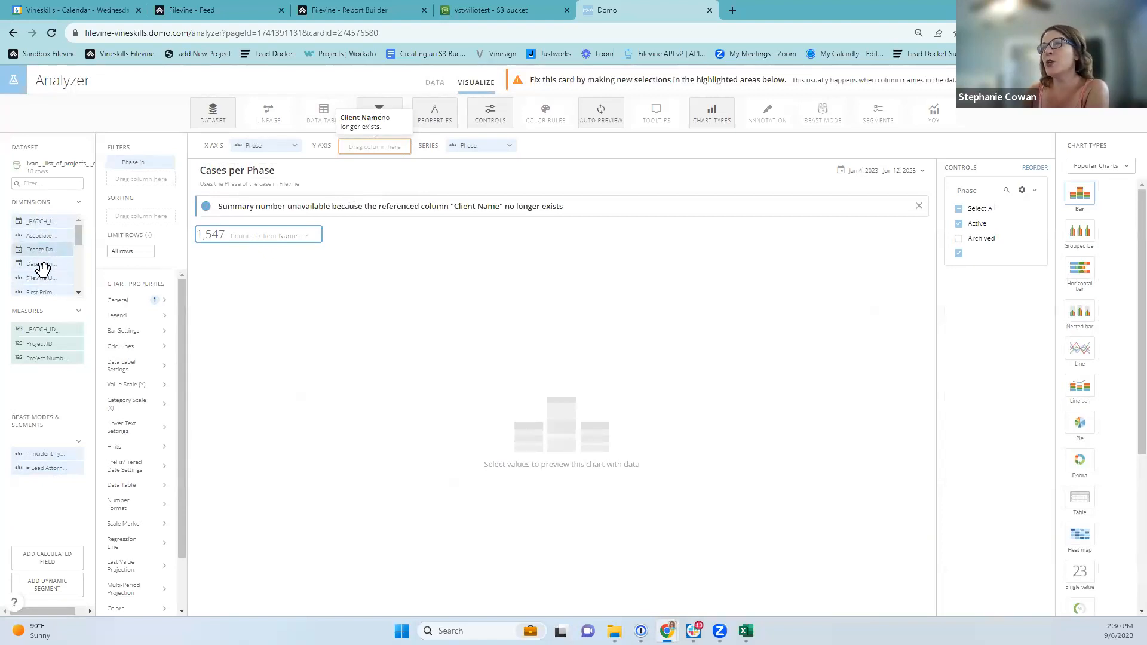
pyautogui.click(80, 293)
pyautogui.click(79, 294)
pyautogui.click(79, 293)
pyautogui.click(80, 293)
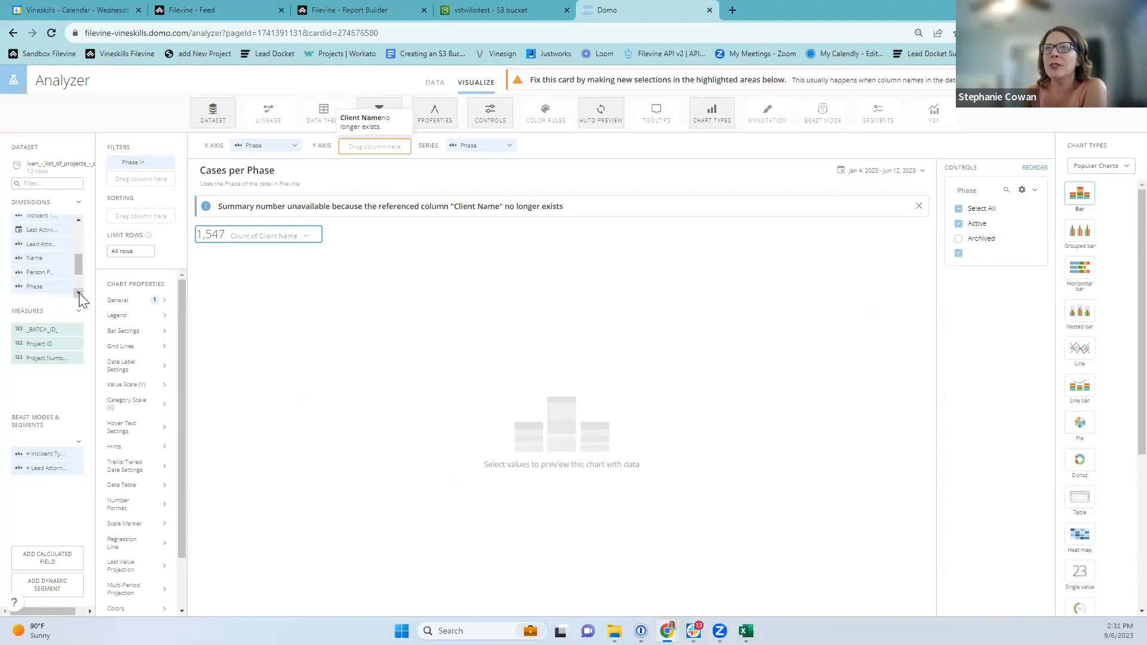
pyautogui.click(79, 293)
pyautogui.click(79, 294)
pyautogui.click(79, 294)
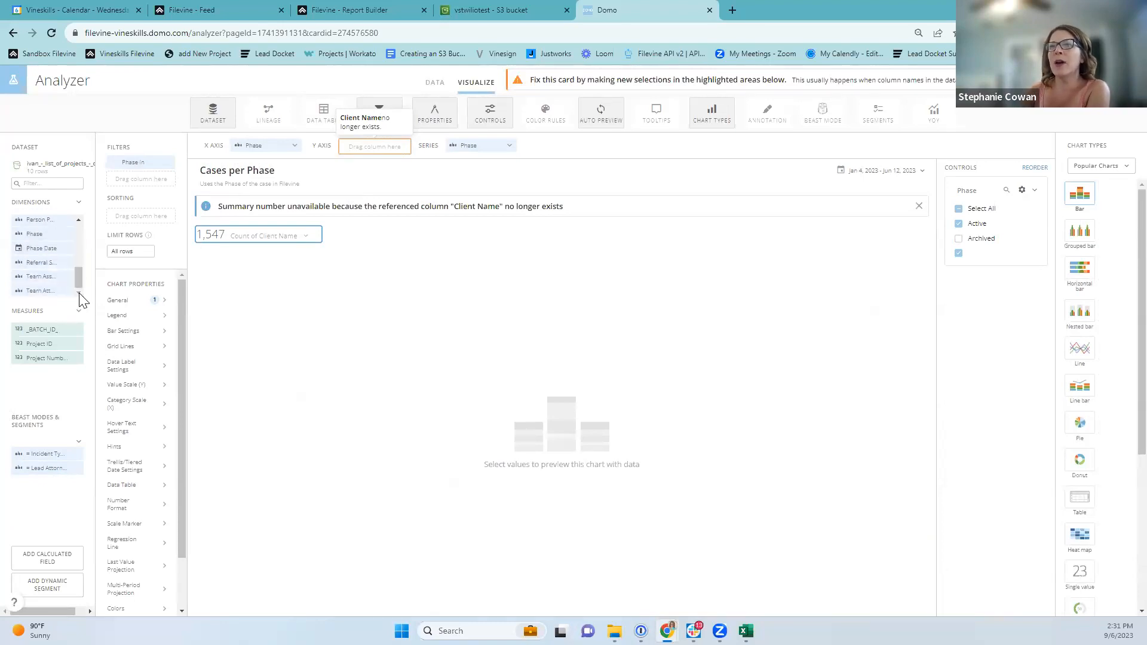
pyautogui.click(80, 220)
pyautogui.click(80, 220)
pyautogui.moveTo(34, 253); pyautogui.dragTo(369, 146)
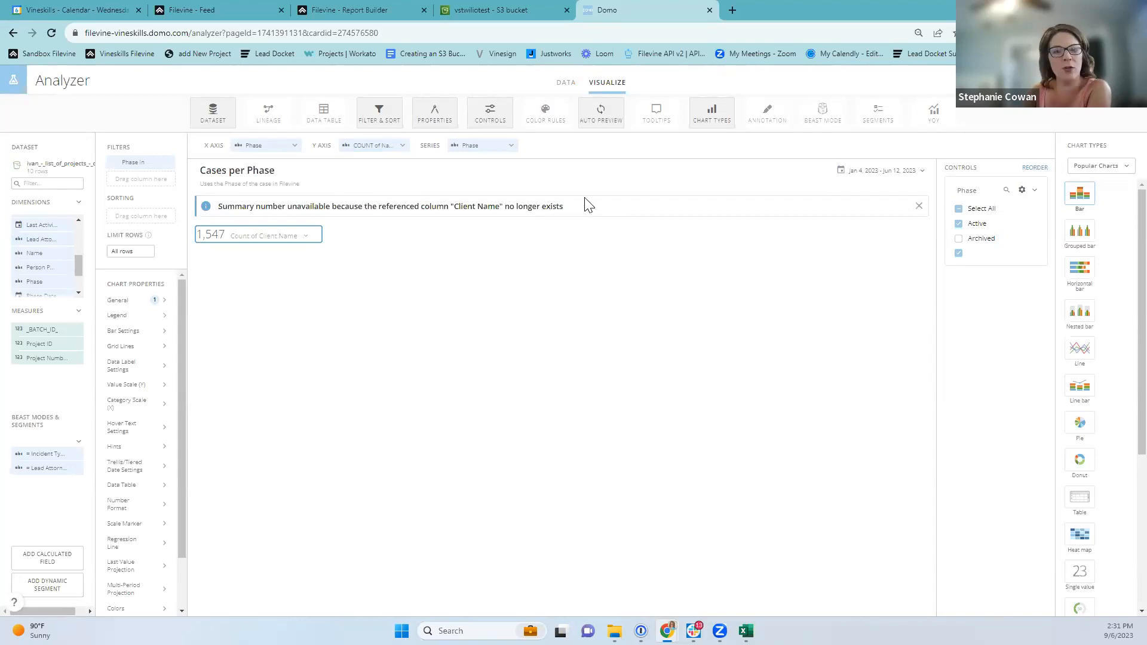
# Set the summary number to count Name and select its label text for replacement.
pyautogui.click(305, 237)
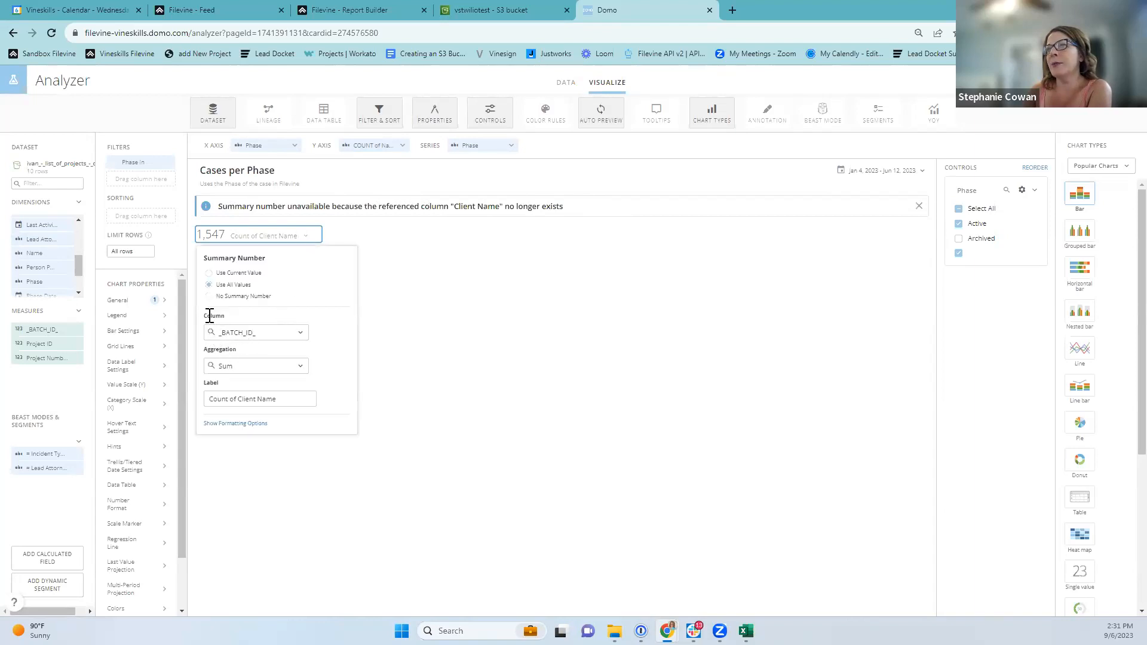
pyautogui.click(297, 333)
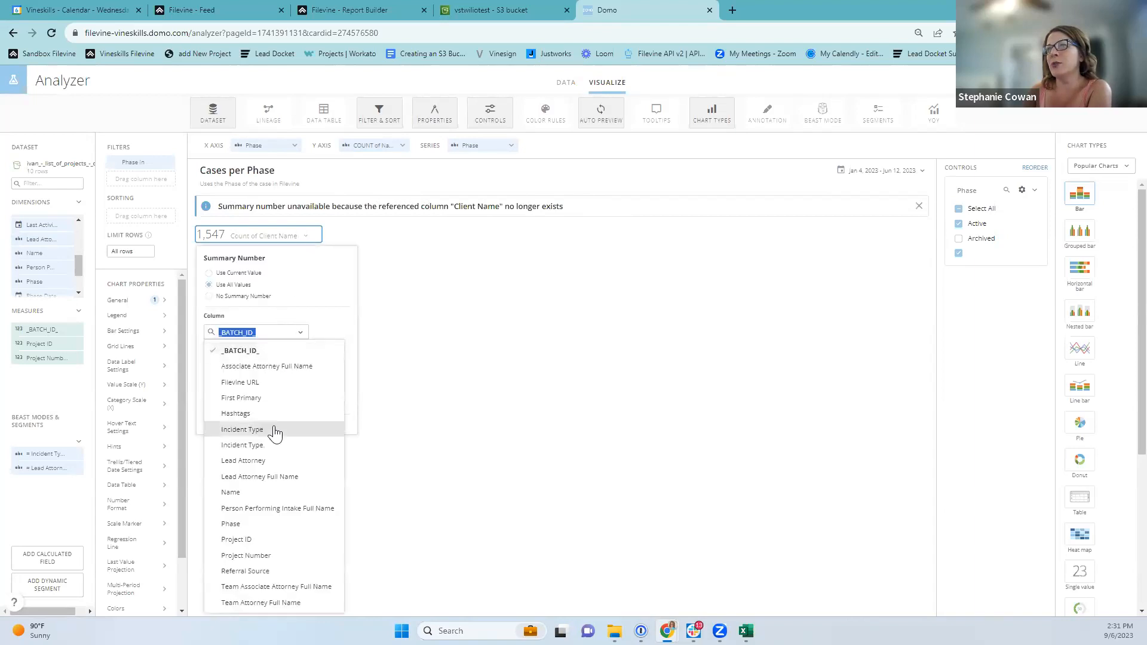
pyautogui.click(232, 492)
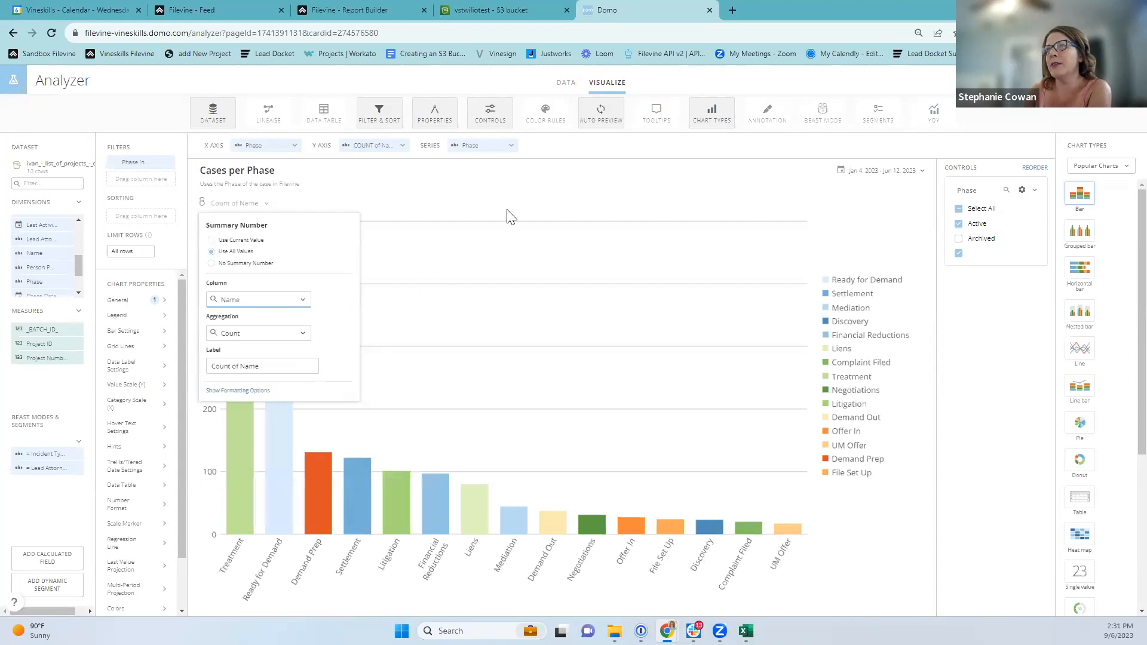
pyautogui.click(546, 205)
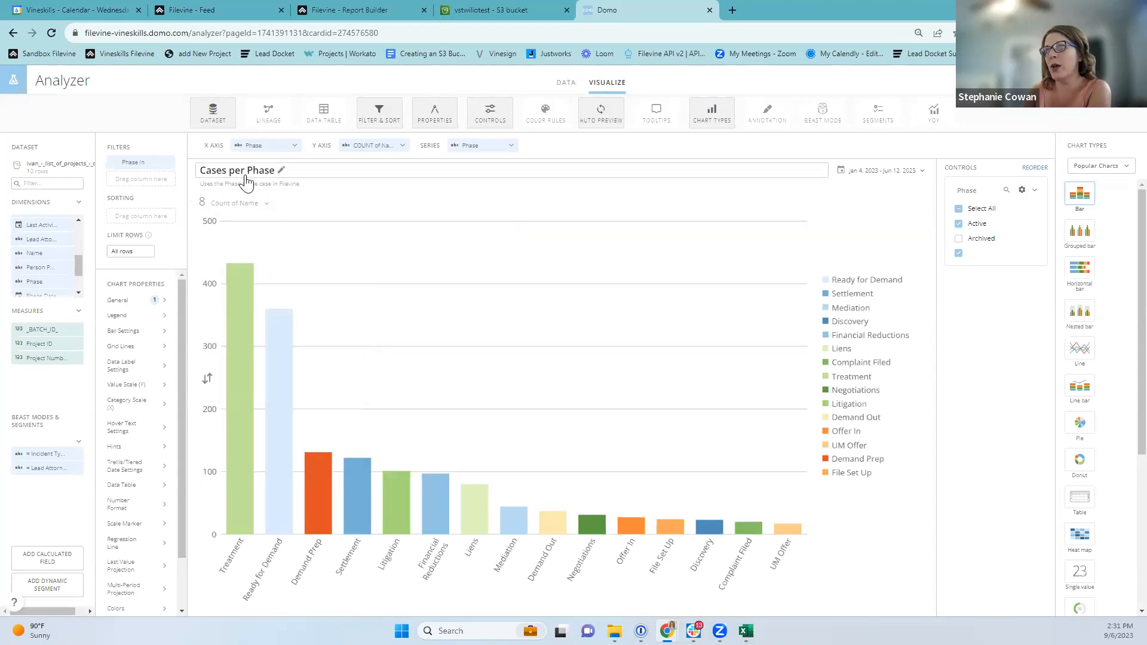
pyautogui.click(266, 204)
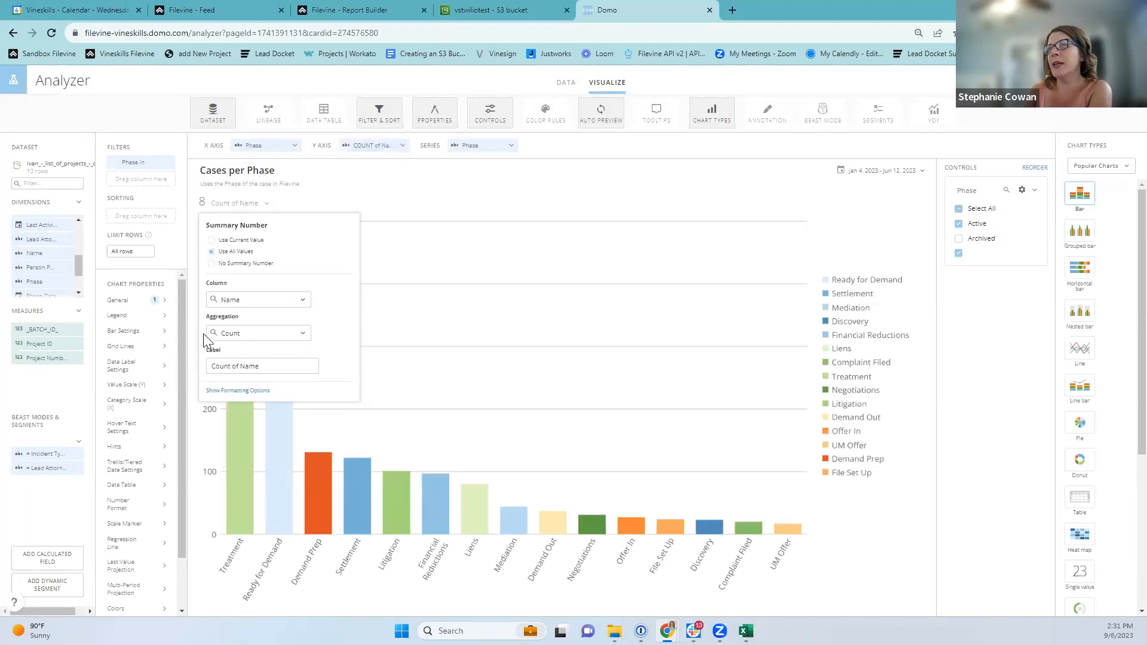
pyautogui.moveTo(267, 361); pyautogui.dragTo(172, 388)
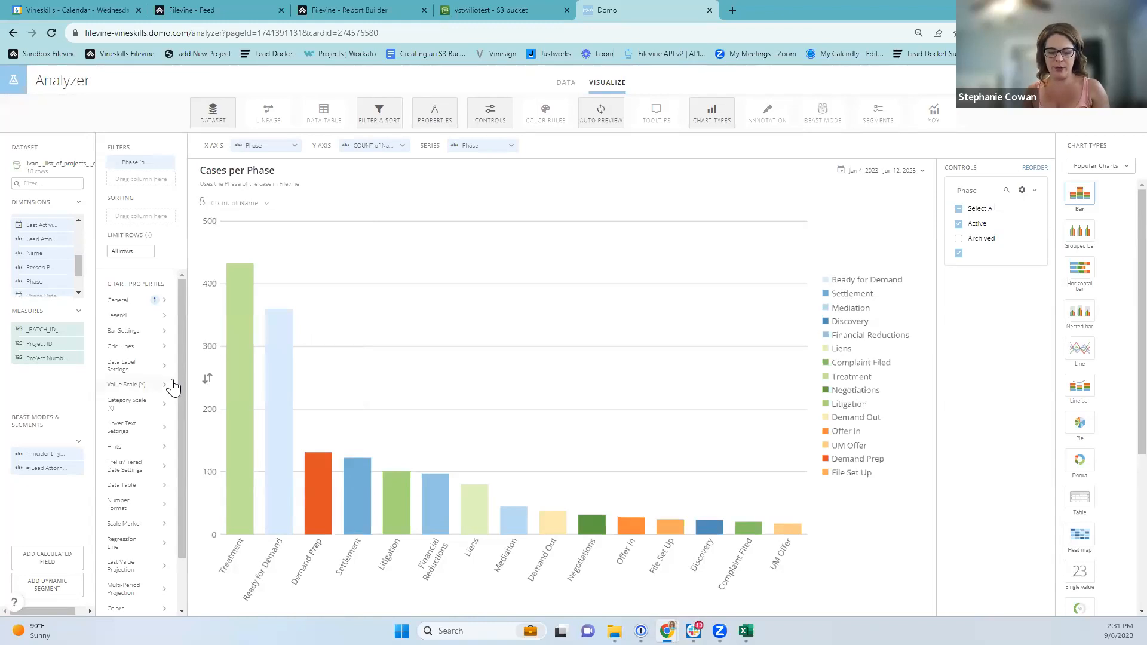
pyautogui.click(265, 203)
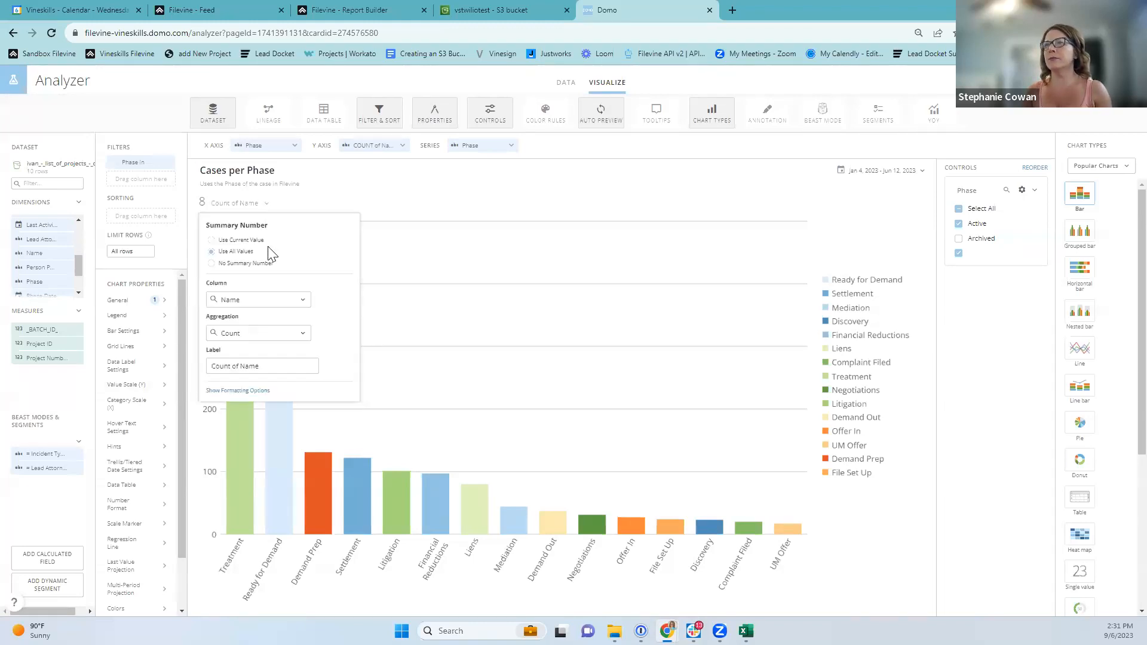
pyautogui.moveTo(287, 372); pyautogui.dragTo(221, 366)
# Relabel the summary number '# Cases' and bring up the card title and description editor.
pyautogui.write('# Cases')
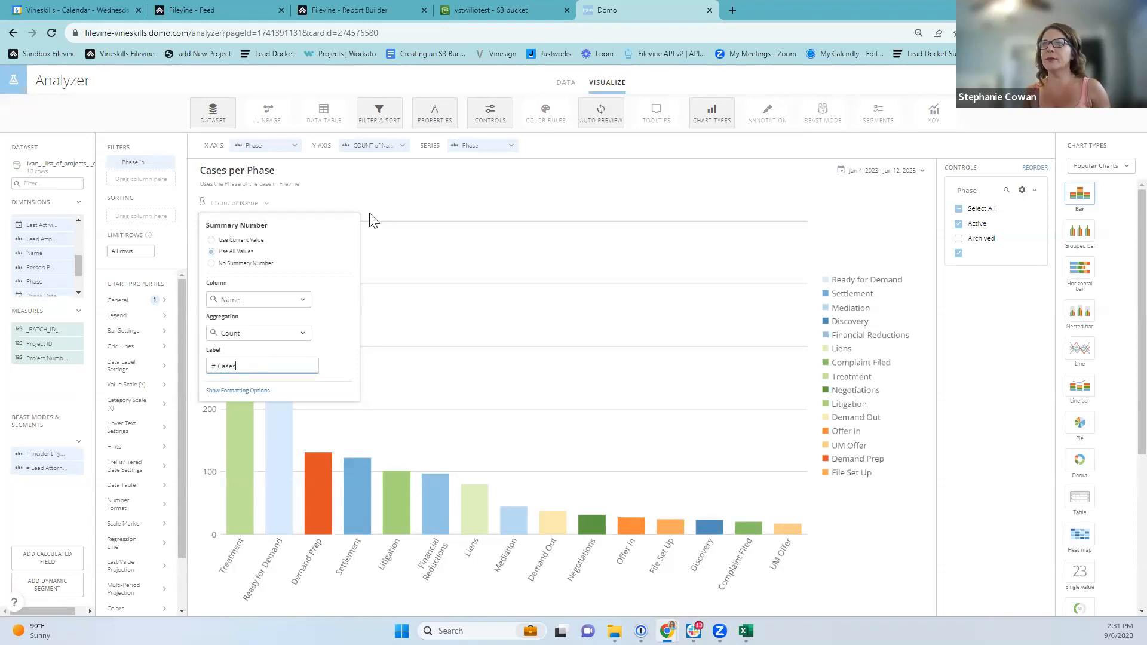
pyautogui.click(489, 205)
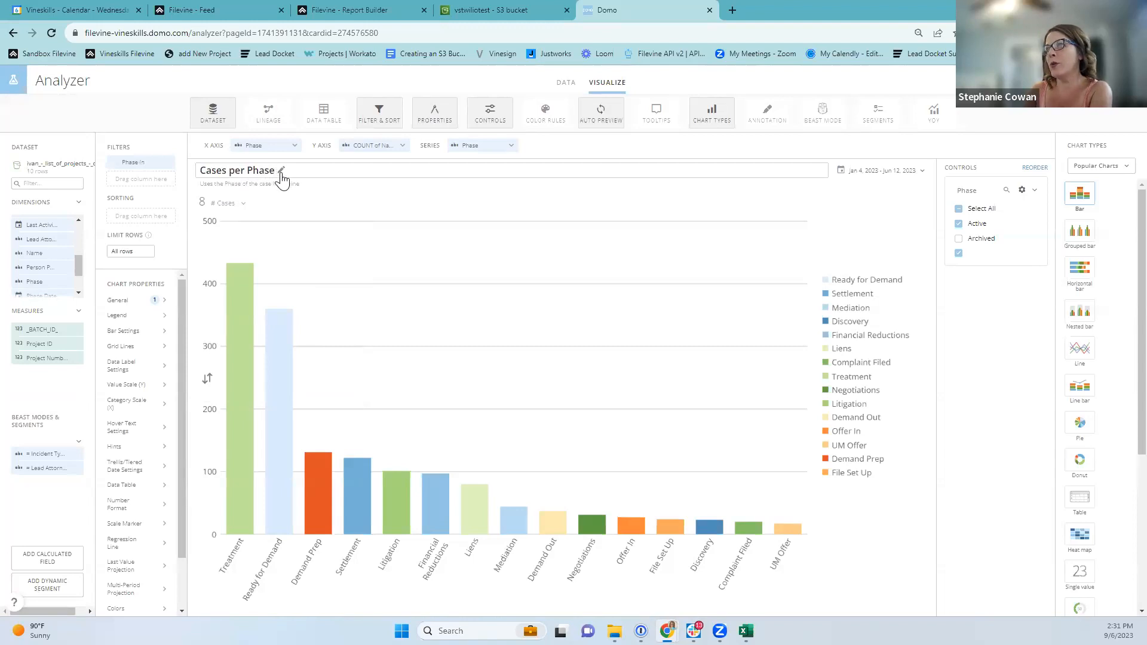
pyautogui.click(281, 173)
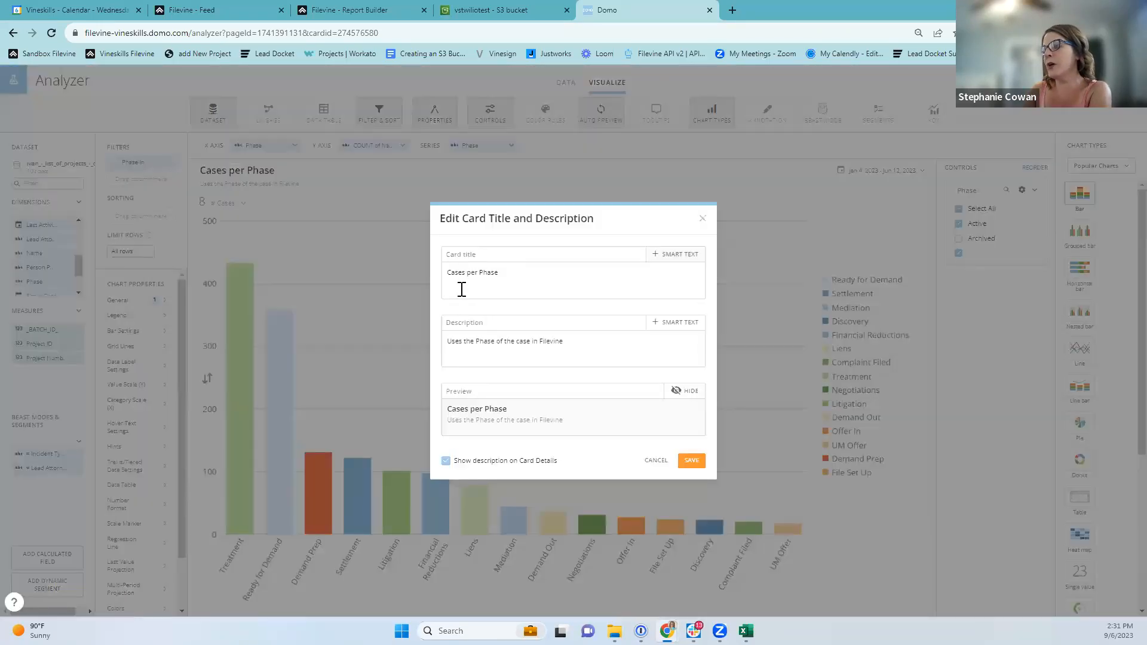
# Browse the title's Smart Text and Date range options, then cancel leaving the title unchanged.
pyautogui.click(676, 255)
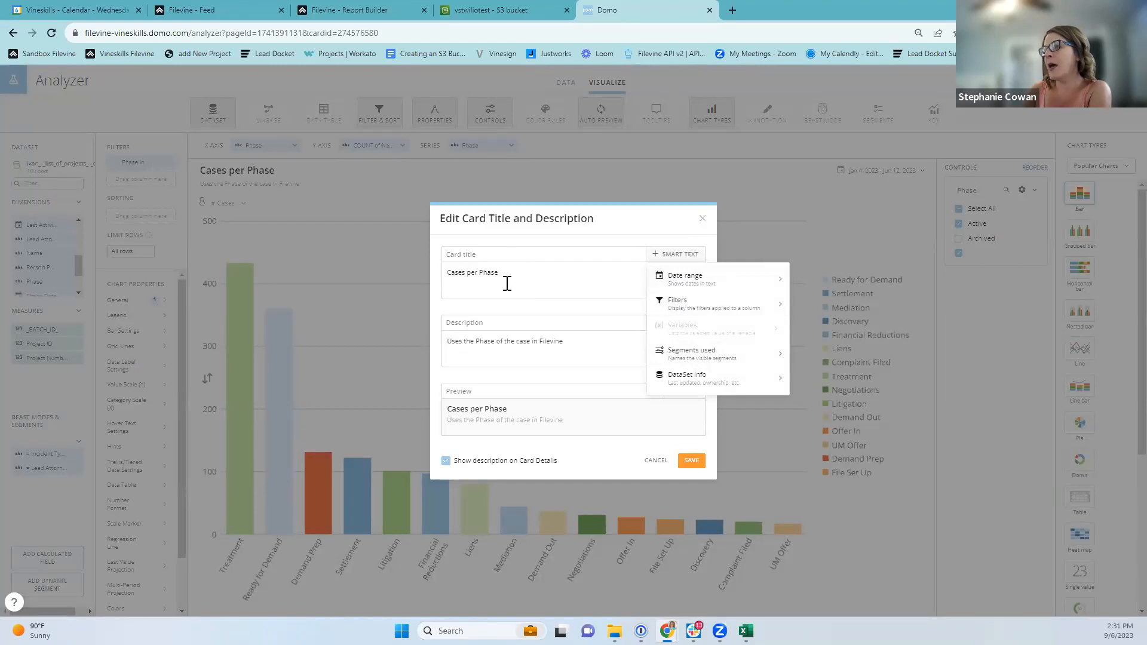
pyautogui.moveTo(483, 273); pyautogui.dragTo(454, 272)
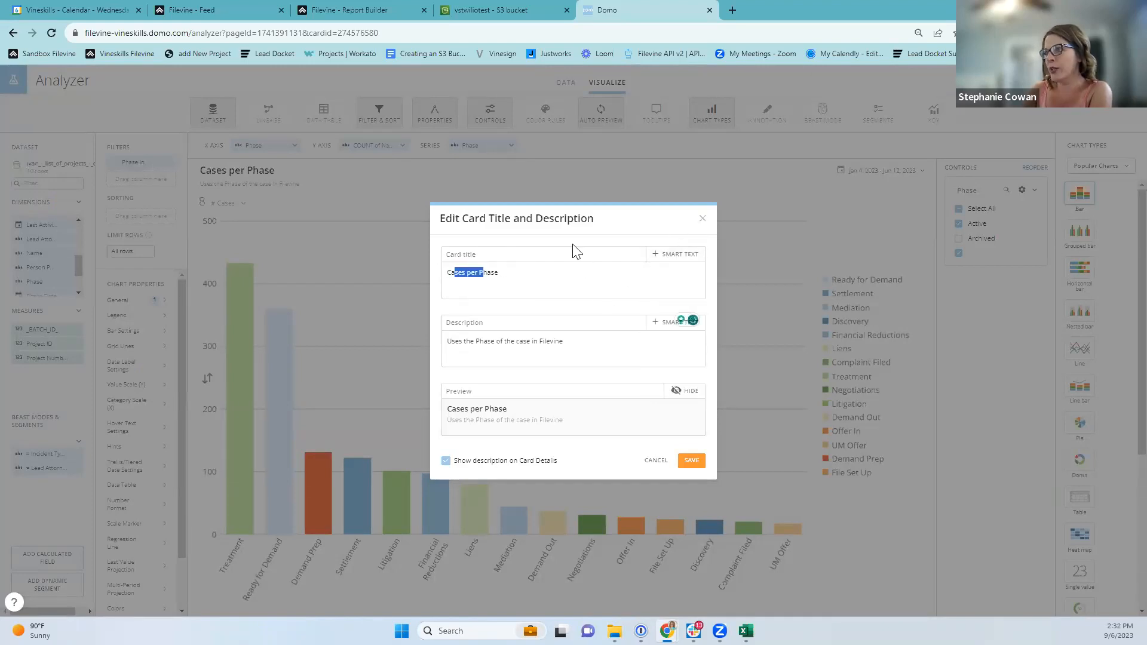
pyautogui.click(681, 255)
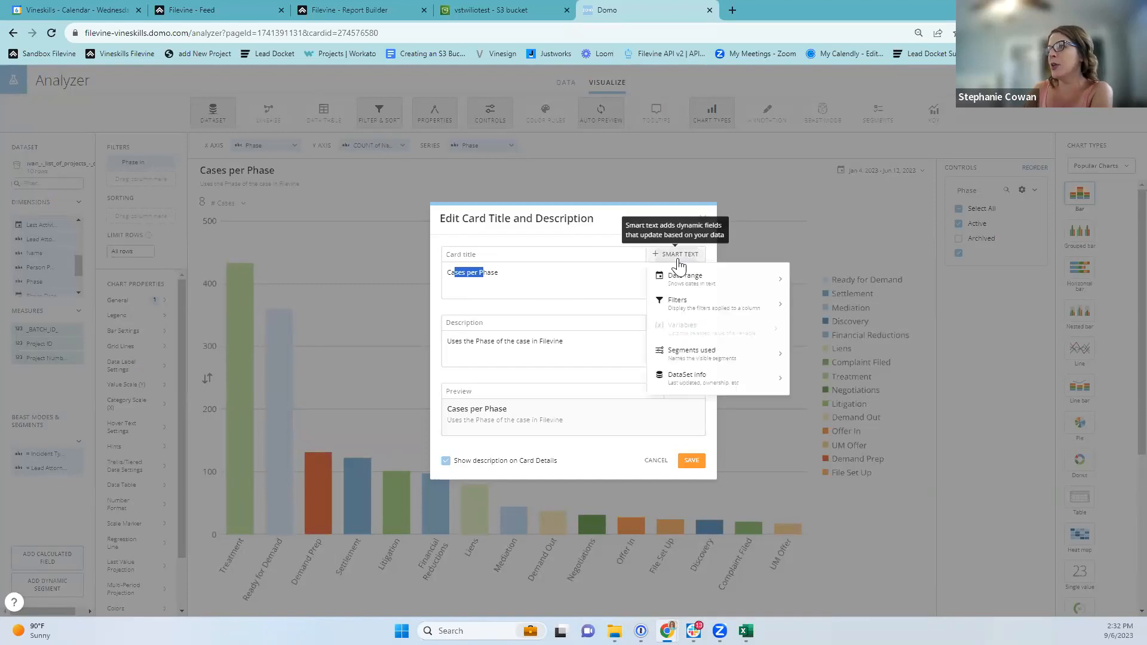
pyautogui.click(567, 284)
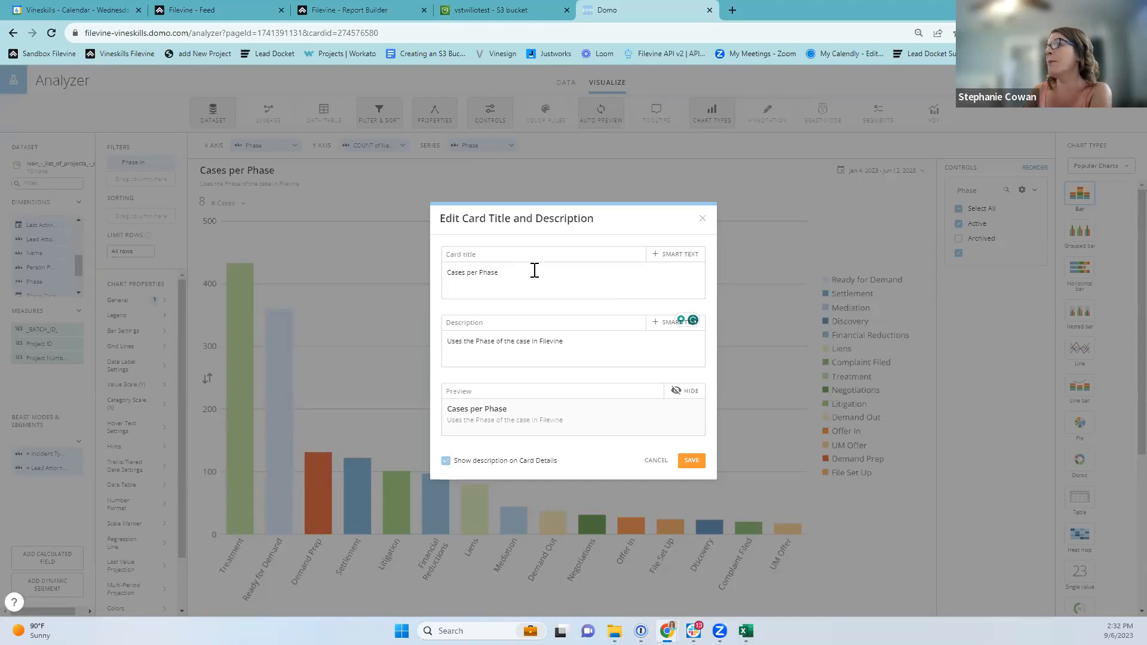
pyautogui.click(662, 255)
pyautogui.click(688, 278)
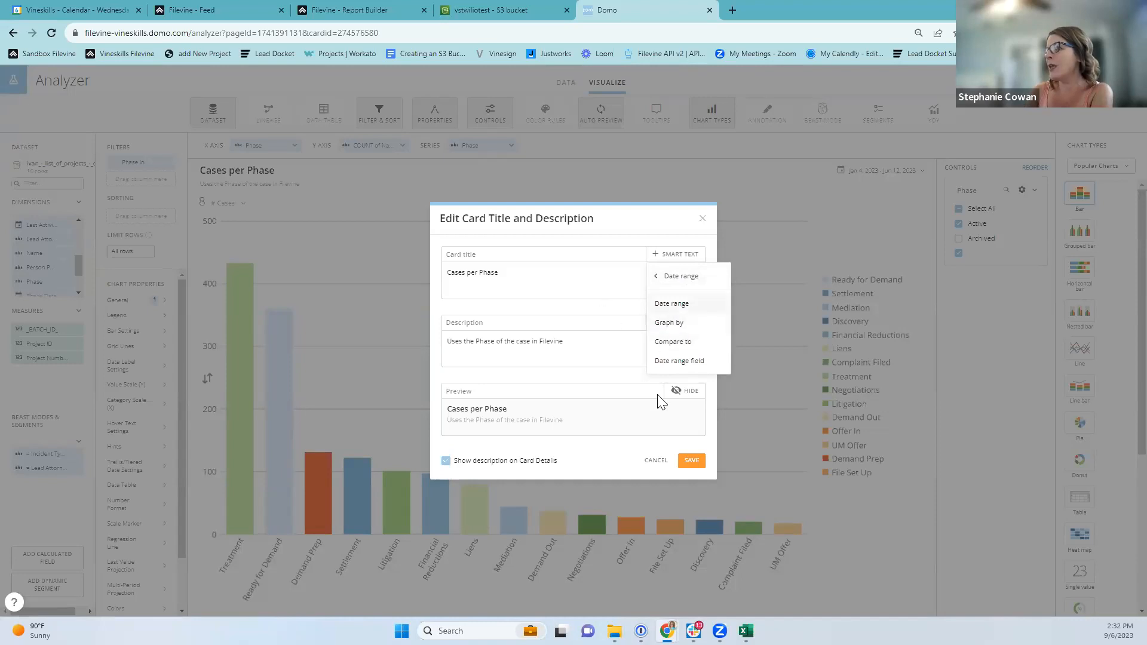
pyautogui.click(659, 277)
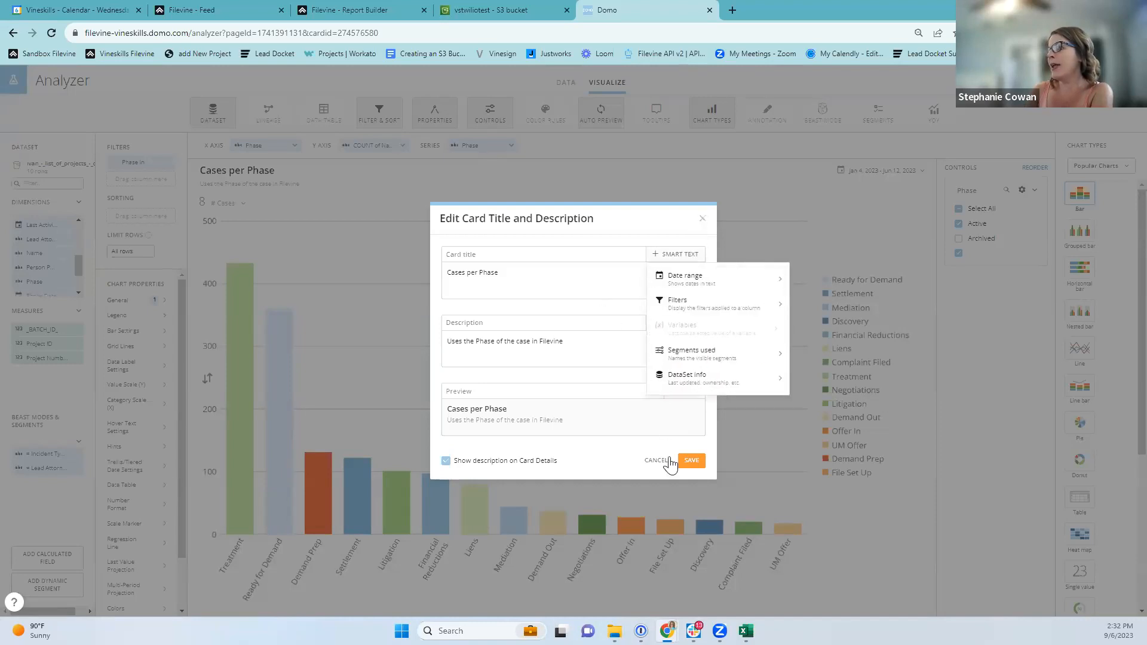
pyautogui.click(615, 279)
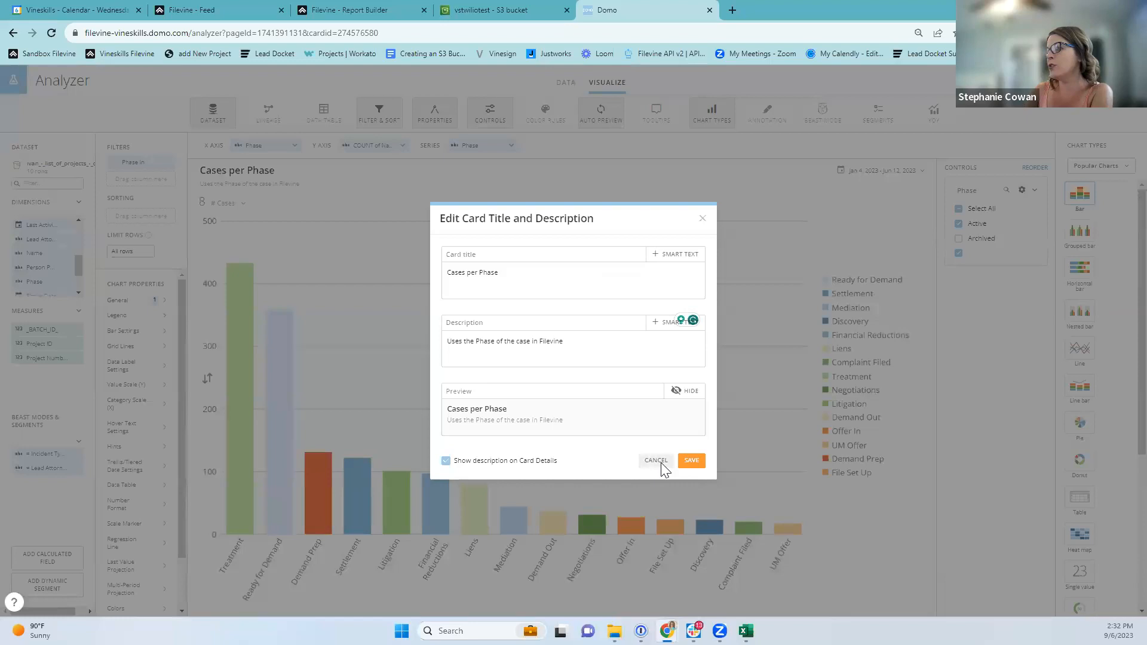
pyautogui.click(657, 461)
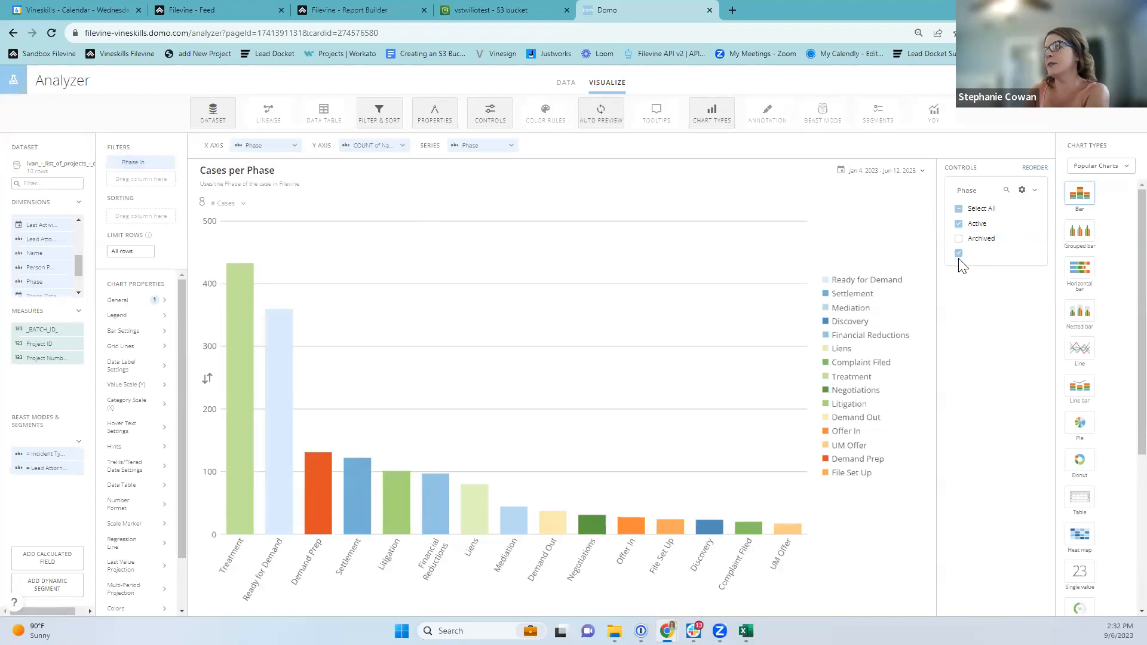
# Replace the Phase filter with a Not In filter excluding Archived and apply it.
pyautogui.click(169, 161)
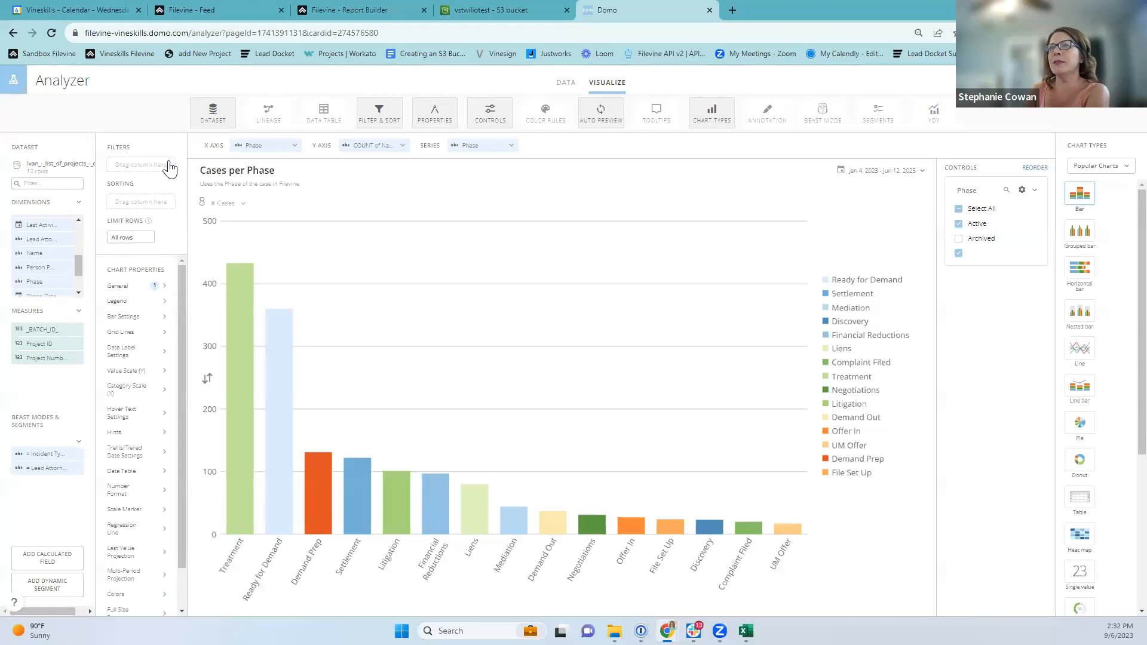
pyautogui.moveTo(29, 281); pyautogui.dragTo(133, 159)
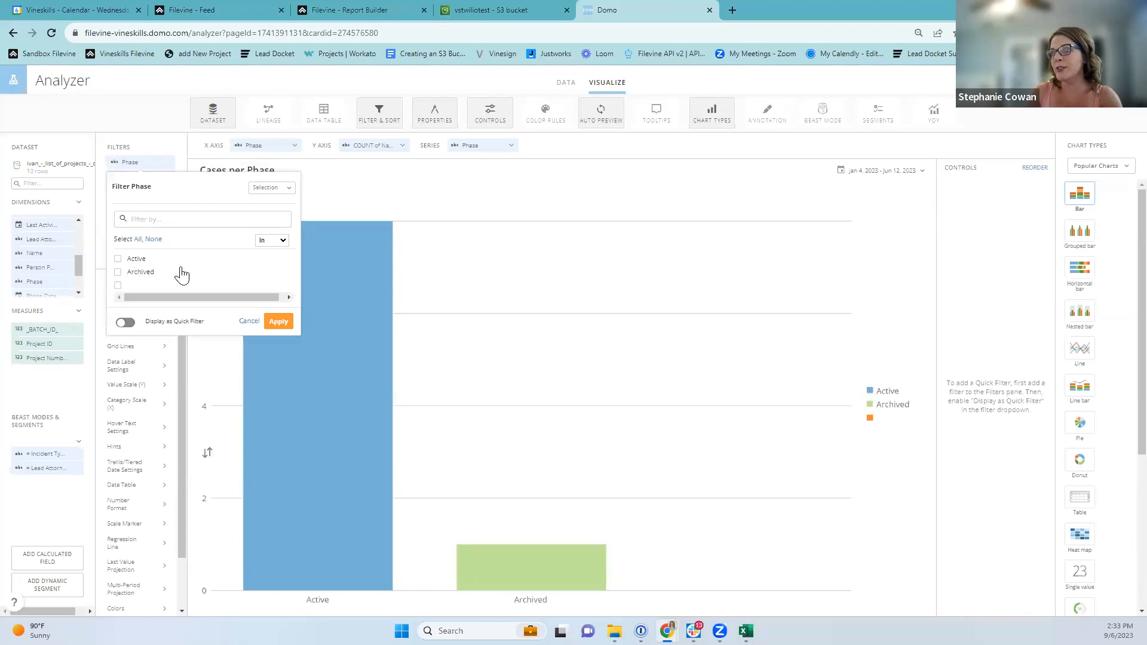
pyautogui.click(282, 240)
pyautogui.click(269, 258)
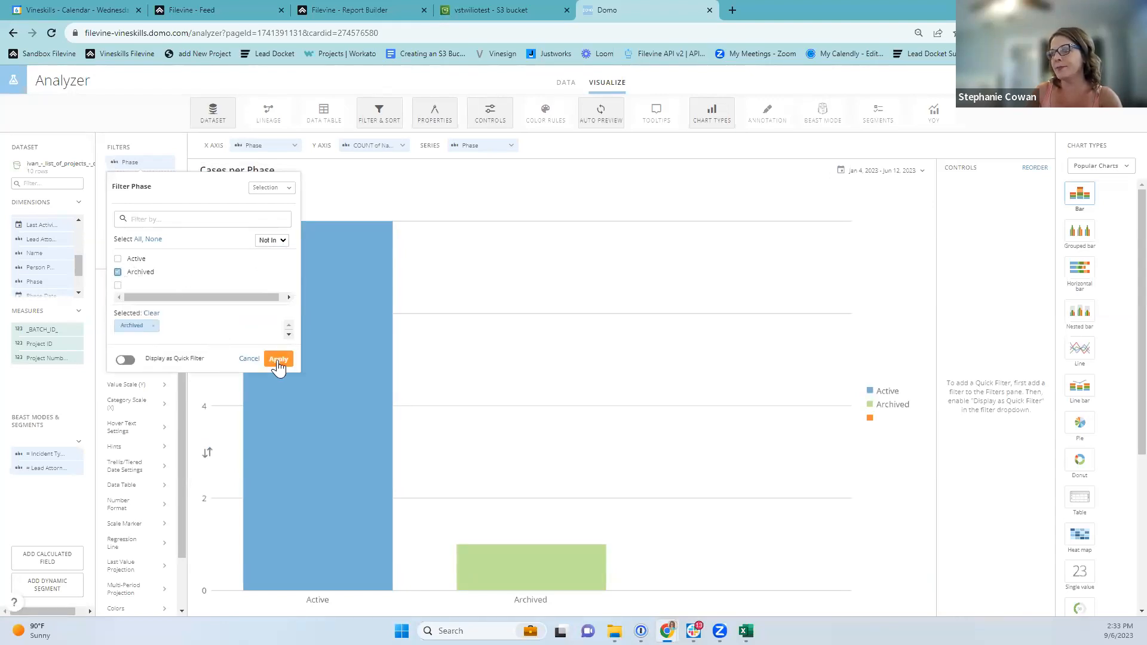
pyautogui.click(278, 358)
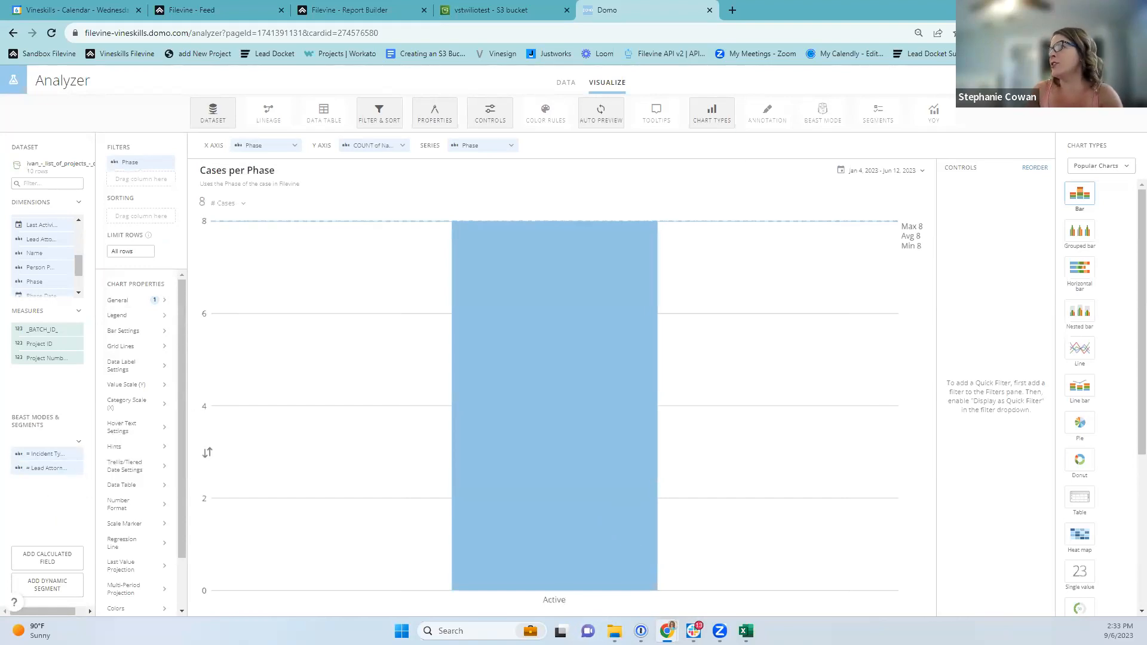
# Exit the Analyzer back to the dashboard, discarding the unsaved card changes.
pyautogui.click(1070, 81)
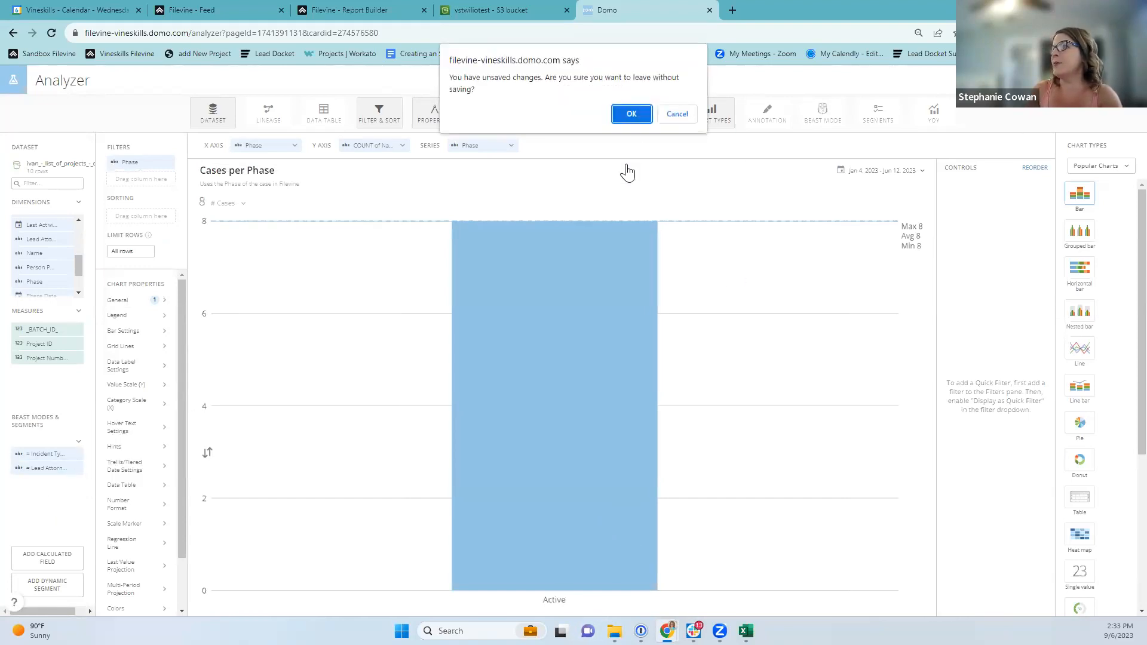
pyautogui.click(668, 116)
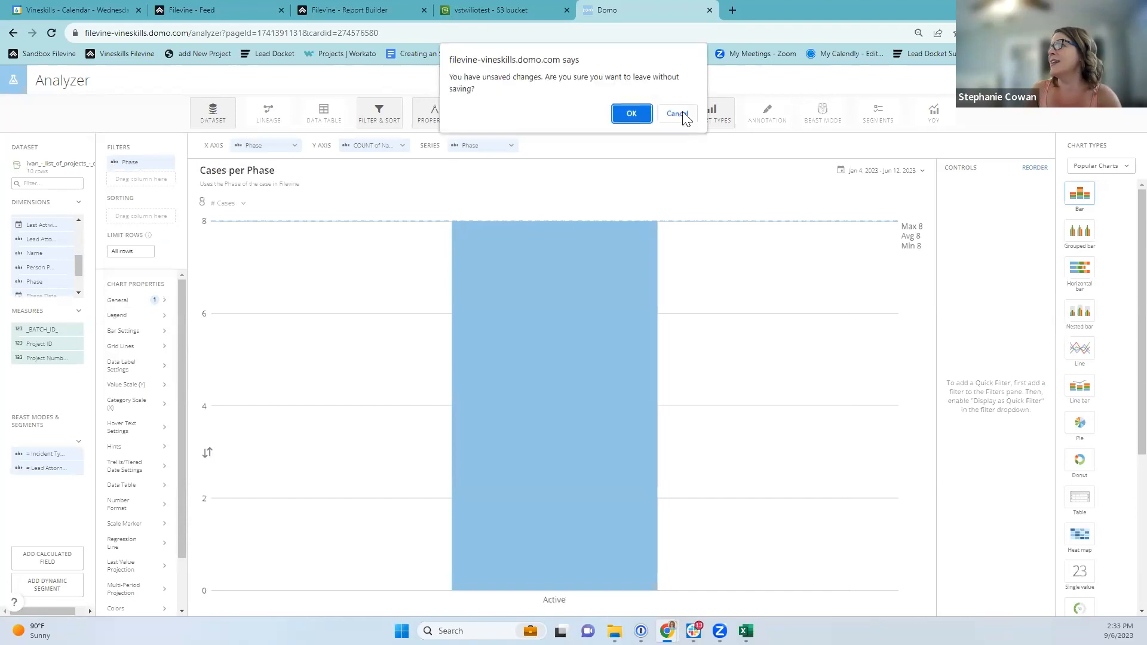
pyautogui.click(628, 115)
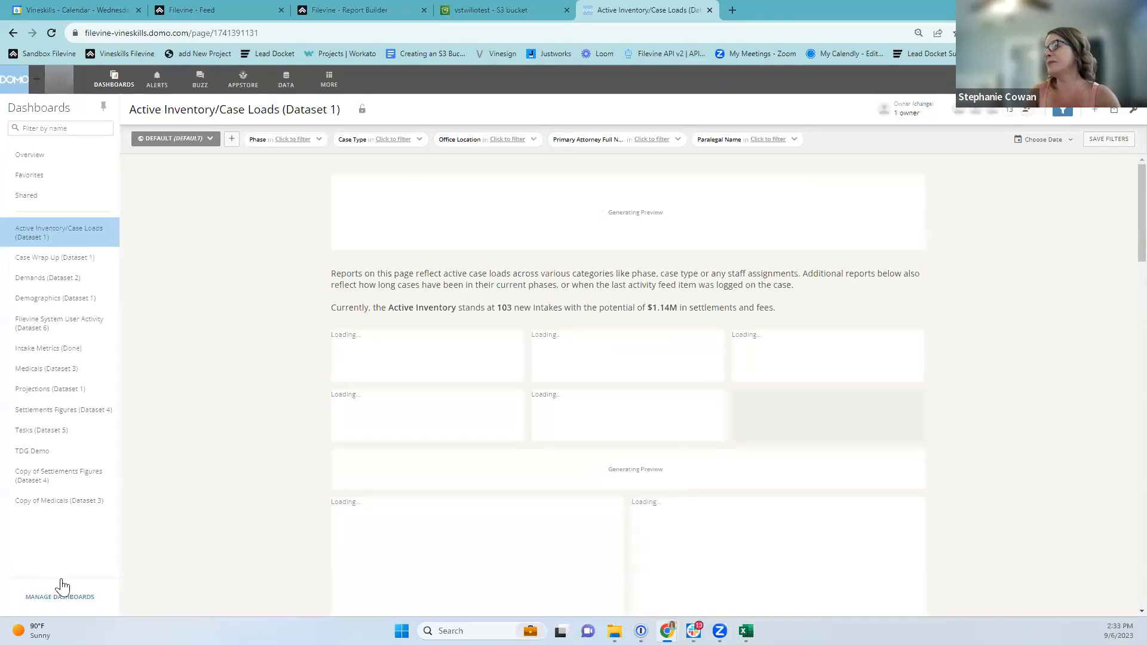
# Scroll down and open the Cases per Case Type card's details page.
pyautogui.scroll(-2, 864, 532)
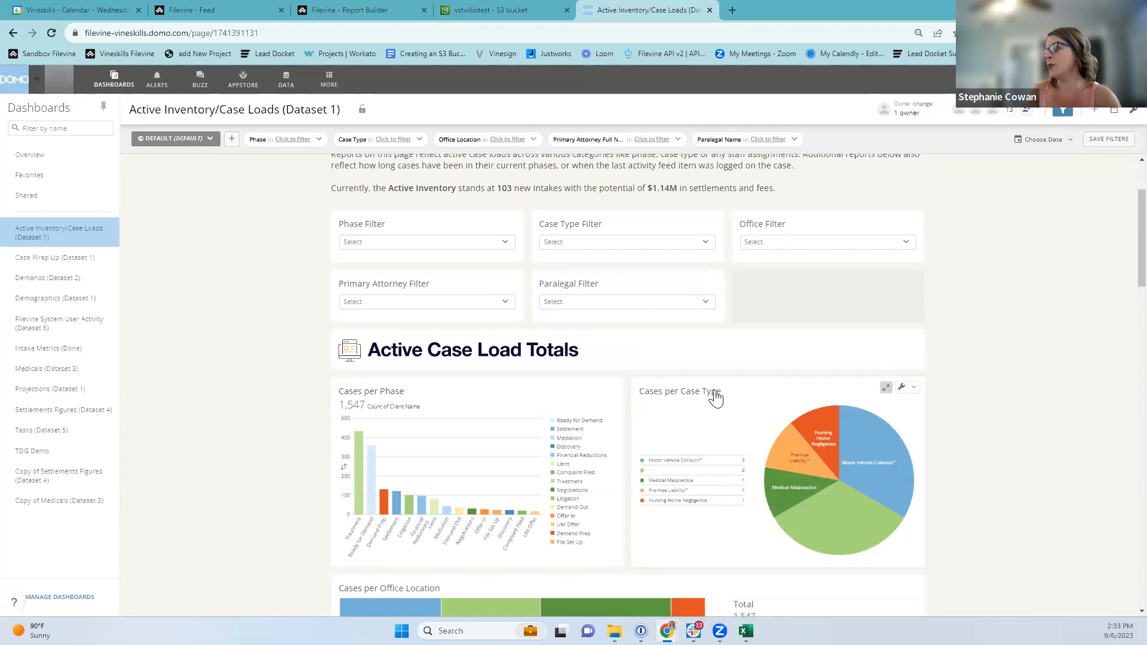
pyautogui.click(686, 412)
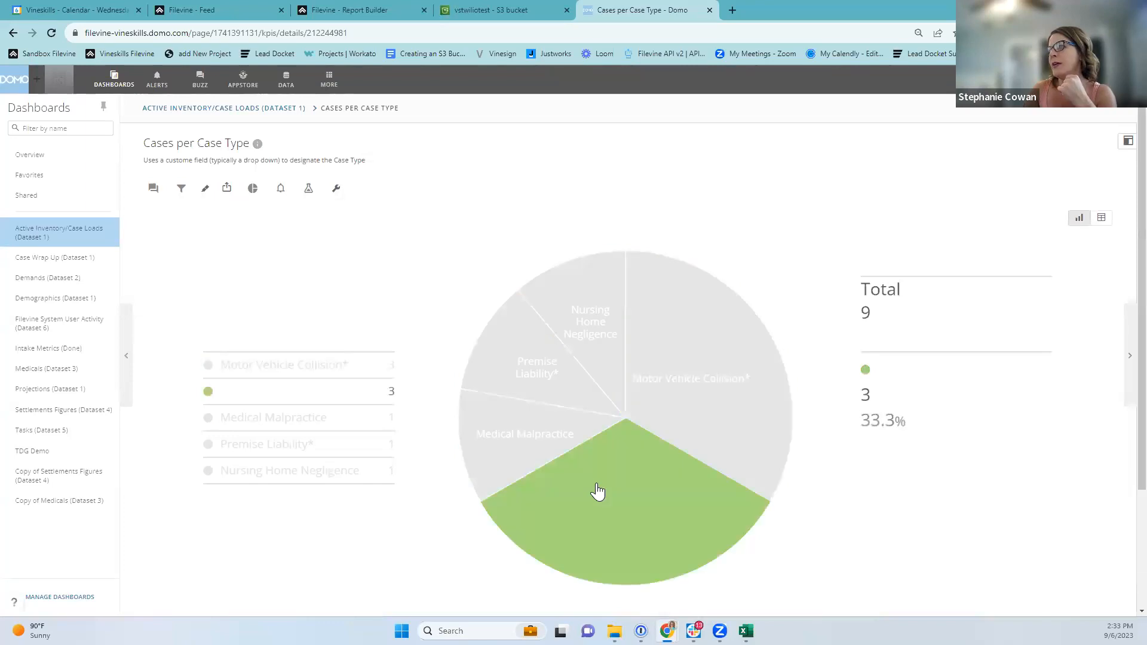
# View the green pie slice's records, return to the card, and edit it in Analyzer.
pyautogui.click(598, 491)
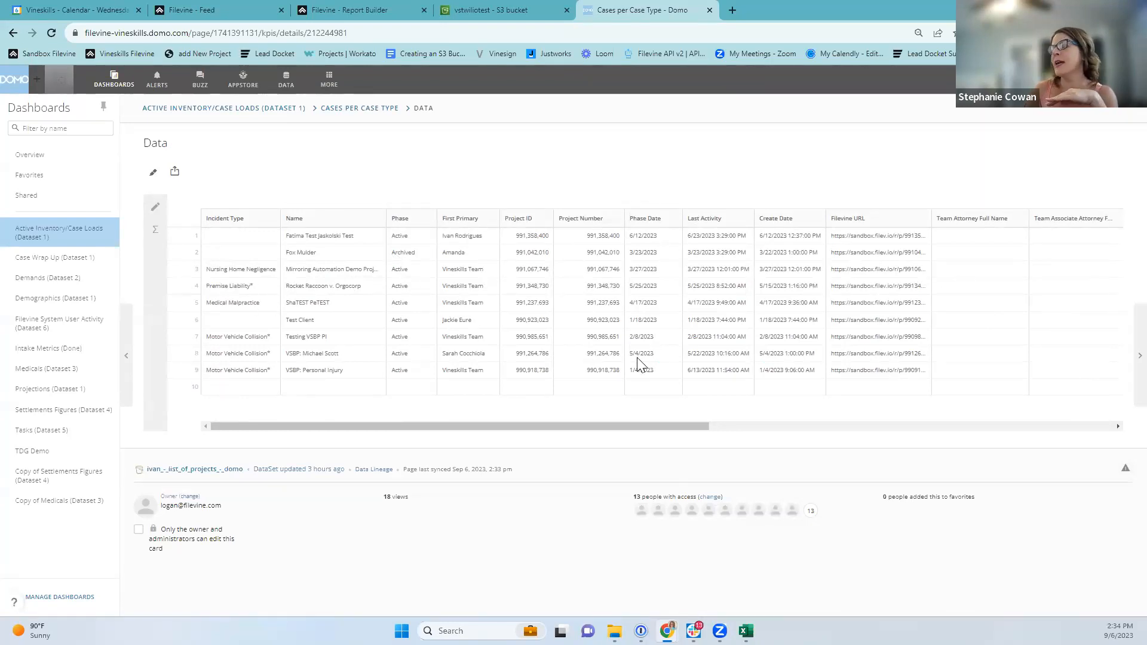
pyautogui.click(373, 113)
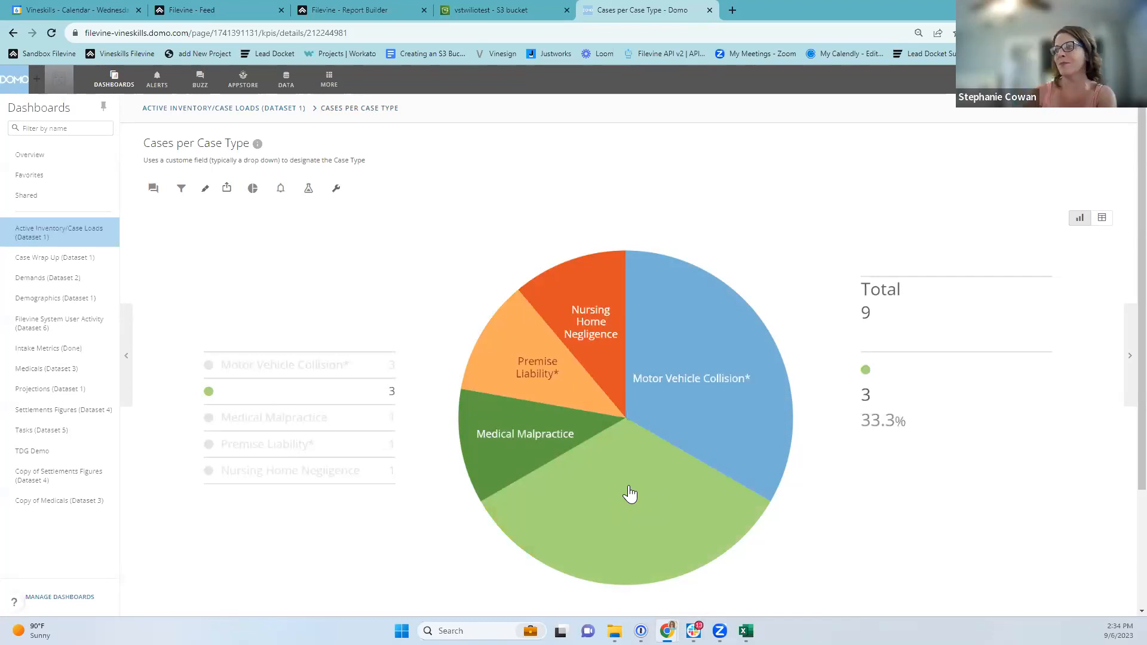
pyautogui.click(336, 189)
pyautogui.click(279, 215)
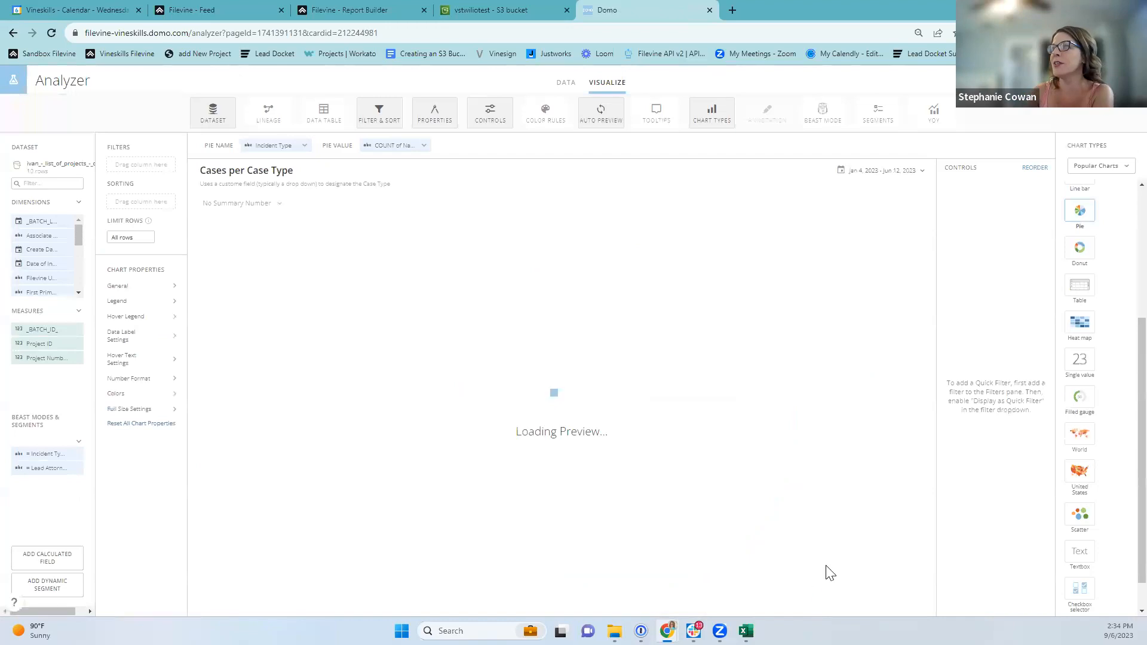
# Cancel an existing Beast Mode's deletion and start a new calculated field, ready to name it.
pyautogui.click(75, 454)
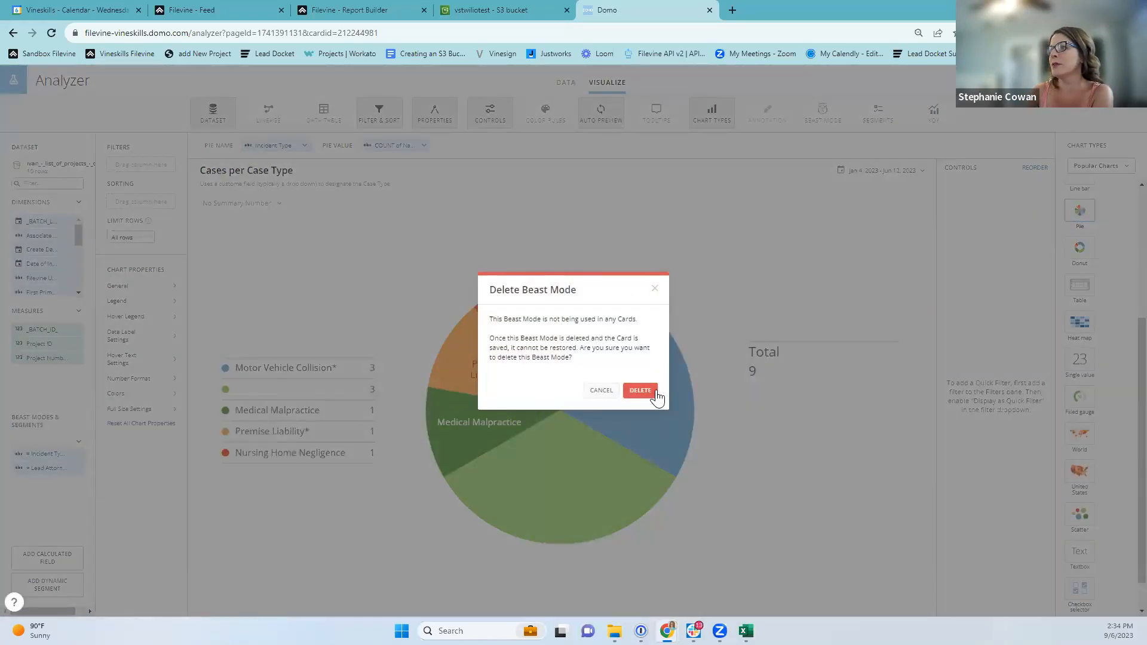
pyautogui.click(601, 391)
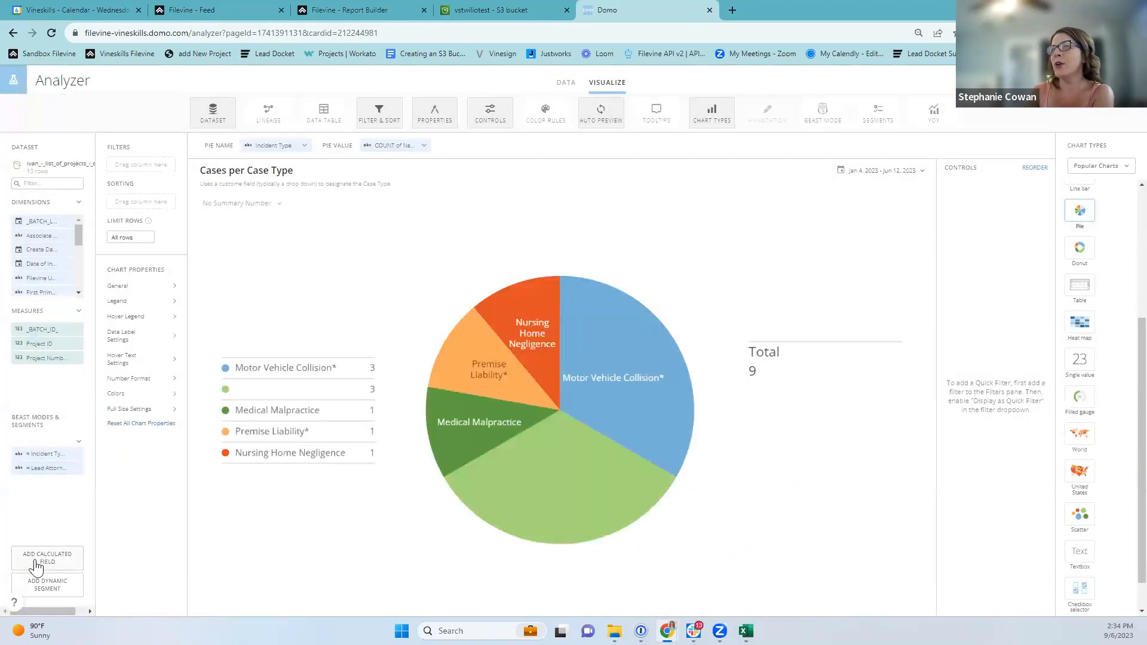
pyautogui.click(42, 558)
pyautogui.click(171, 156)
# Write 'Missing Case Type' as CASE WHEN `Incident Type` is null THEN 'Missing Case Type' ELSE `Incident Type` END.
pyautogui.write('Mi')
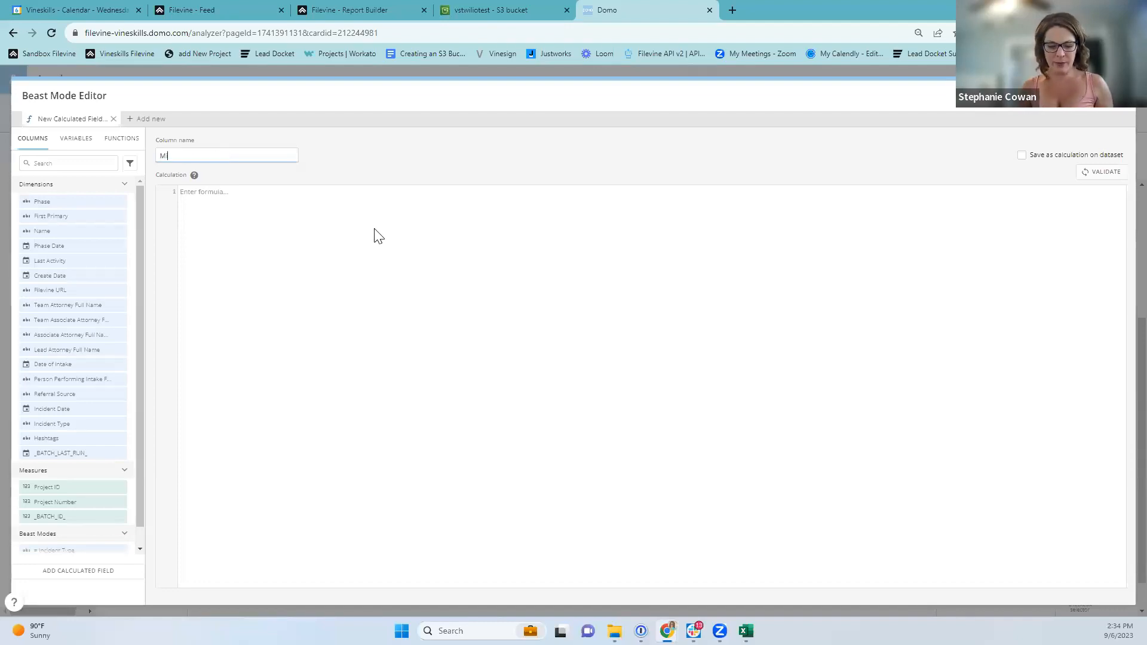
pyautogui.write('ssing Case Type')
pyautogui.click(371, 237)
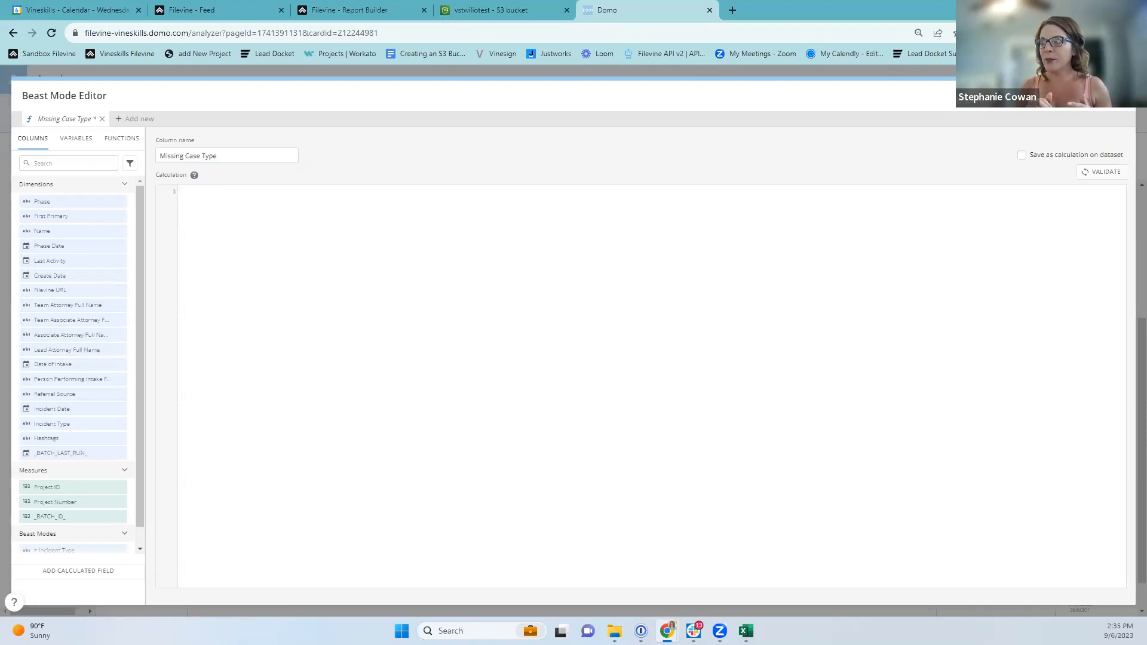
pyautogui.write('case when')
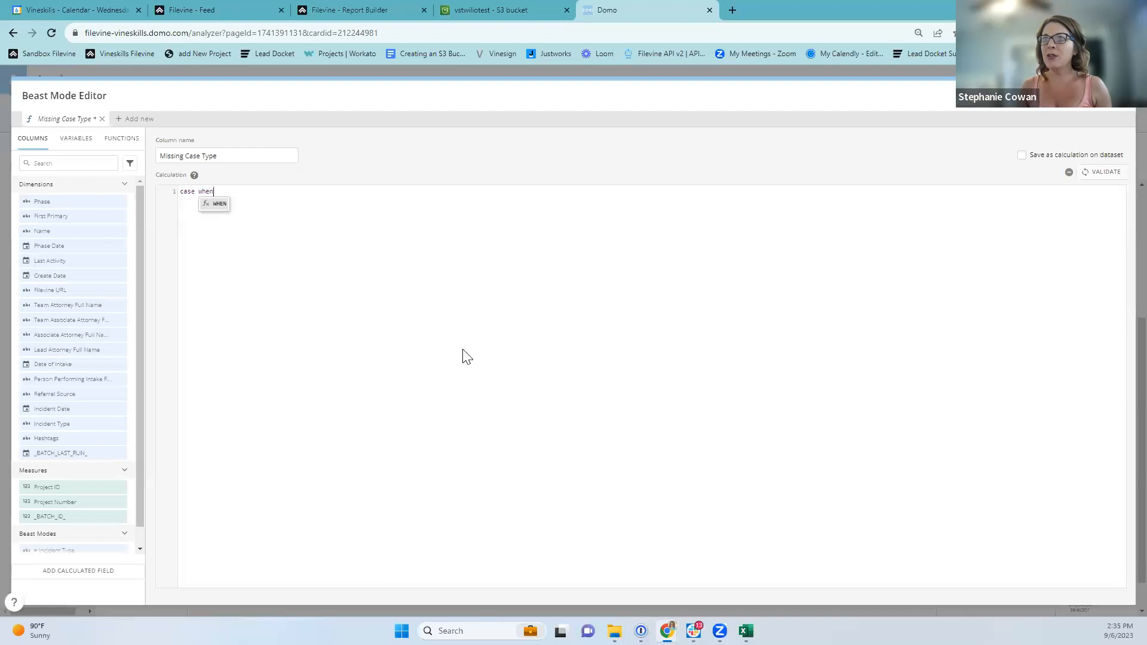
pyautogui.click(212, 203)
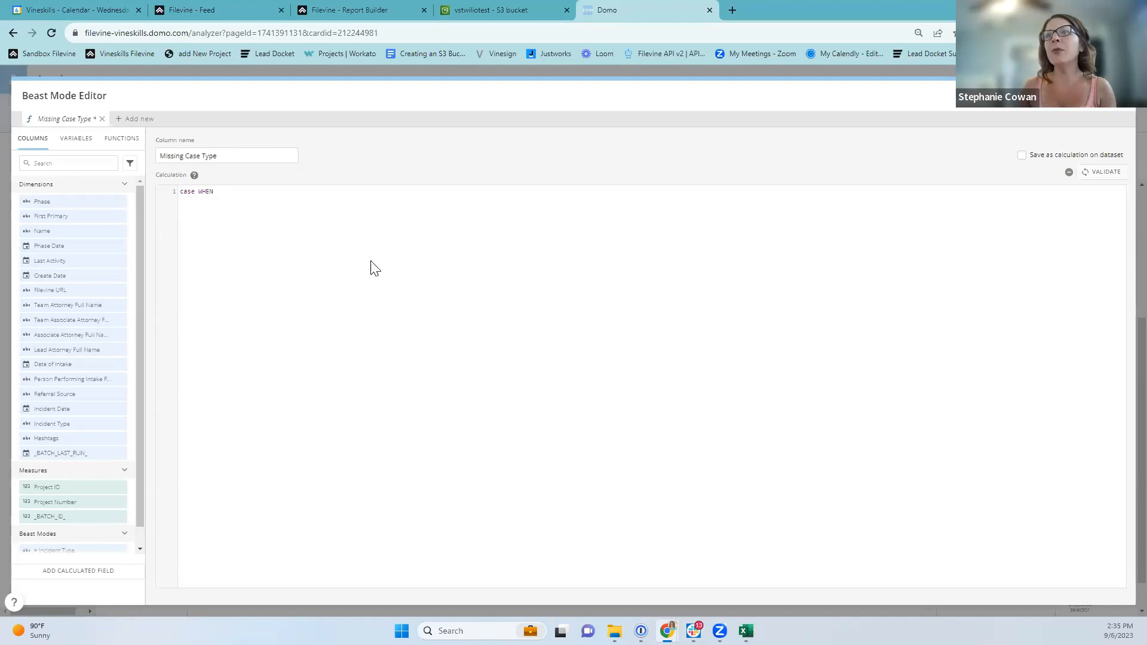
pyautogui.click(71, 424)
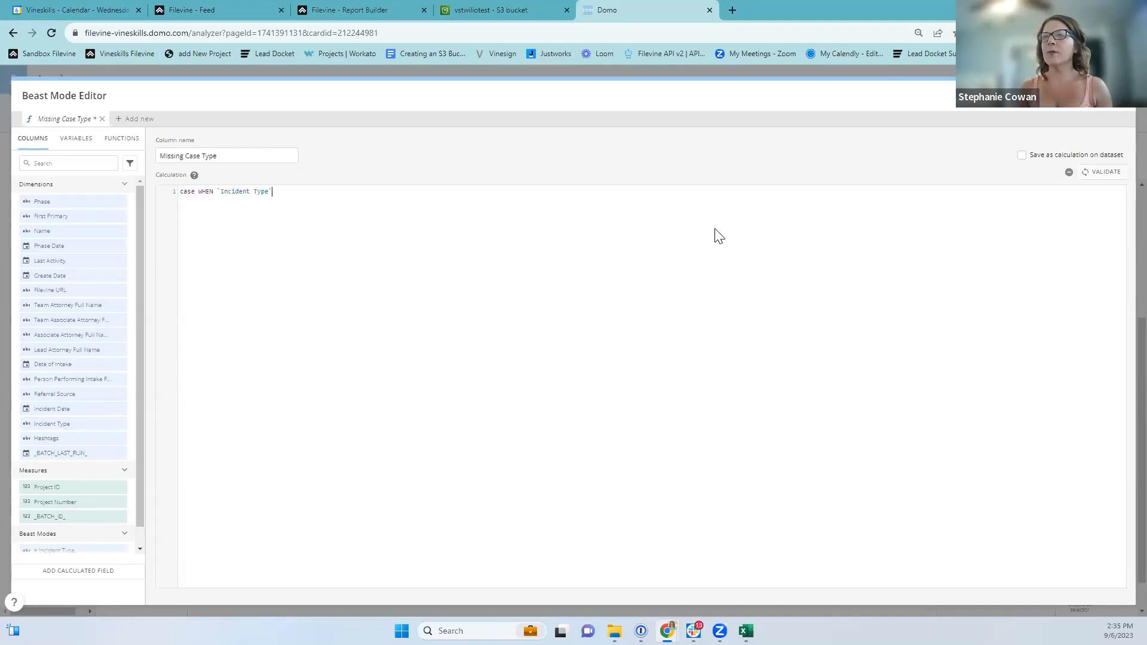
pyautogui.write('is null')
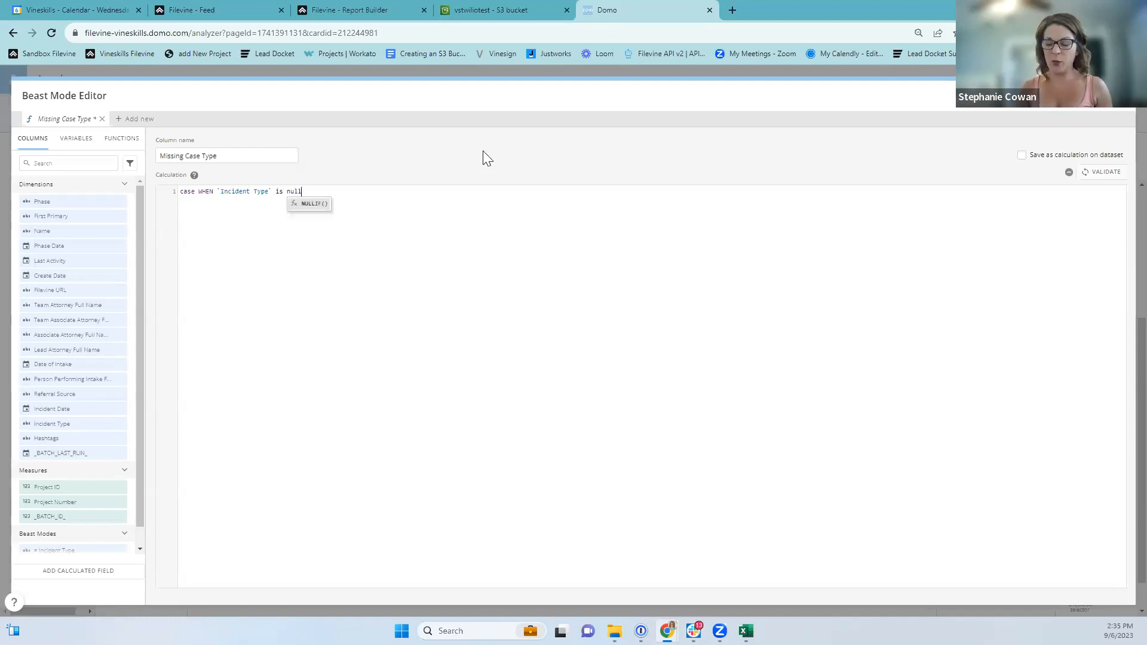
pyautogui.write(' THEN "M')
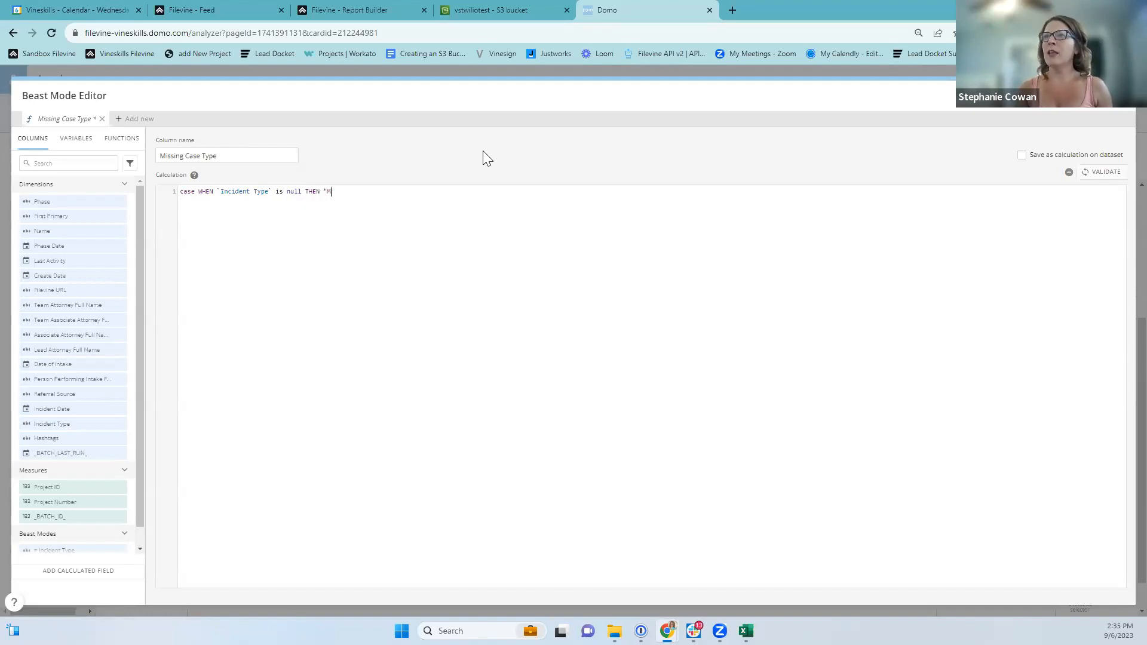
pyautogui.press('BackSpace')
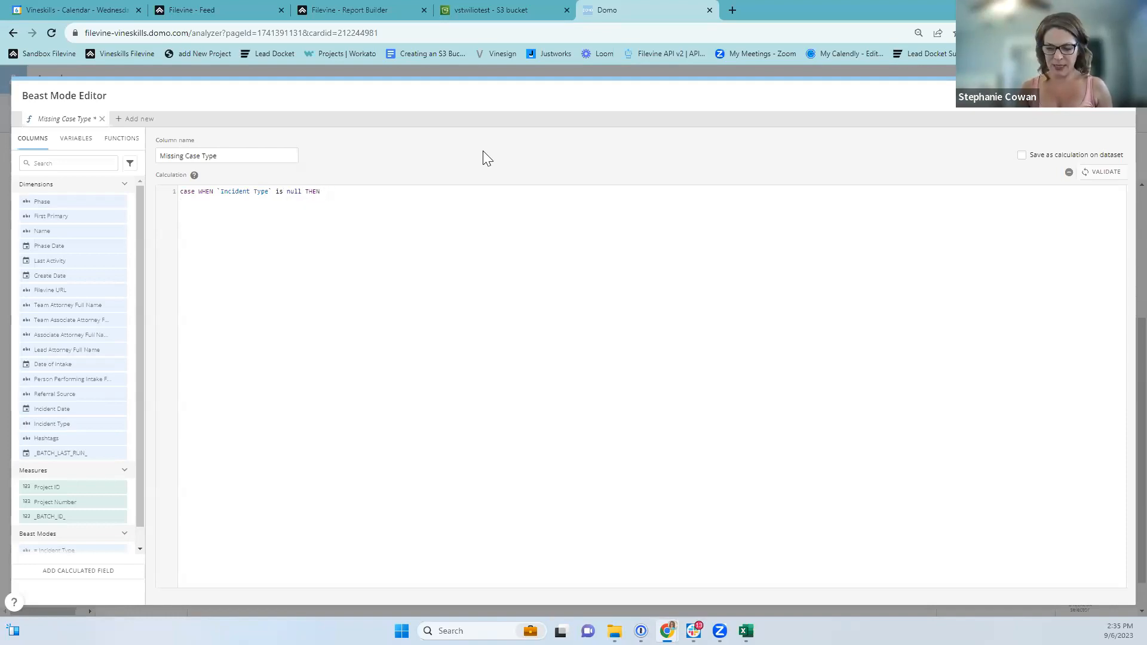
pyautogui.write("'Missing ")
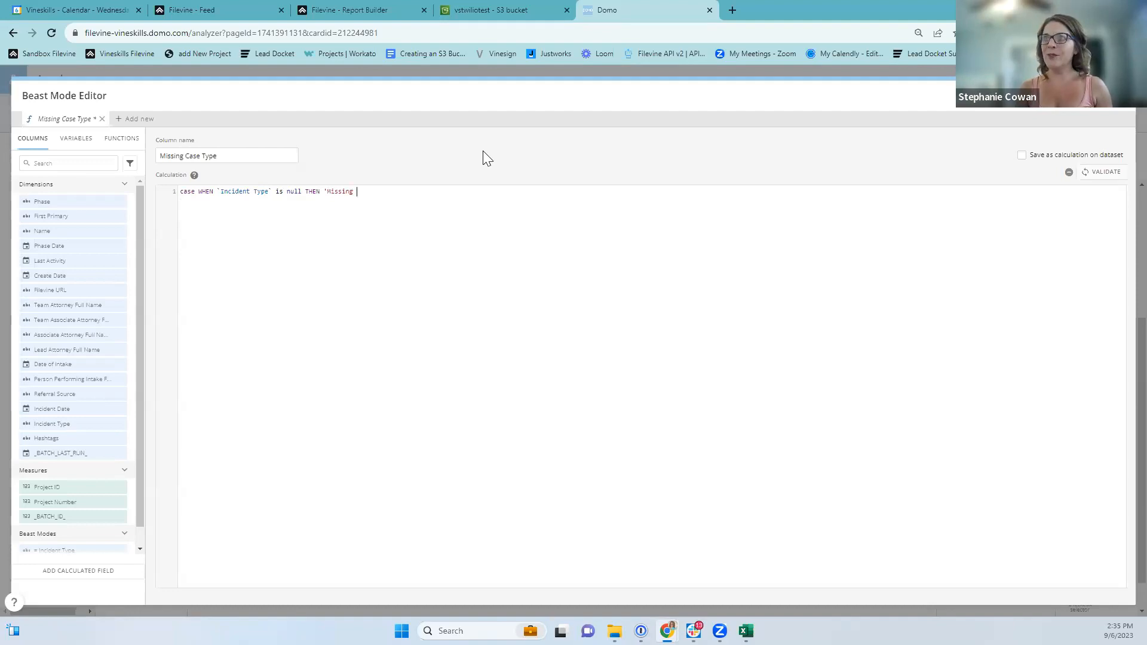
pyautogui.write('Case Ty')
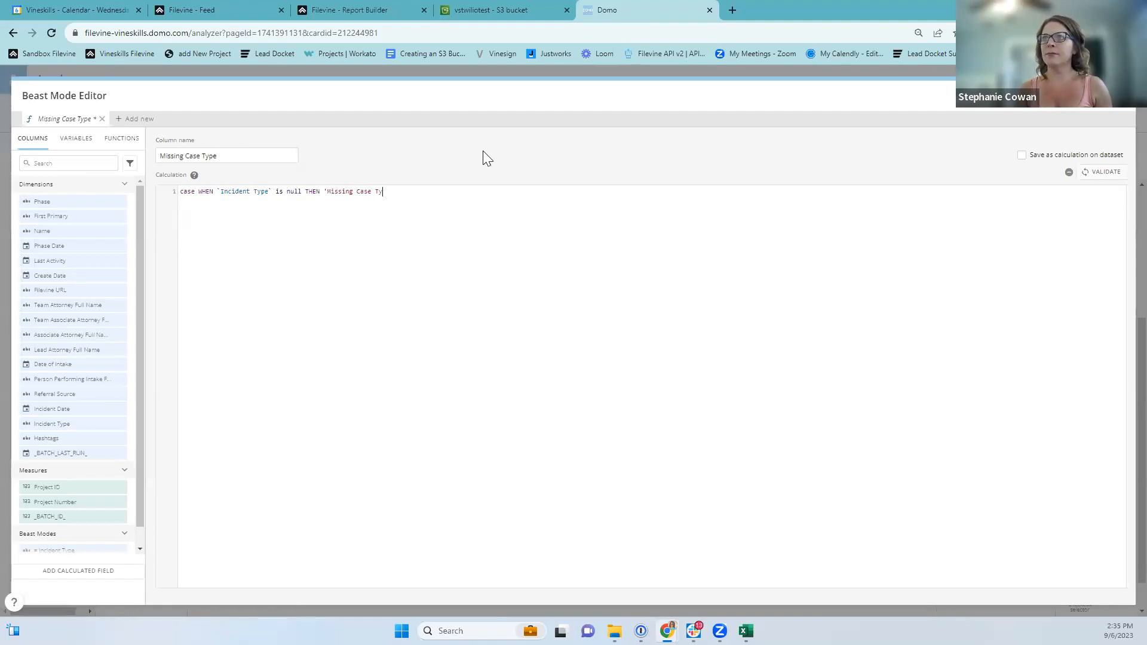
pyautogui.write("pe' ")
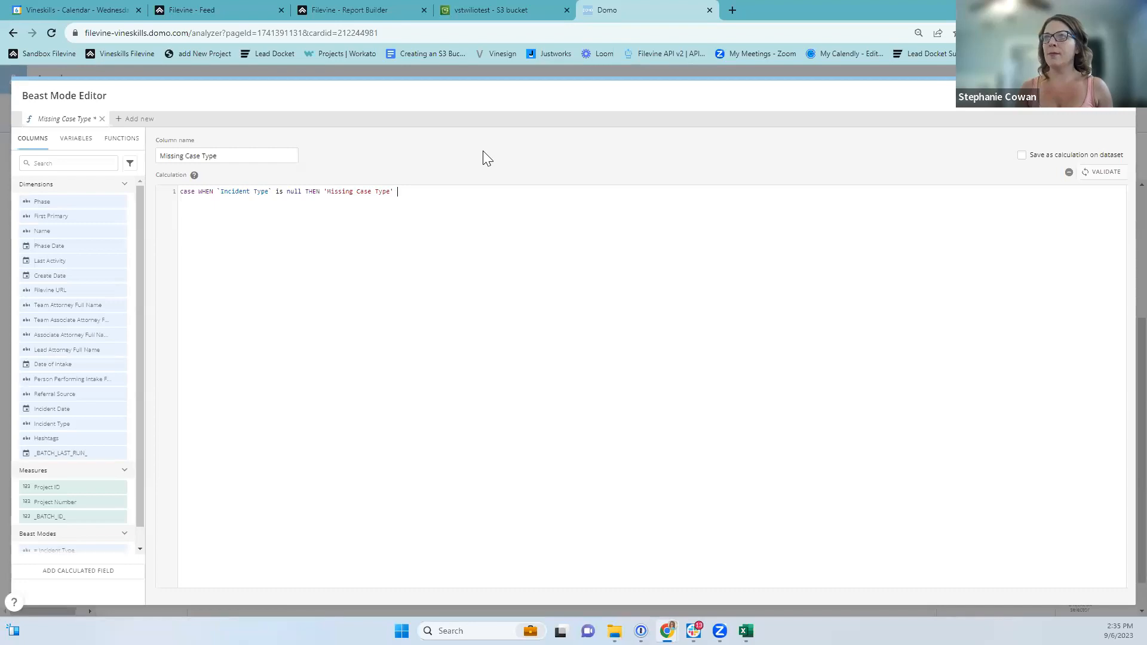
pyautogui.write('else')
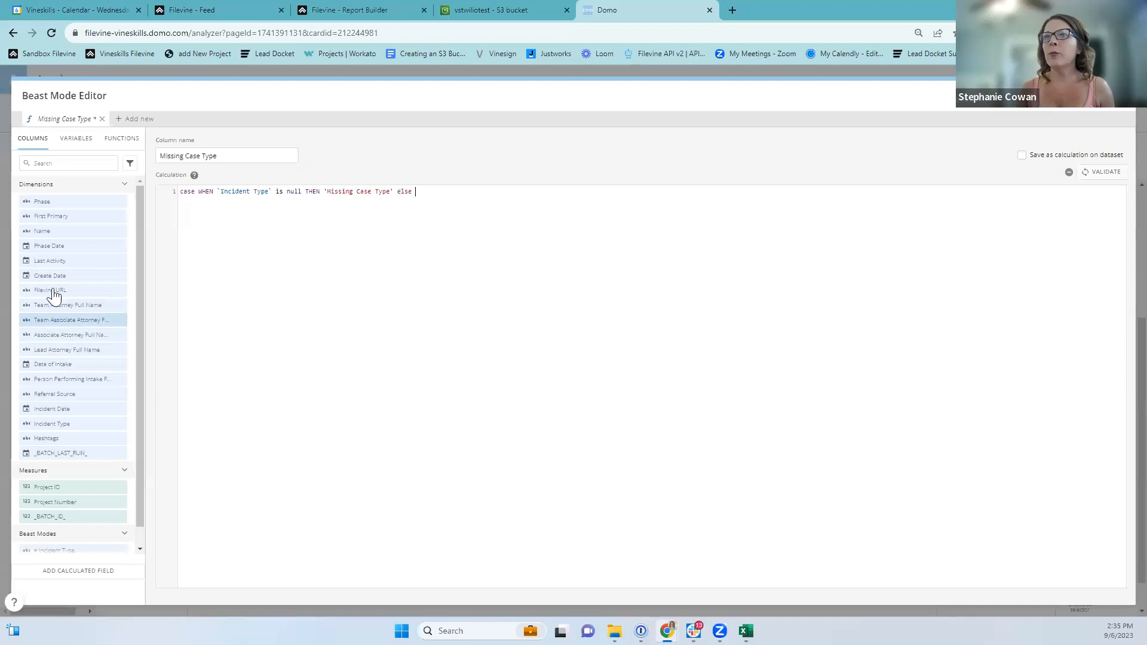
pyautogui.click(51, 423)
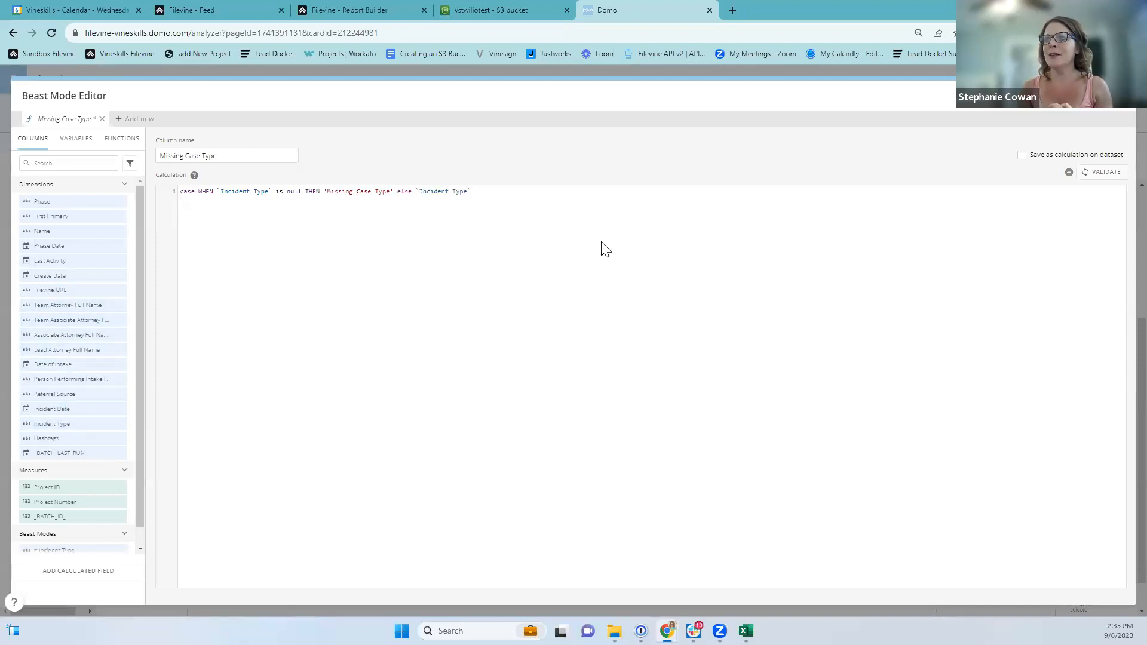
pyautogui.write('end')
pyautogui.click(489, 204)
# Validate the formula and save it to the dataset.
pyautogui.click(1102, 172)
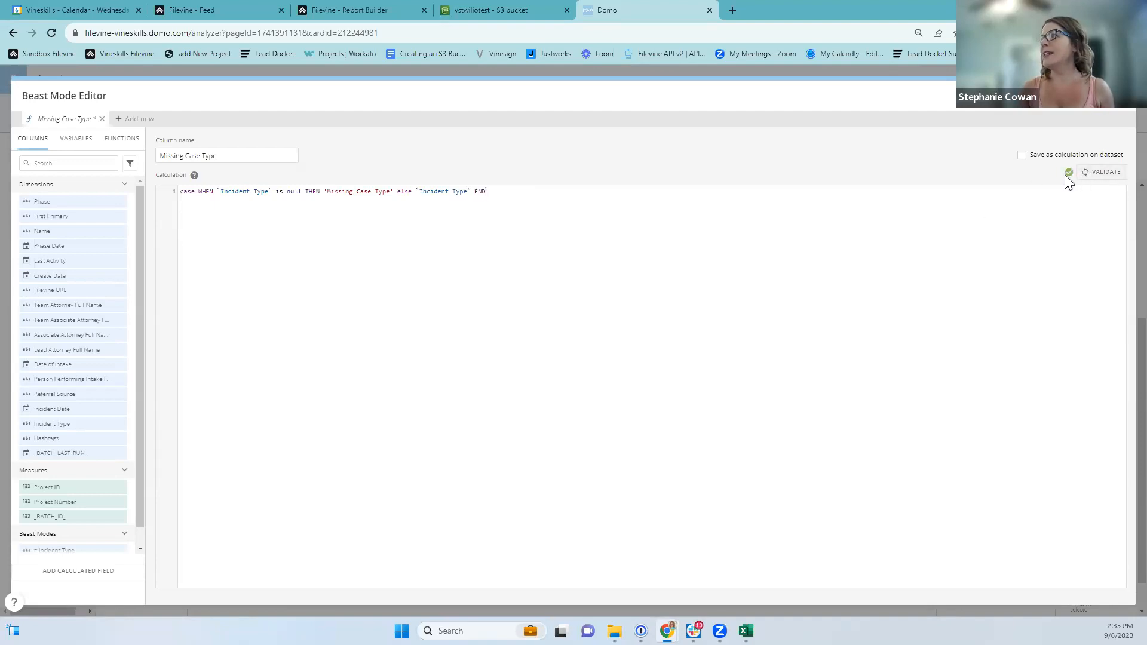
pyautogui.click(1024, 163)
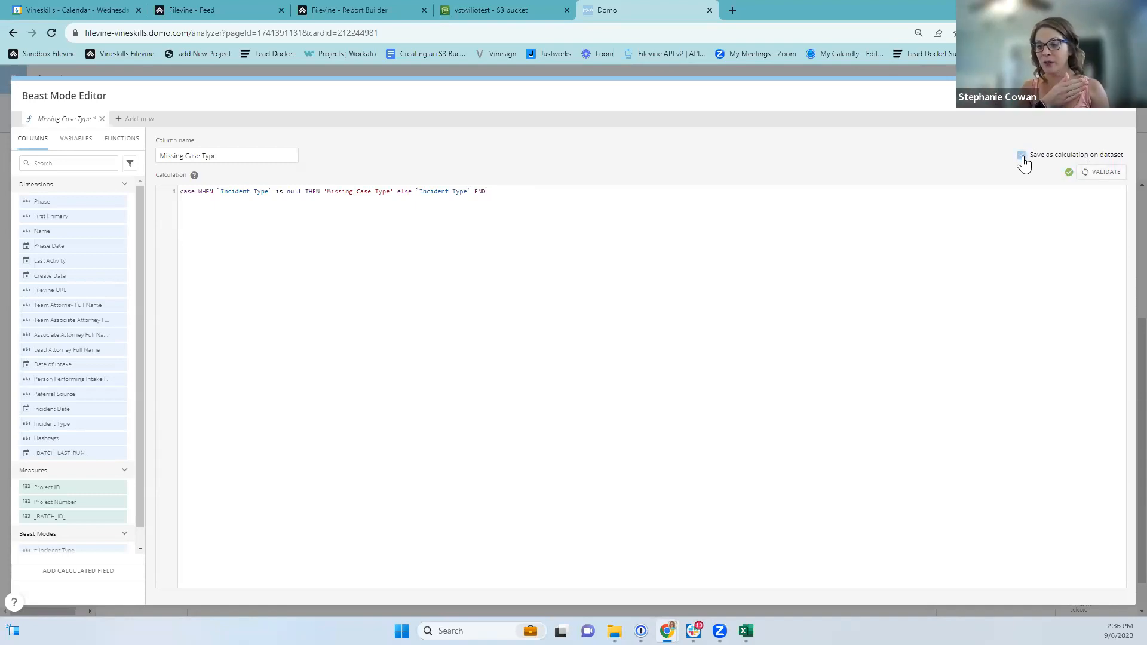
pyautogui.click(1059, 104)
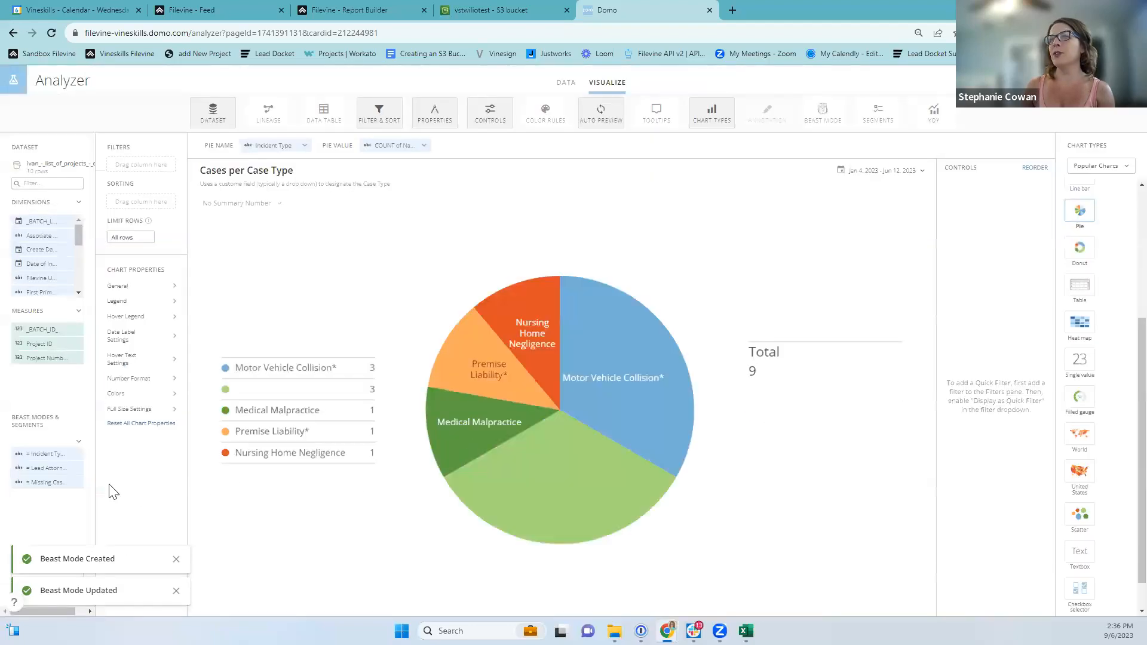
# Use Missing Case Type as the pie's slices and save the card, showing a 3-of-9 slice.
pyautogui.moveTo(39, 483)
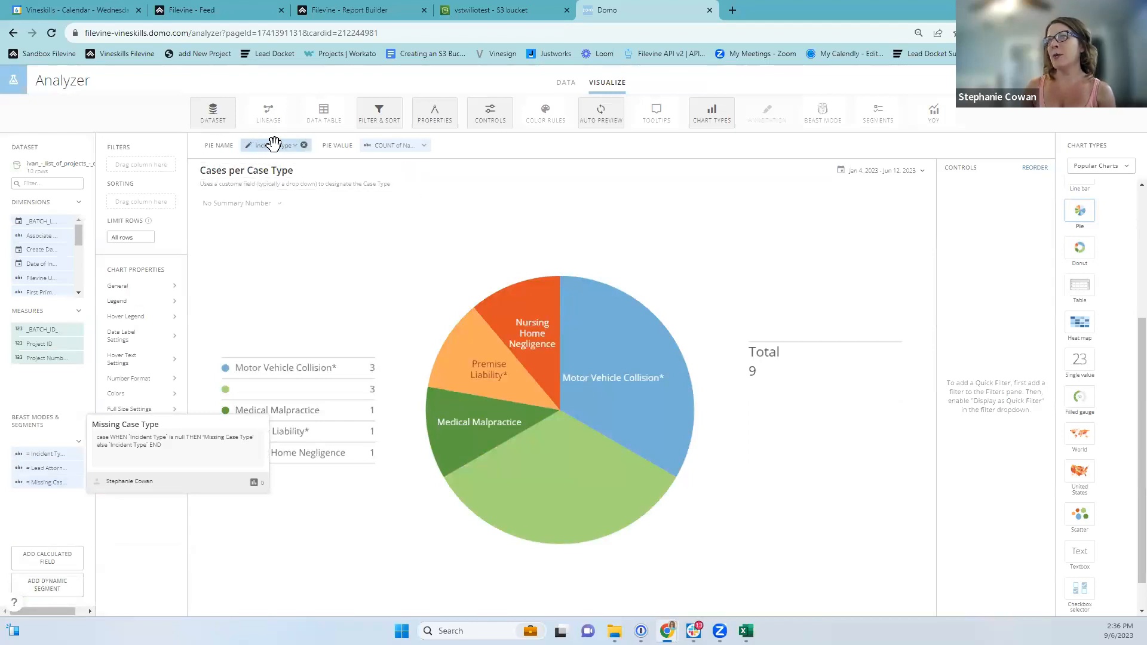
pyautogui.moveTo(46, 481); pyautogui.dragTo(267, 146)
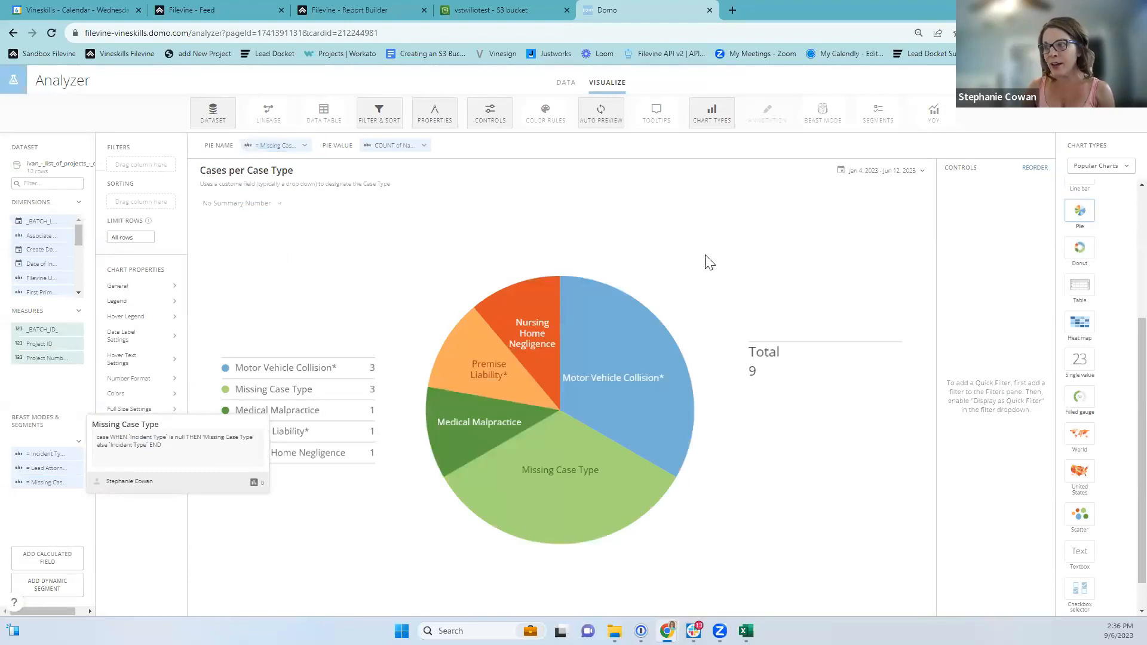
pyautogui.moveTo(584, 518)
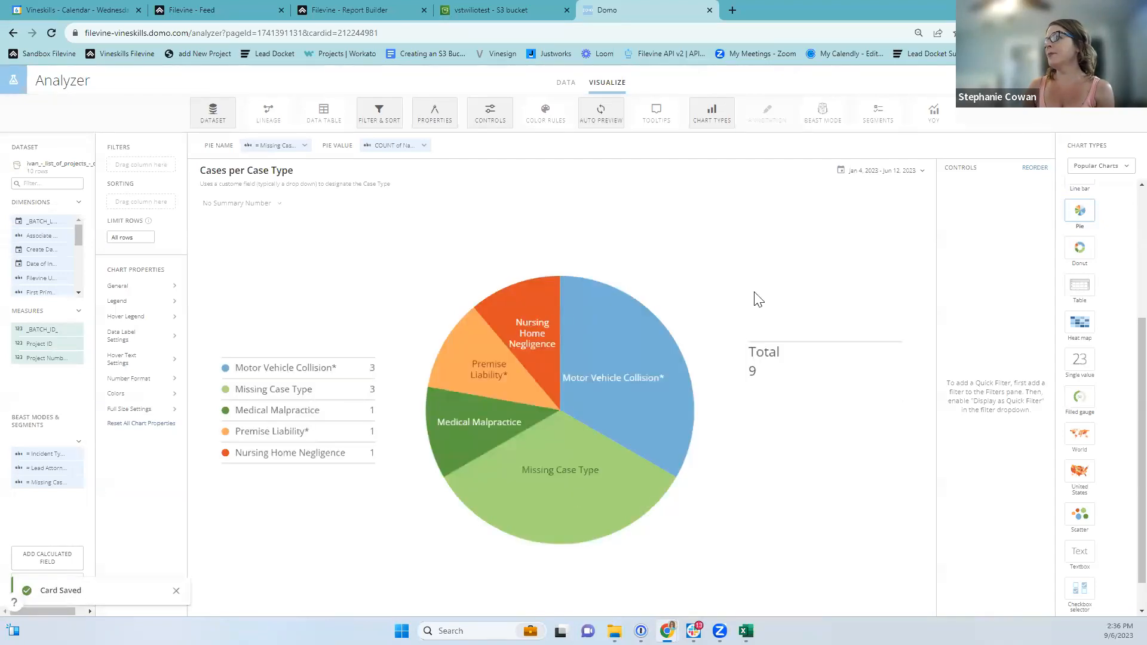
pyautogui.click(1124, 81)
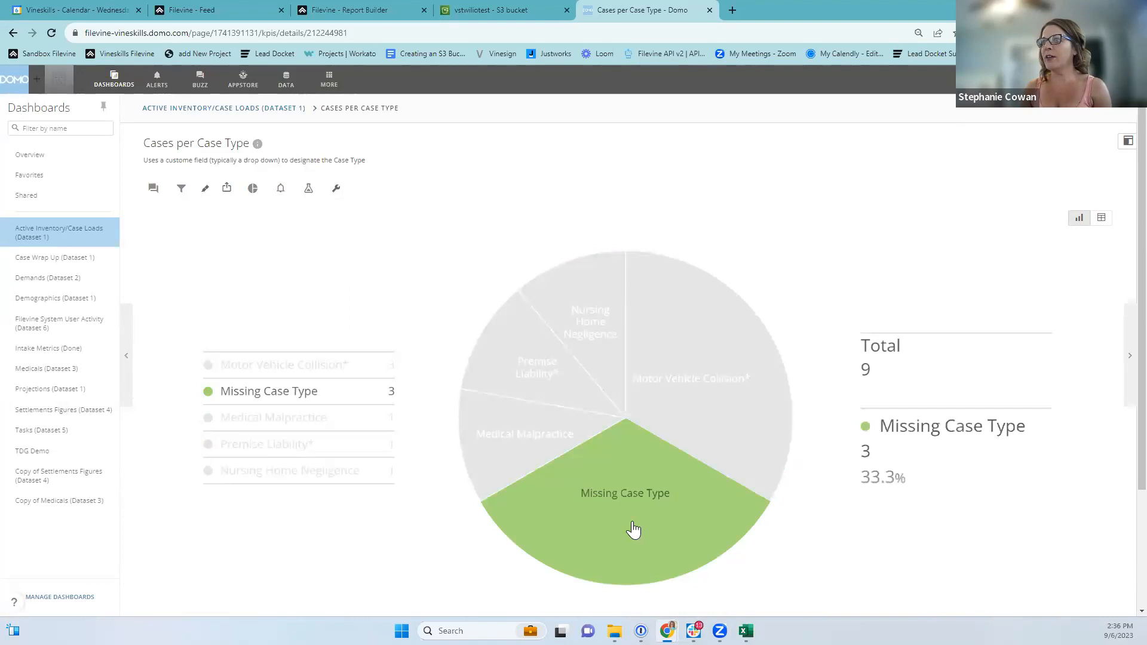
# Drill into the Missing Case Type slice's records, then go back to Active Inventory/Case Loads.
pyautogui.click(648, 480)
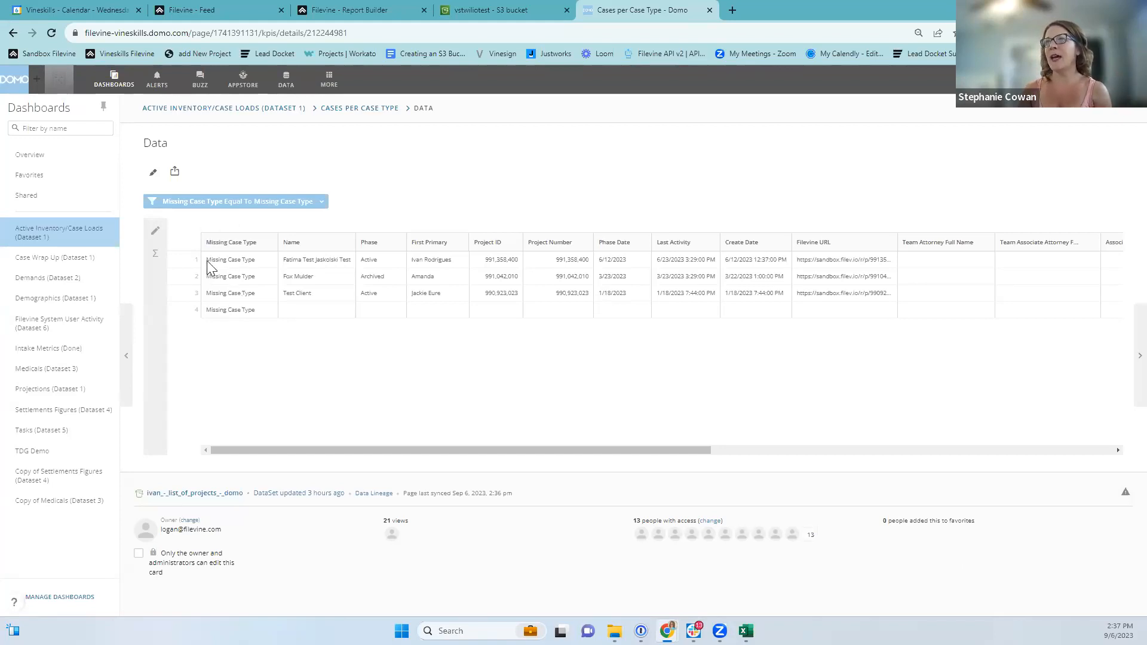
pyautogui.click(245, 109)
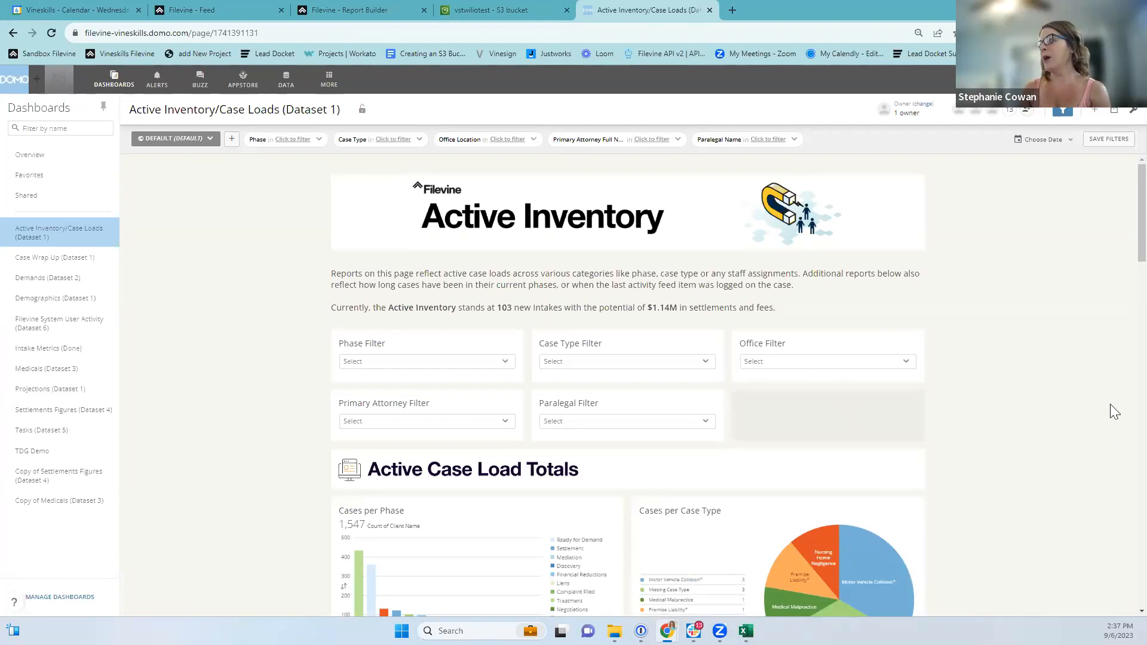
# Look over the Active Inventory charts and open the Cases per Phase card details (1,547 cases).
pyautogui.scroll(-3, 1063, 400)
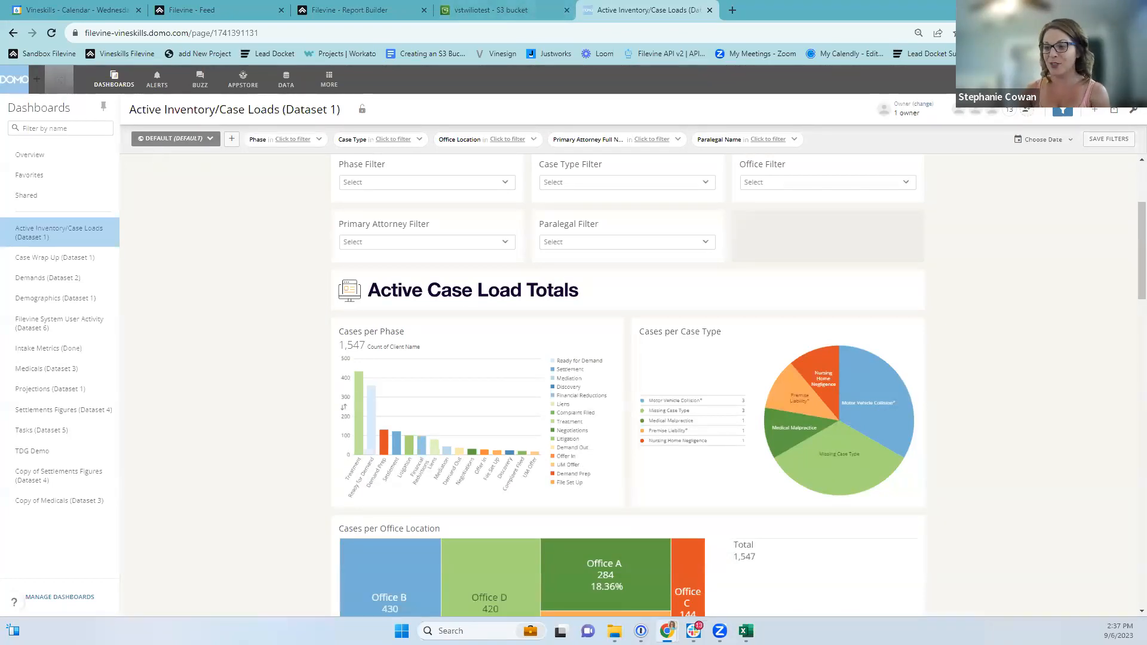
pyautogui.scroll(-10, 915, 297)
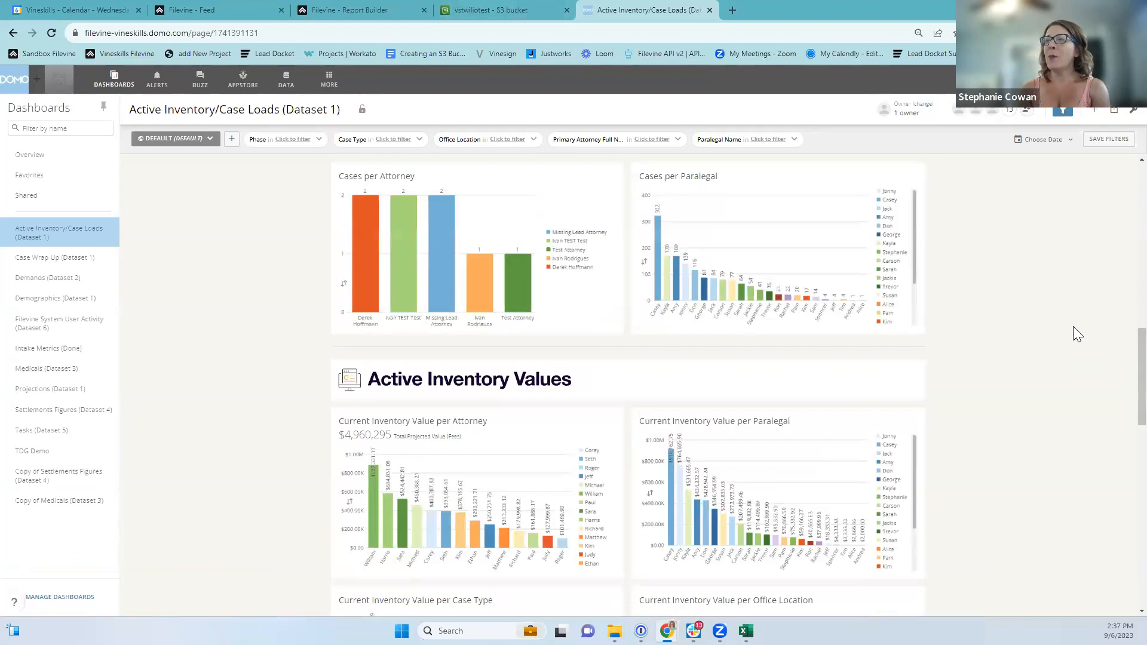
pyautogui.scroll(1, 171, 558)
pyautogui.scroll(3, 153, 454)
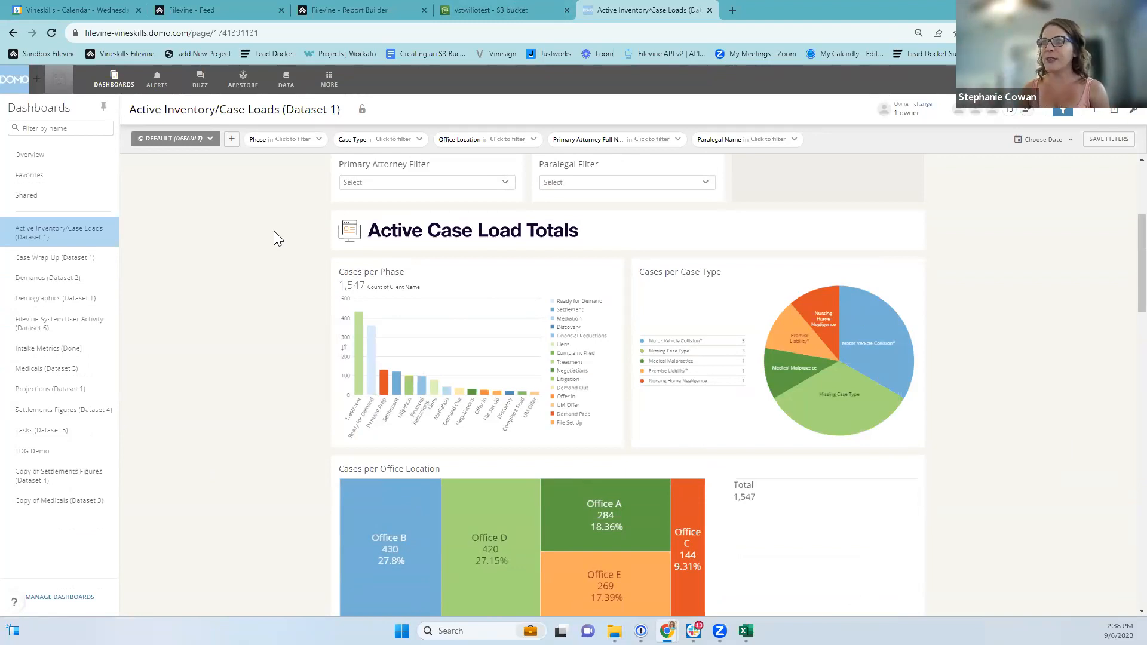
pyautogui.scroll(-2, 691, 486)
pyautogui.scroll(3, 489, 335)
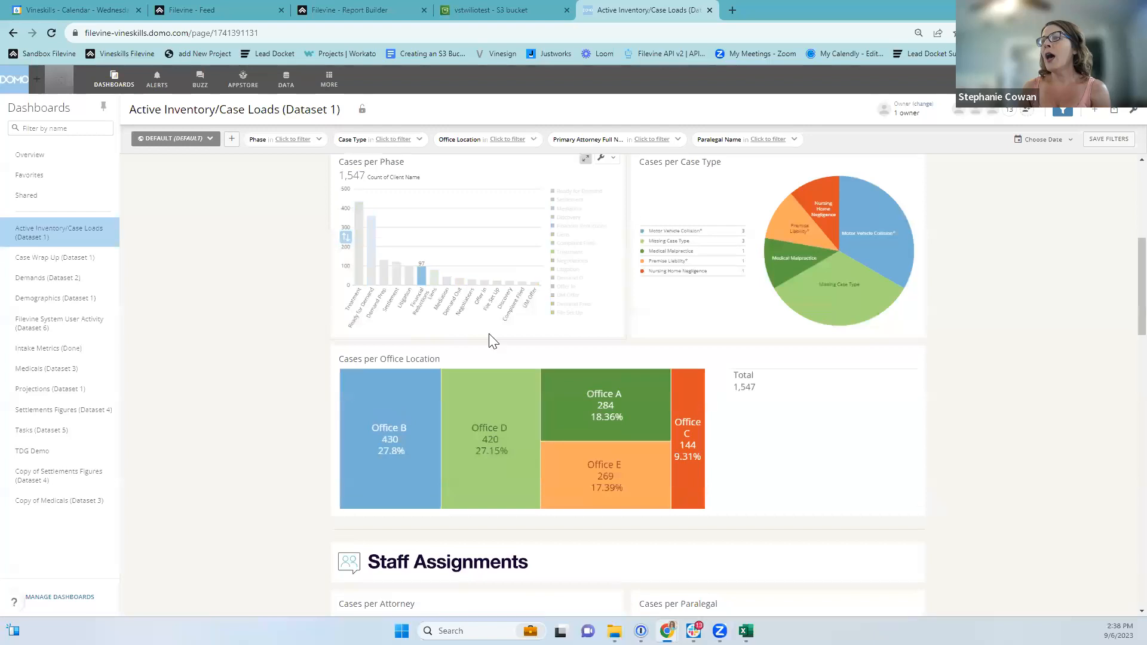
pyautogui.moveTo(356, 442)
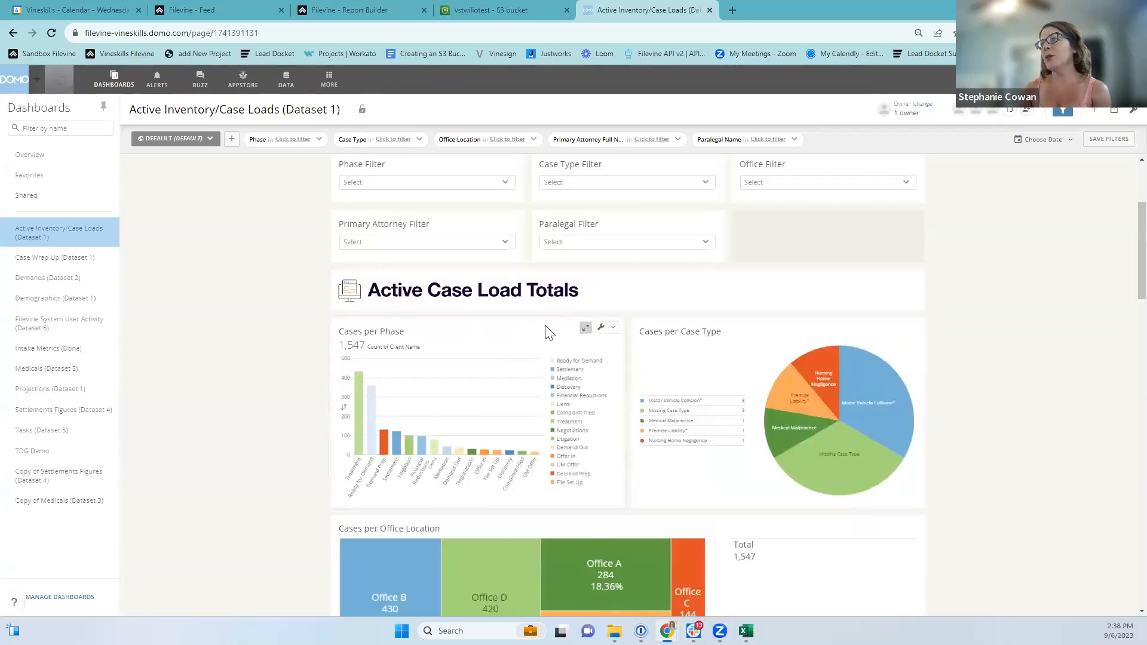
pyautogui.click(385, 334)
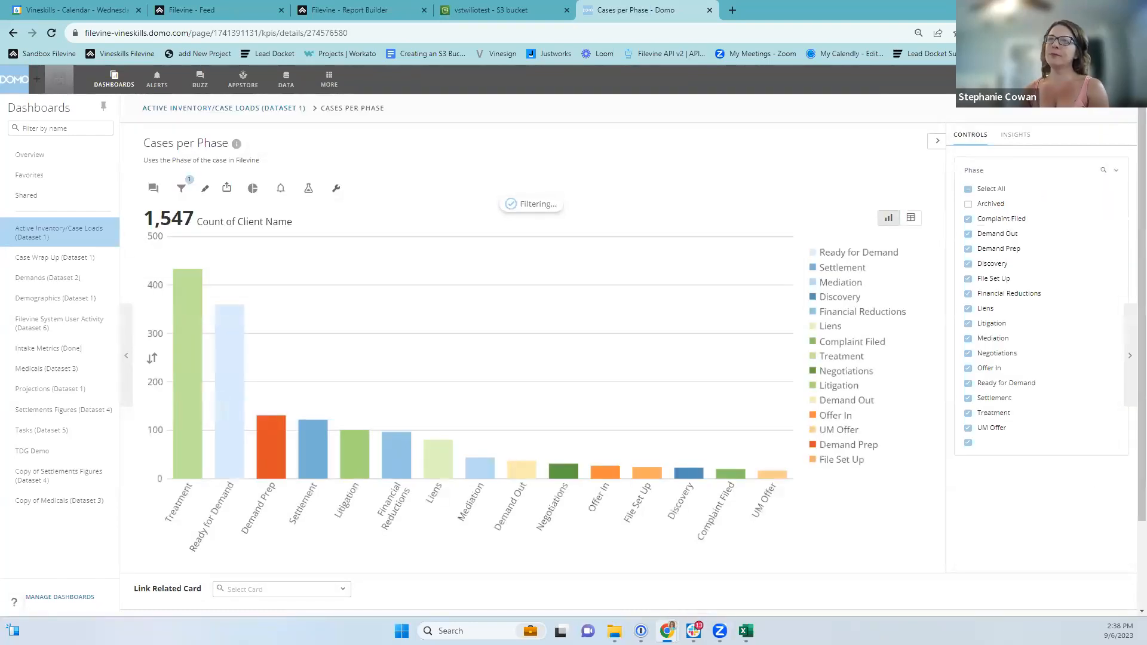
# Open Edit Drill Path from the Cases per Phase card's wrench menu.
pyautogui.moveTo(197, 302)
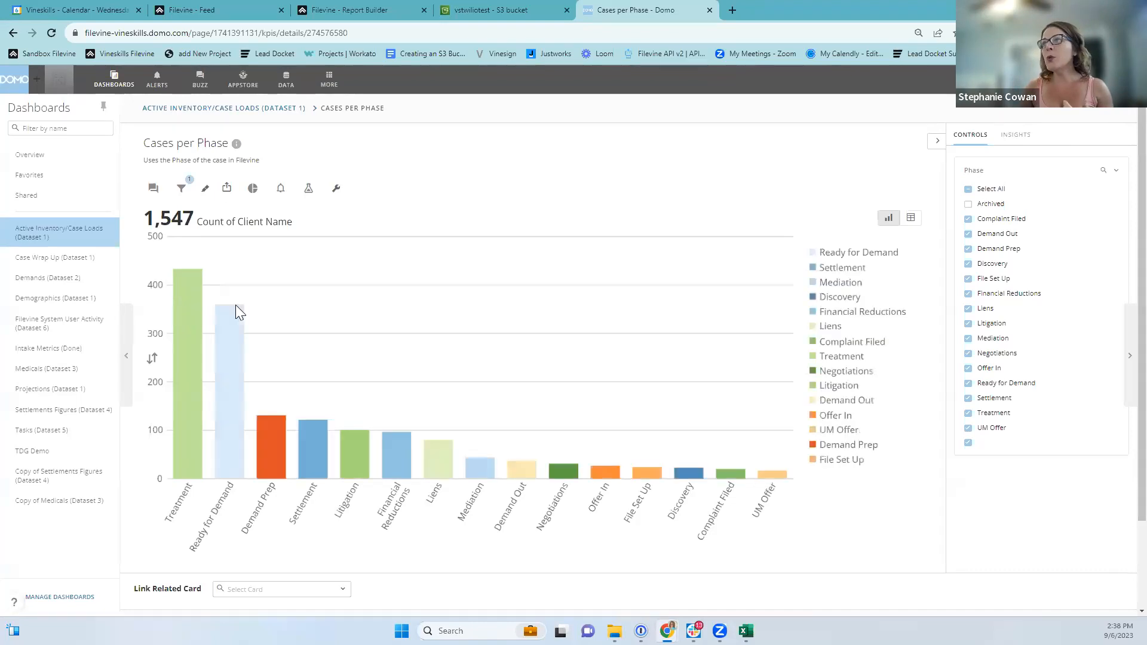
pyautogui.click(337, 191)
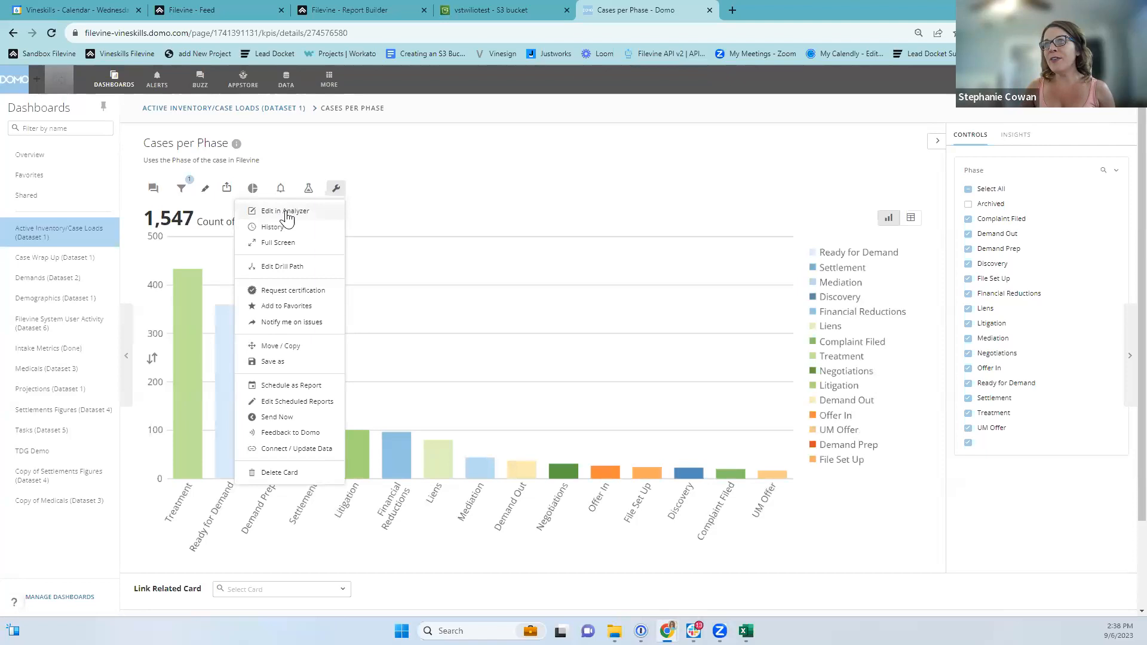
pyautogui.click(275, 270)
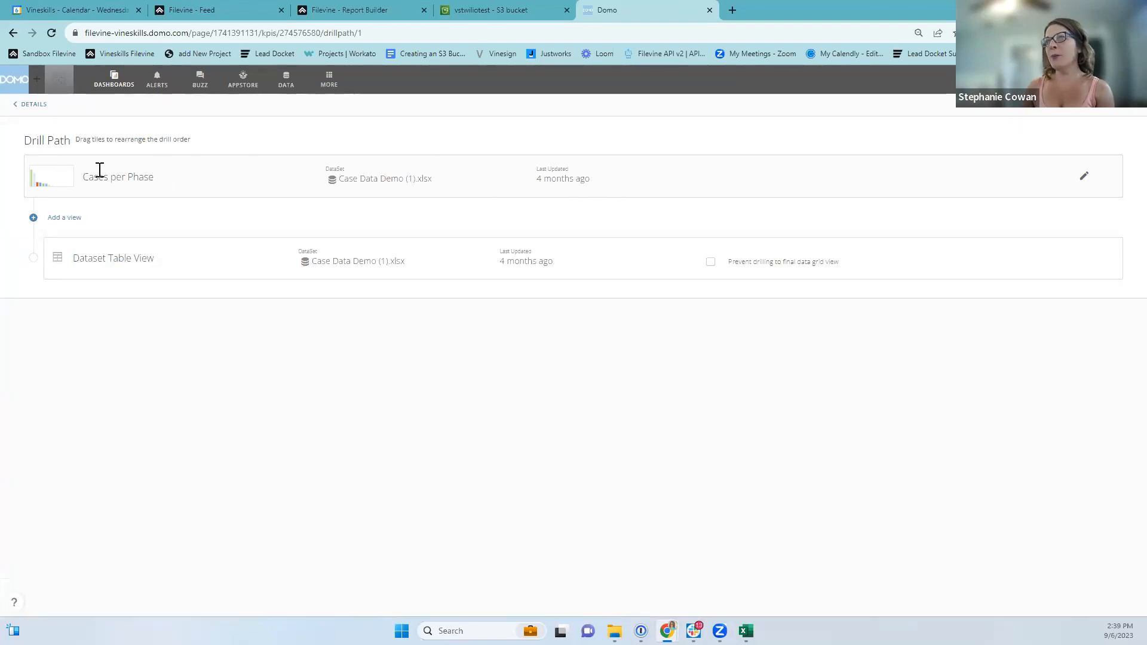
# Add a new drill view and put the Phase dimension into its Filters.
pyautogui.click(62, 219)
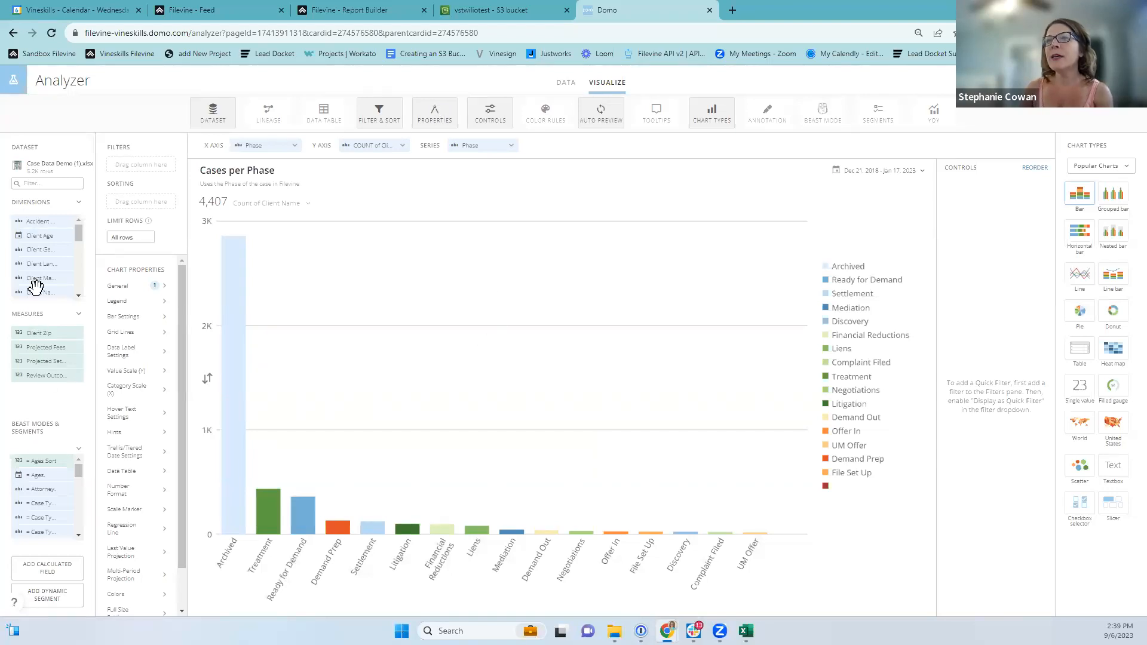
pyautogui.scroll(-6, 42, 266)
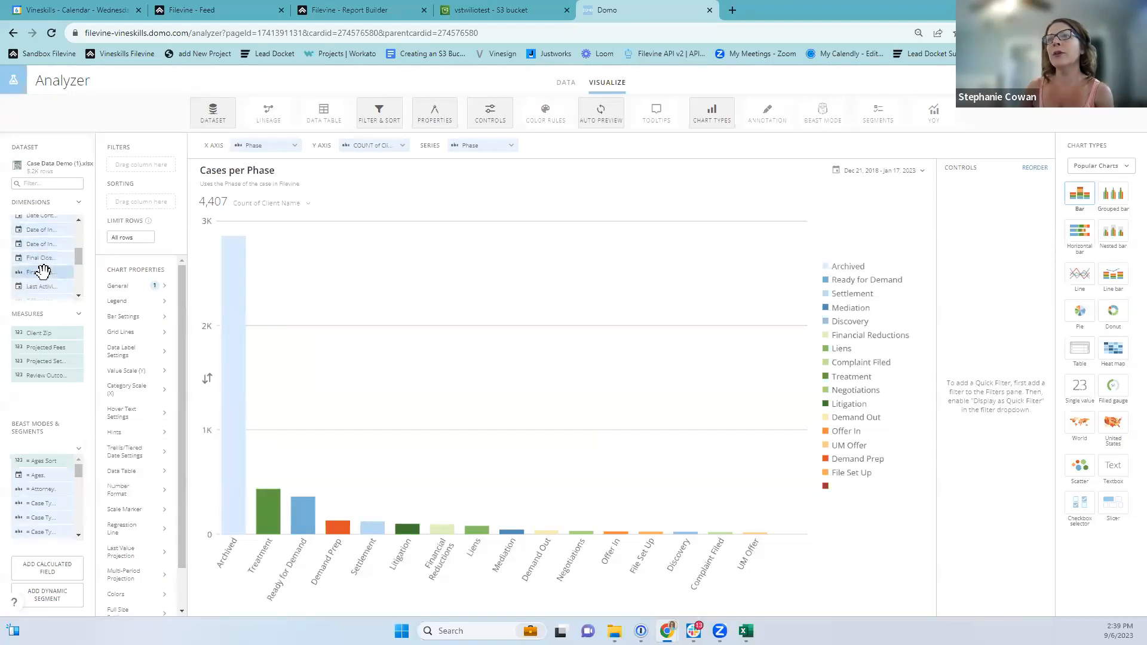
pyautogui.scroll(3, 51, 274)
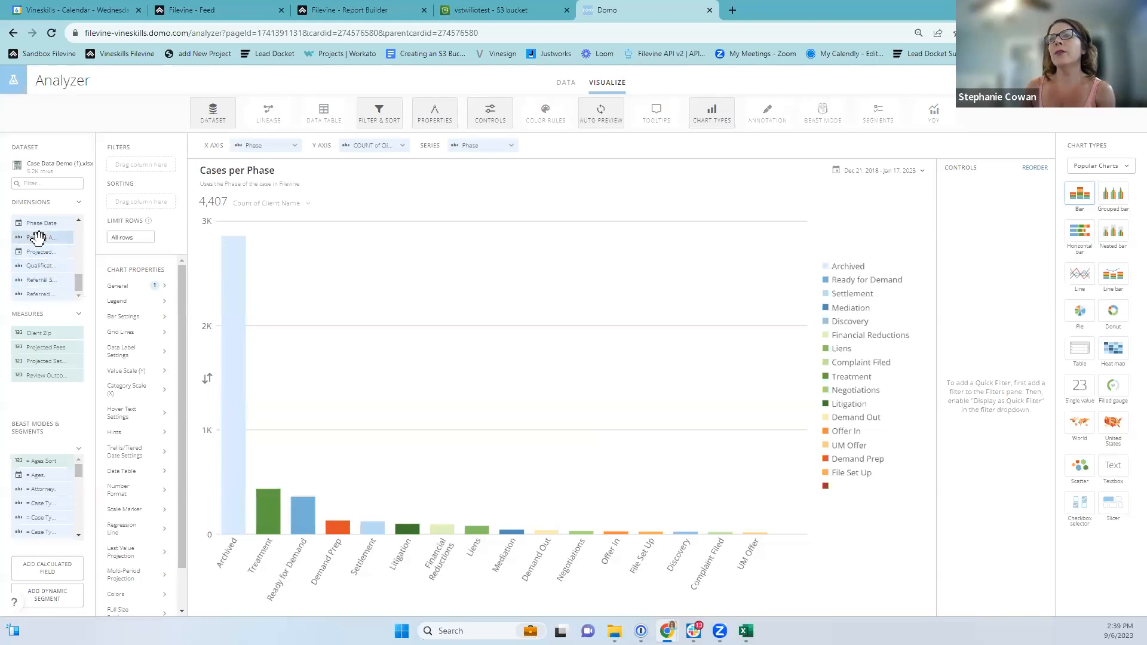
pyautogui.moveTo(51, 261); pyautogui.dragTo(149, 166)
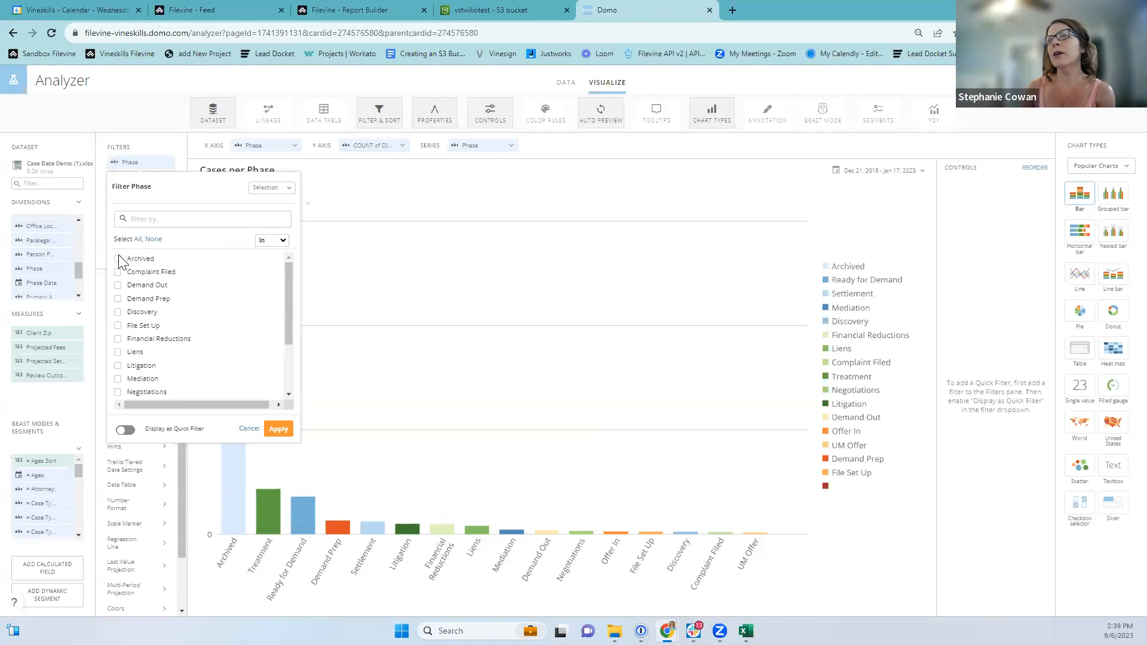
# Set the Phase filter to Not In with Archived checked and apply it.
pyautogui.click(283, 240)
pyautogui.click(266, 256)
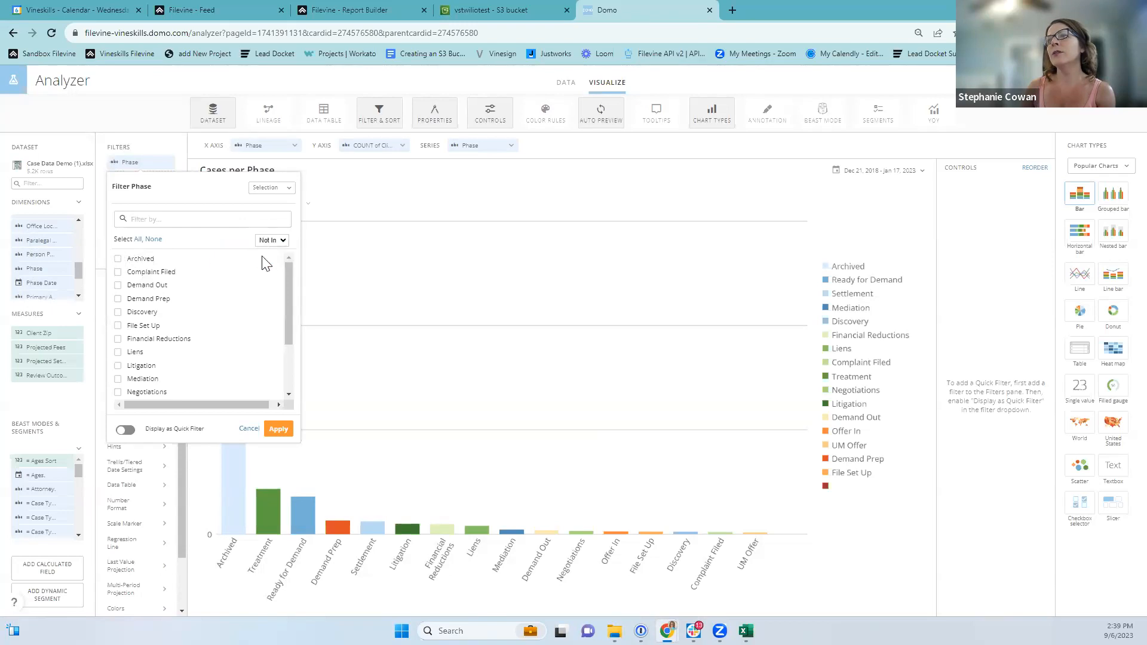
pyautogui.click(117, 259)
pyautogui.click(279, 466)
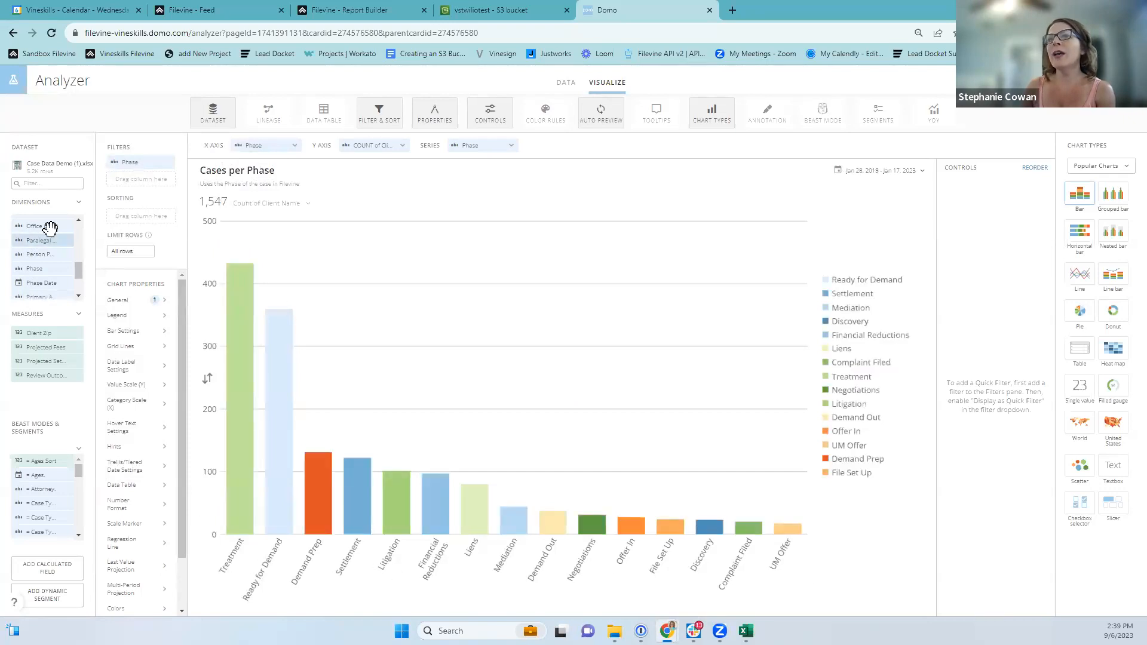
# Put Paralegal Name on the X Axis and Series, then reapply the Archived exclusion.
pyautogui.moveTo(41, 239); pyautogui.dragTo(257, 145)
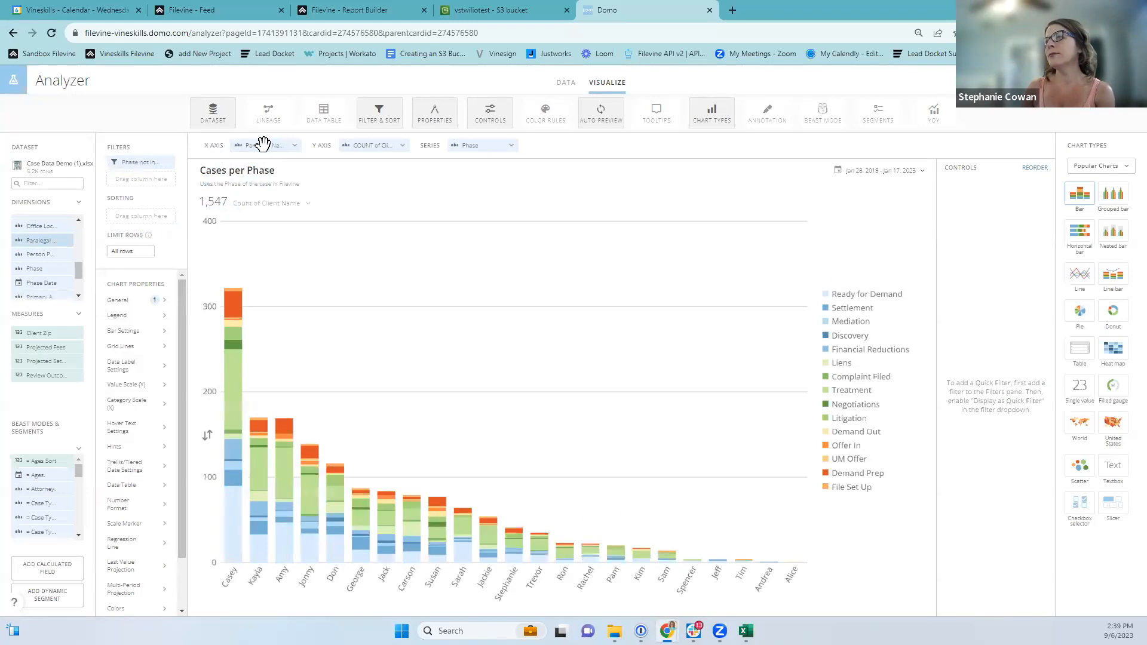
pyautogui.moveTo(31, 254); pyautogui.dragTo(481, 146)
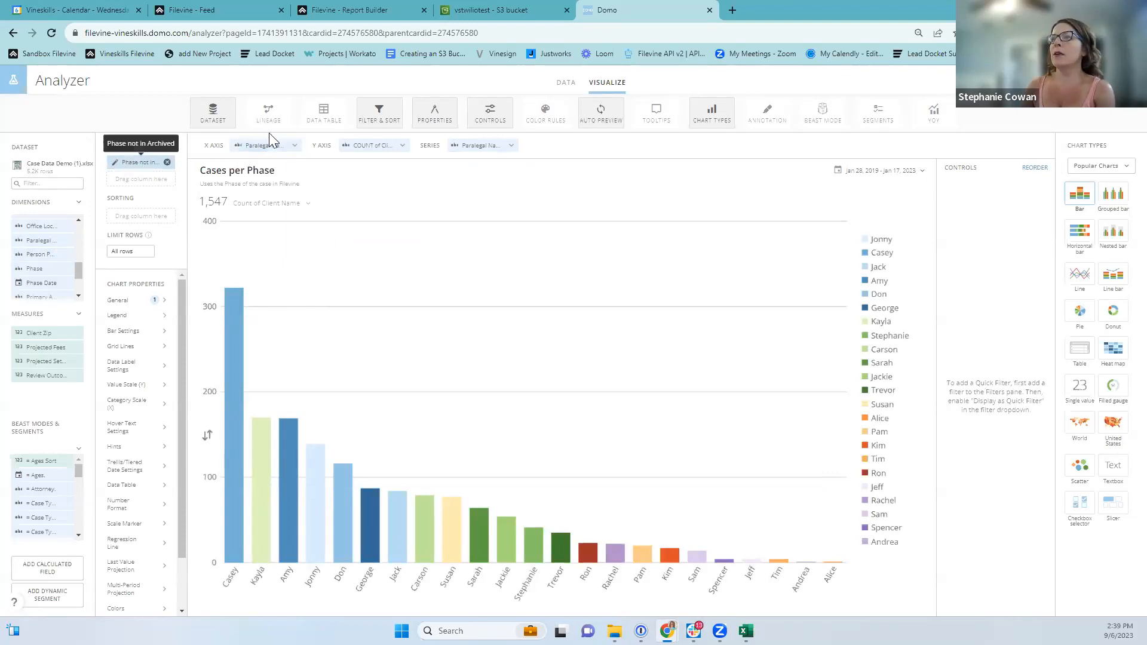
pyautogui.click(150, 162)
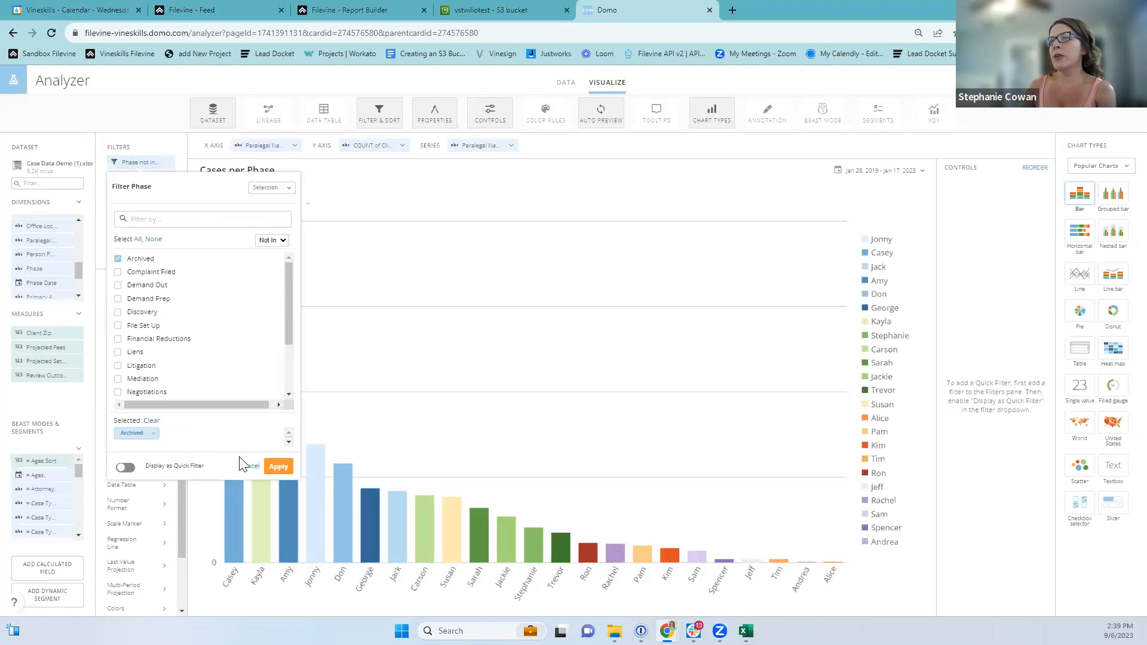
pyautogui.click(279, 468)
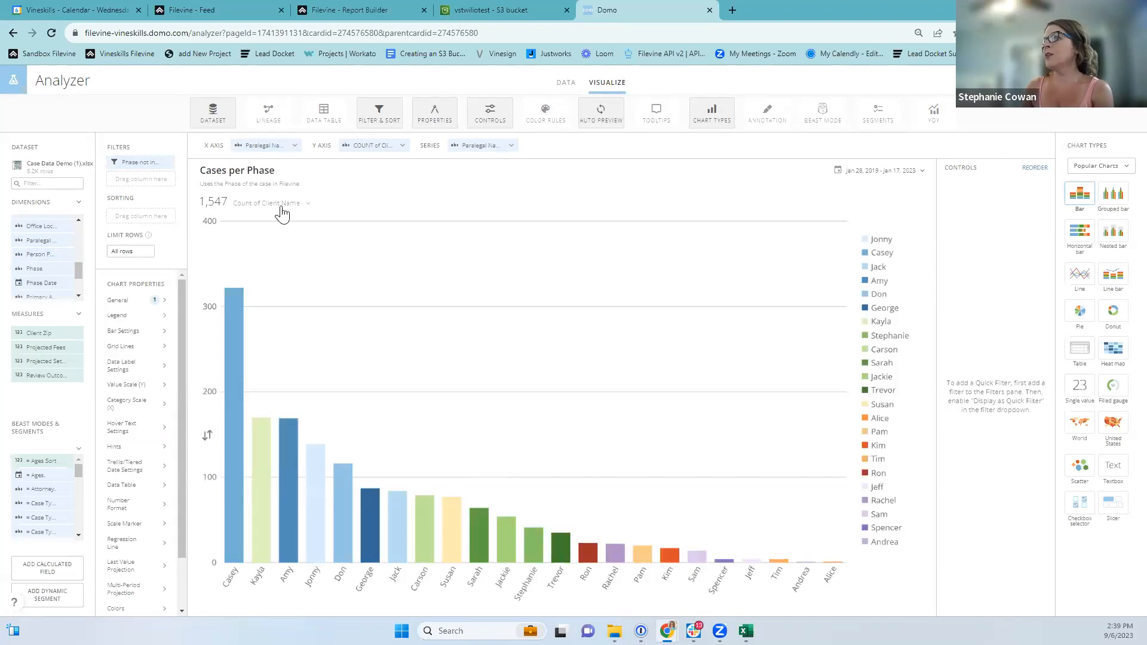
pyautogui.click(376, 179)
# Retitle the card 'Cases in [Phase filter smart text] per Paralegal' and save it.
pyautogui.tripleClick(524, 278)
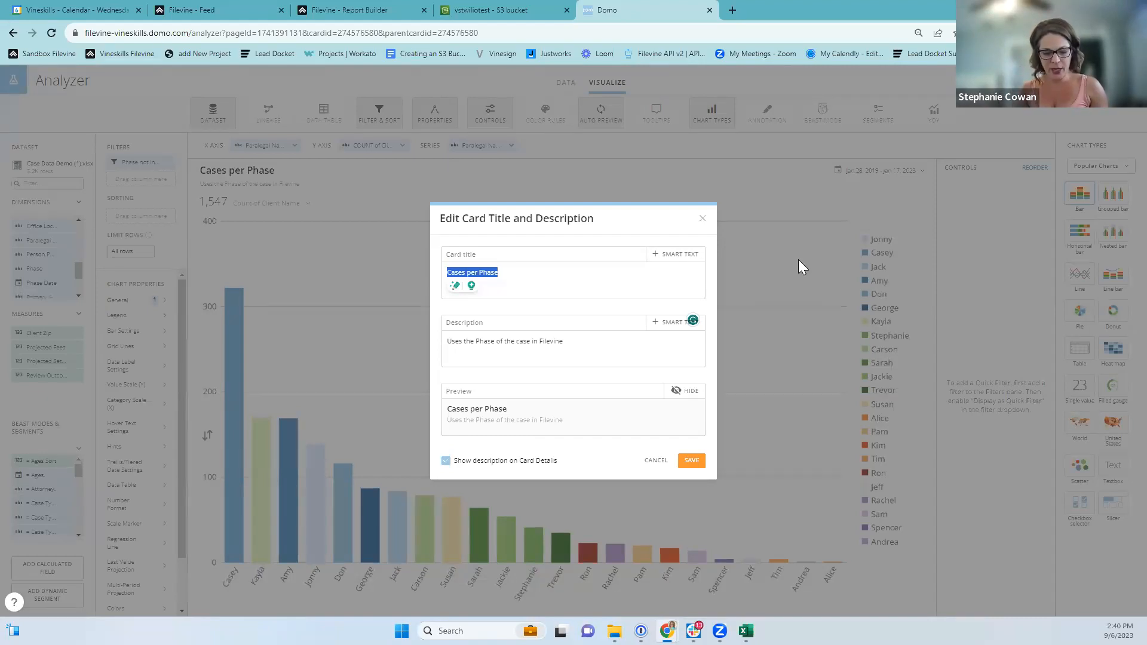
pyautogui.write('Cases')
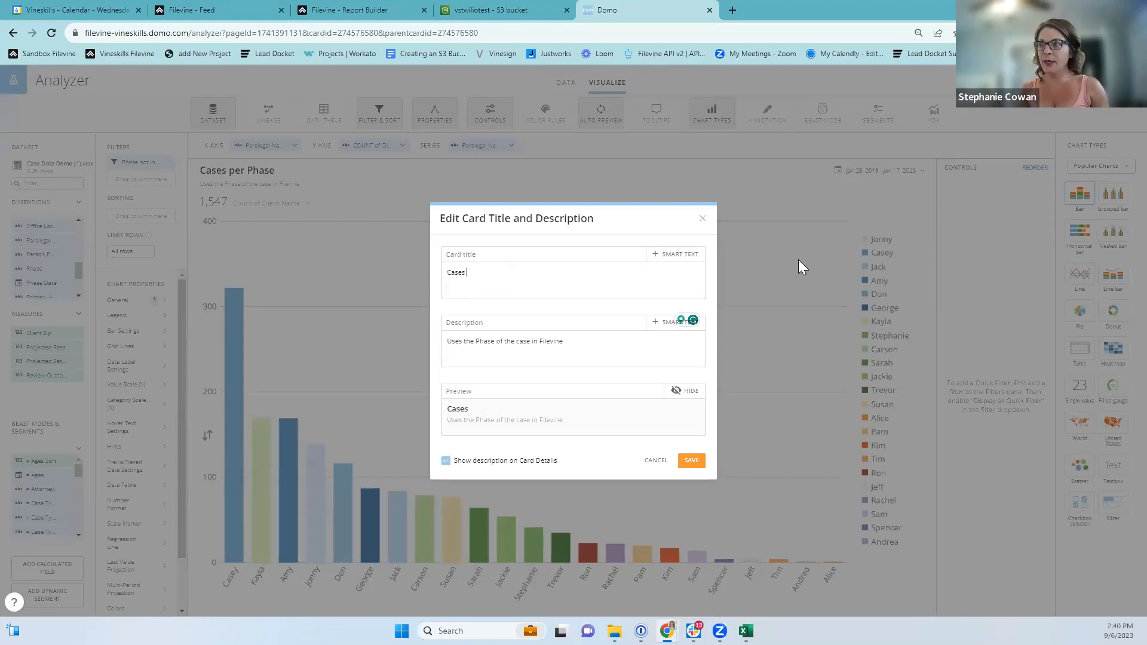
pyautogui.write(' in')
pyautogui.click(665, 261)
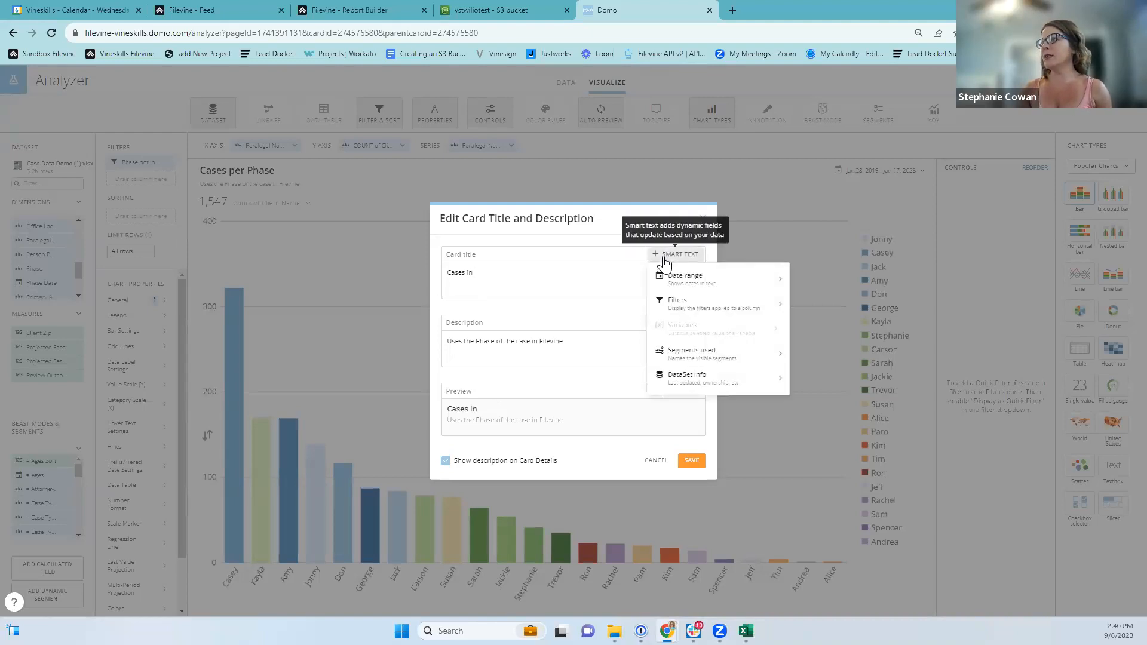
pyautogui.click(686, 302)
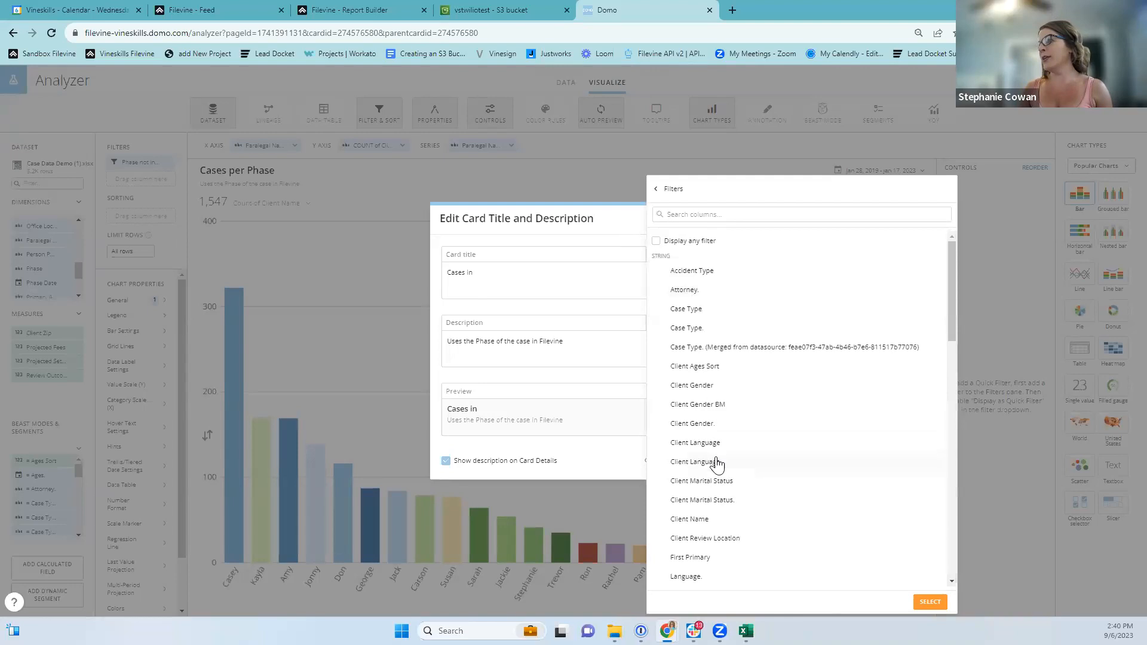
pyautogui.scroll(-4, 711, 490)
pyautogui.click(688, 492)
pyautogui.click(931, 602)
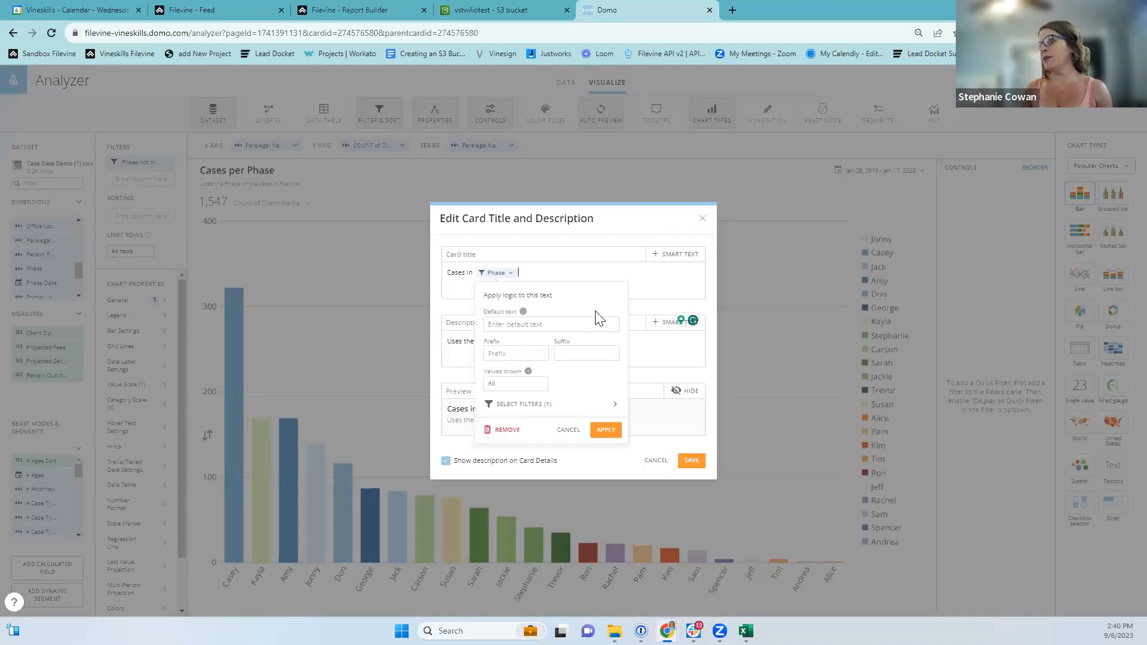
pyautogui.click(603, 429)
pyautogui.click(565, 272)
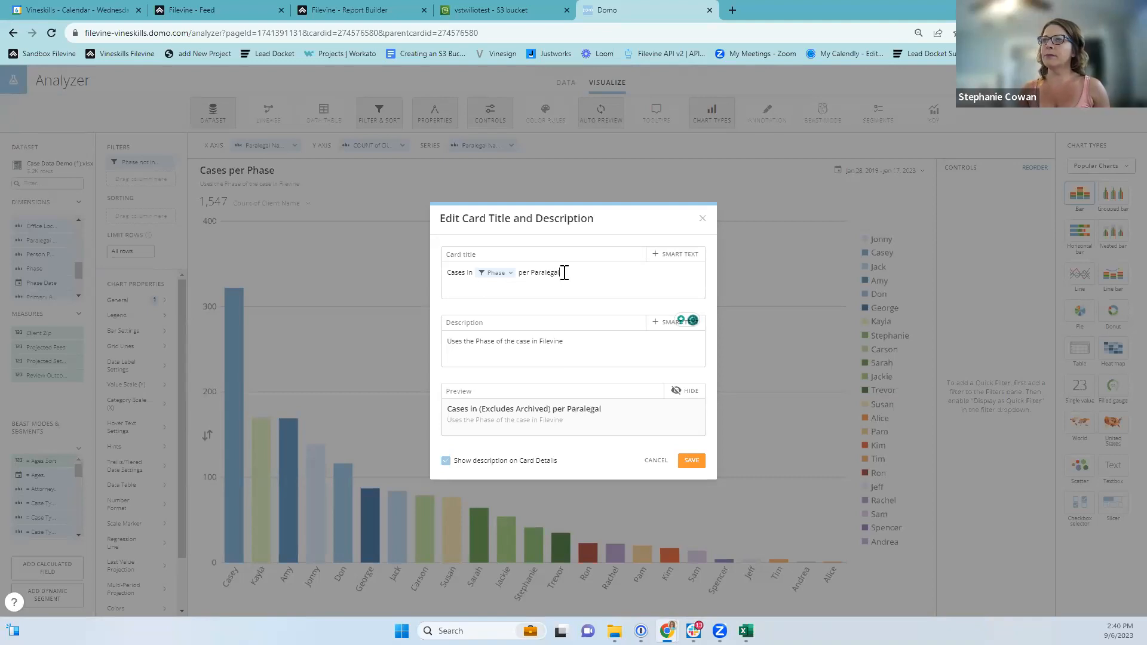
pyautogui.click(691, 461)
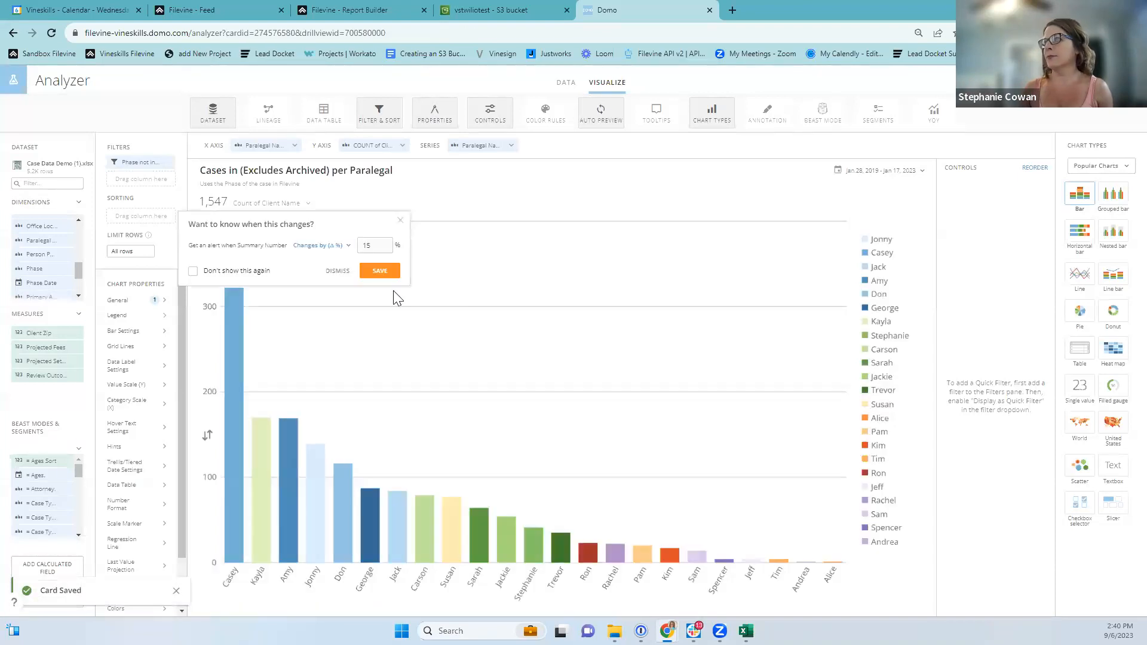
pyautogui.click(362, 271)
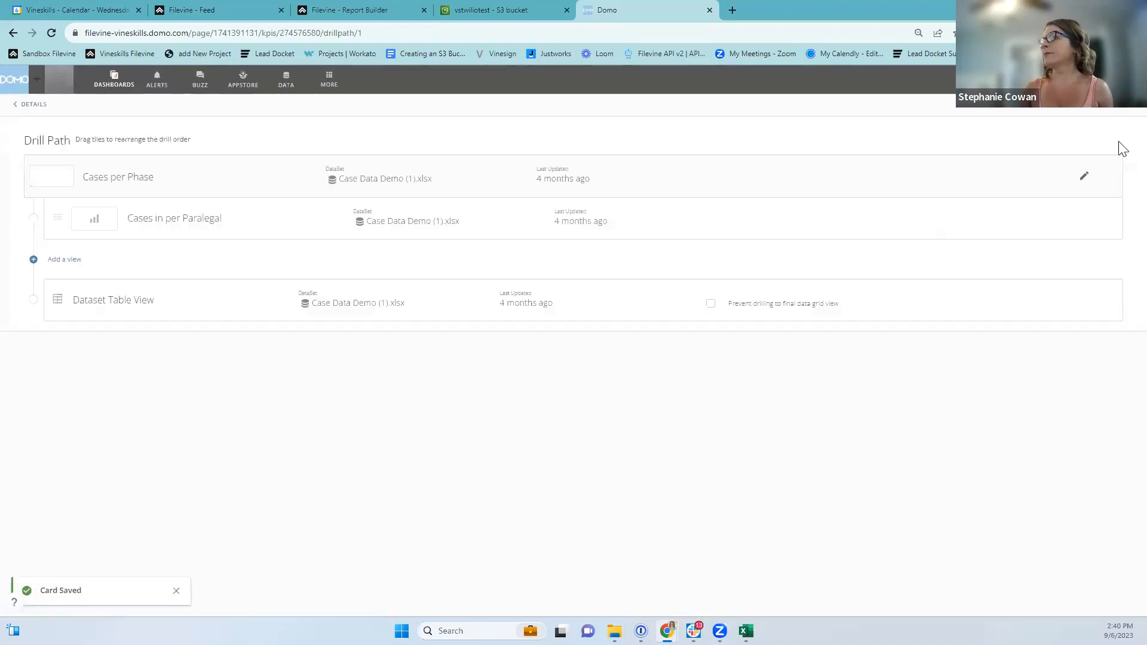
# Drill into the Treatment bar to confirm the 433-case per-paralegal view, then return to the dashboard.
pyautogui.click(34, 104)
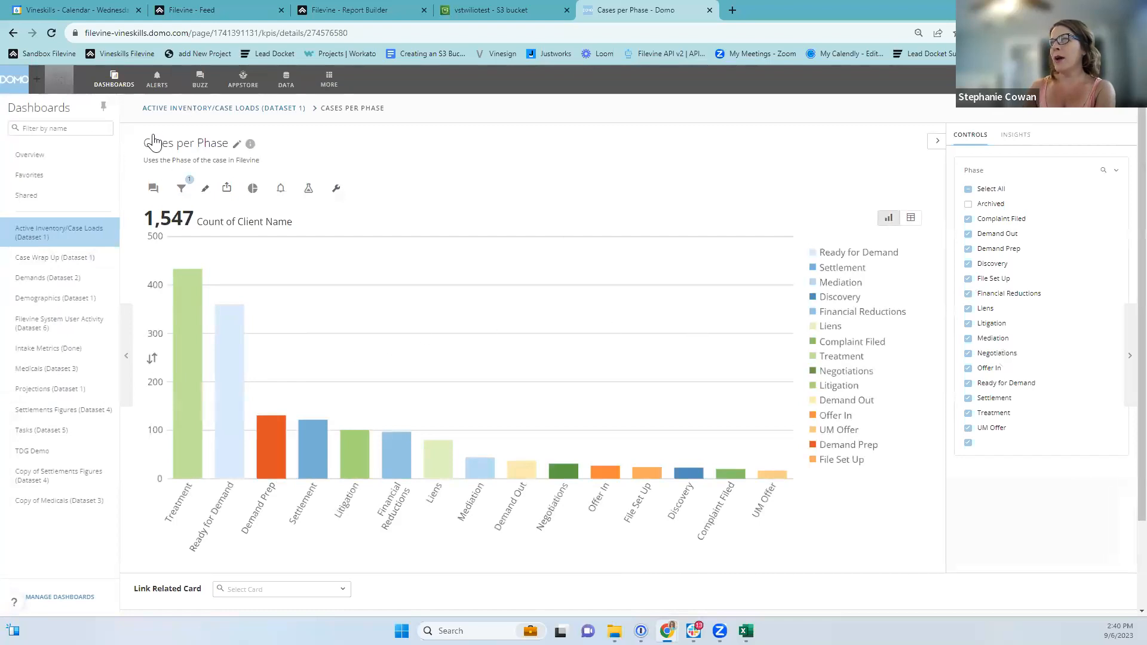
pyautogui.click(188, 317)
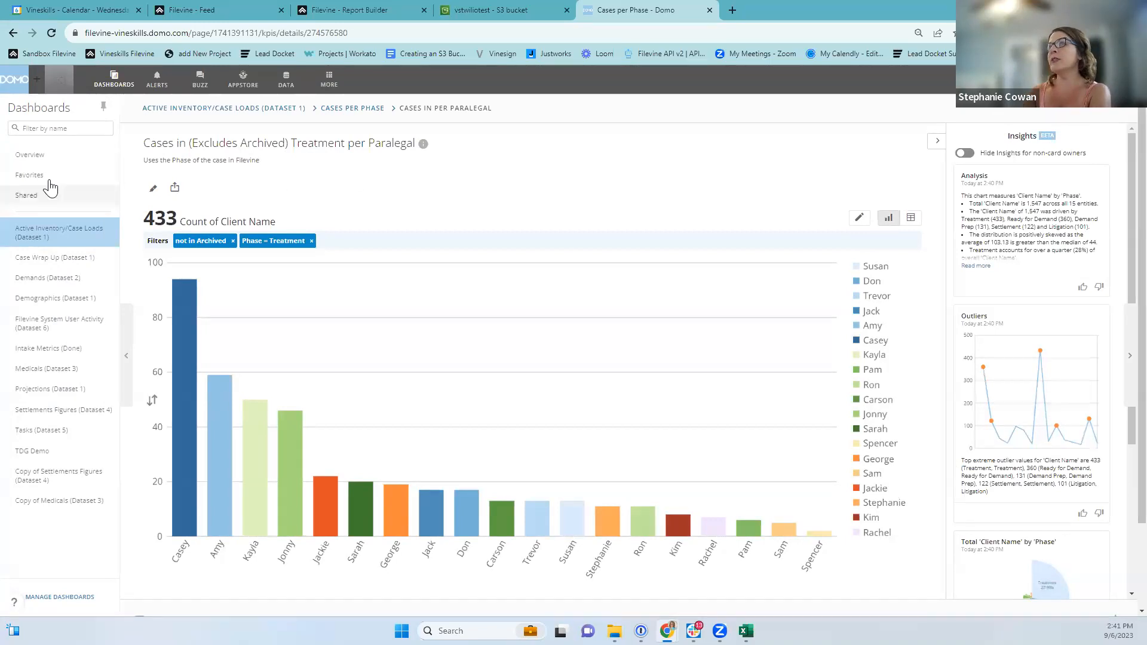
pyautogui.click(267, 109)
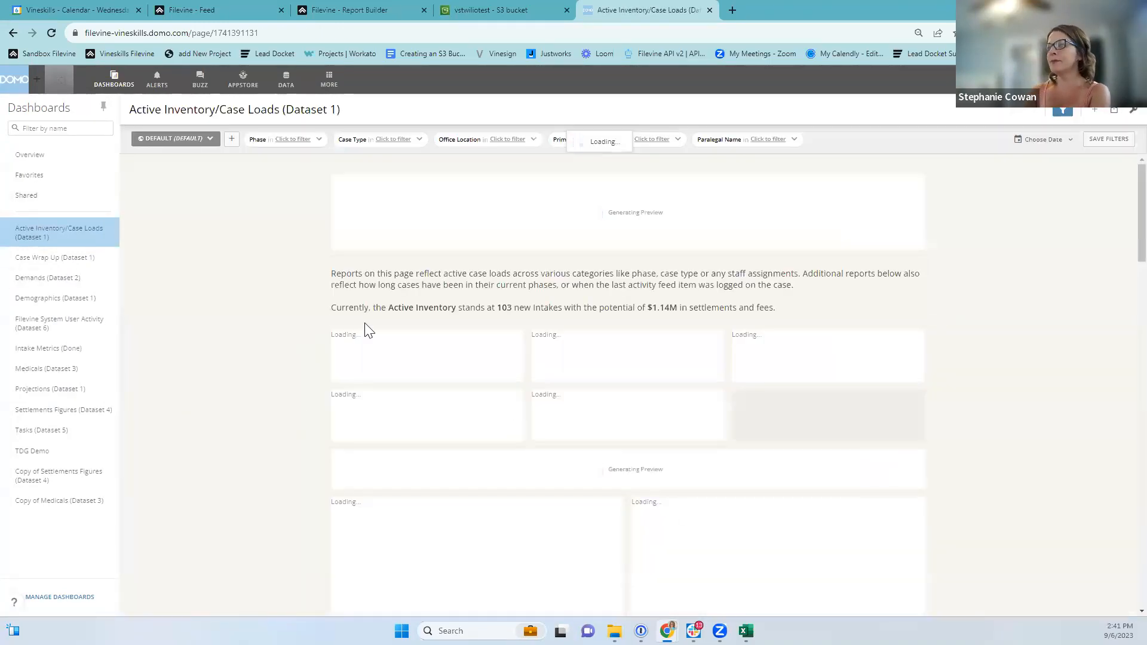
# Scroll down the Active Inventory dashboard to the Time in Phase and Last Activity Reports charts.
pyautogui.scroll(-3, 843, 440)
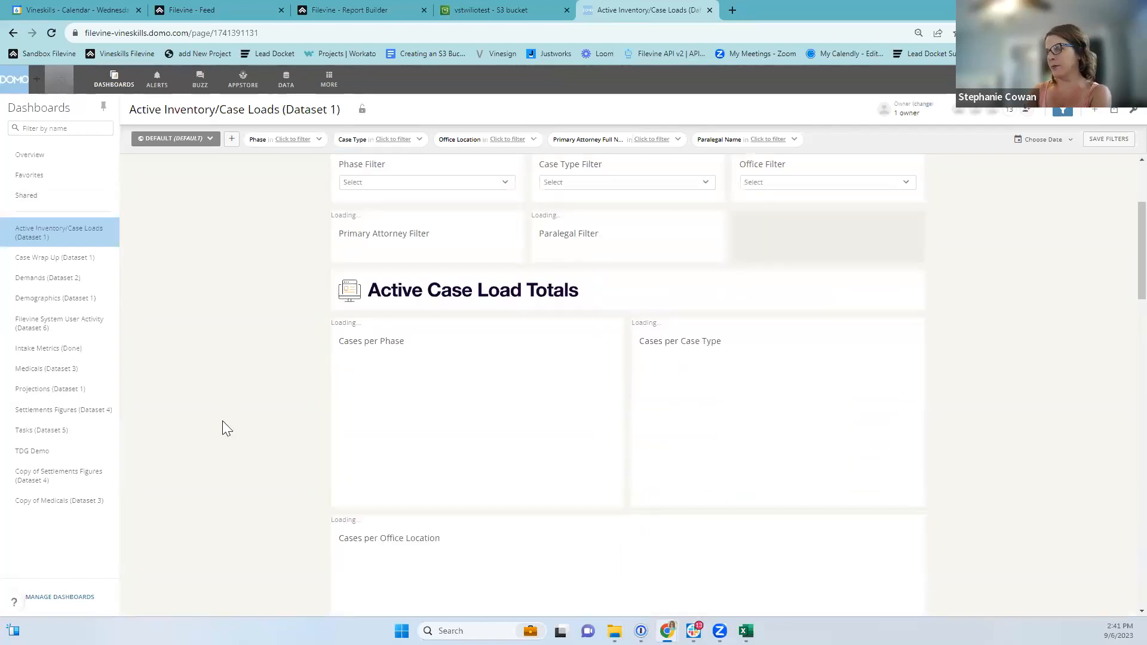
pyautogui.scroll(-5, 228, 438)
pyautogui.scroll(-12, 228, 429)
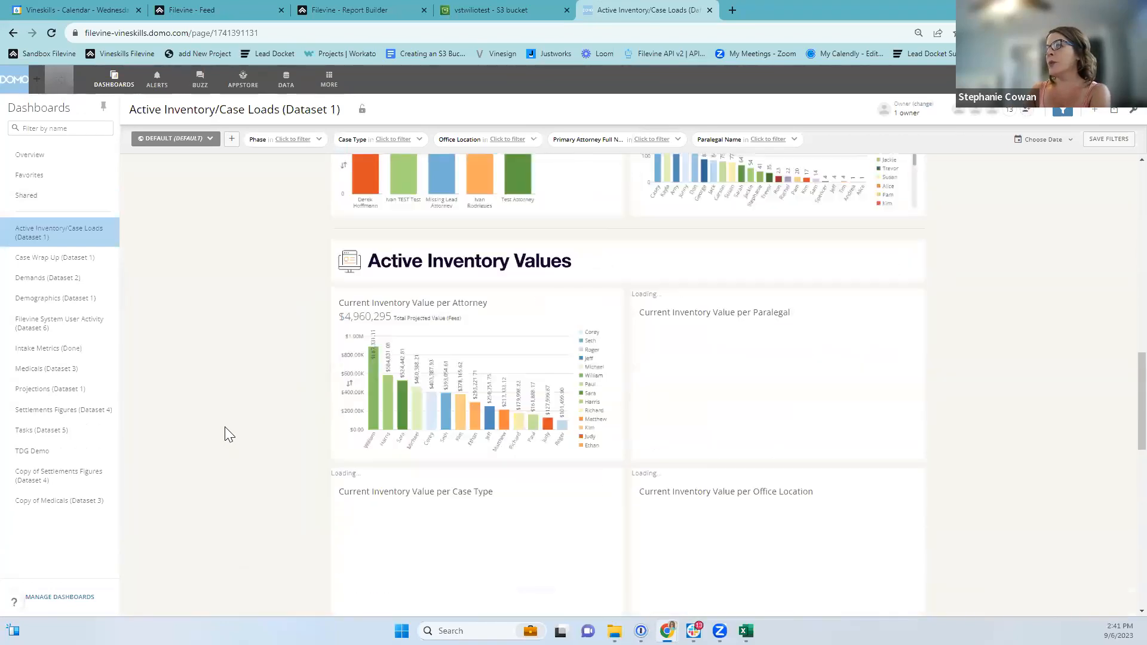
pyautogui.scroll(-5, 220, 419)
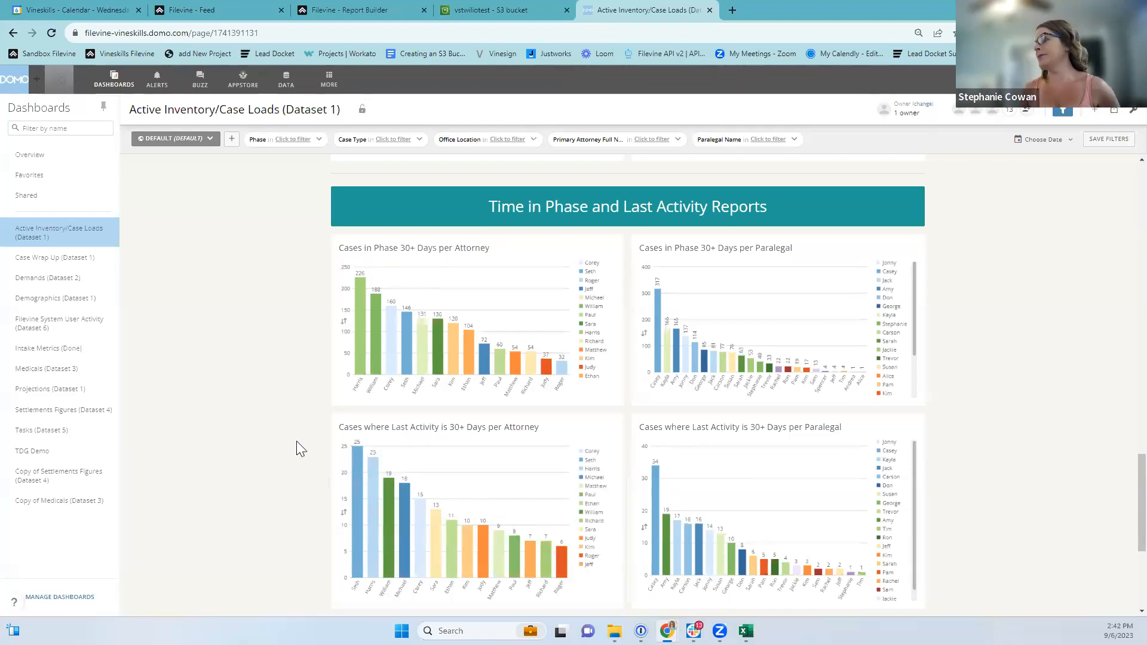
pyautogui.scroll(-4, 233, 410)
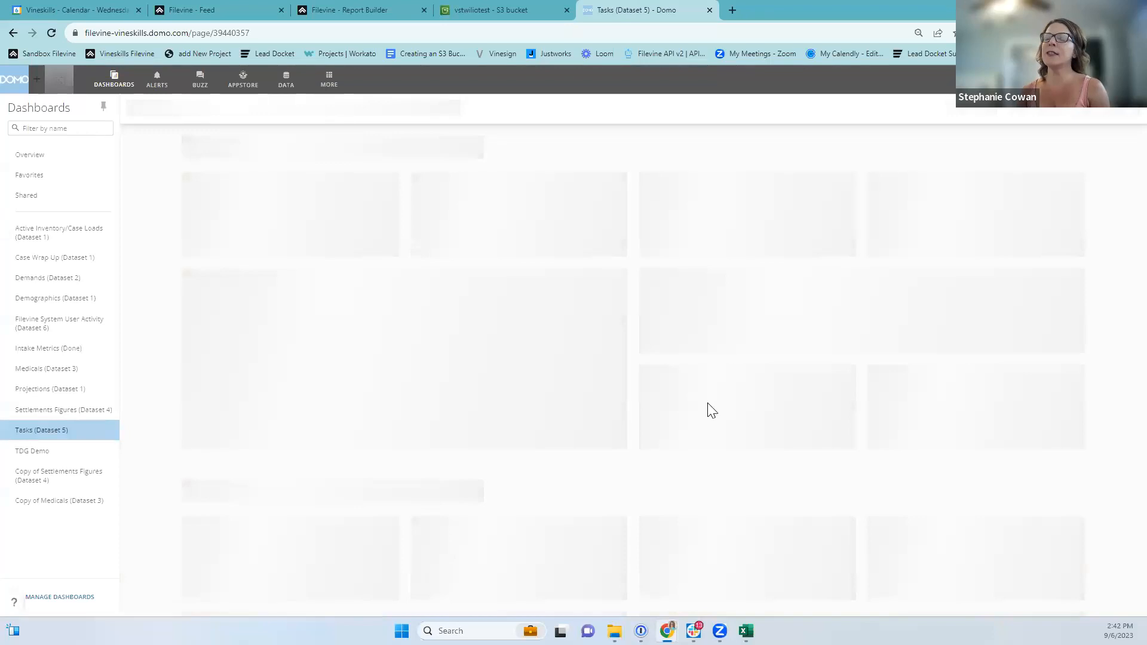
# In the S3 console's bucket list, check vineskillsdomo, then open the vstwiliotest bucket.
pyautogui.click(519, 10)
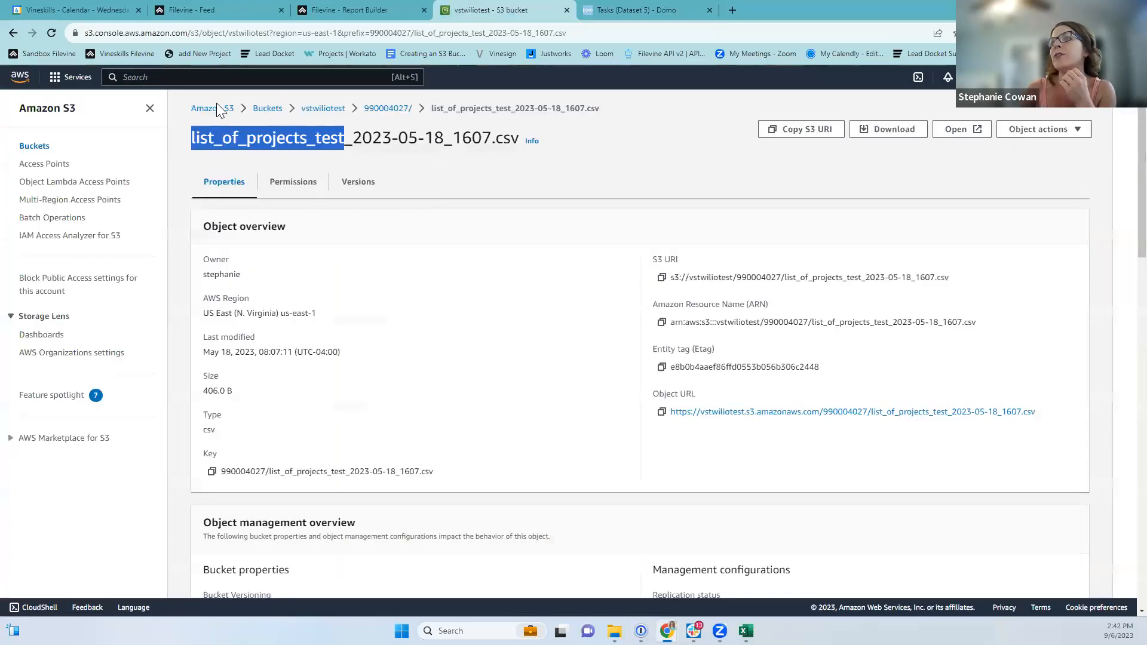
pyautogui.click(278, 112)
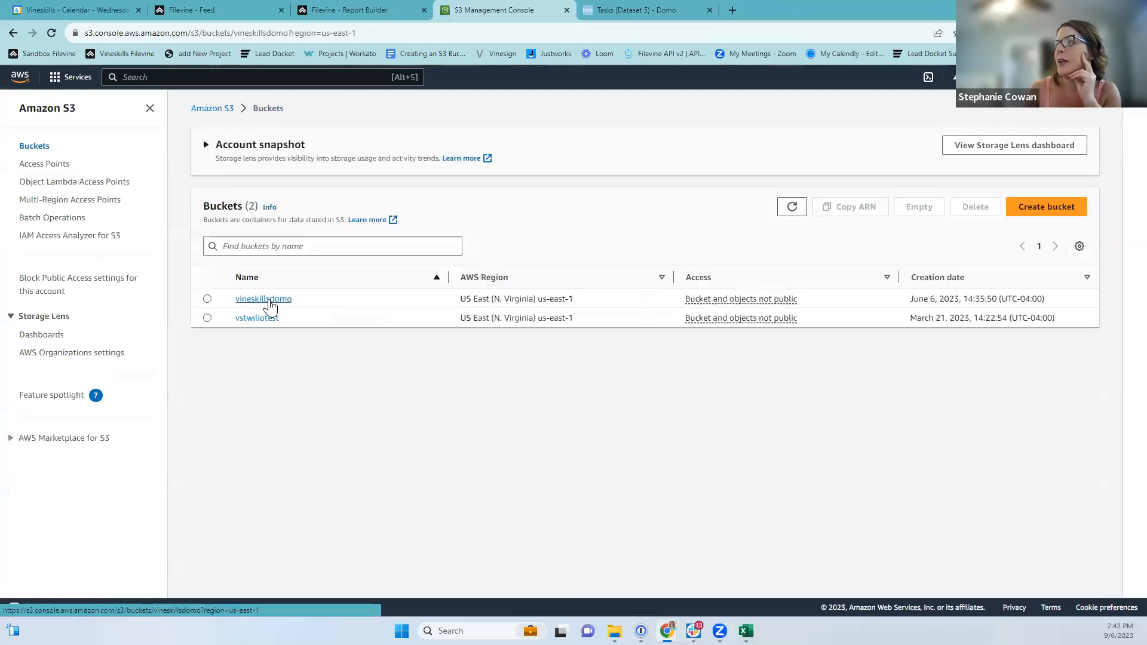
pyautogui.click(266, 299)
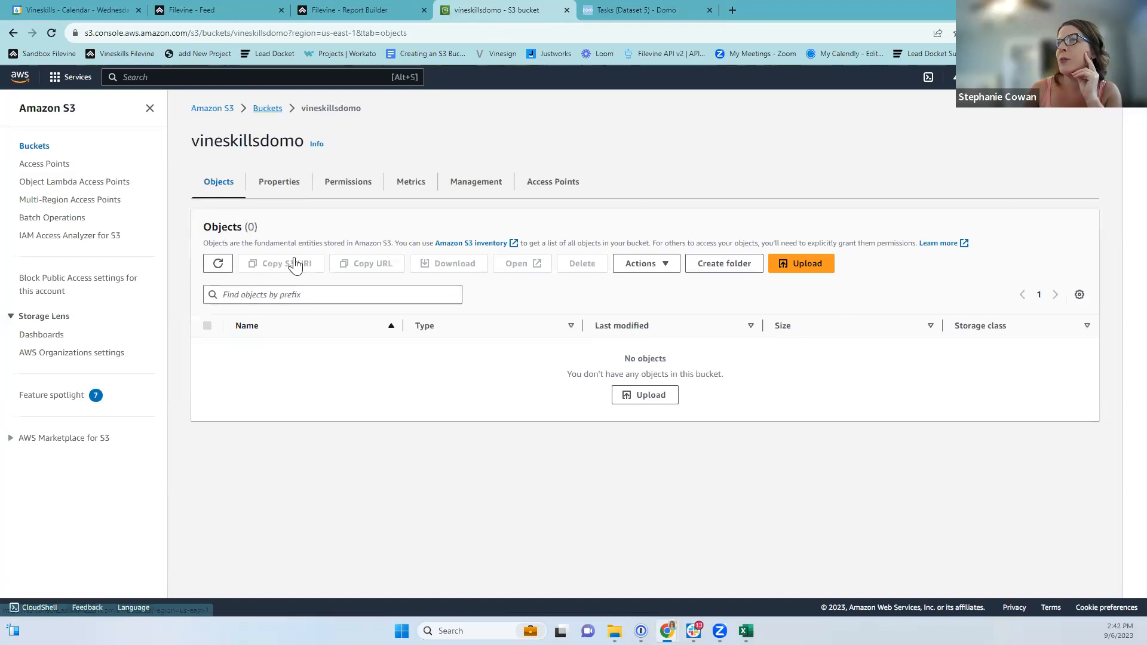
pyautogui.hotkey('alt', 'Left')
pyautogui.click(258, 319)
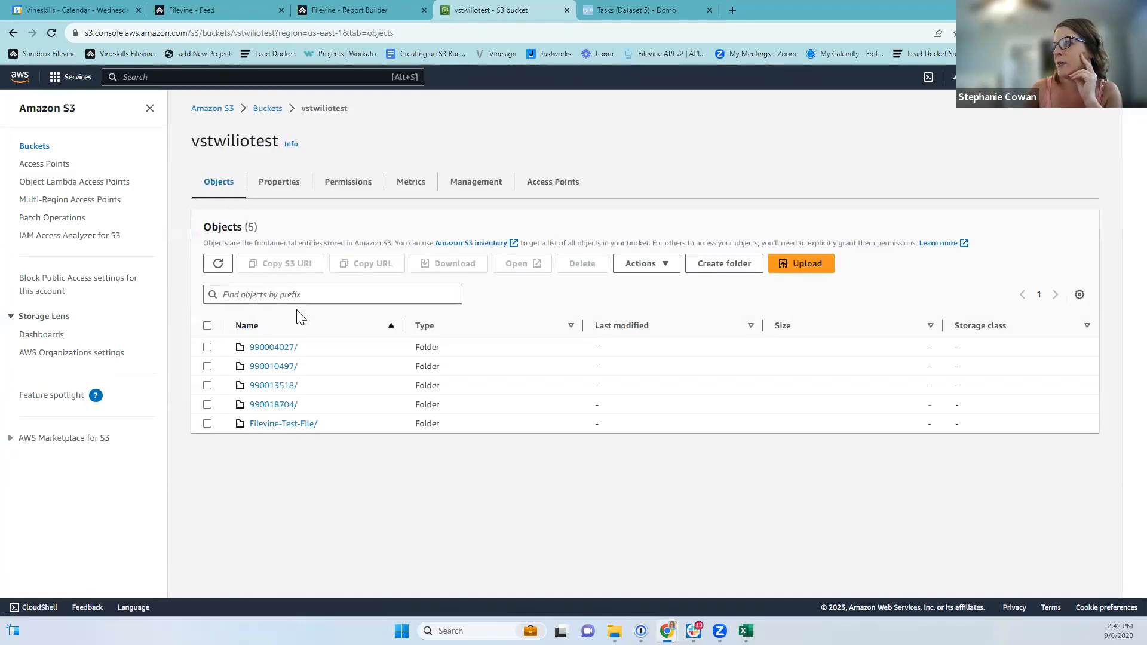
# Browse vstwiliotest folders 990004027/, 990010497/, 990013518/ until 990018704/ holding the tasks CSV.
pyautogui.click(271, 348)
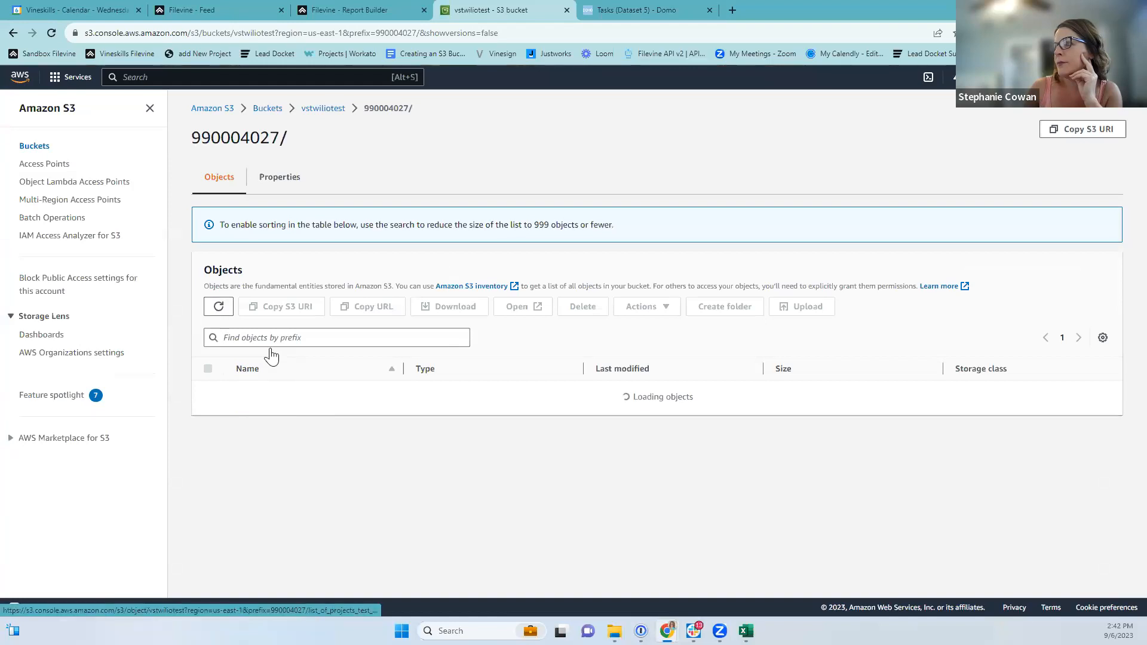
pyautogui.click(323, 109)
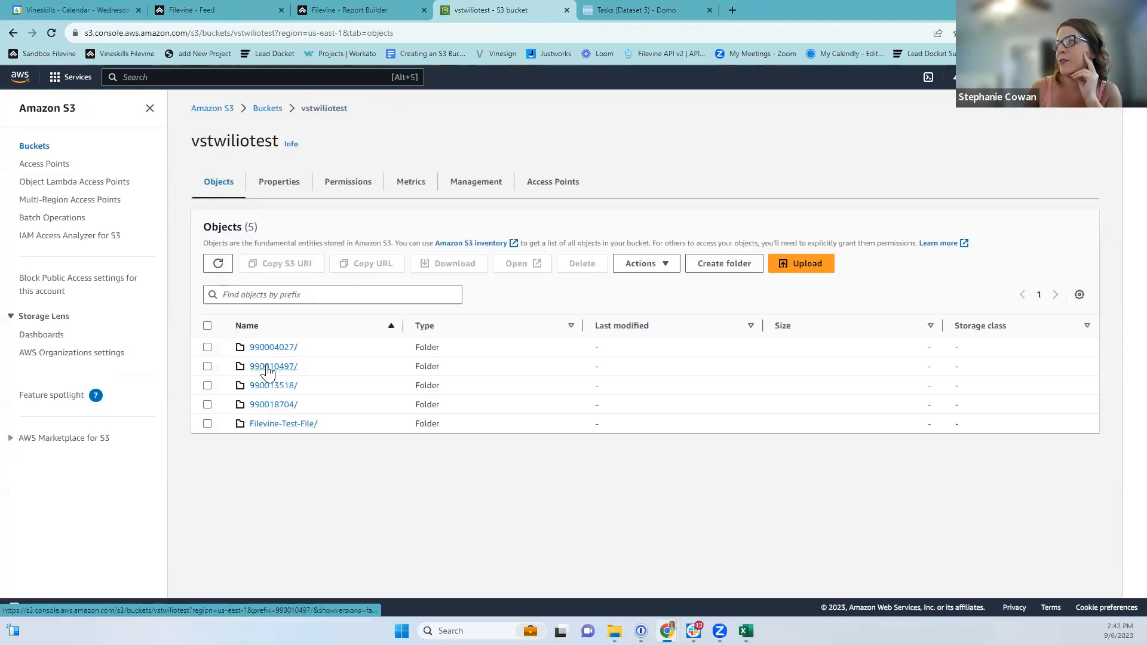
pyautogui.click(267, 367)
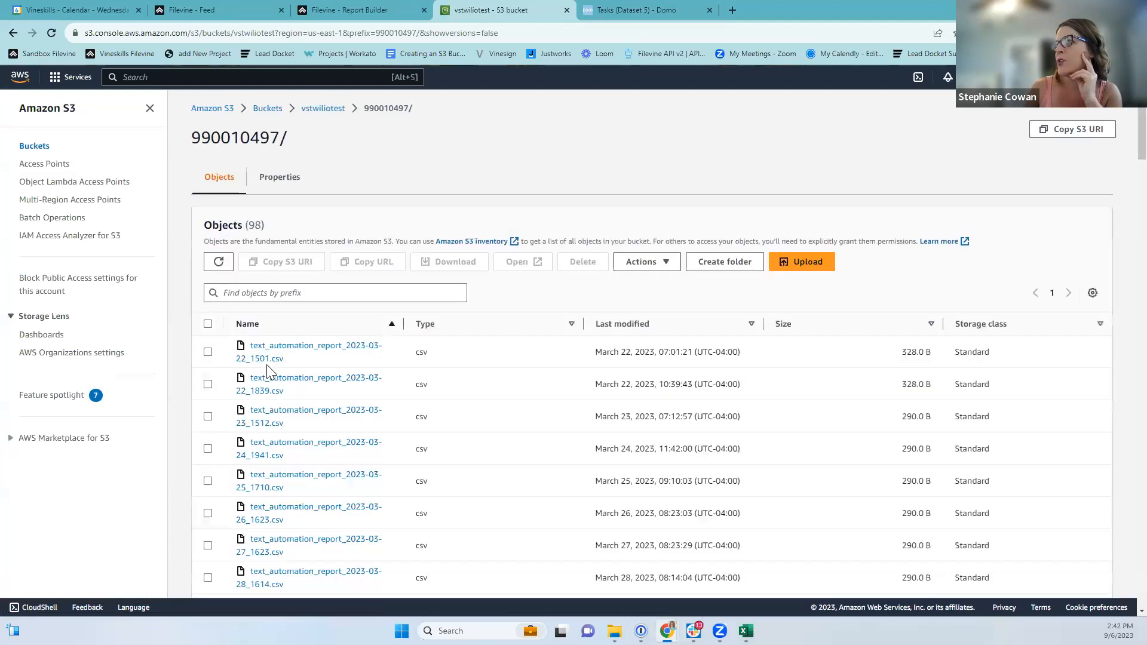
pyautogui.click(317, 111)
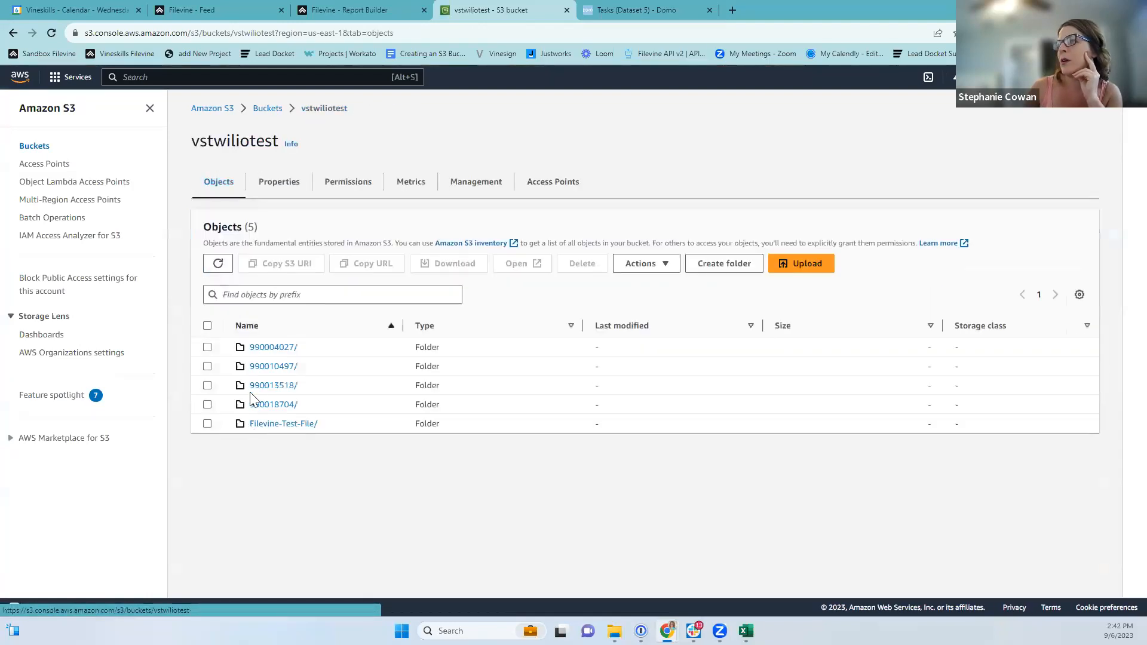
pyautogui.click(265, 388)
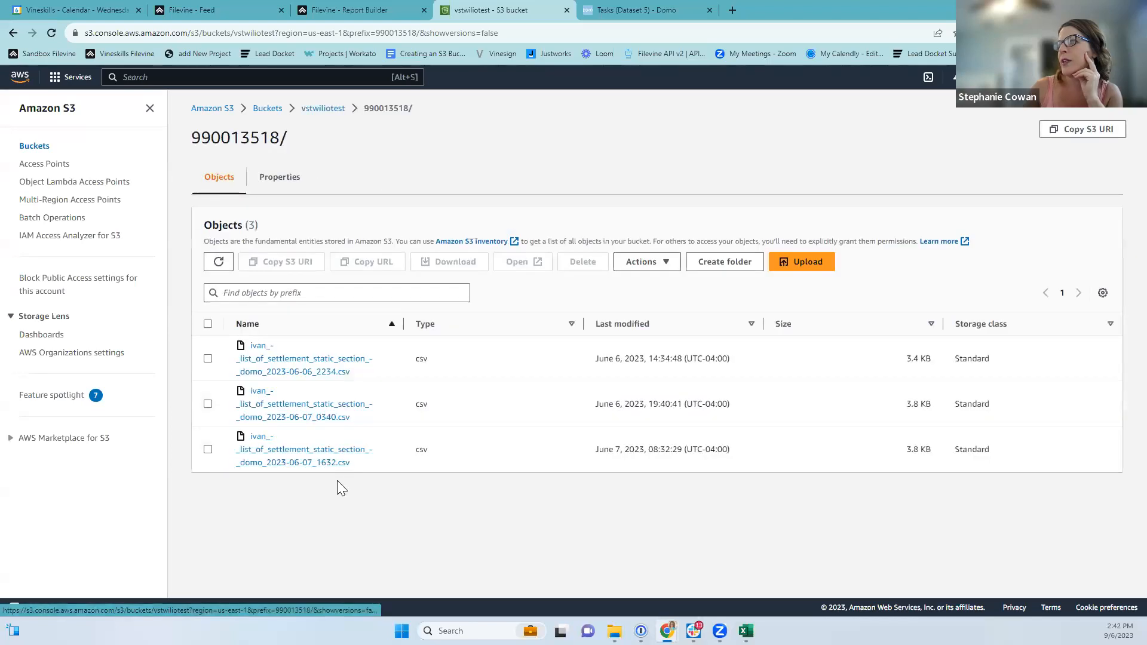
pyautogui.click(325, 109)
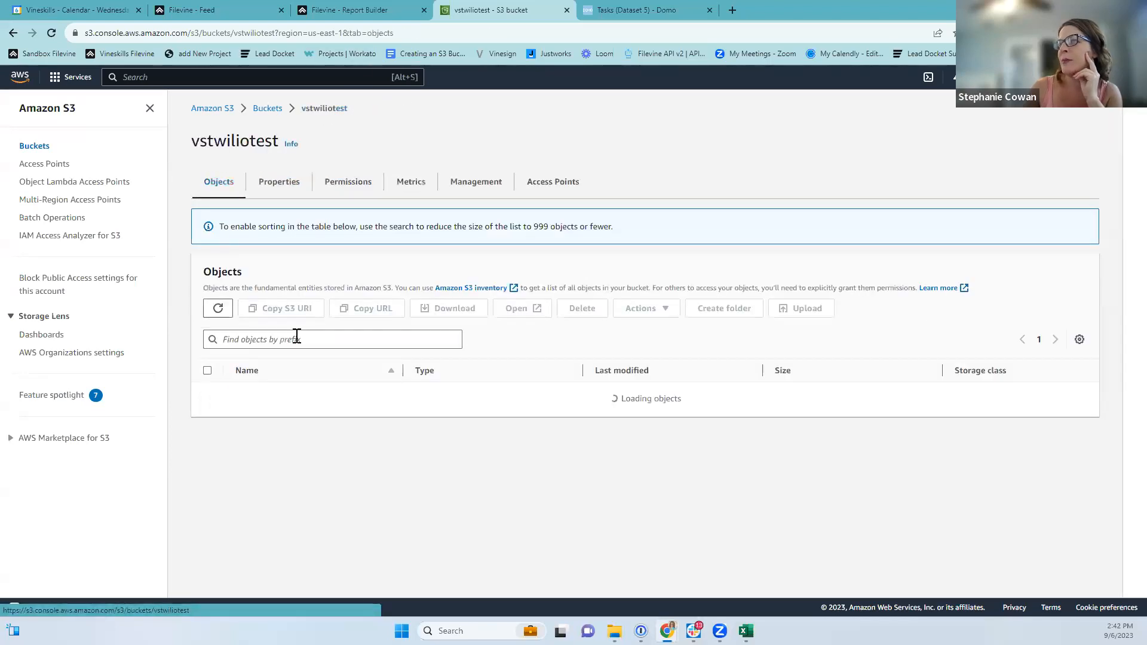
pyautogui.click(276, 405)
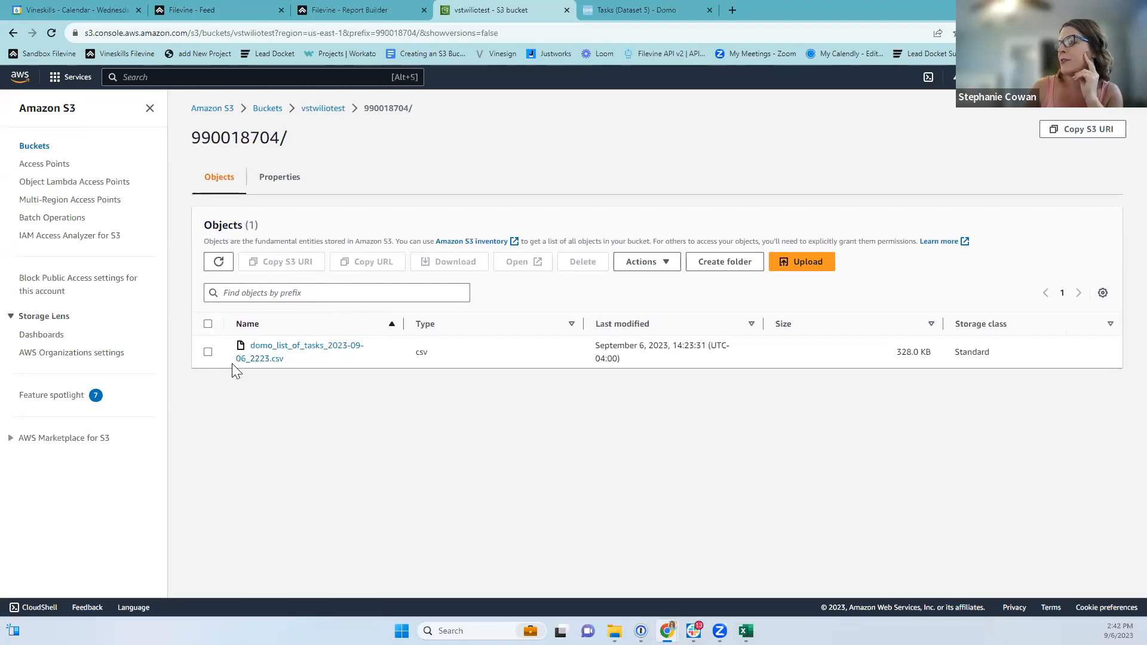
pyautogui.click(639, 10)
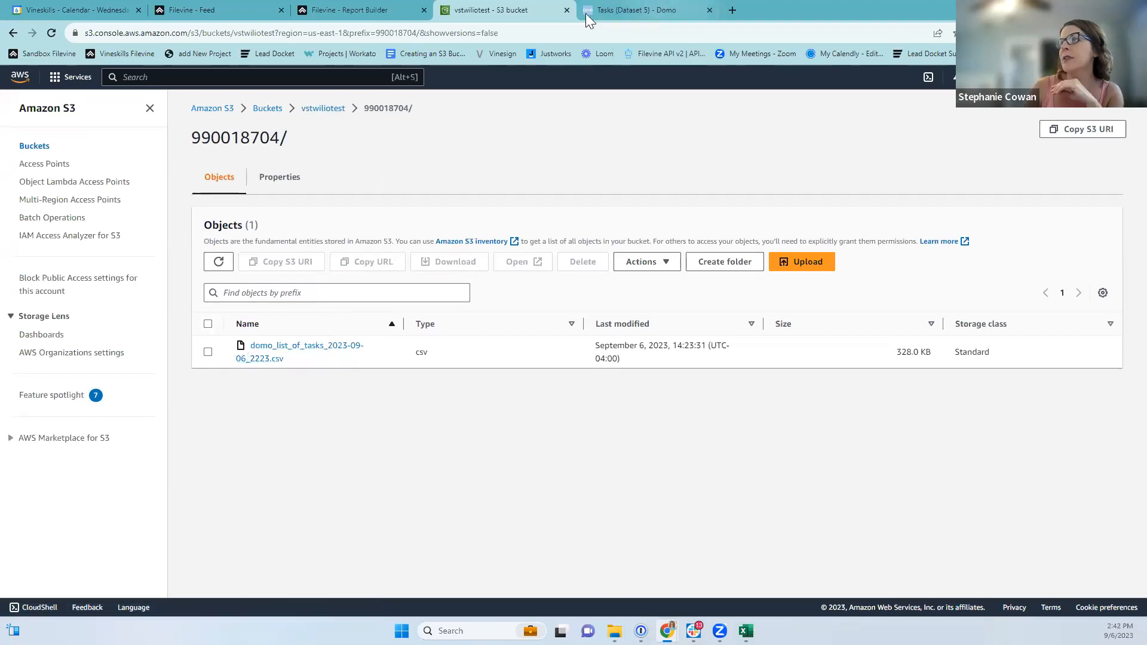
# Start a new Amazon S3 dataset in the Data Center using the saved Amazon S3 Account.
pyautogui.click(287, 81)
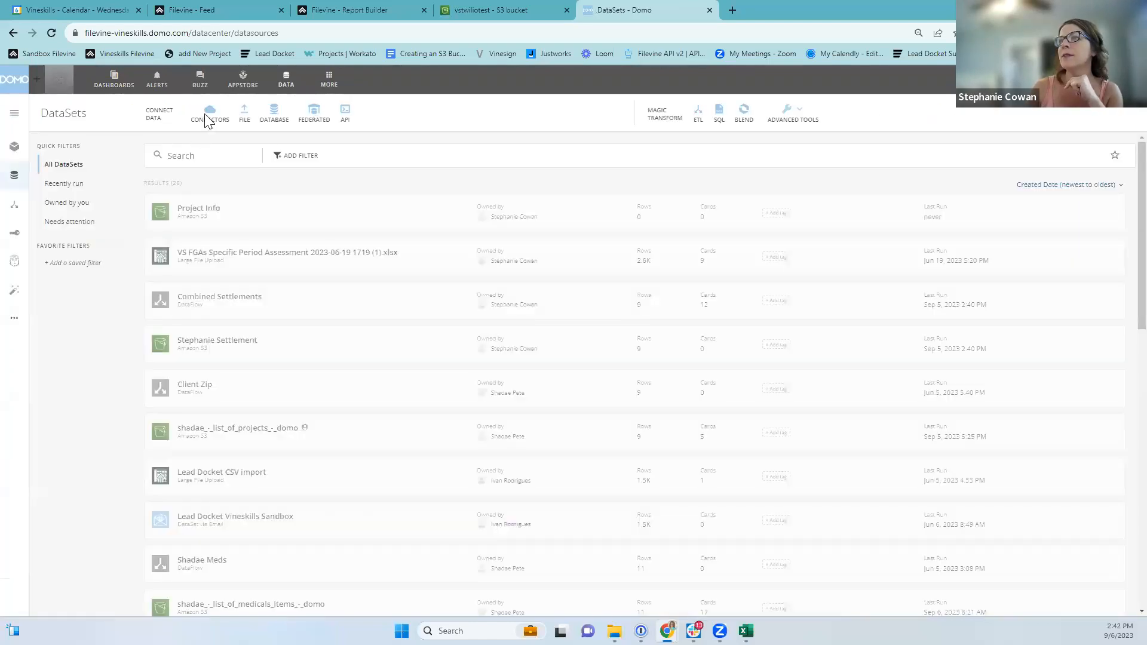
pyautogui.click(207, 122)
pyautogui.click(125, 326)
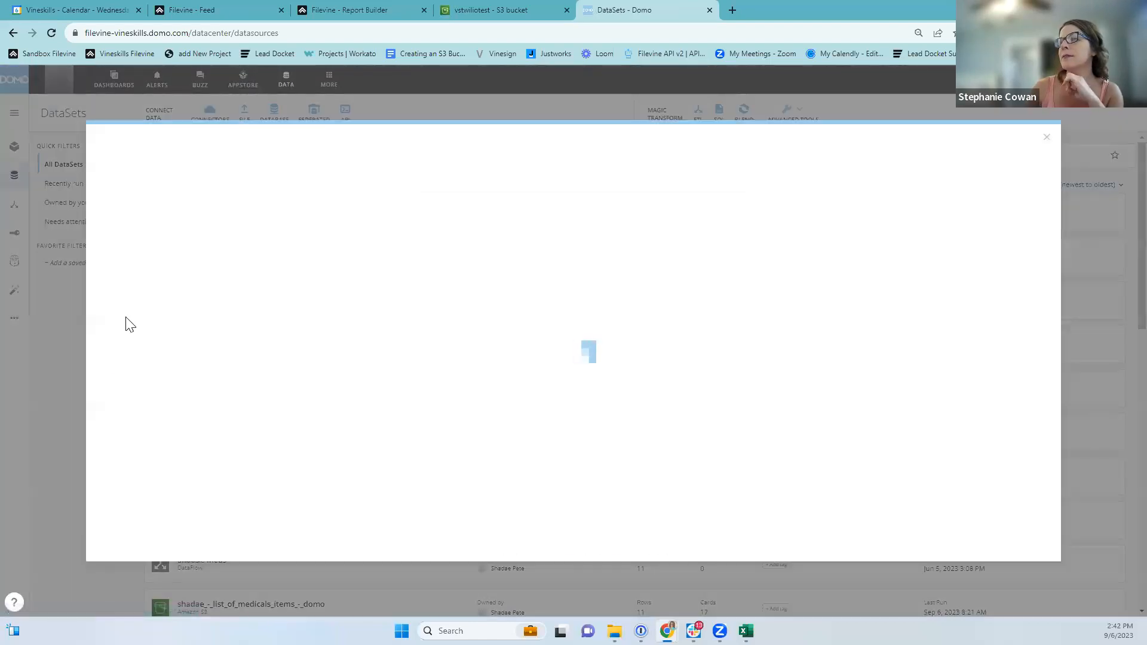
pyautogui.click(478, 215)
pyautogui.click(472, 235)
pyautogui.click(1028, 168)
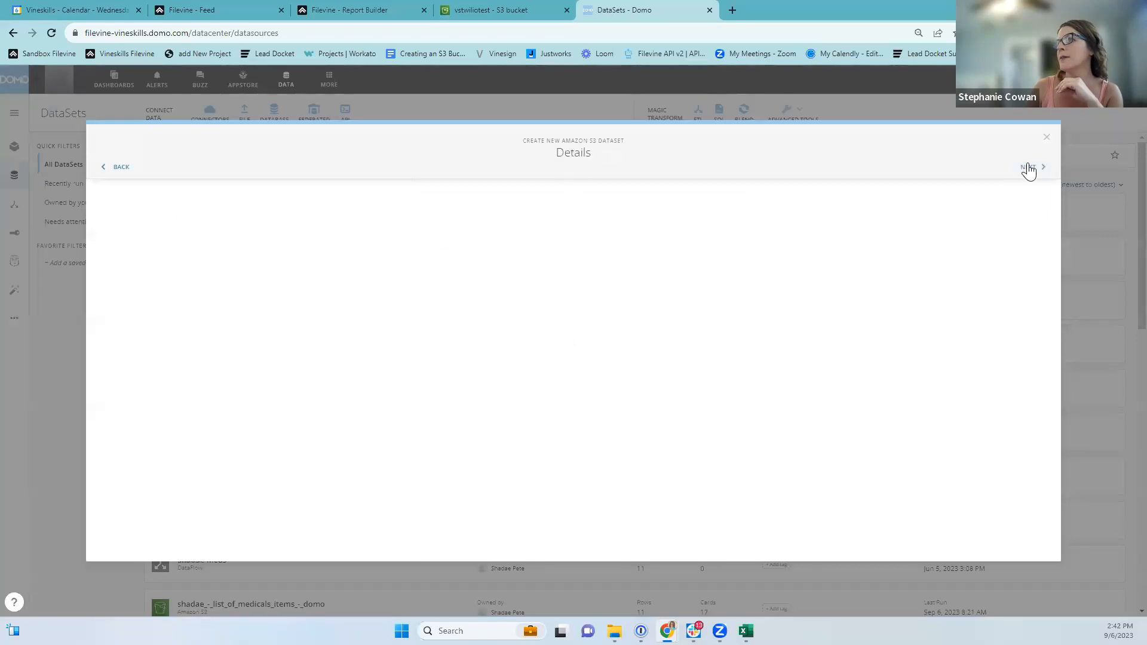
# Copy the domo_list_of_tasks prefix from the S3 bucket into the File Name field.
pyautogui.click(487, 10)
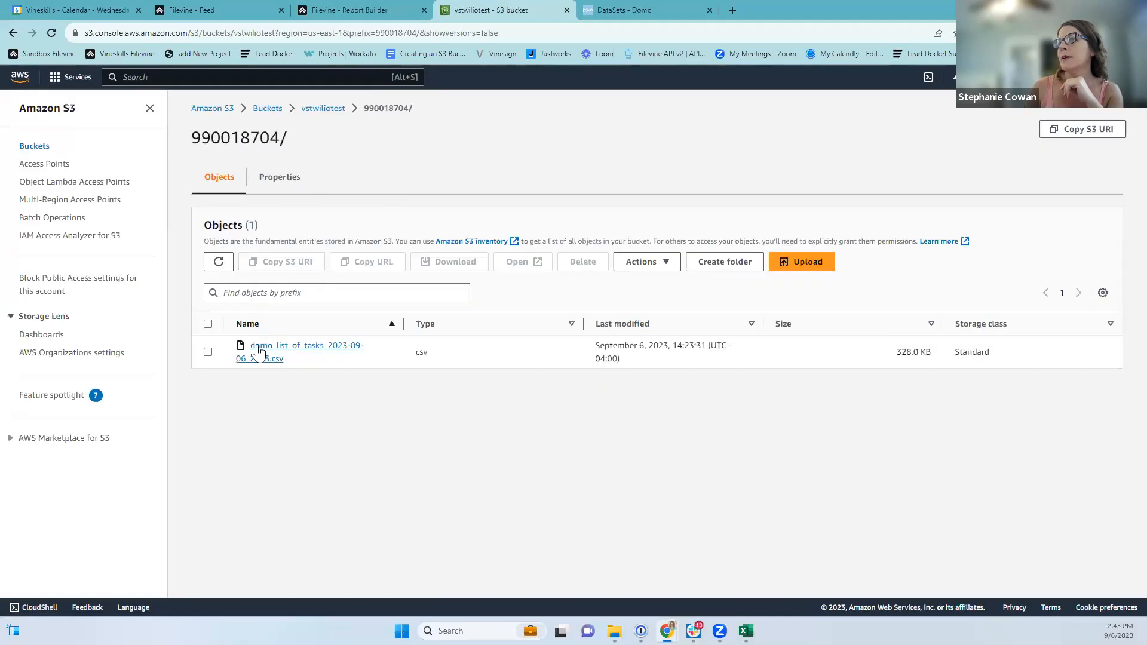
pyautogui.moveTo(252, 352); pyautogui.dragTo(323, 354)
pyautogui.hotkey('ctrl', 'c')
pyautogui.click(597, 11)
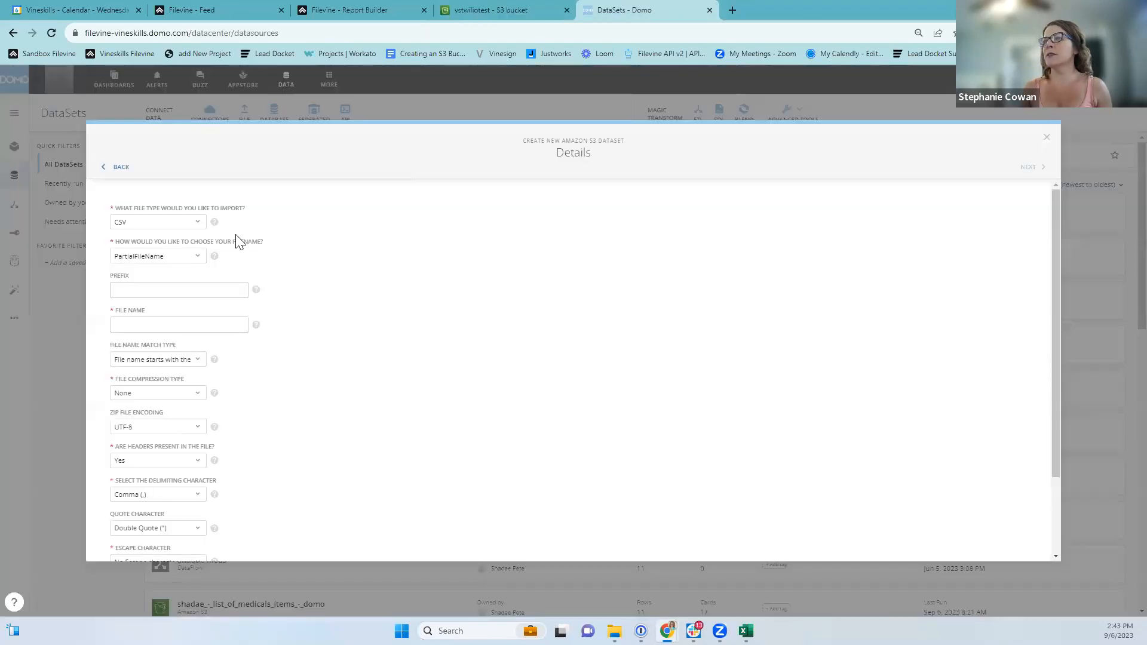
pyautogui.click(142, 327)
pyautogui.hotkey('ctrl', 'v')
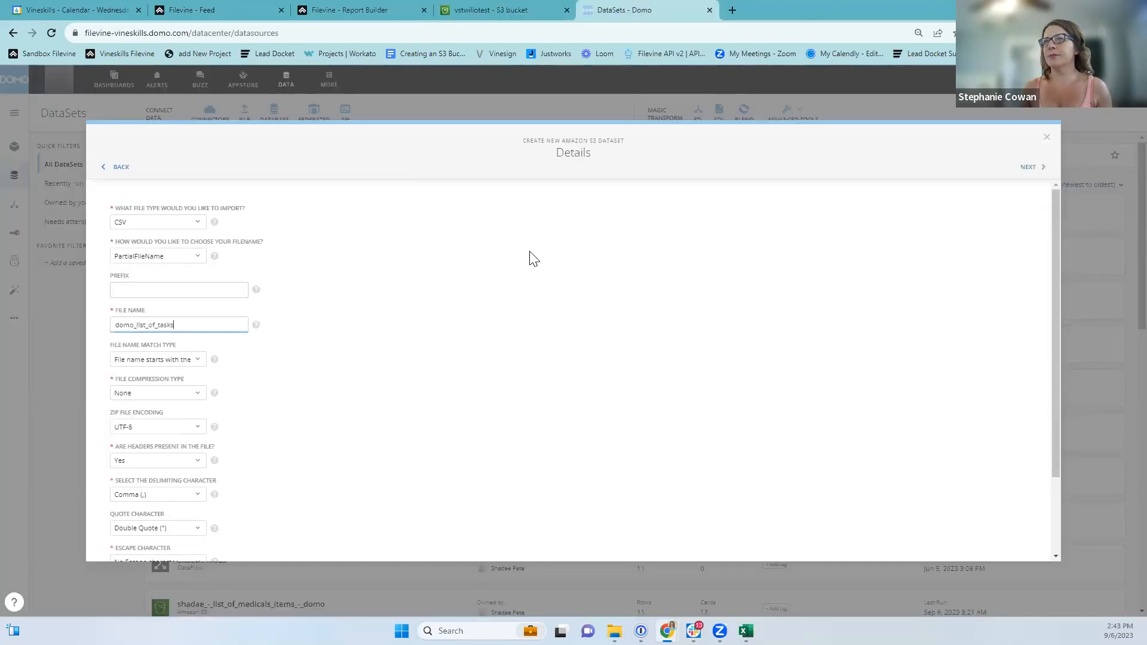
# Schedule the dataset to update every day starting at 10 AM UTC.
pyautogui.click(1028, 166)
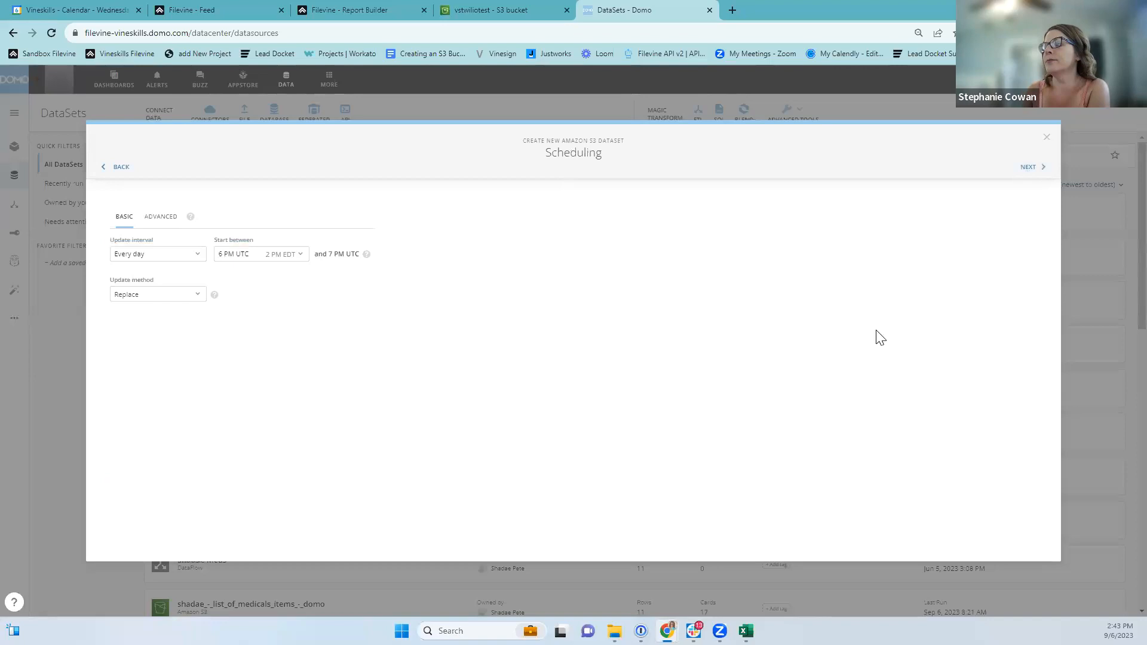
pyautogui.click(272, 256)
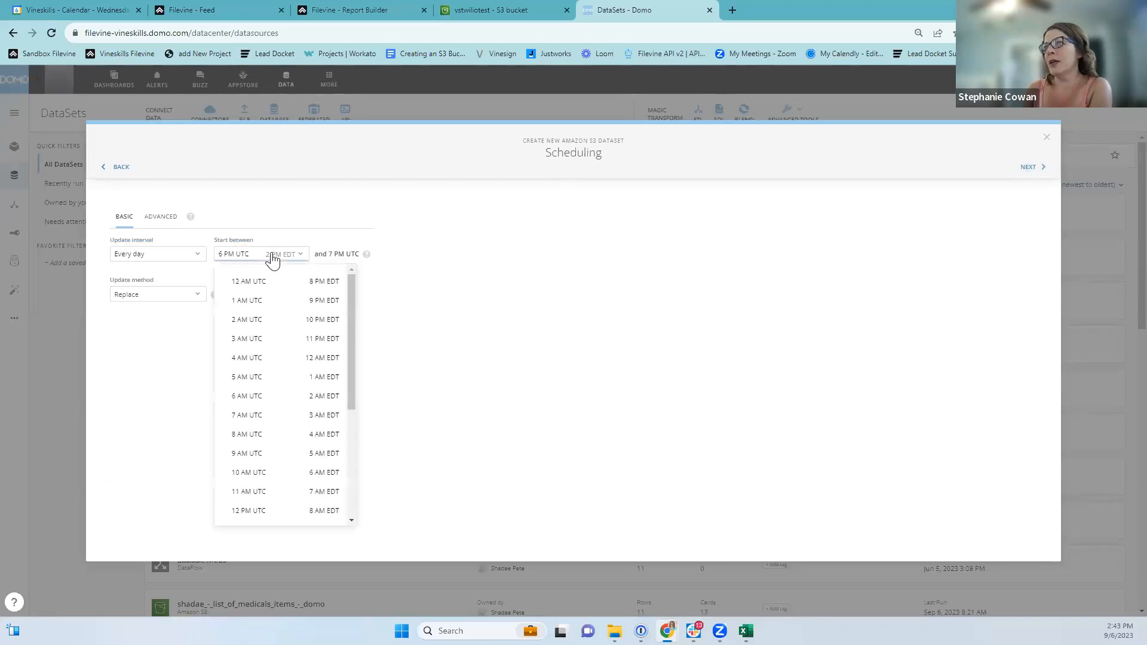
pyautogui.click(320, 473)
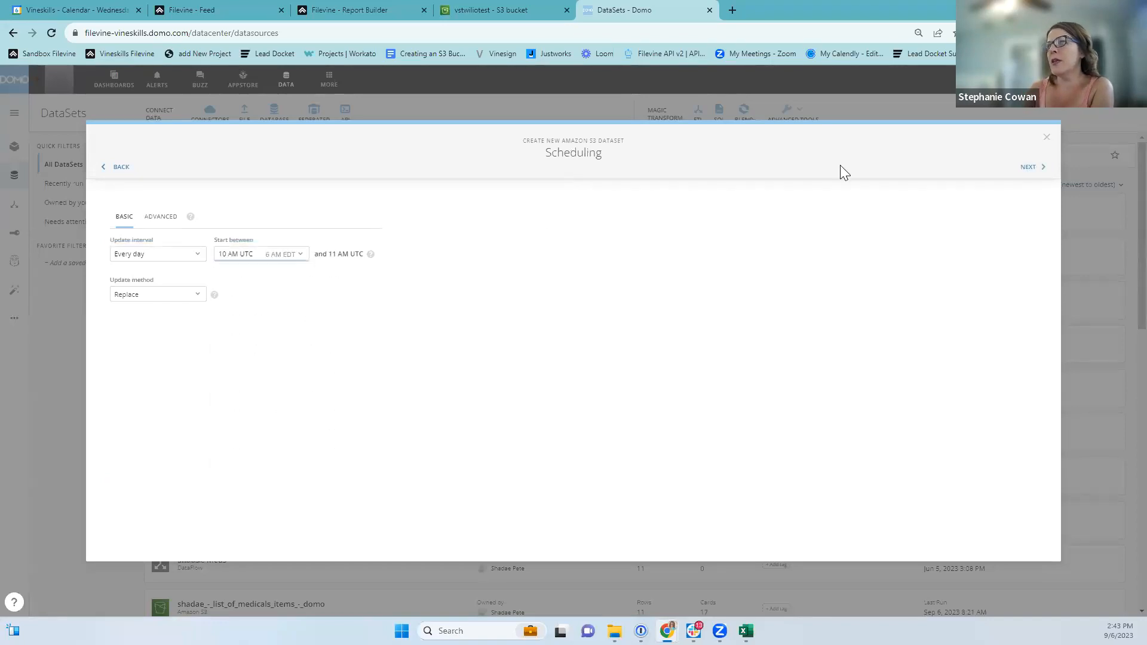
pyautogui.click(1042, 167)
# Name the dataset 'Task Test' and save and run it.
pyautogui.click(135, 224)
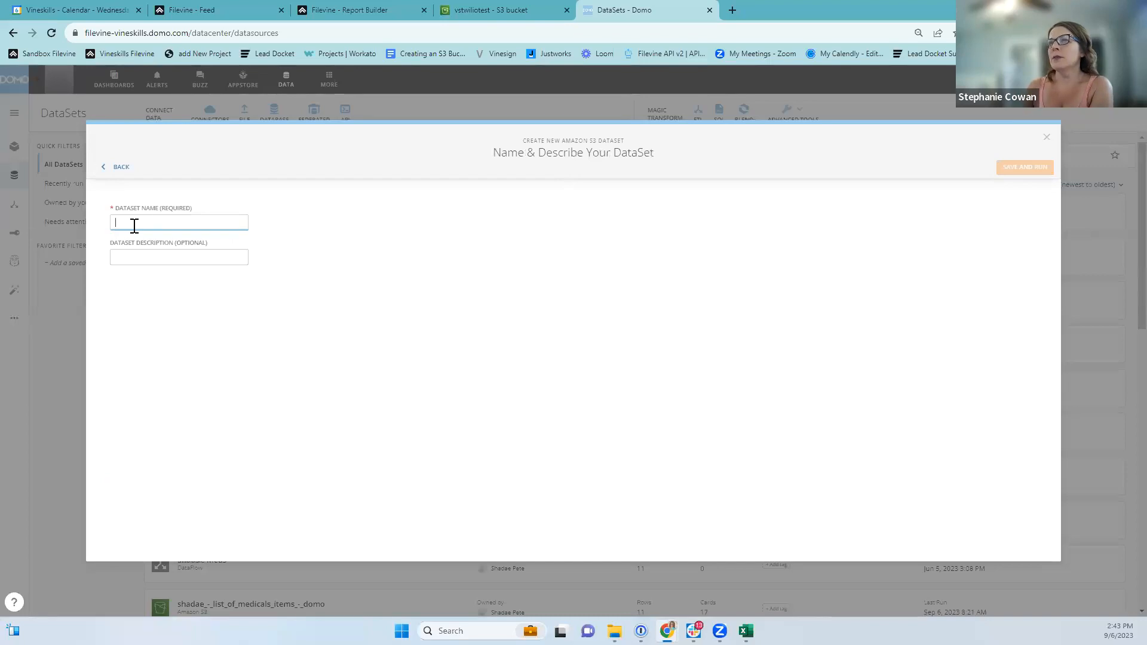
pyautogui.write('T')
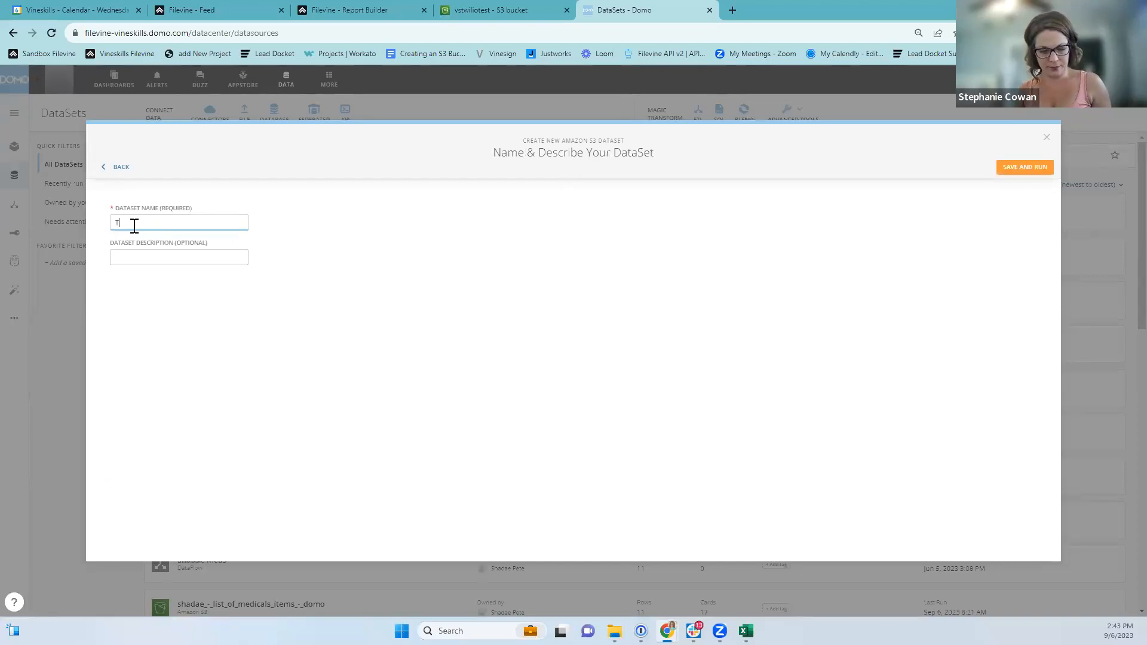
pyautogui.write('ask Test')
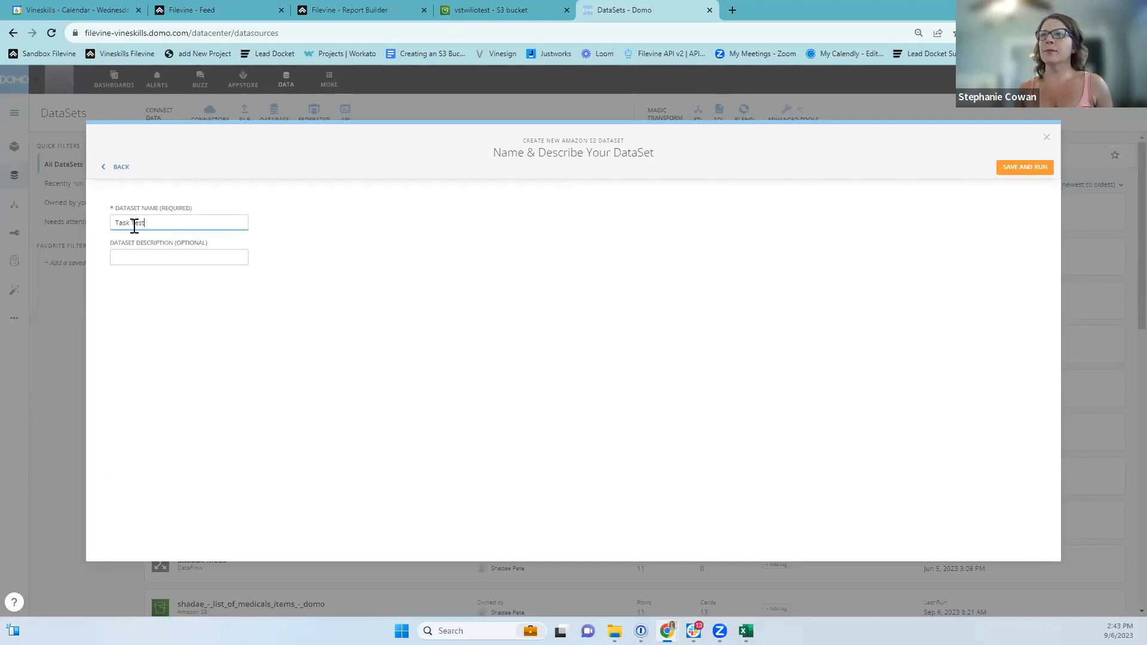
pyautogui.click(1017, 167)
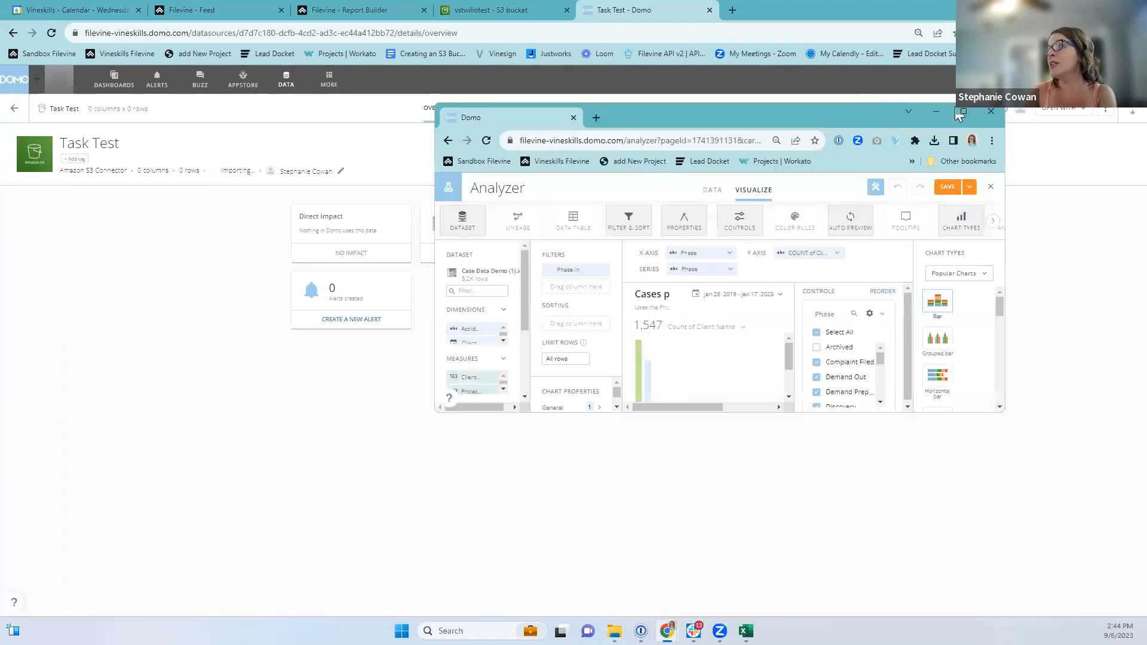
# Leave the Analyzer and open the Tasks (Dataset 5) dashboard from the sidebar.
pyautogui.click(963, 112)
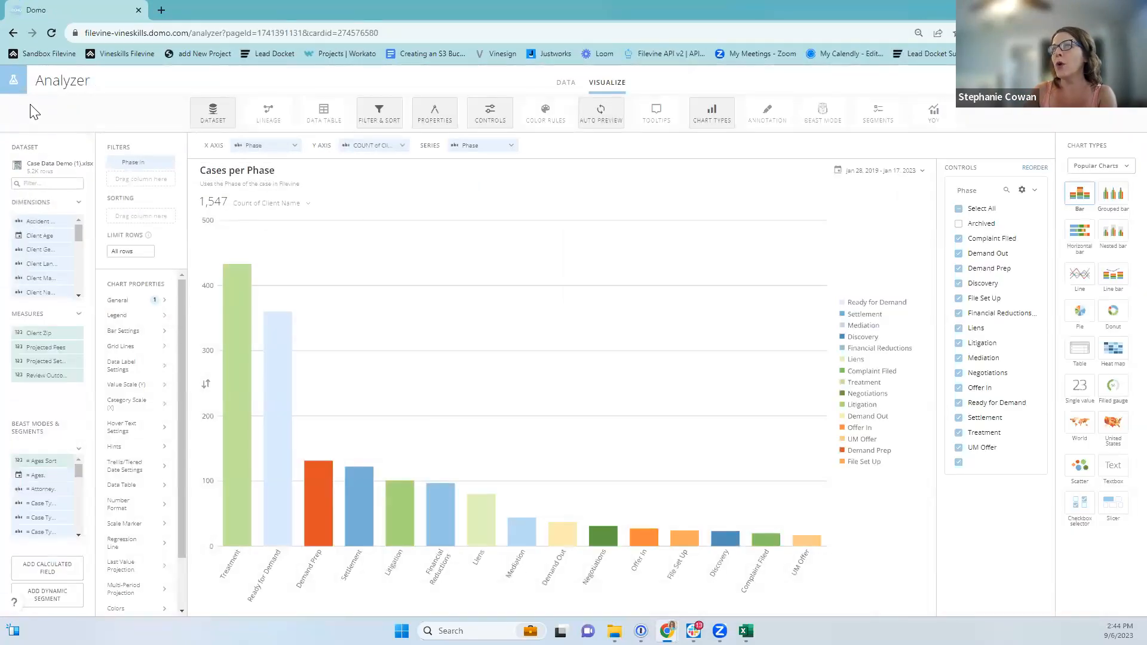
pyautogui.click(1129, 80)
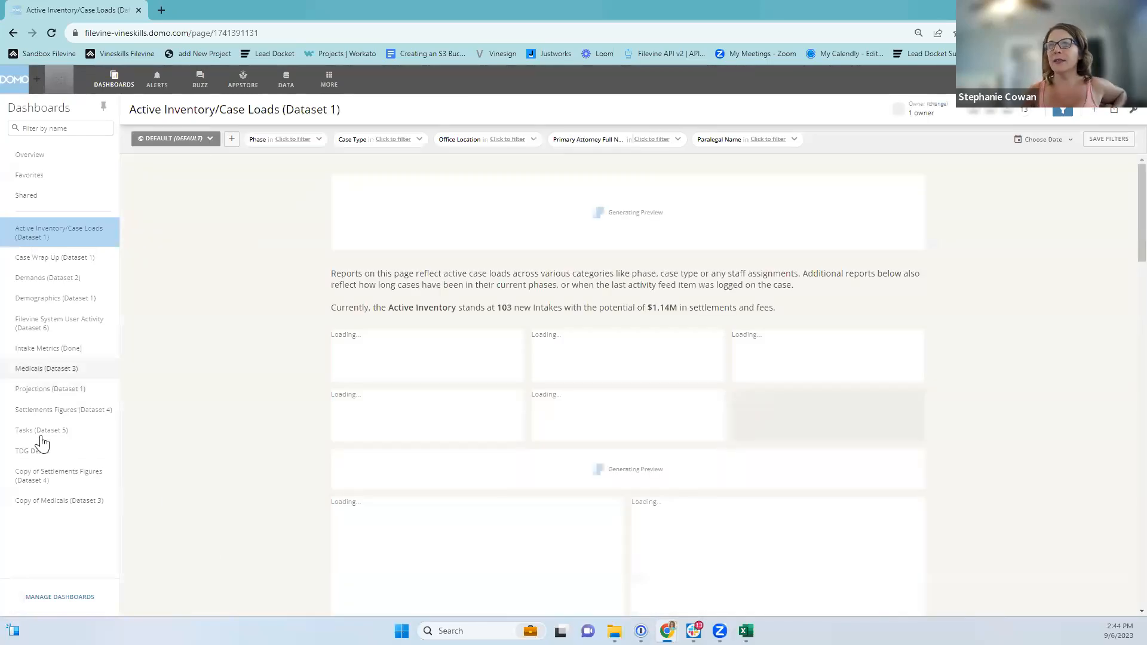
pyautogui.click(39, 432)
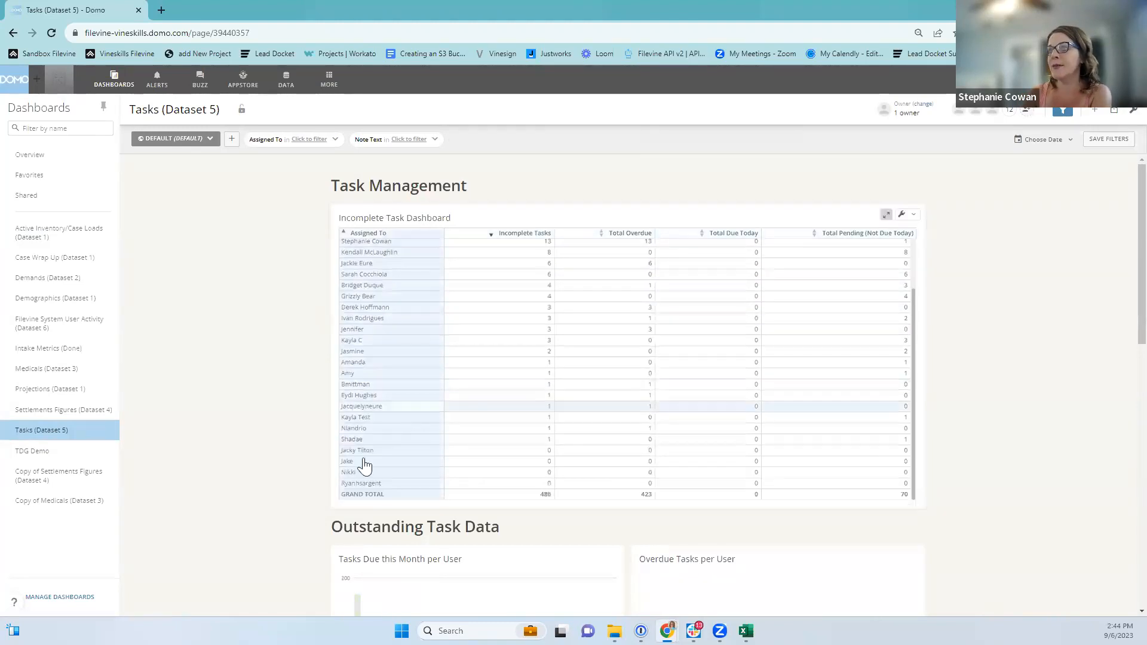
pyautogui.scroll(-10, 304, 463)
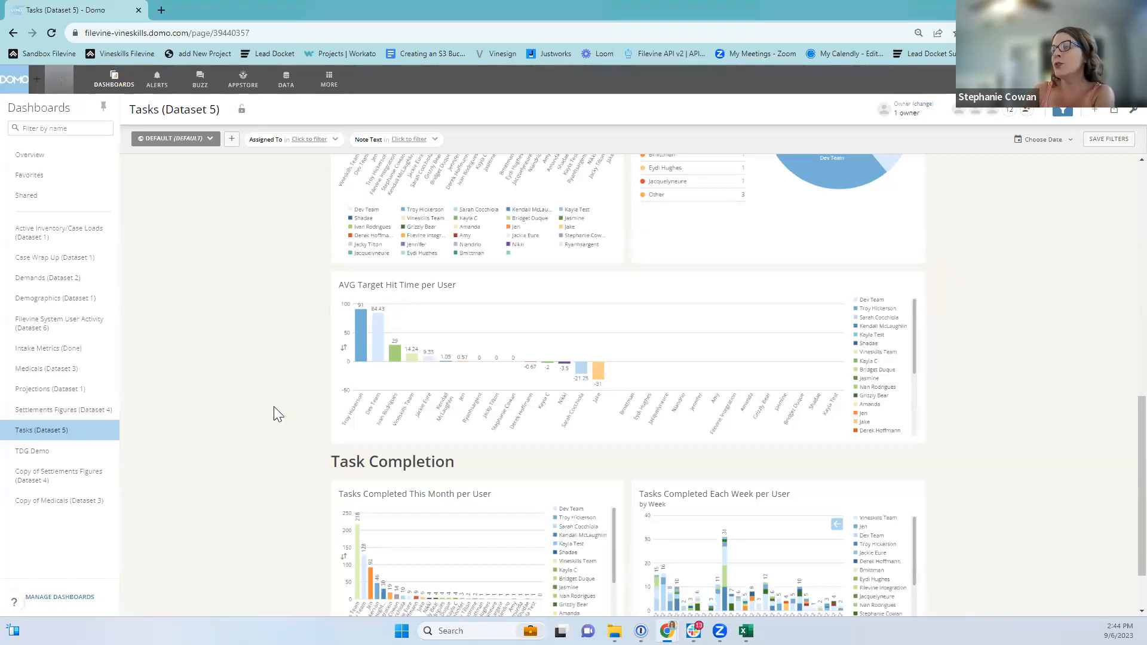
pyautogui.scroll(-1, 275, 412)
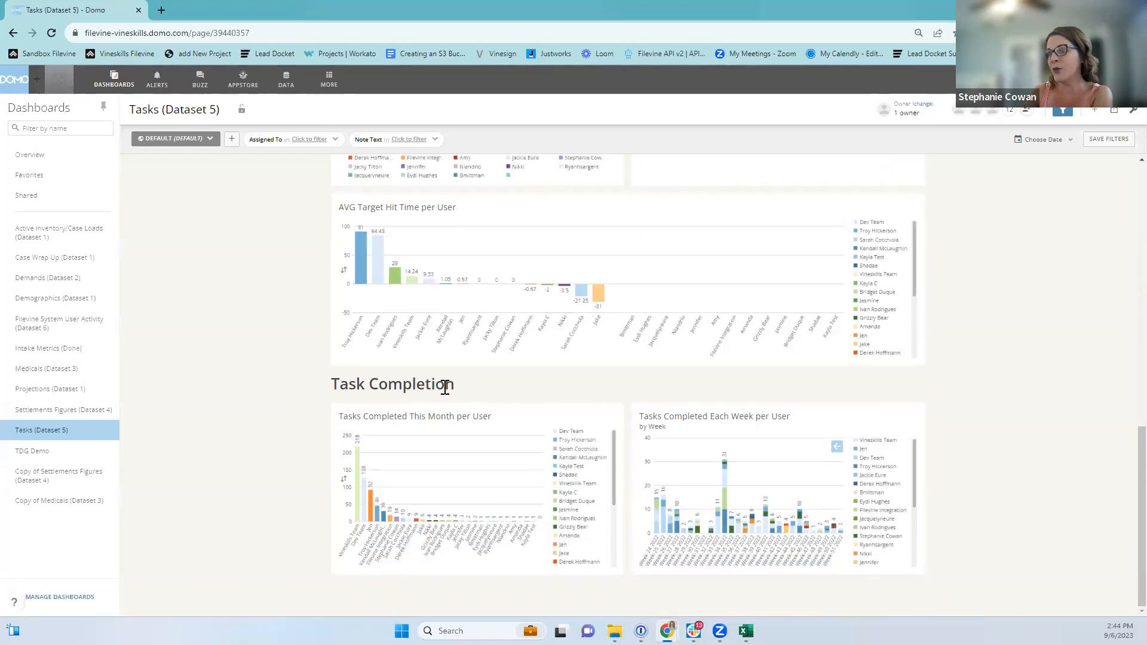
pyautogui.scroll(3, 481, 498)
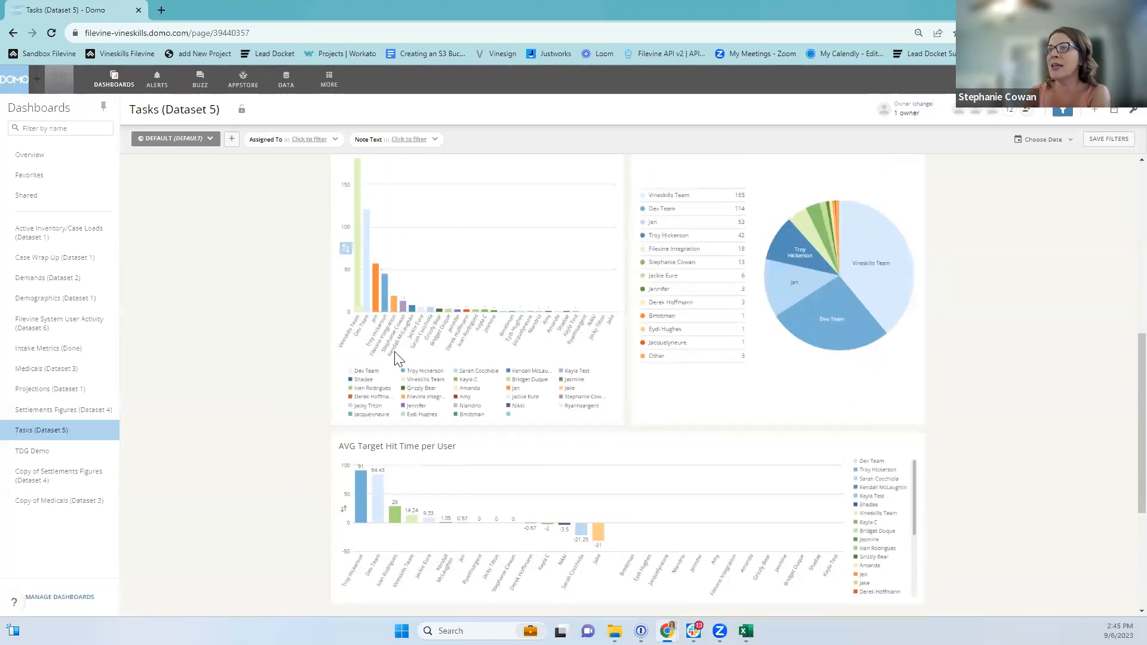
pyautogui.scroll(3, 438, 441)
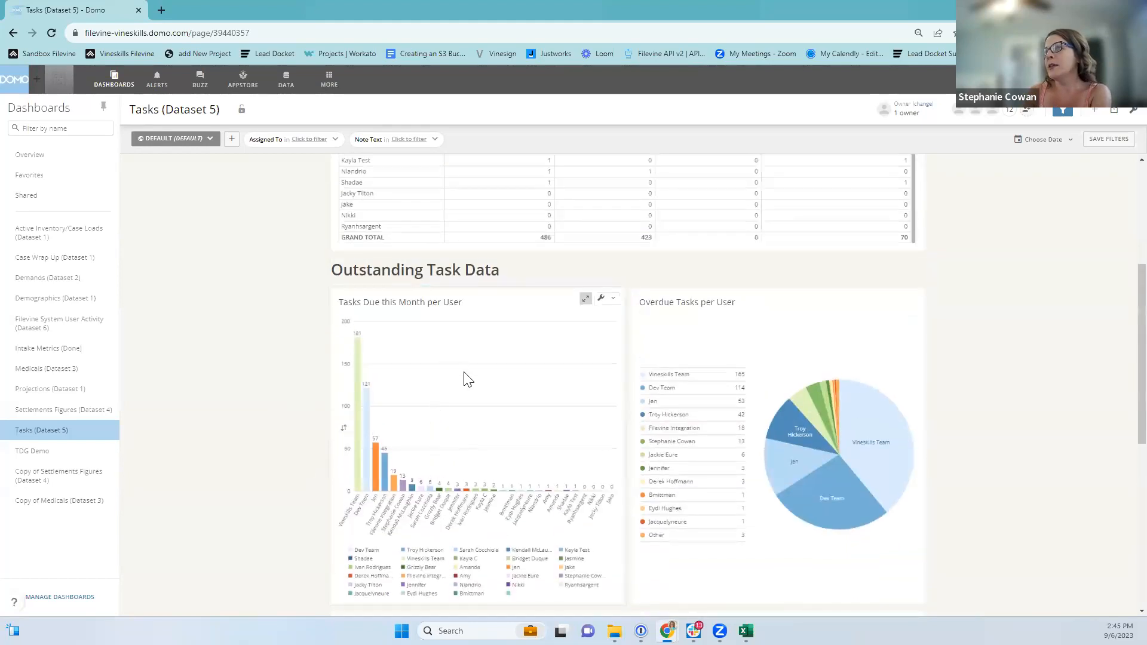
pyautogui.scroll(3, 421, 439)
pyautogui.scroll(1, 388, 453)
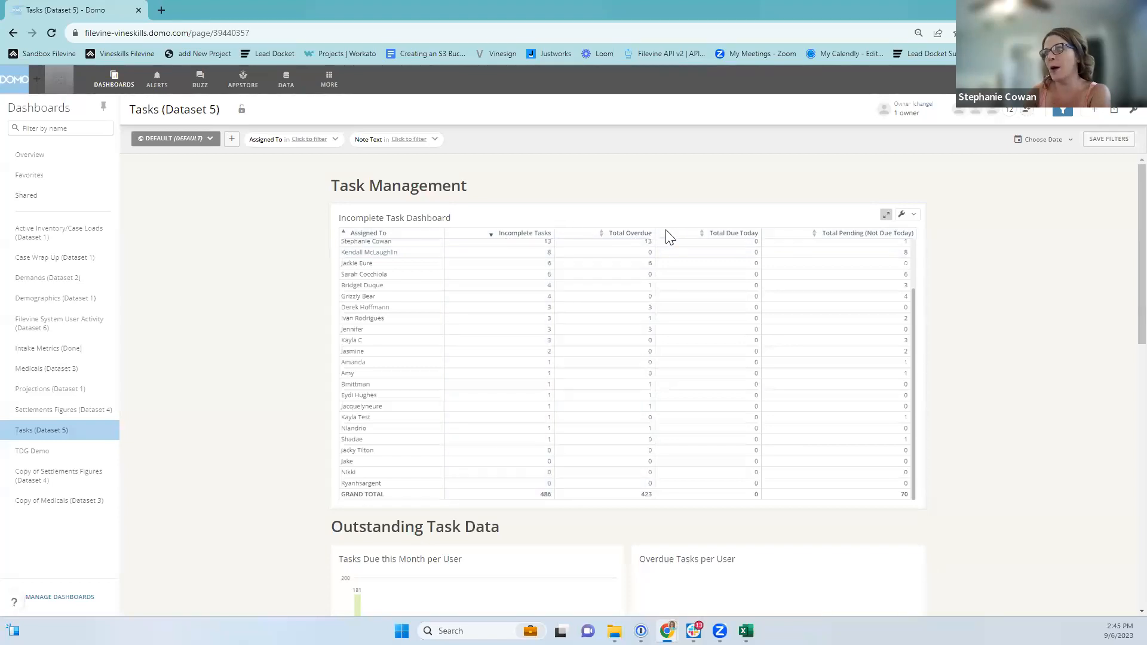
# Open the Incomplete Task Dashboard card in Analyzer from its wrench menu.
pyautogui.click(902, 216)
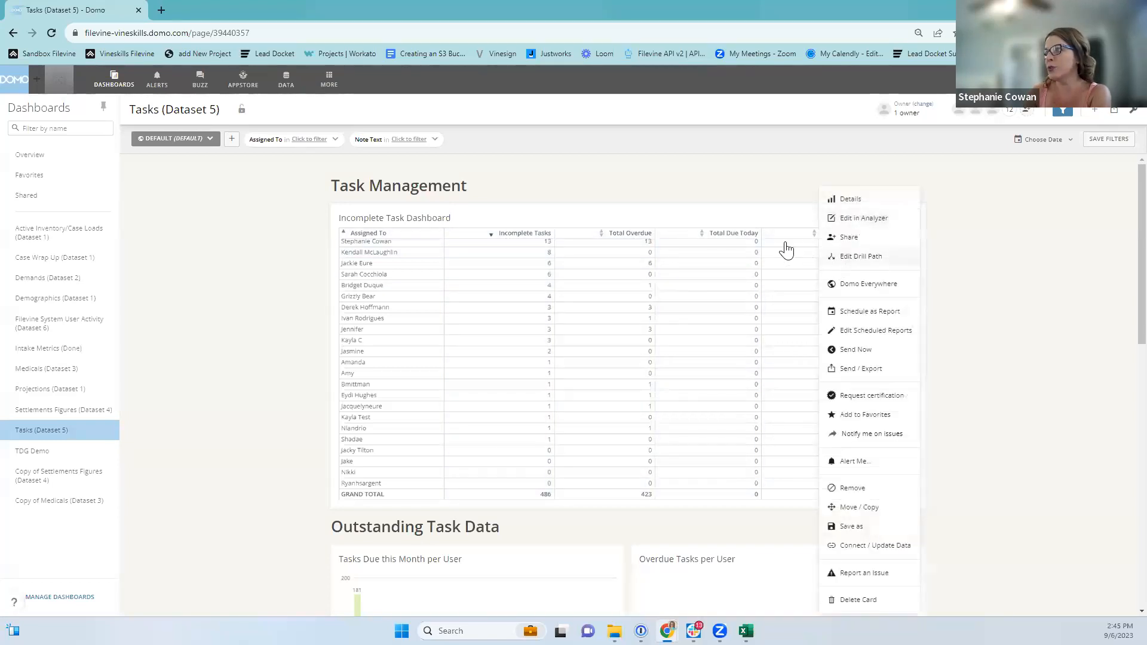
pyautogui.scroll(2, 860, 307)
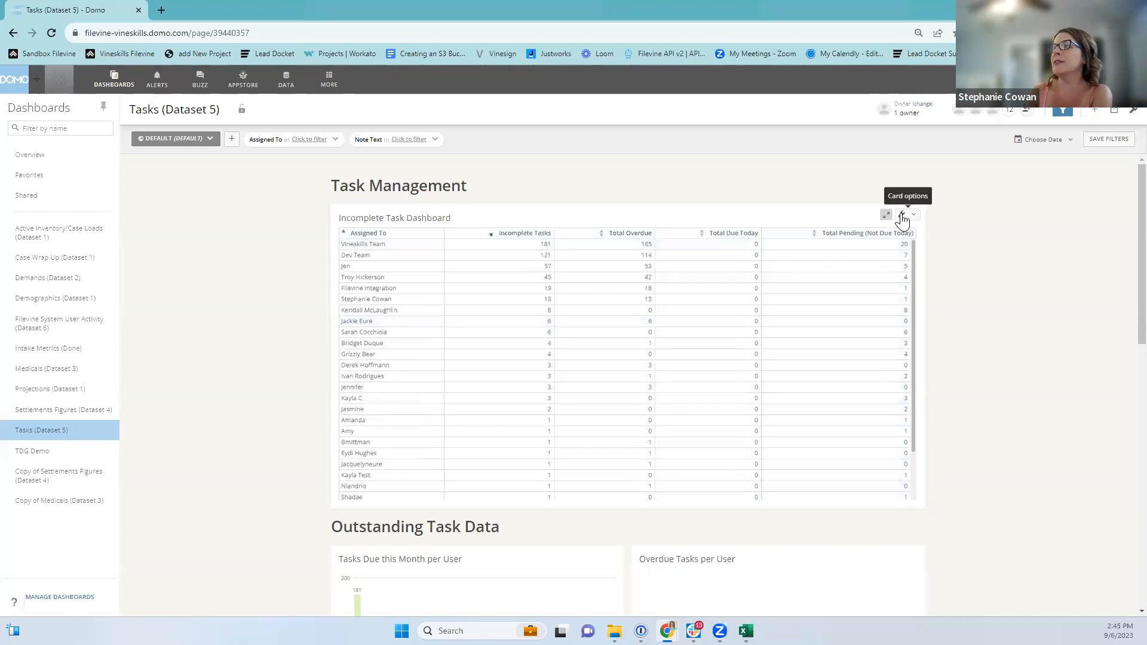
pyautogui.click(902, 218)
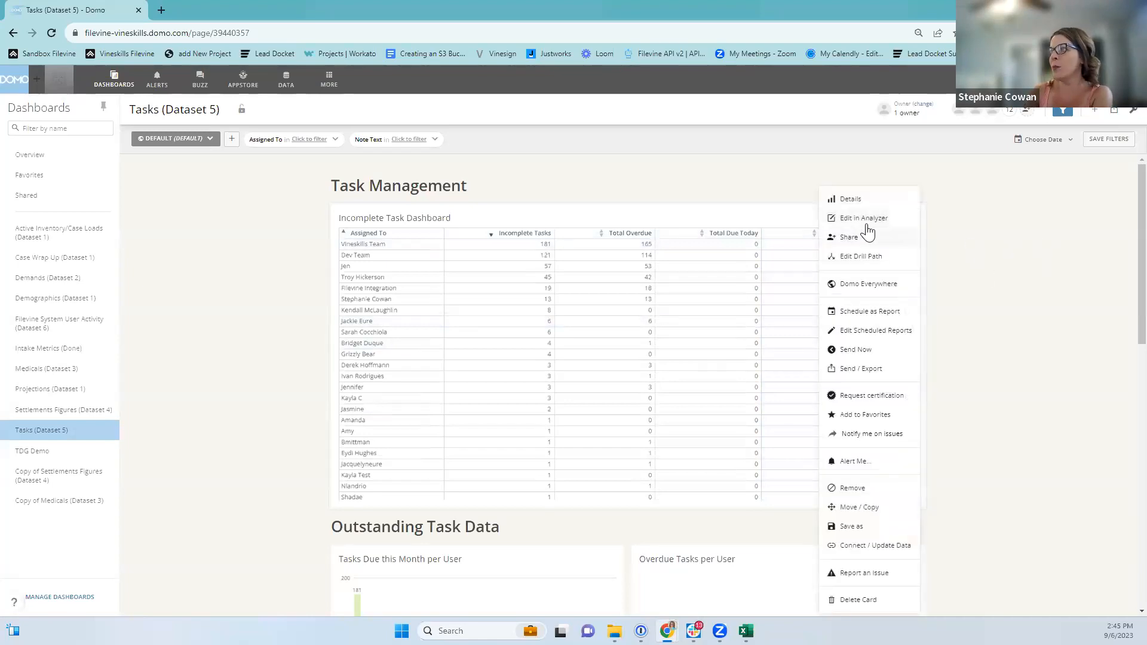
pyautogui.click(866, 226)
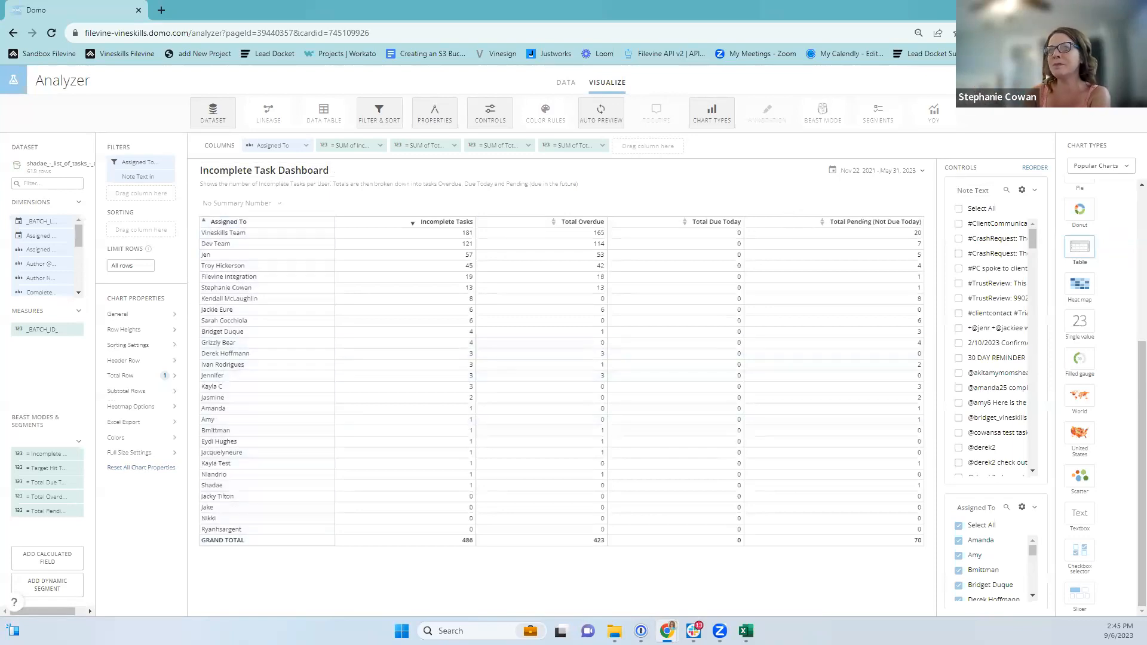
# Open the Total Overdue Beast Mode in the Beast Mode Editor.
pyautogui.moveTo(49, 453)
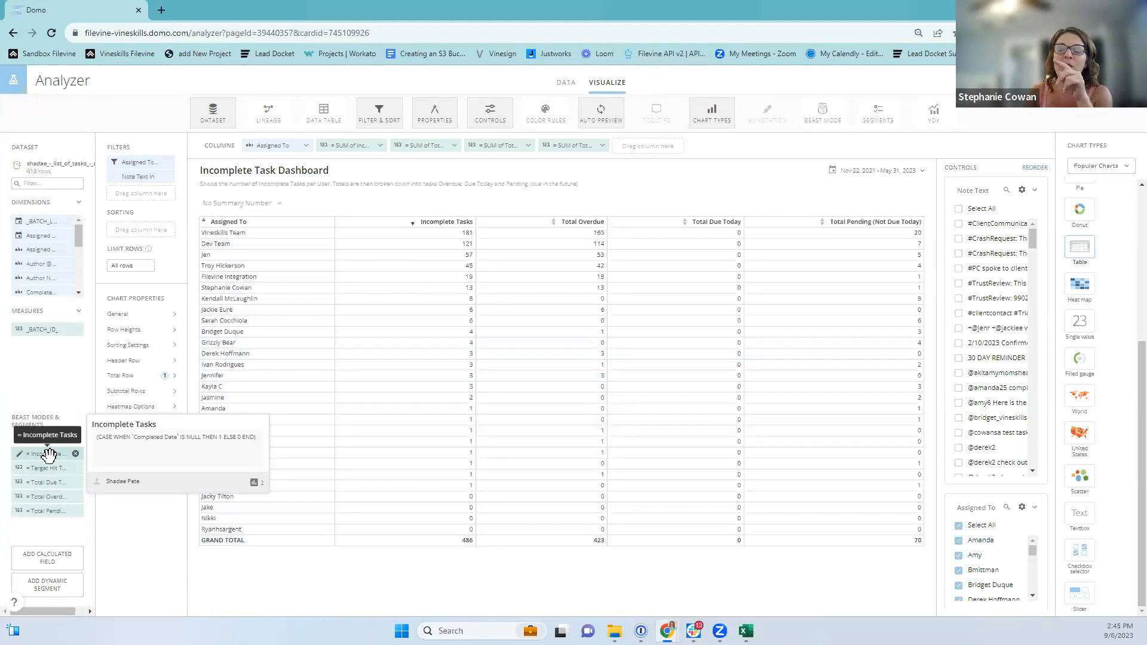
pyautogui.moveTo(46, 482)
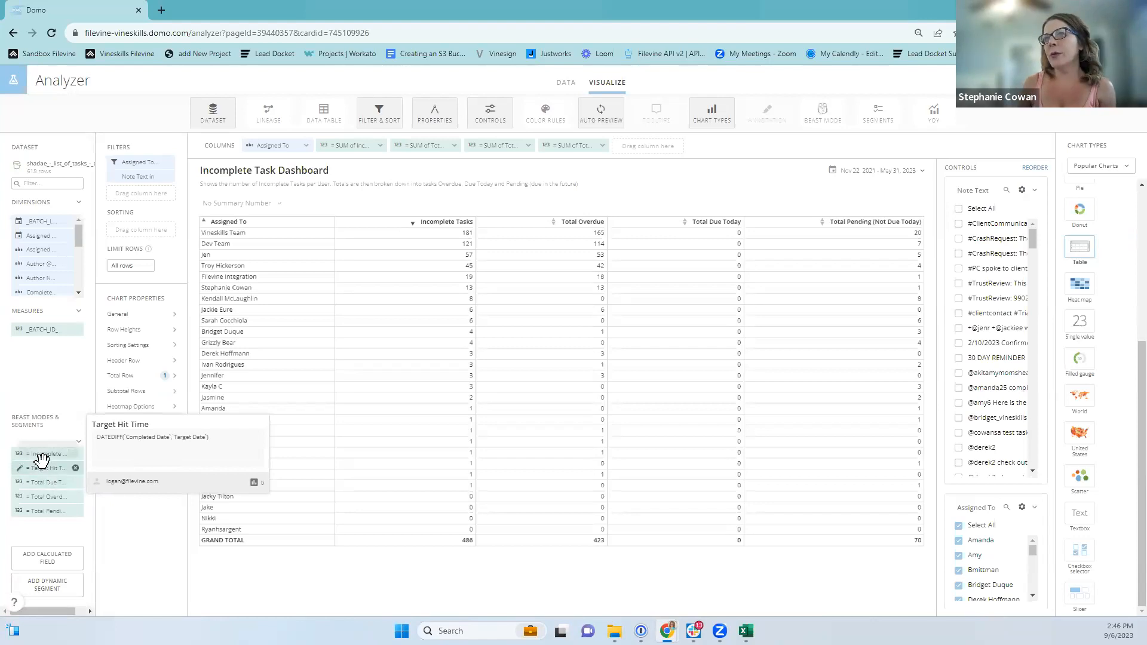
pyautogui.click(43, 498)
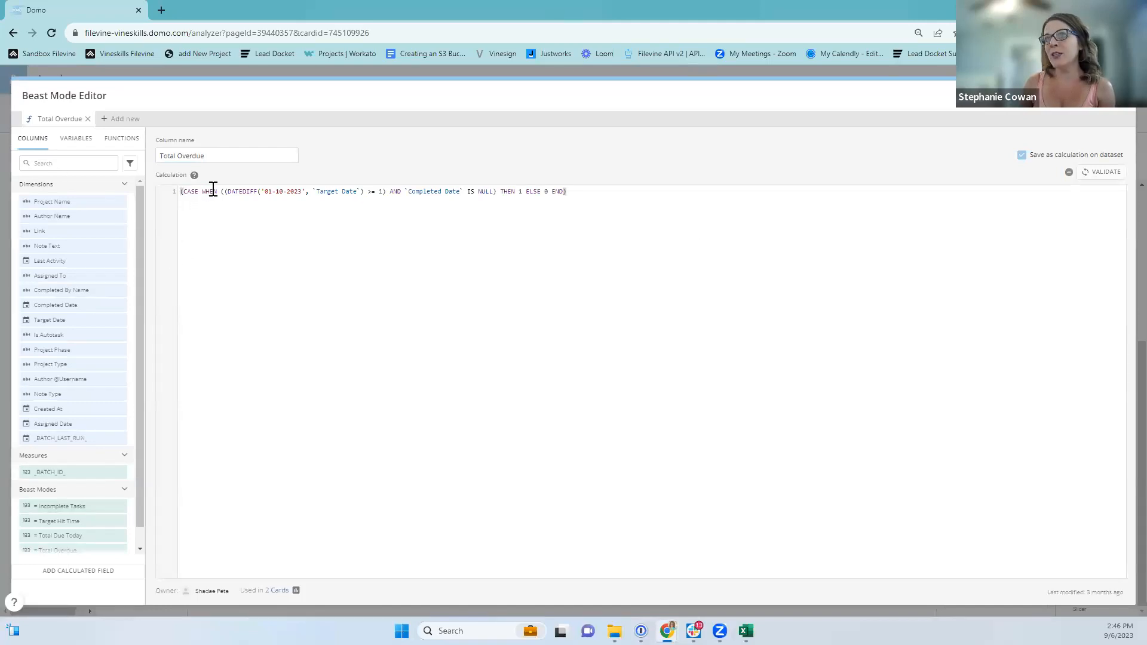
# Review the Total Overdue formula's CASE WHEN, fixed 01-10-2023 date, Target Date and THEN/ELSE parts.
pyautogui.moveTo(217, 191); pyautogui.dragTo(183, 191)
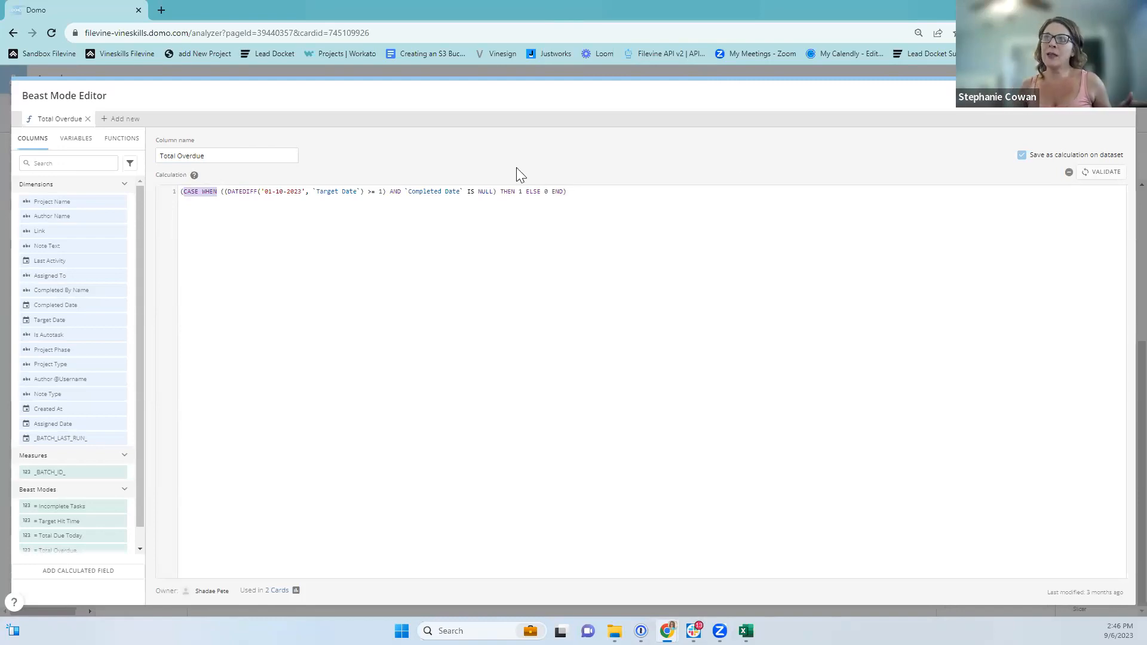
pyautogui.moveTo(303, 191); pyautogui.dragTo(268, 191)
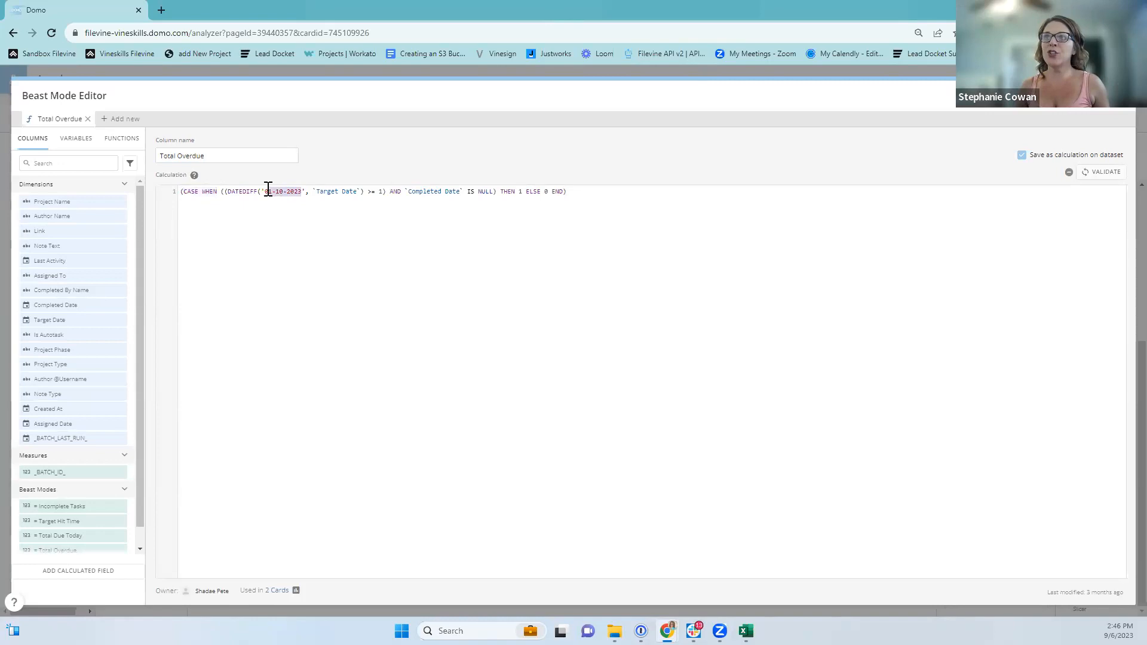
pyautogui.moveTo(359, 191); pyautogui.dragTo(322, 194)
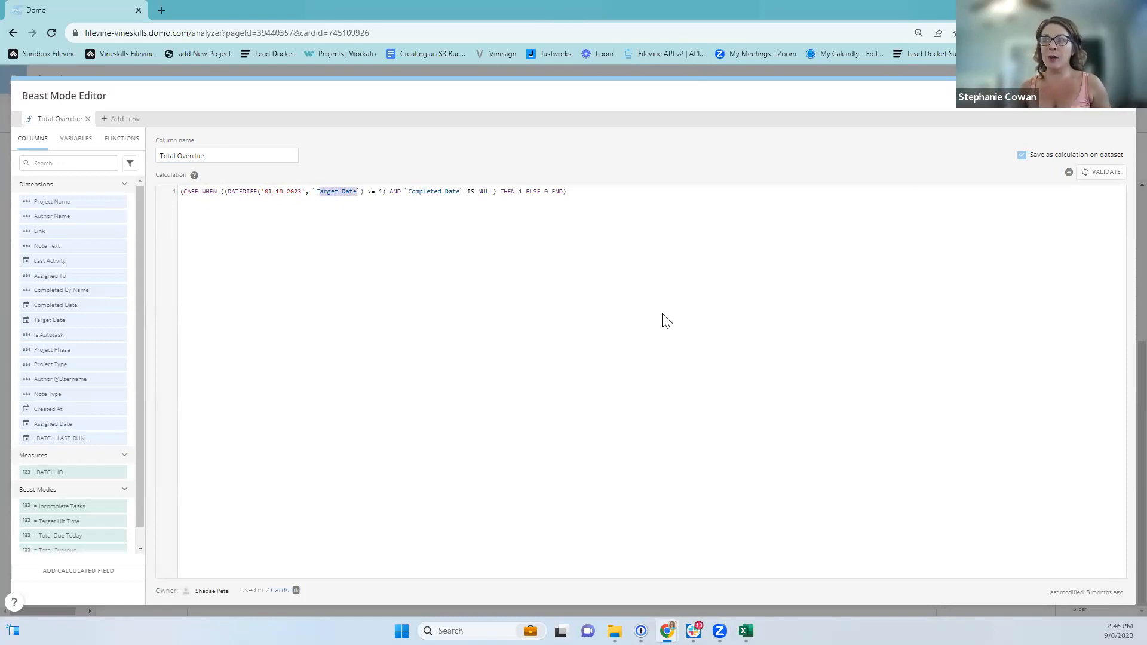
pyautogui.click(522, 191)
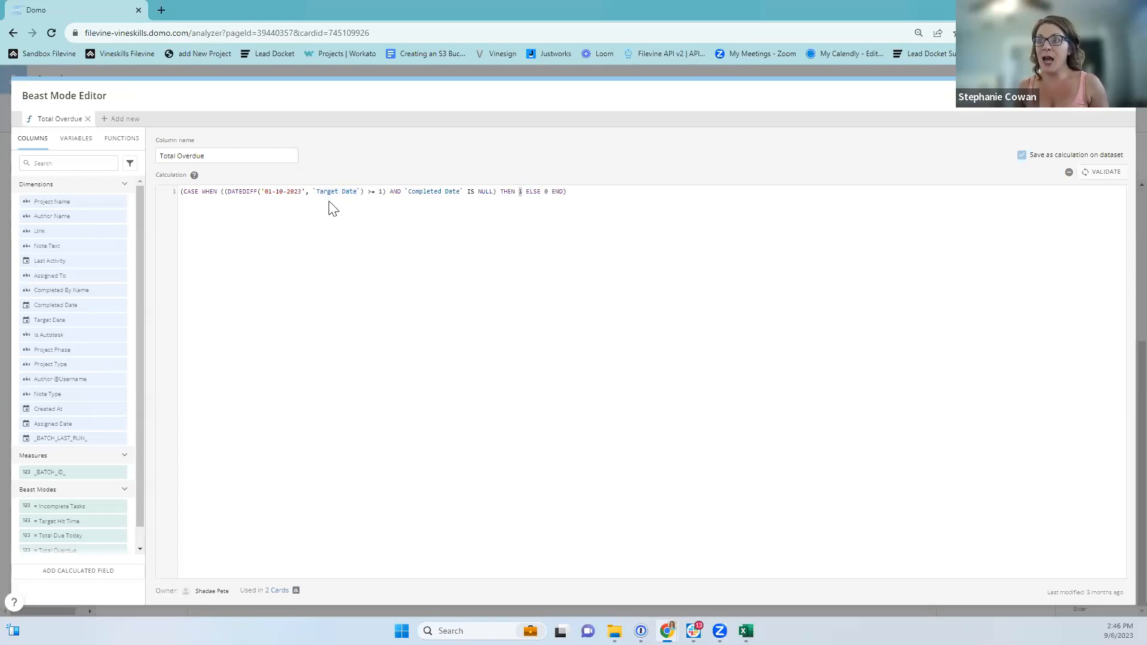
pyautogui.moveTo(305, 191); pyautogui.dragTo(181, 191)
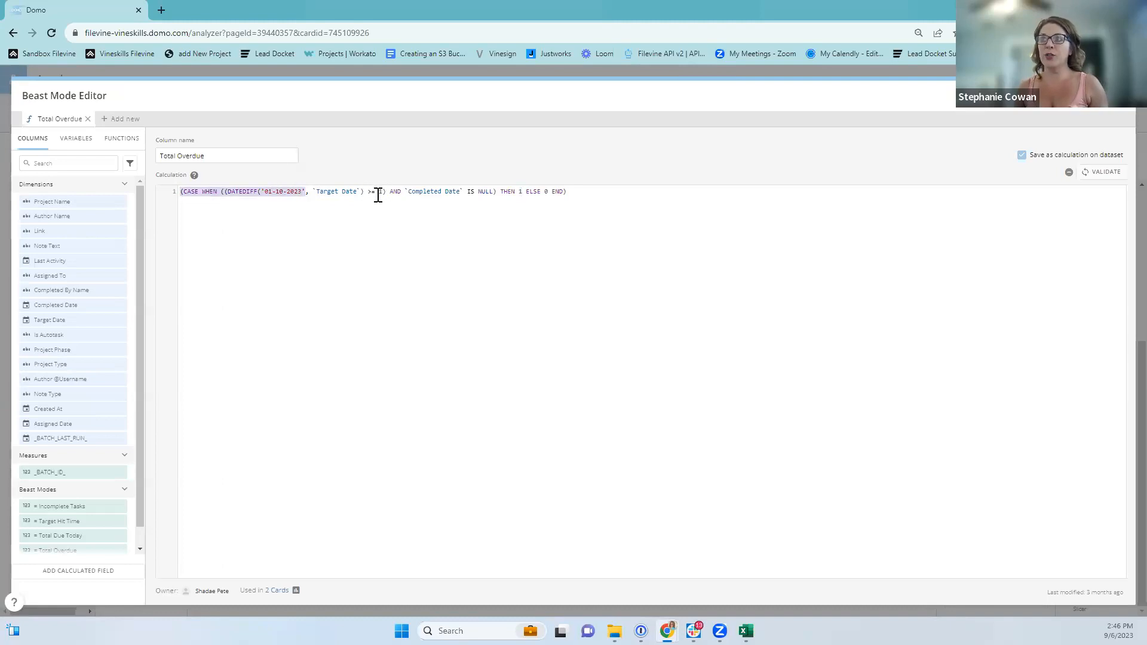
pyautogui.moveTo(409, 191); pyautogui.dragTo(456, 191)
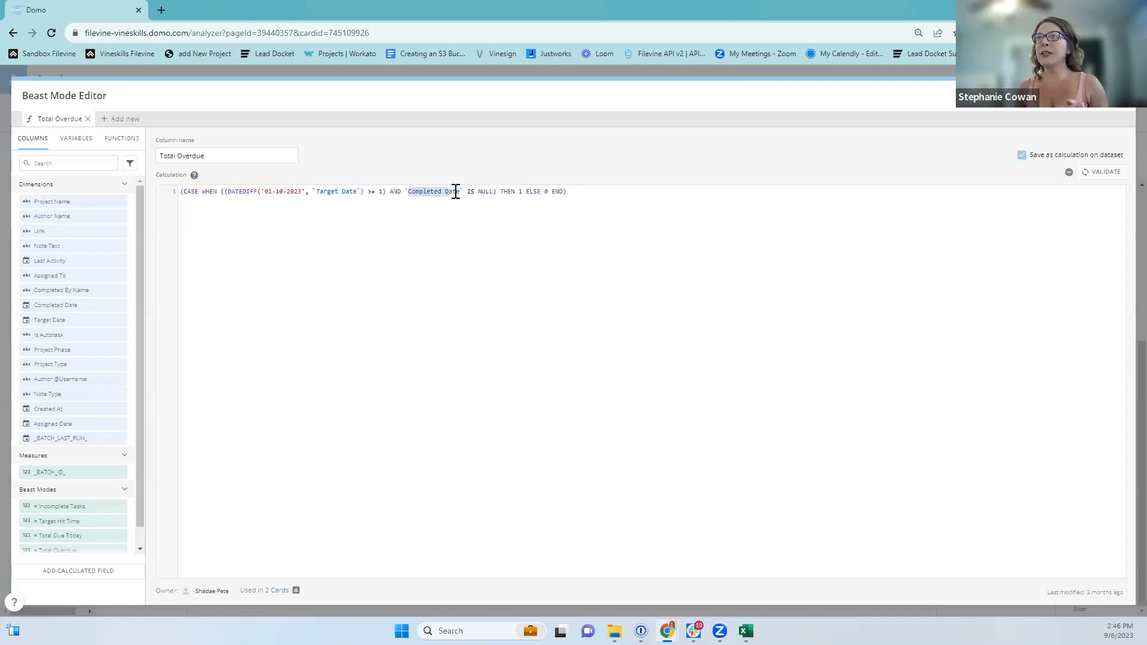
pyautogui.click(548, 191)
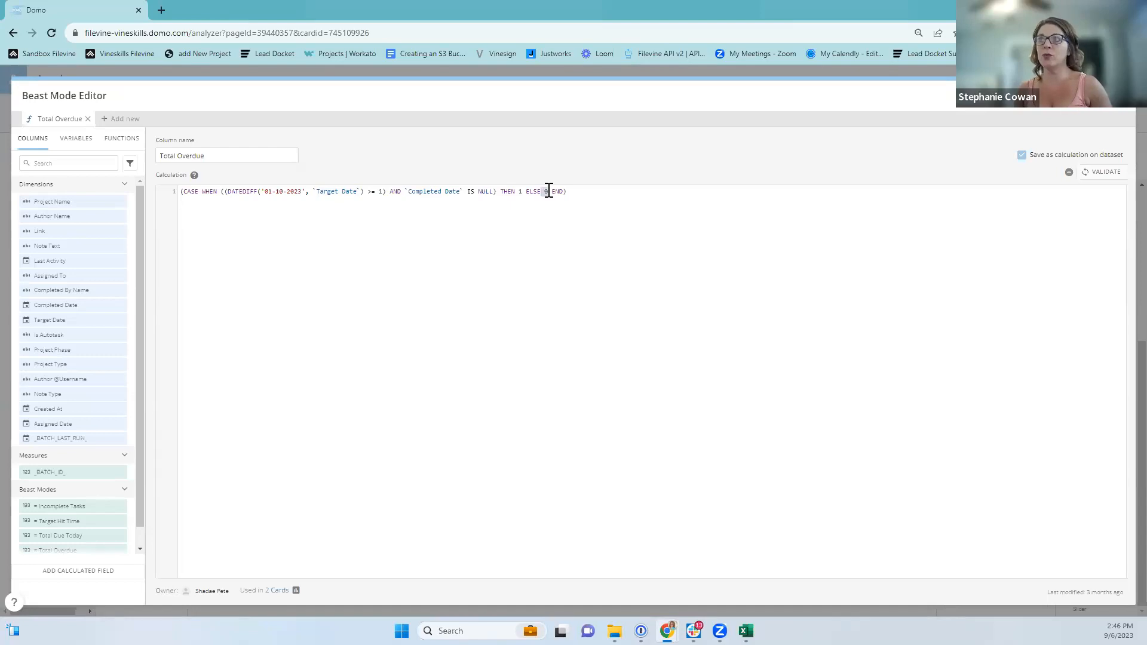
# Highlight the fixed date 01-10-2023 and show the Functions list.
pyautogui.click(308, 482)
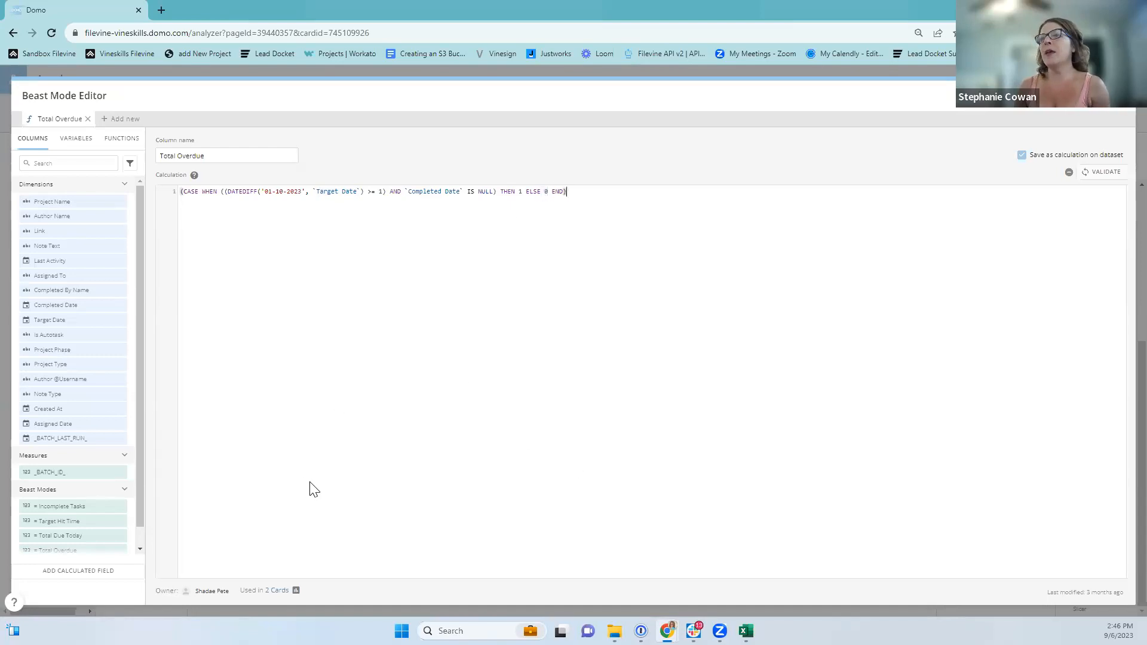
pyautogui.doubleClick(302, 191)
pyautogui.click(335, 190)
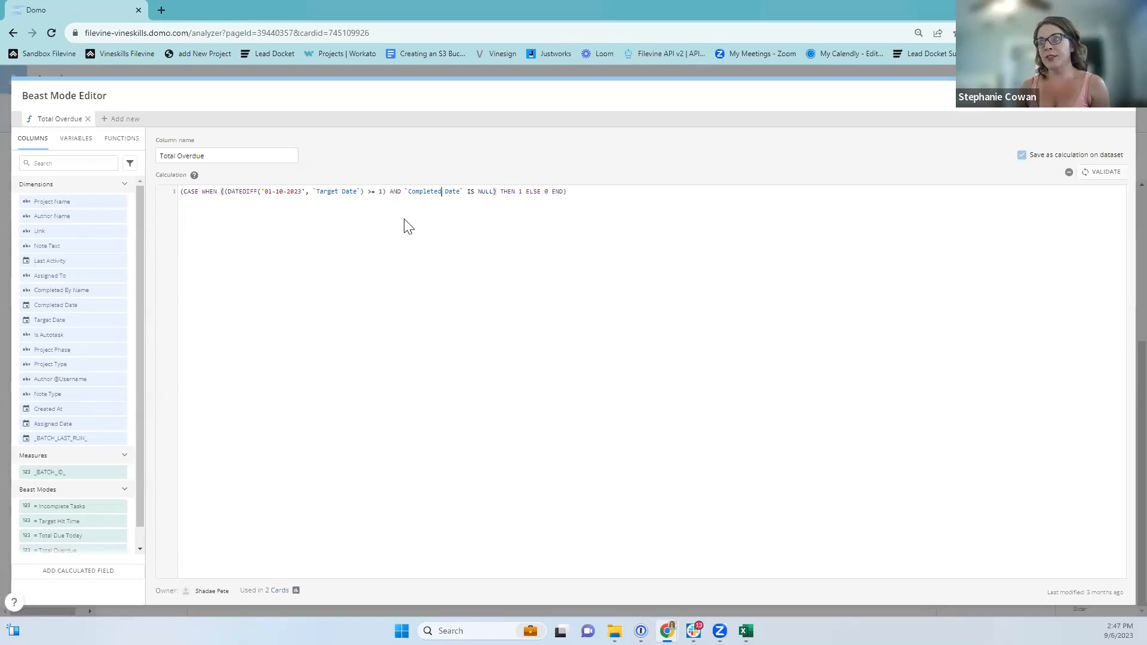
pyautogui.moveTo(306, 189); pyautogui.dragTo(262, 190)
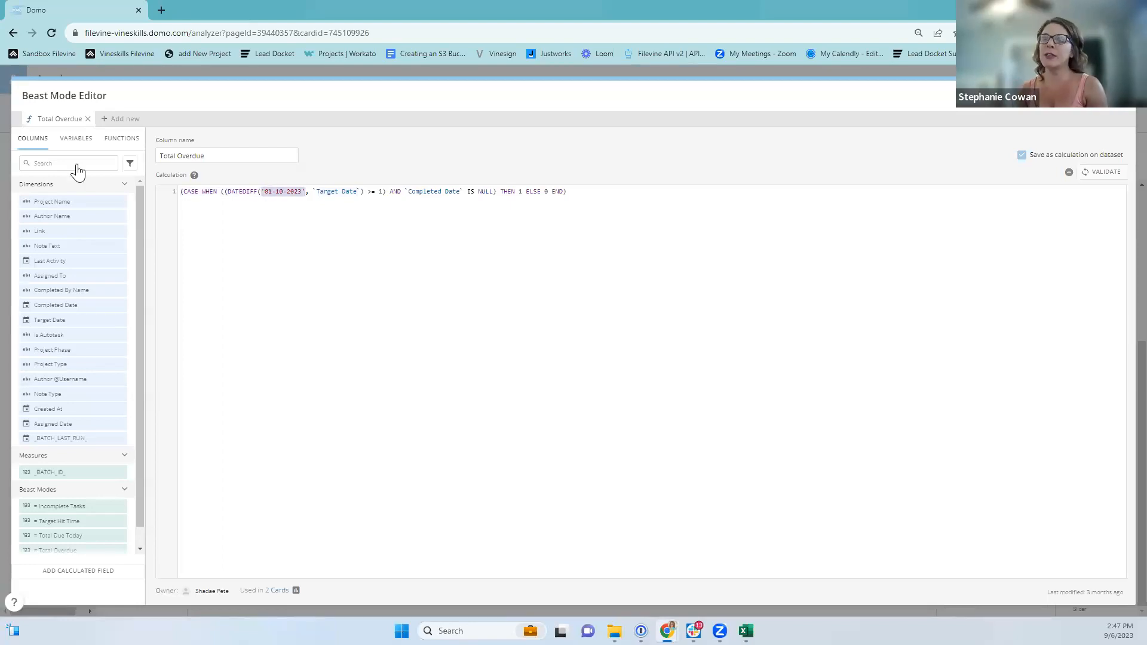
pyautogui.click(119, 141)
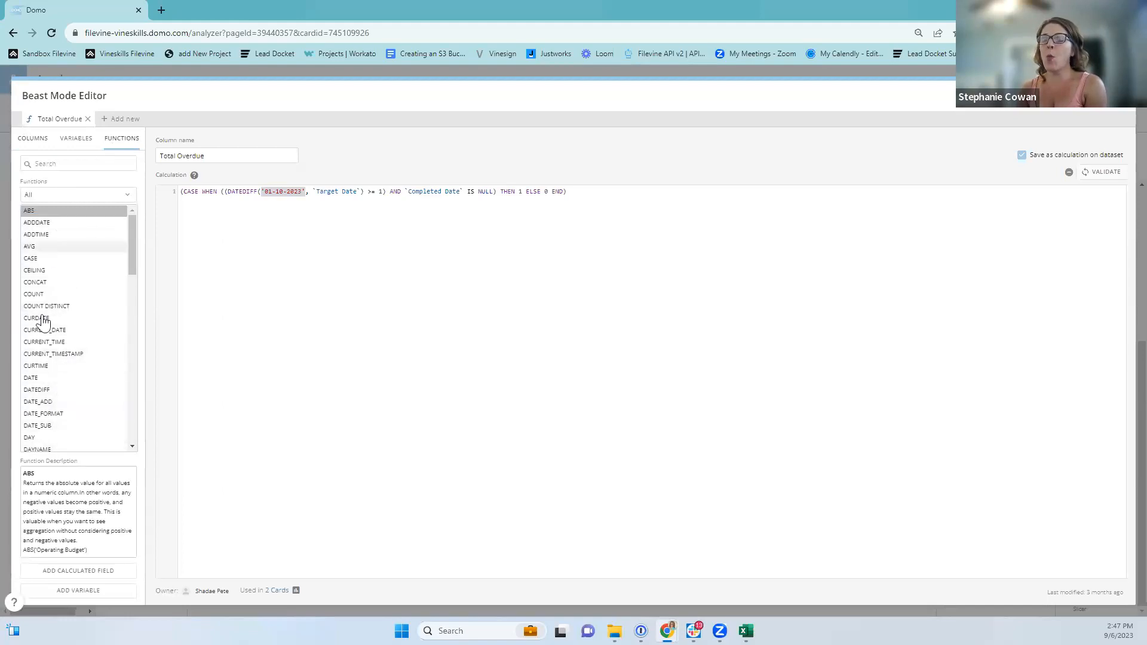
# Select the fixed date 01-10-2023 in the Total Overdue formula for replacement.
pyautogui.click(37, 390)
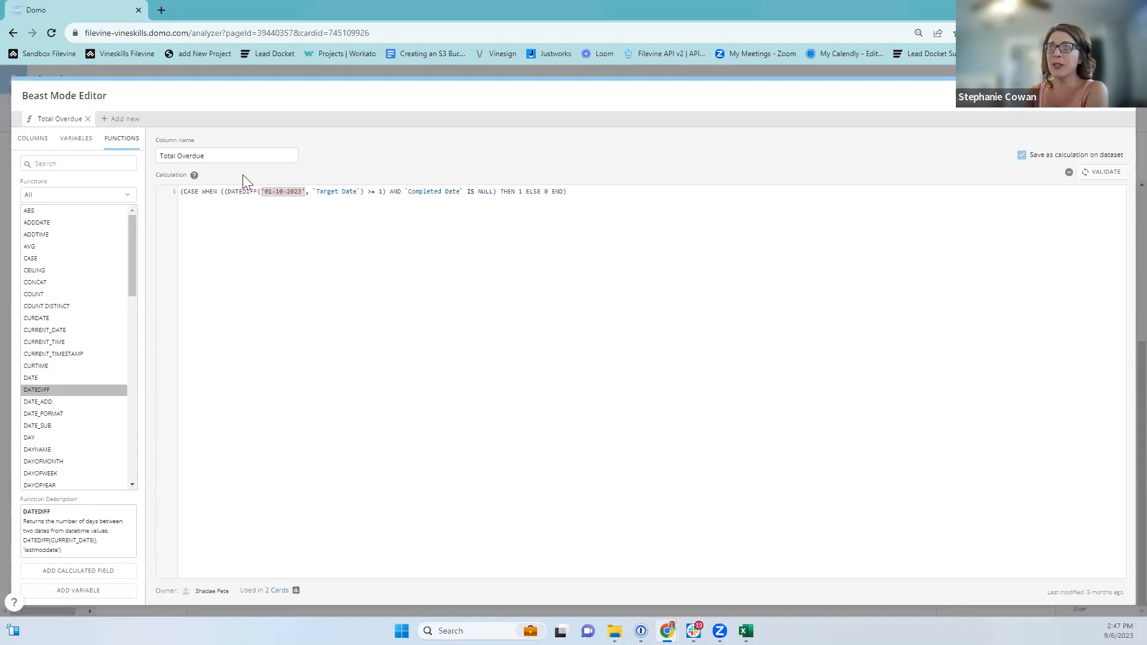
pyautogui.moveTo(226, 191); pyautogui.dragTo(260, 192)
pyautogui.click(334, 188)
pyautogui.click(297, 192)
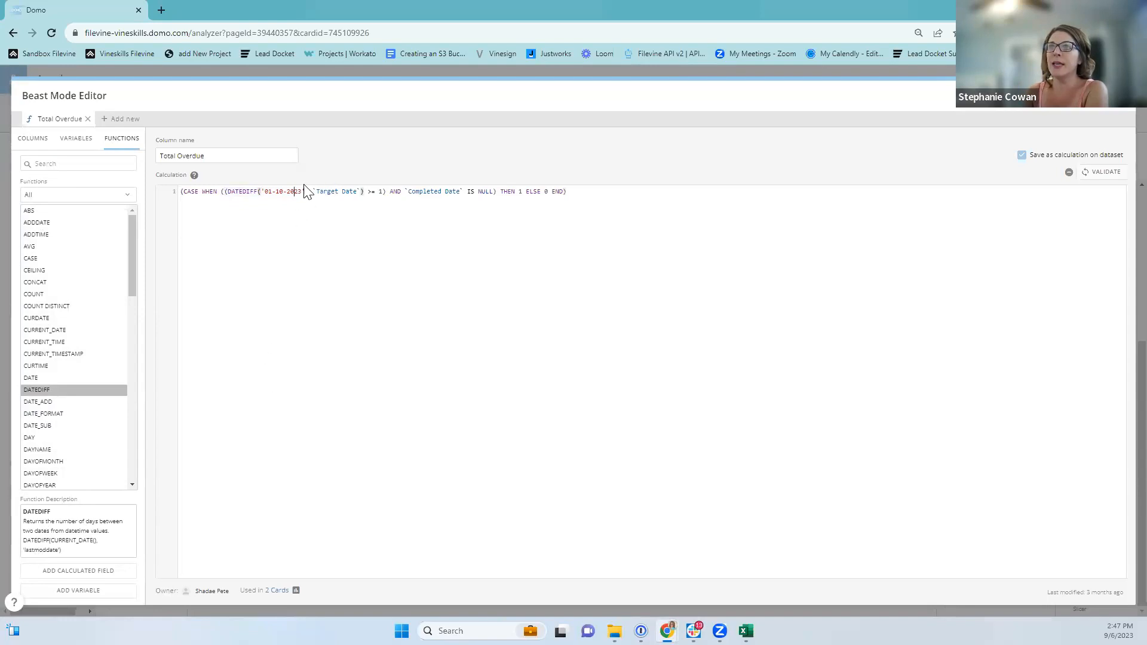
pyautogui.moveTo(303, 191); pyautogui.dragTo(264, 191)
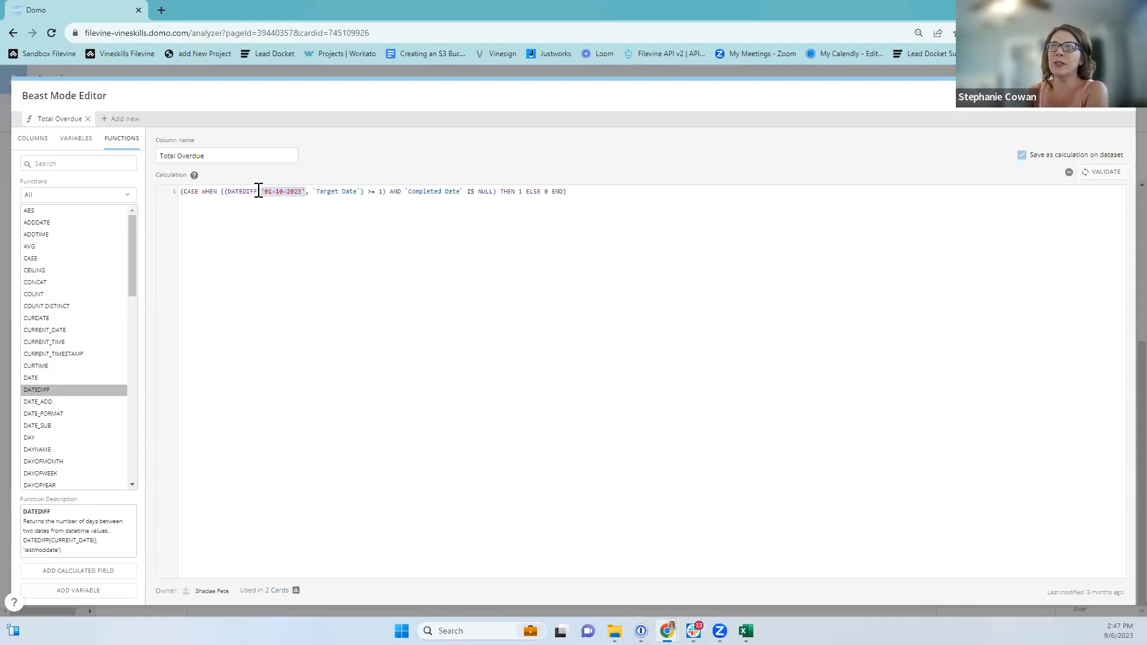
# Replace the fixed date with CURRENT_DATE() after comparing it with CURDATE.
pyautogui.click(57, 321)
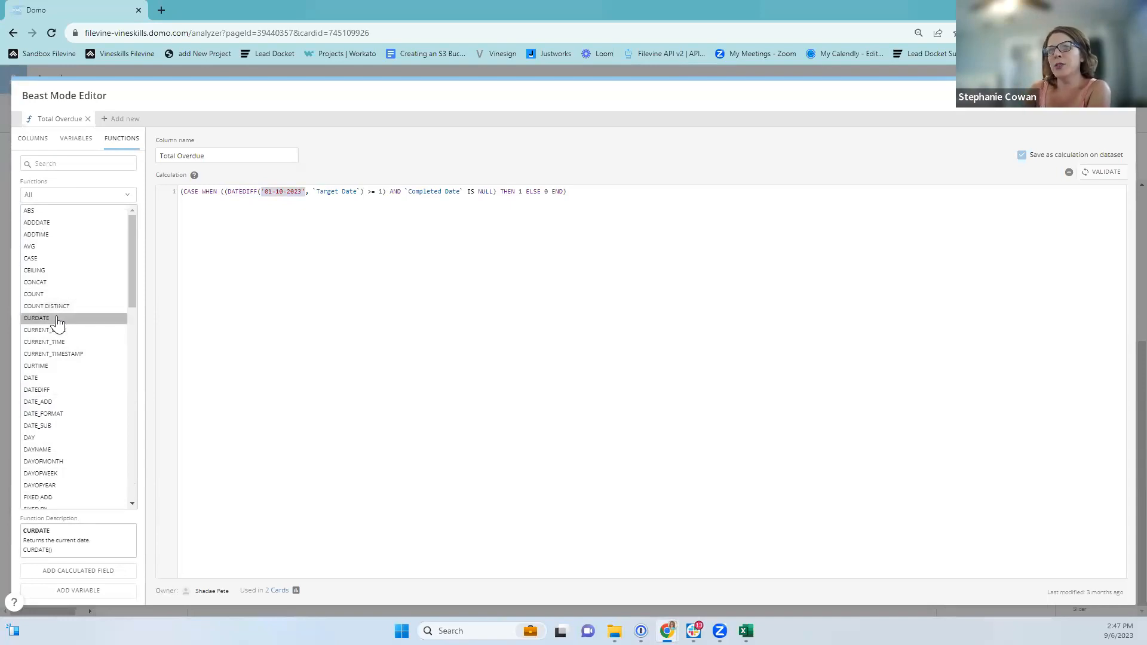
pyautogui.click(57, 334)
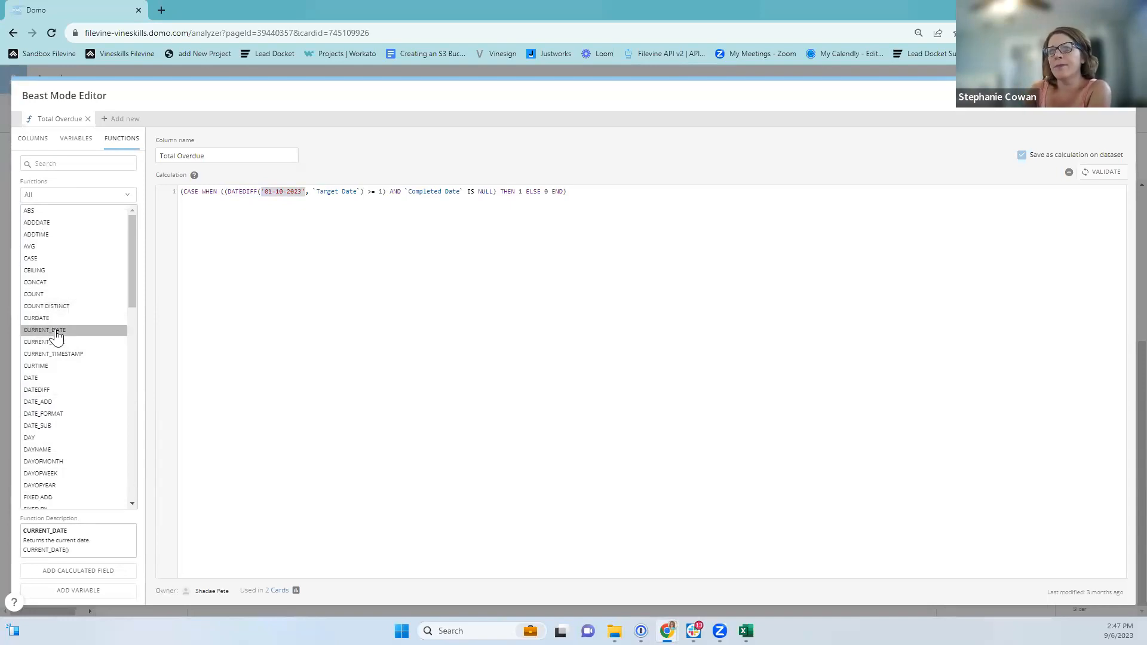
pyautogui.click(52, 322)
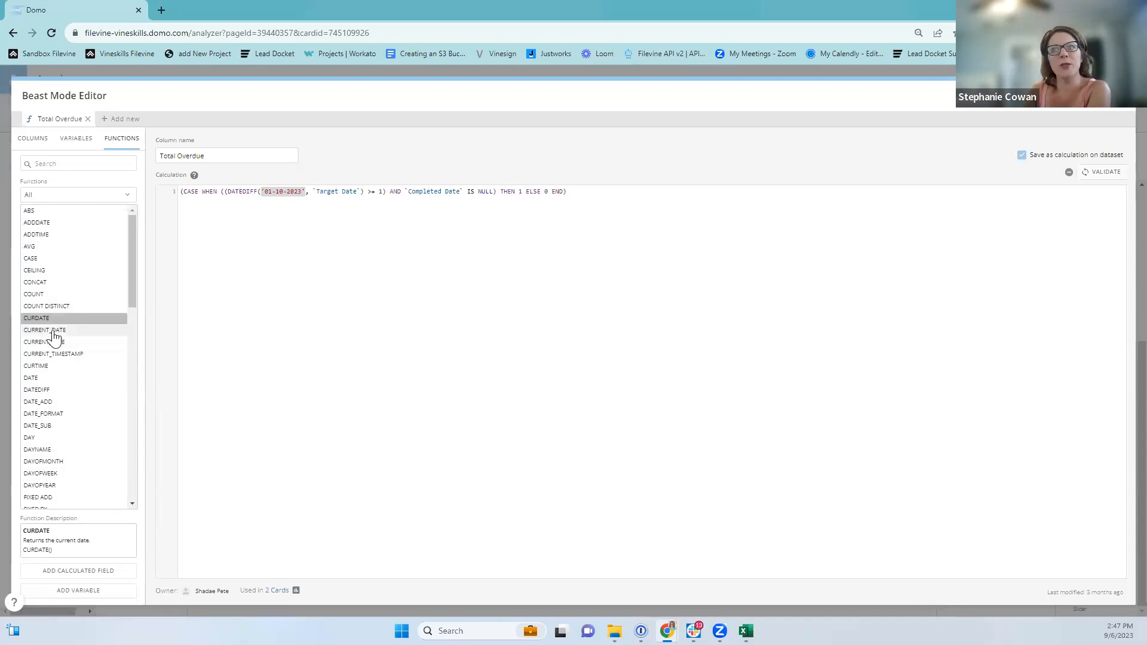
pyautogui.click(53, 332)
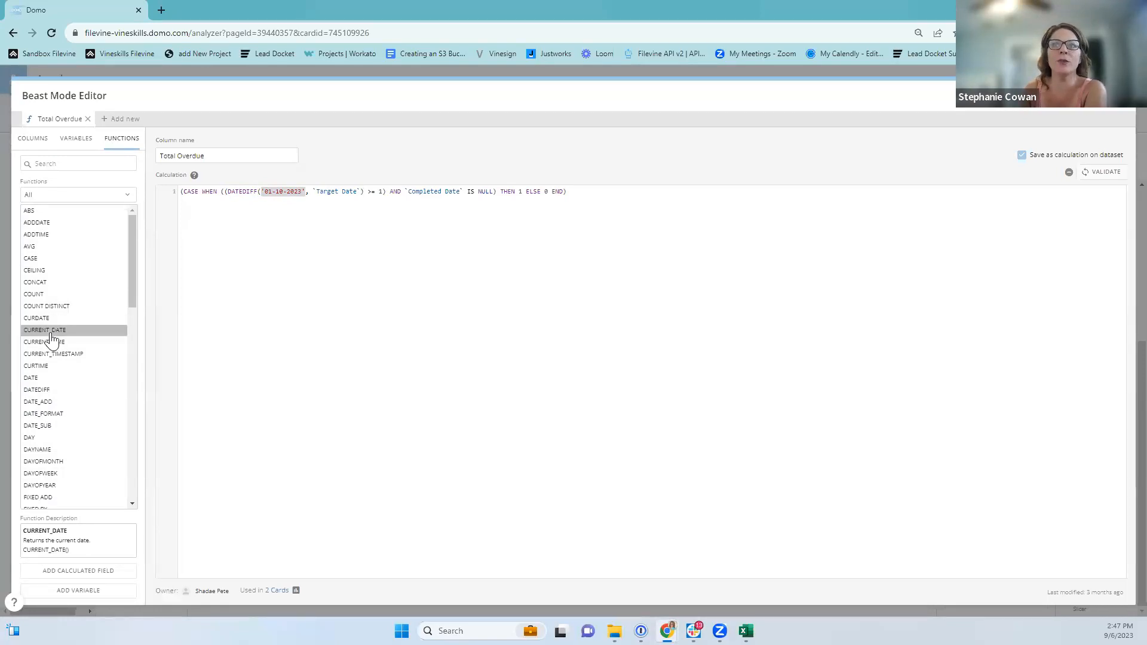
pyautogui.doubleClick(52, 334)
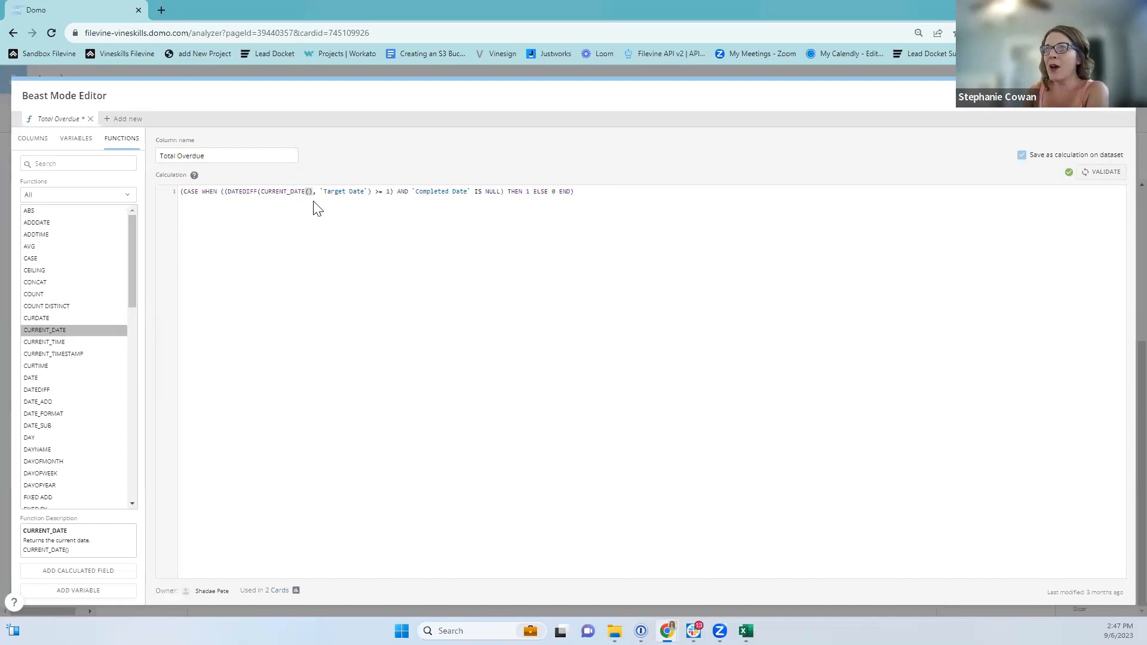
pyautogui.moveTo(313, 192); pyautogui.dragTo(286, 192)
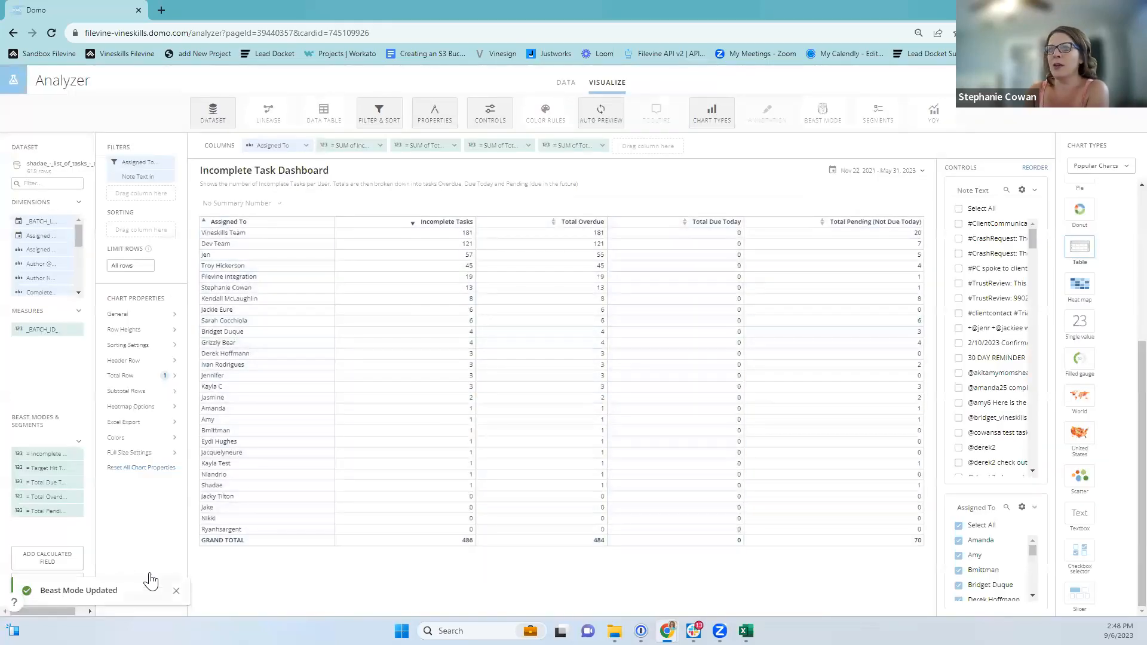
# Reopen and close Total Overdue, then open the Target Hit Time Beast Mode.
pyautogui.moveTo(39, 496)
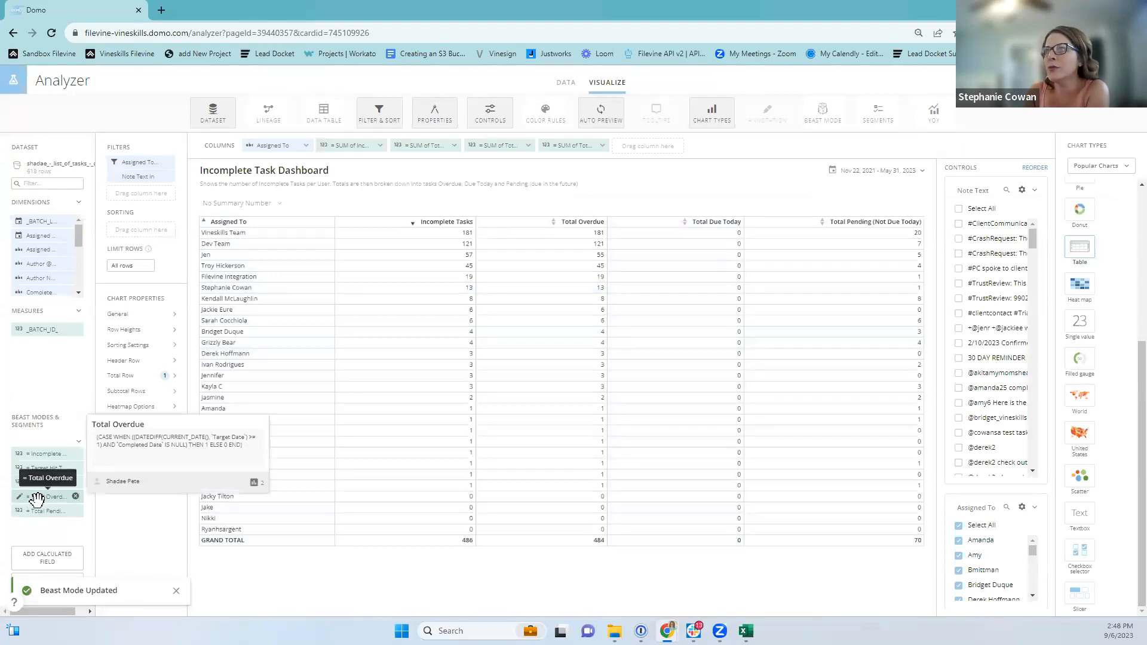
pyautogui.click(37, 497)
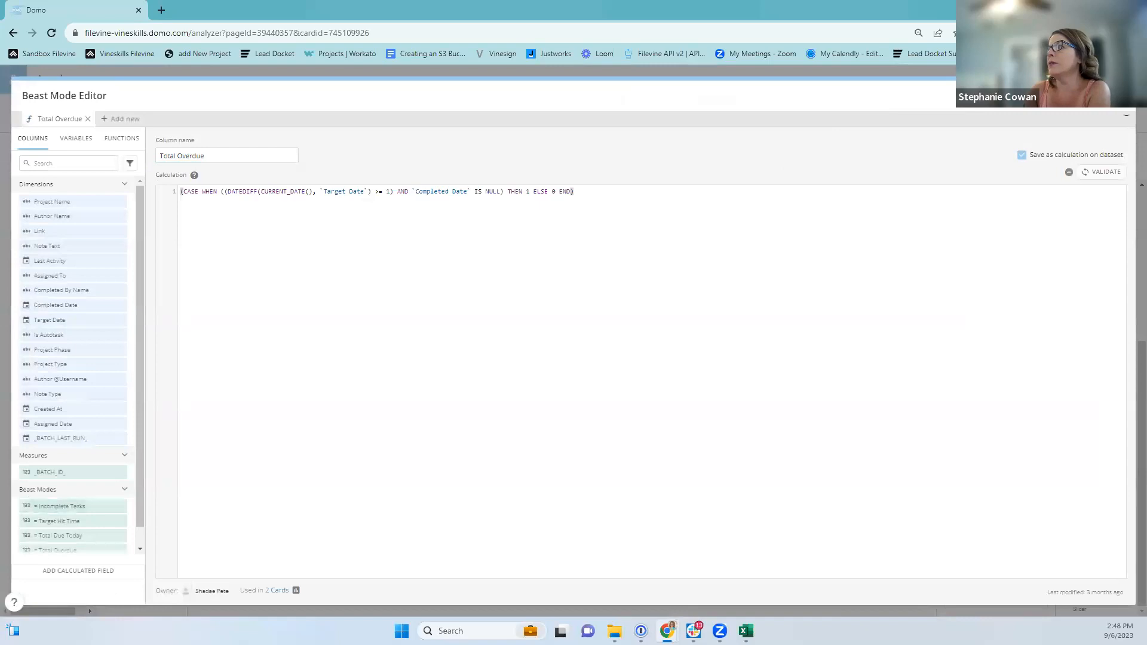
pyautogui.click(1031, 102)
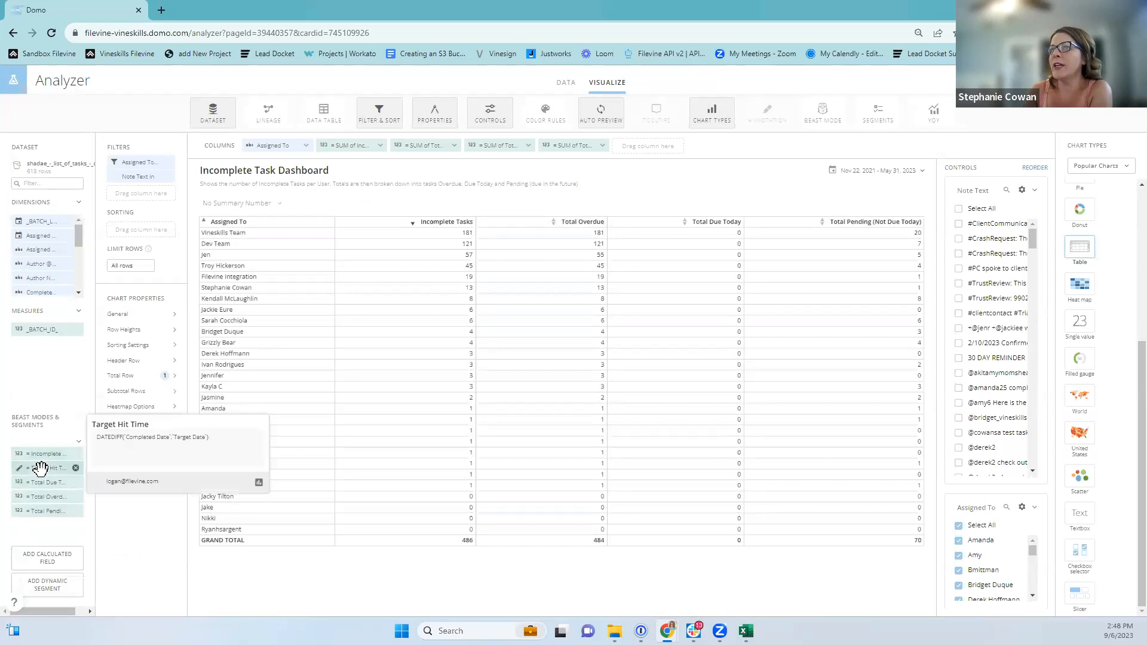
pyautogui.click(19, 468)
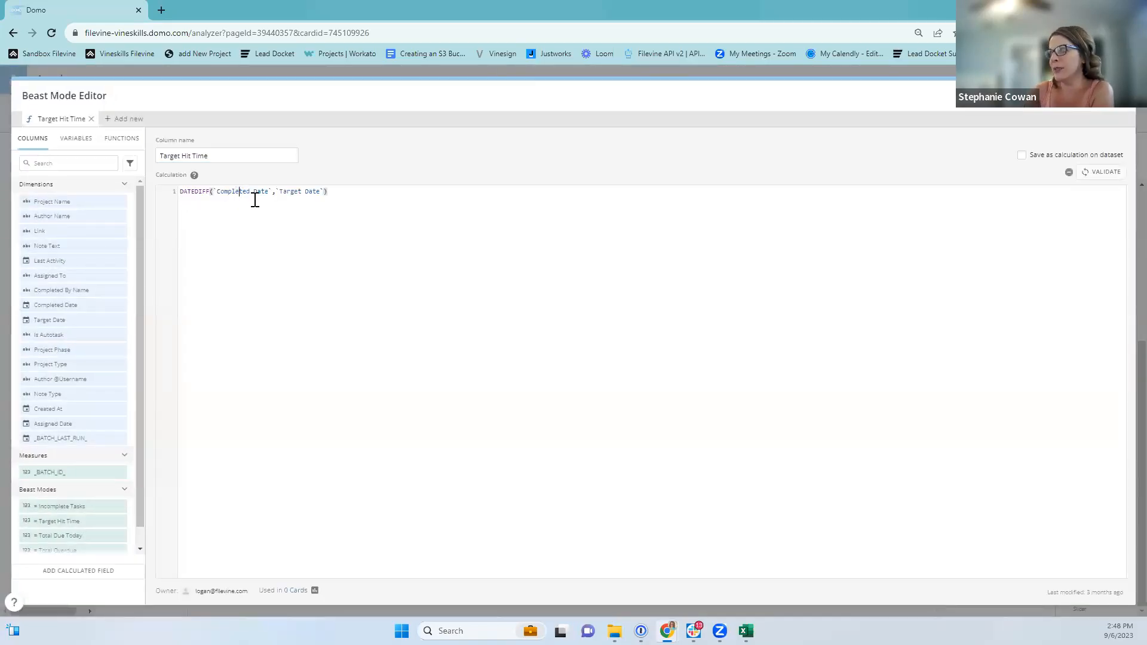
# Point into the Target Date reference in the Target Hit Time formula.
pyautogui.click(305, 191)
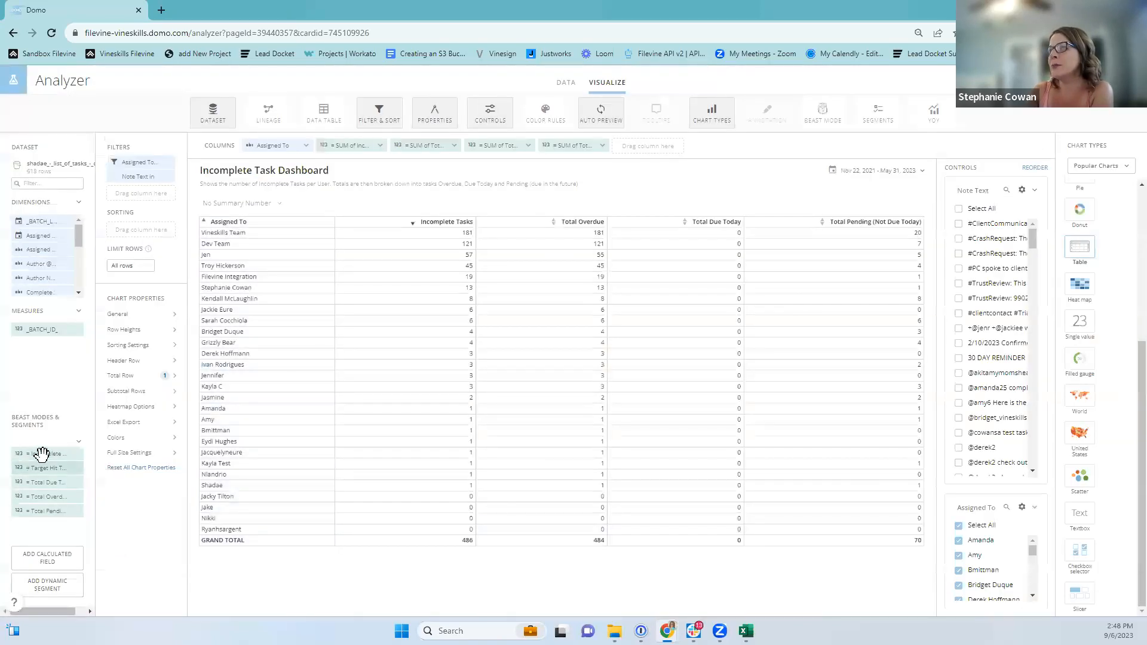
pyautogui.moveTo(44, 453)
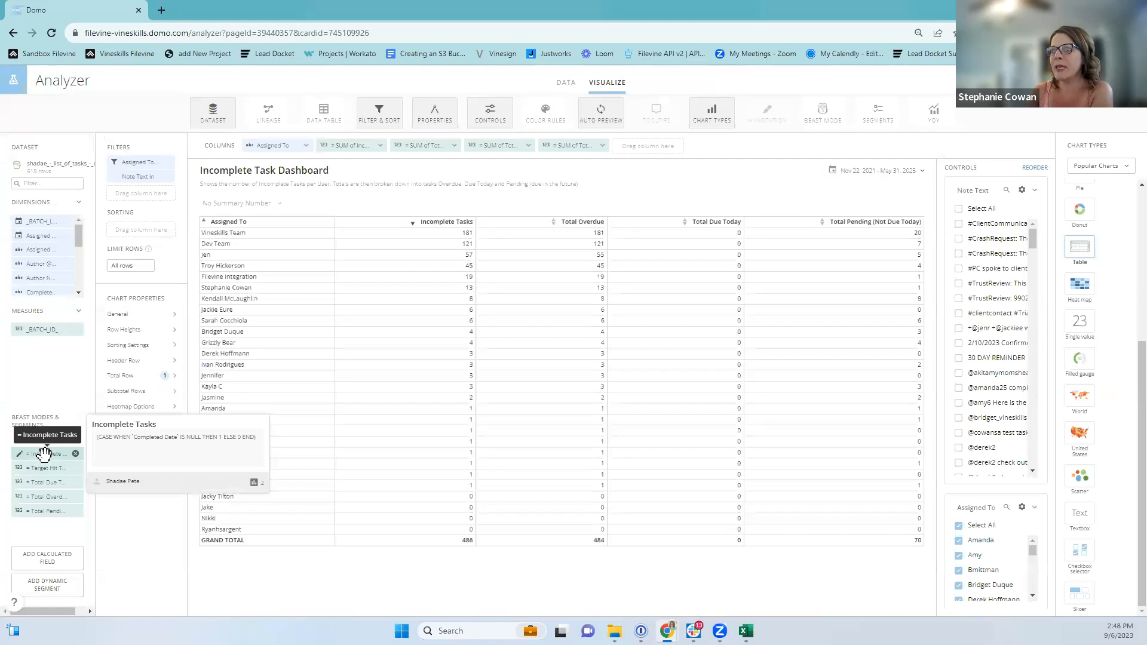
pyautogui.click(43, 453)
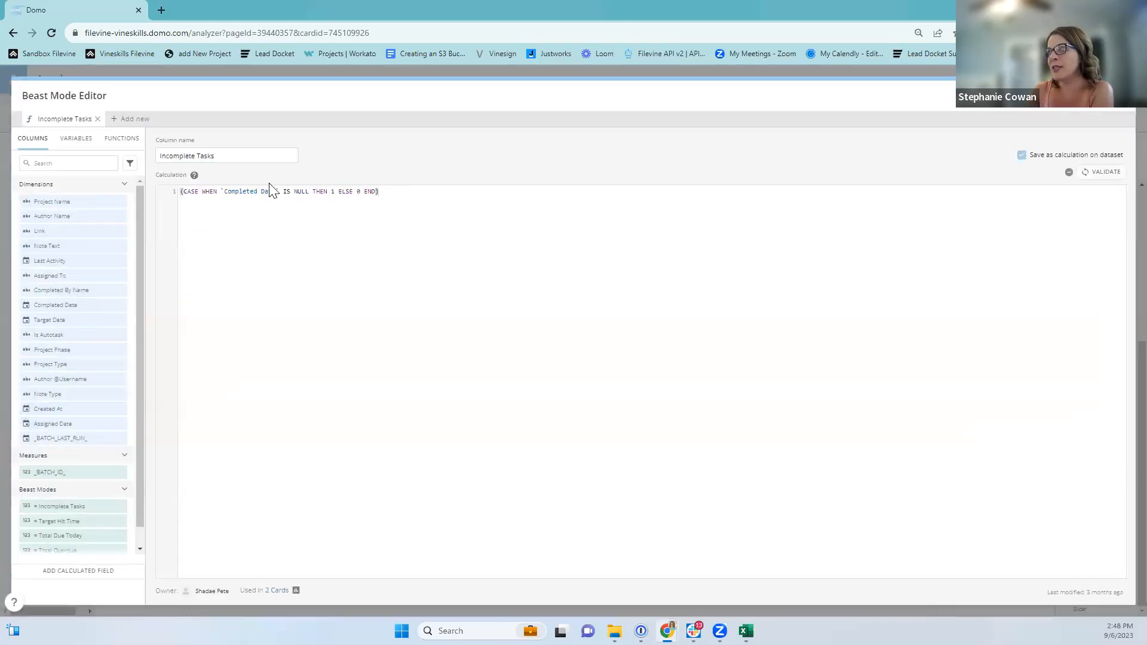
pyautogui.moveTo(280, 190); pyautogui.dragTo(225, 185)
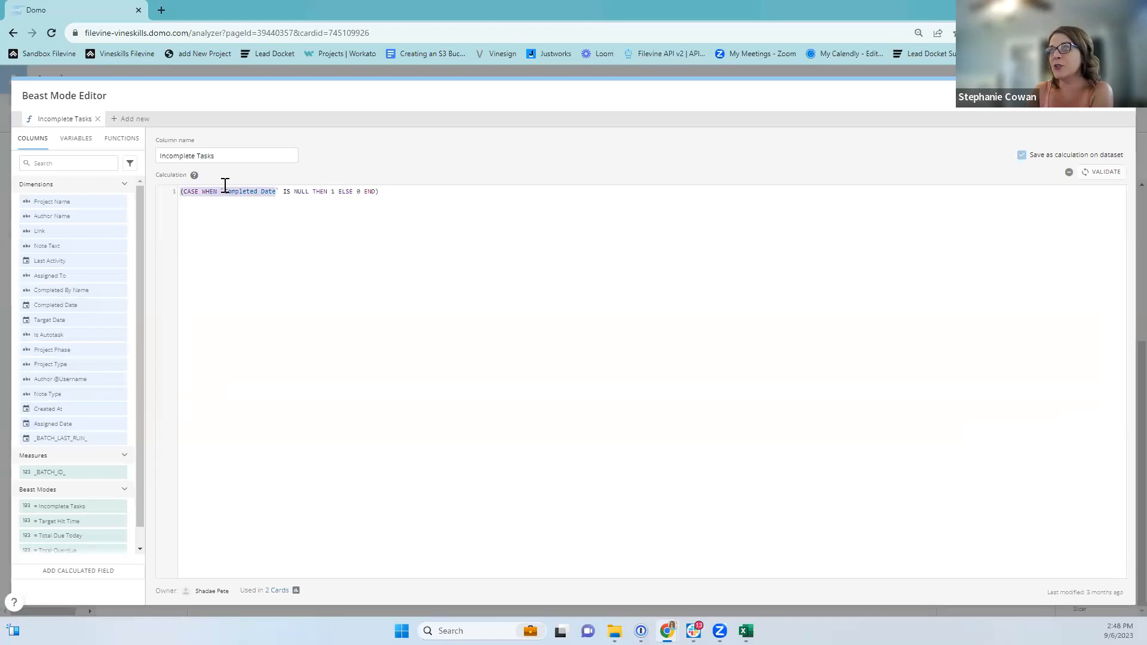
pyautogui.click(221, 192)
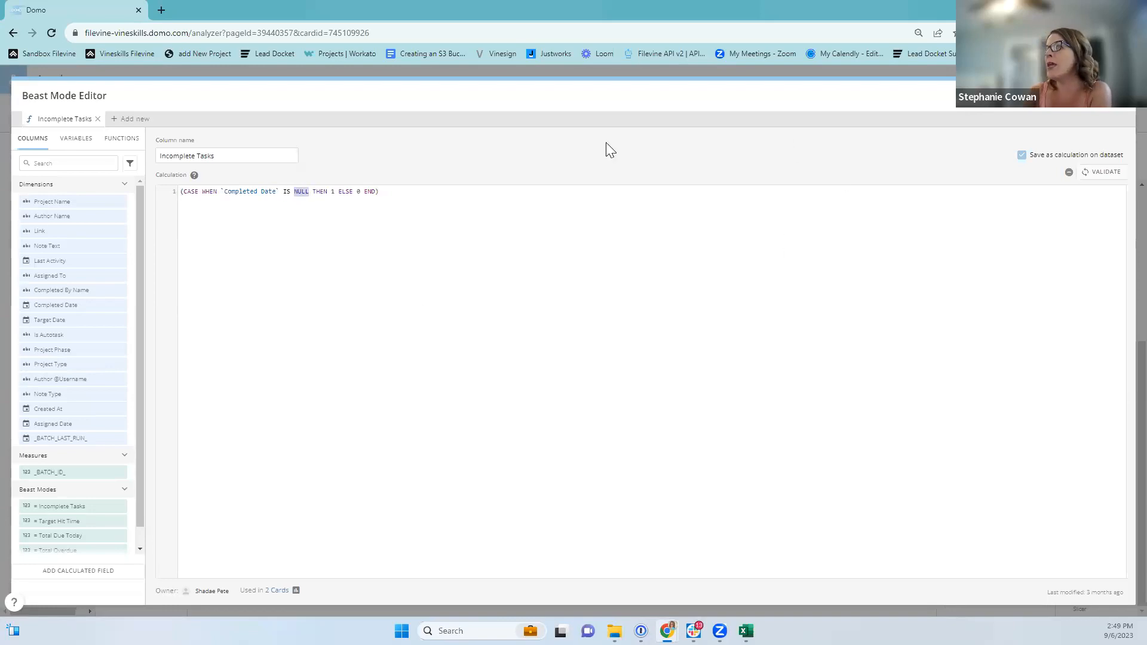
pyautogui.tripleClick(214, 154)
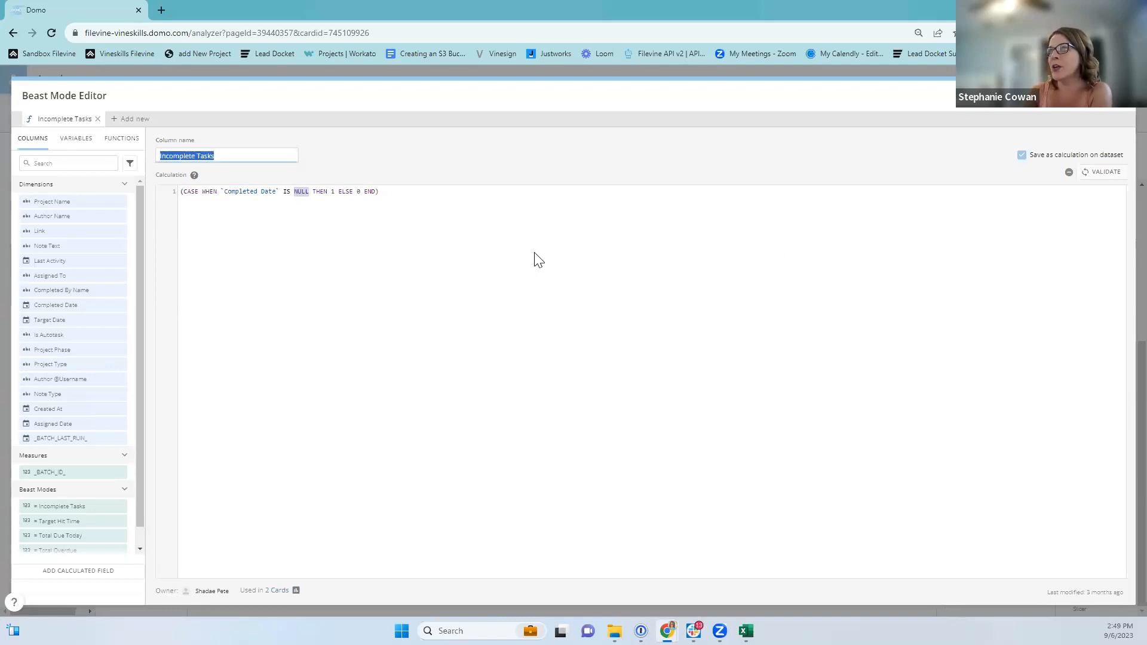
pyautogui.click(1042, 96)
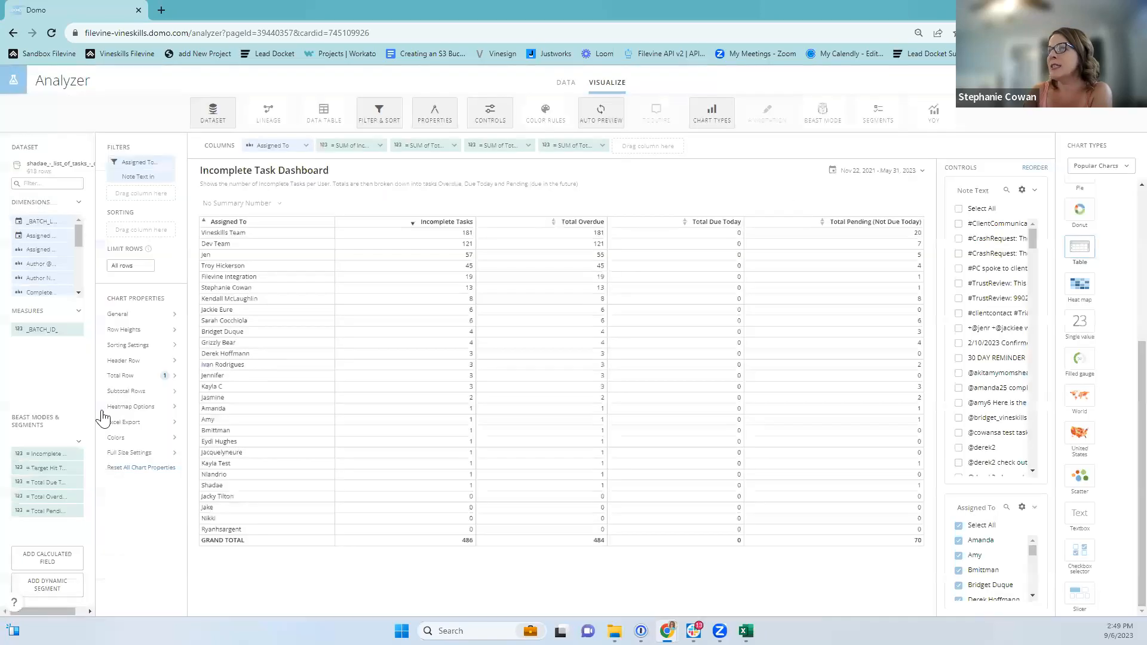
pyautogui.moveTo(42, 453)
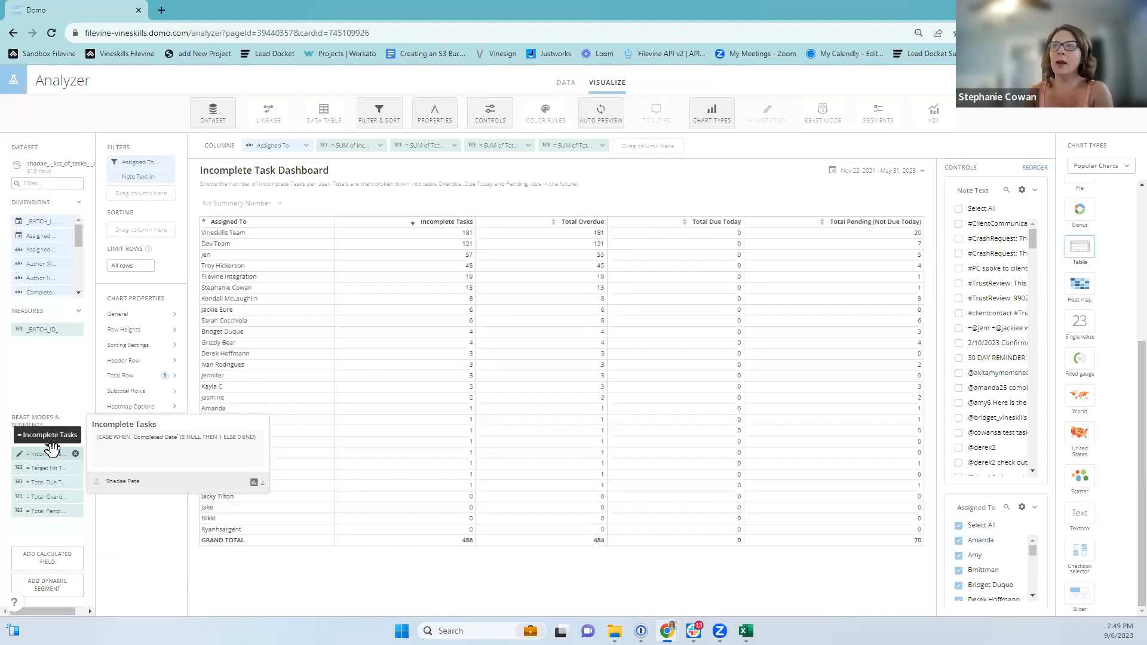
pyautogui.moveTo(46, 454); pyautogui.dragTo(354, 141)
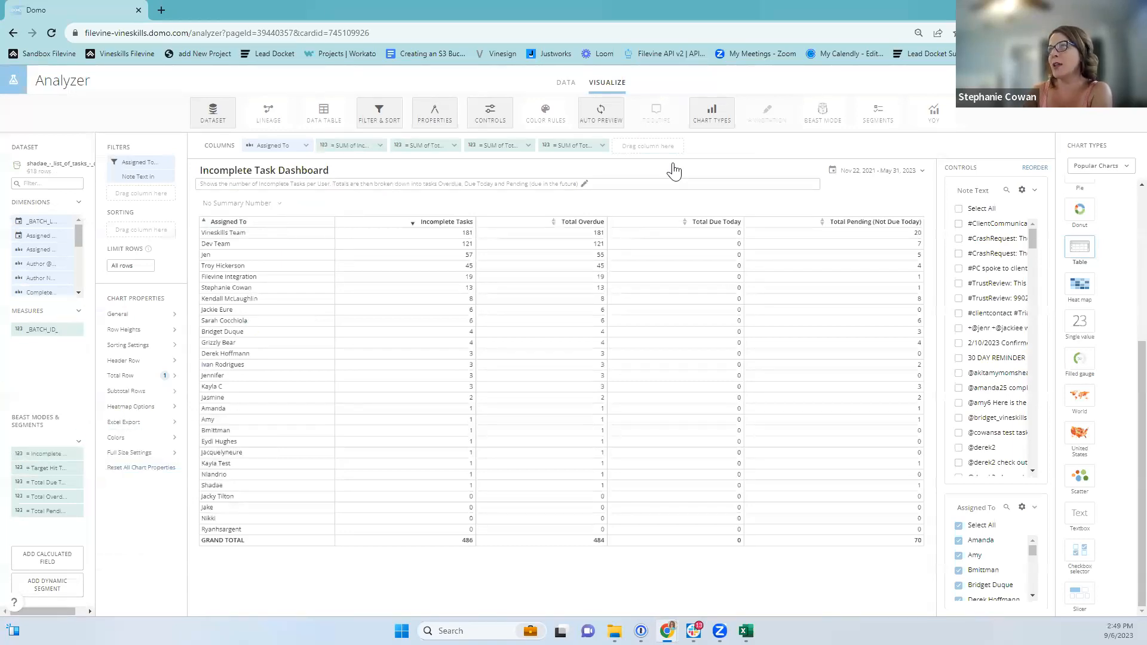
pyautogui.moveTo(37, 278); pyautogui.dragTo(643, 146)
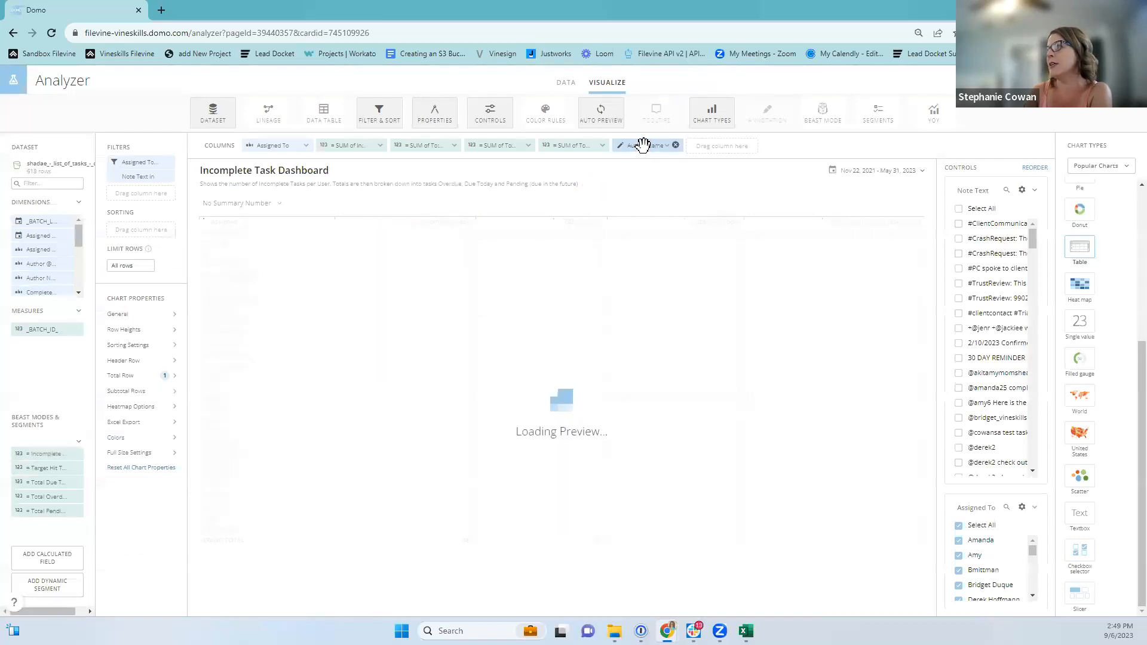
pyautogui.click(676, 146)
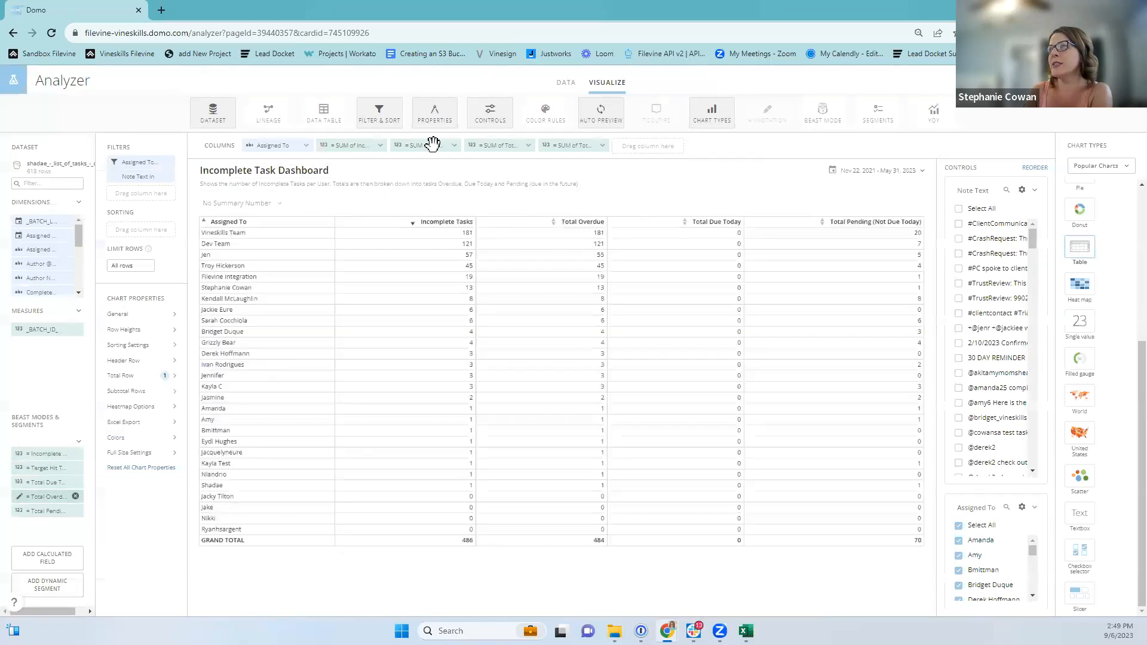
# Inspect the Incomplete Tasks and Total Overdue column settings, leaving Sum unchanged.
pyautogui.click(372, 146)
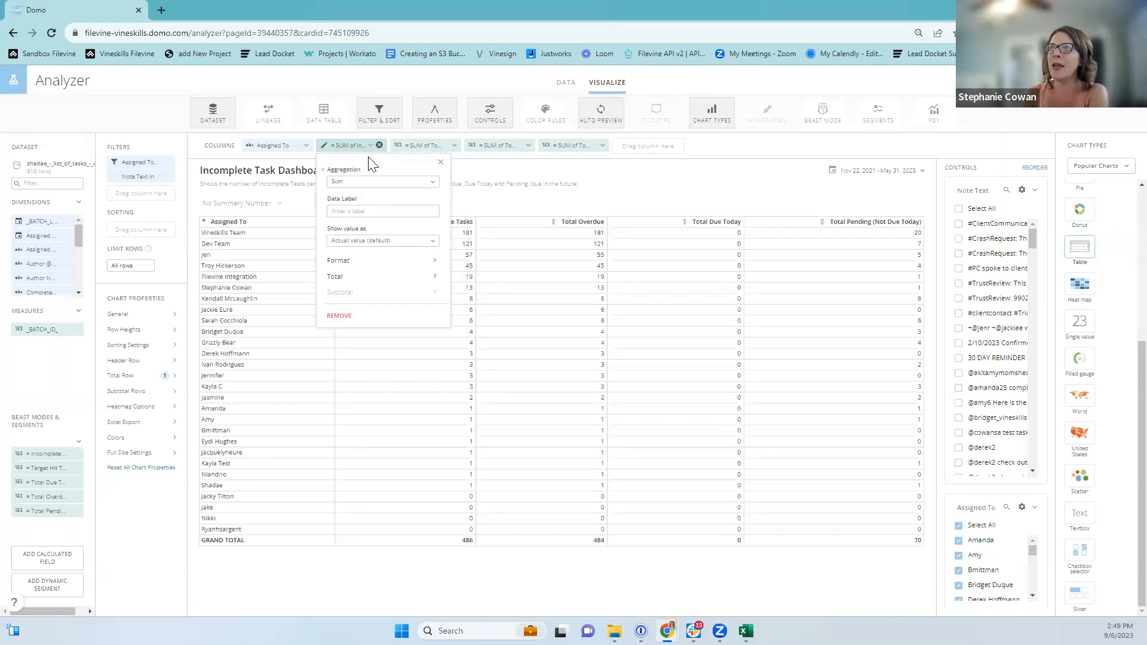
pyautogui.click(342, 183)
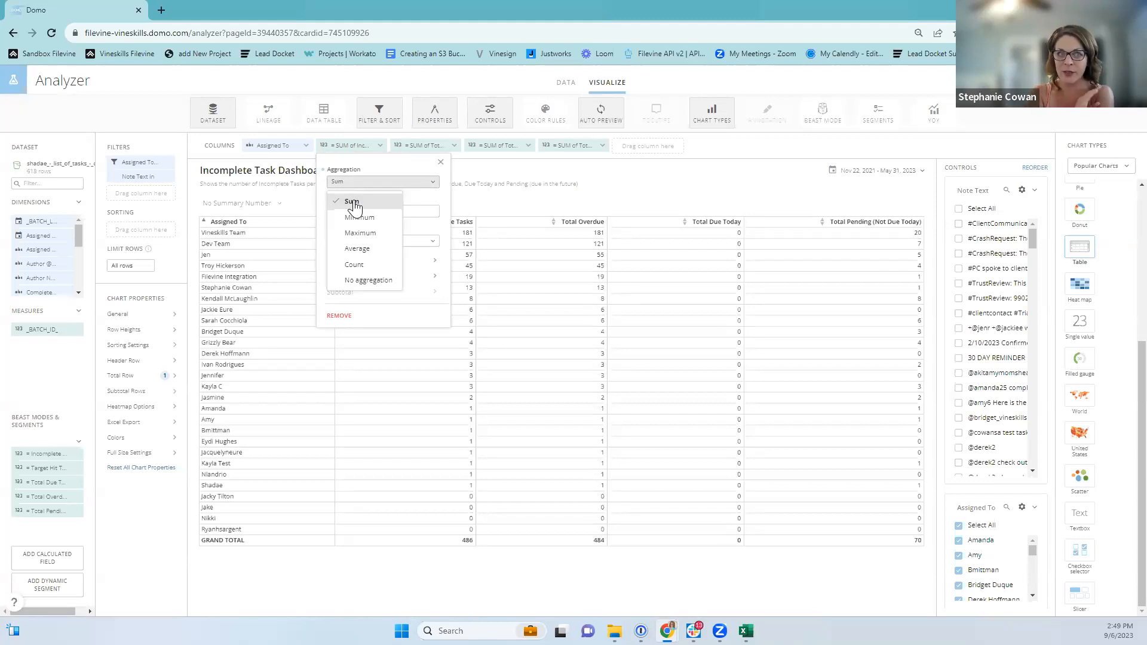
pyautogui.click(660, 182)
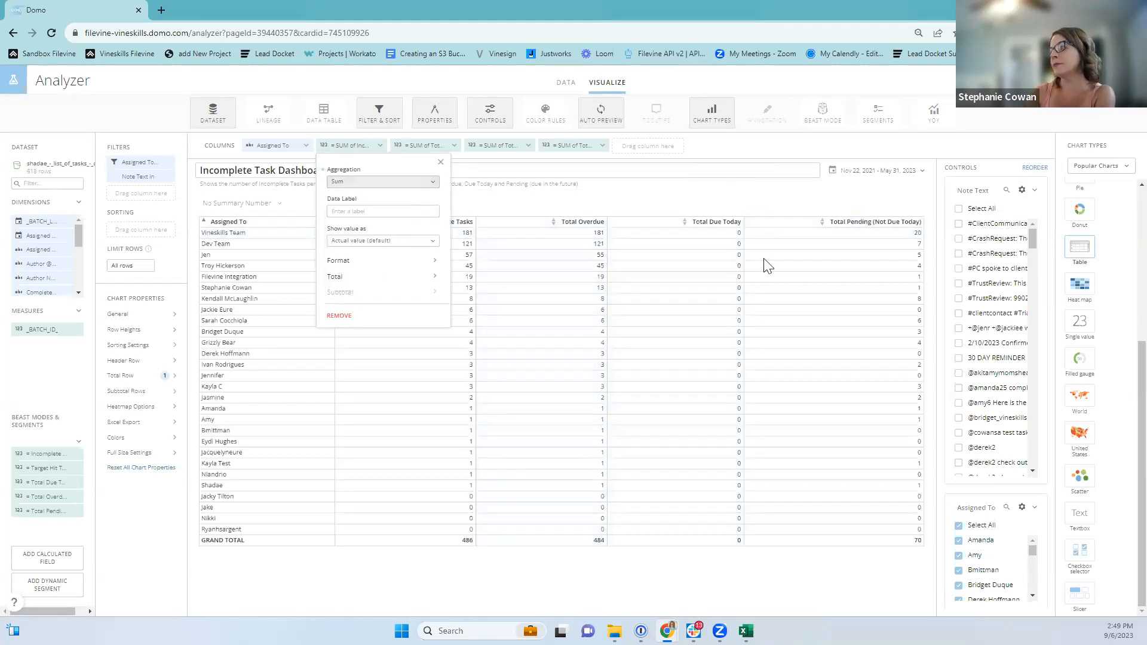
pyautogui.click(686, 194)
pyautogui.click(703, 219)
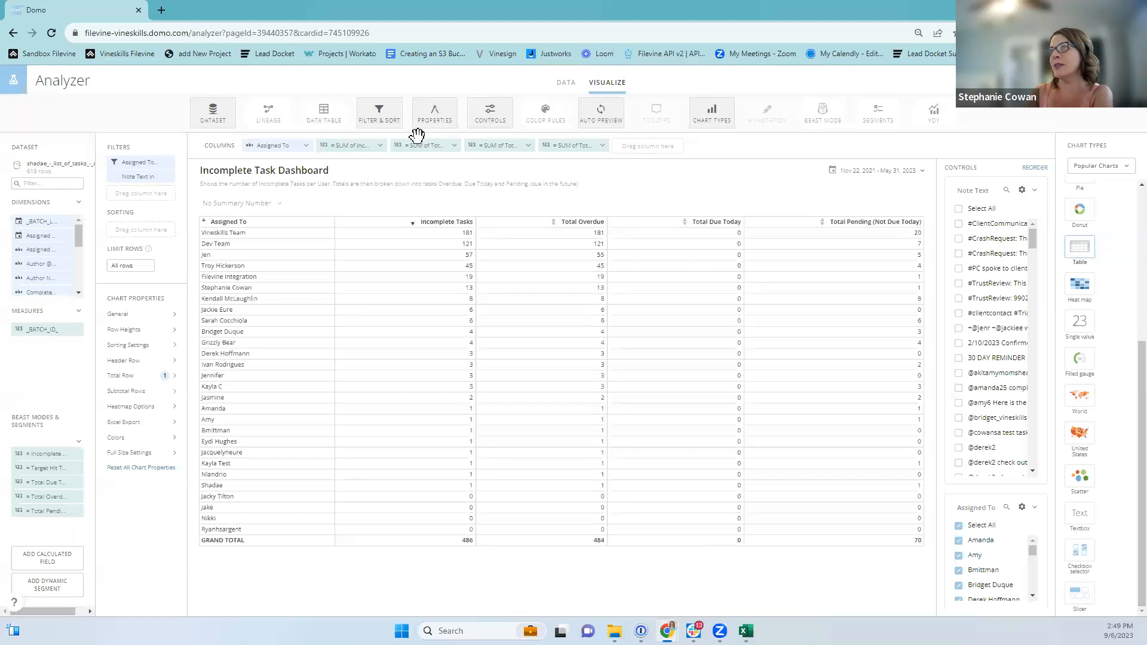
pyautogui.click(448, 146)
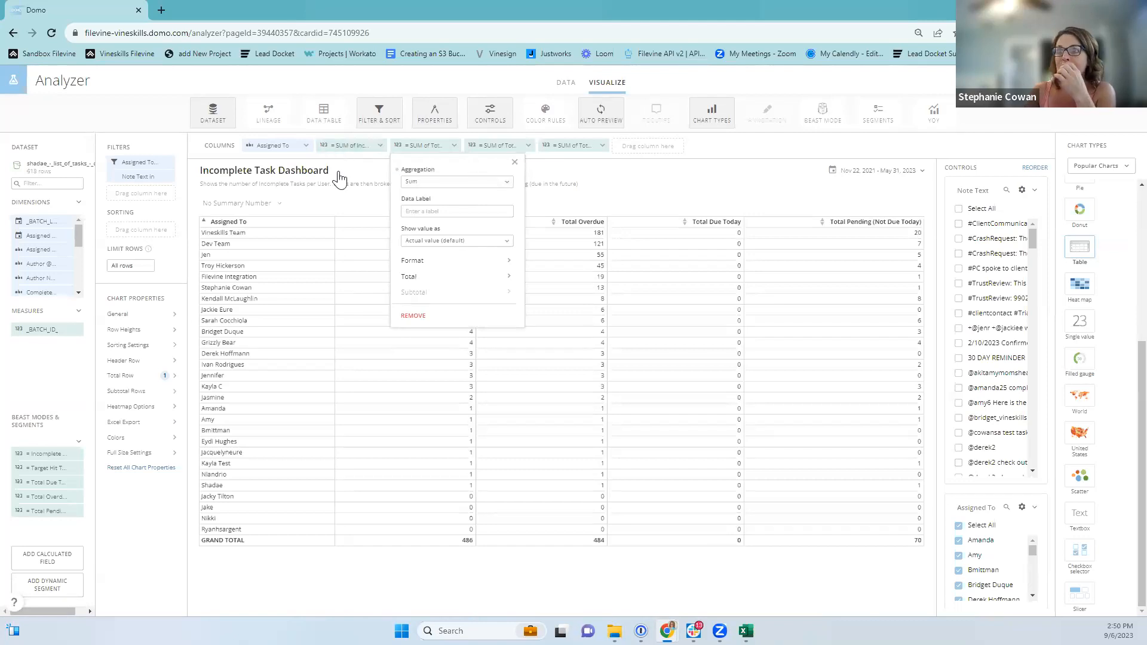
pyautogui.click(807, 155)
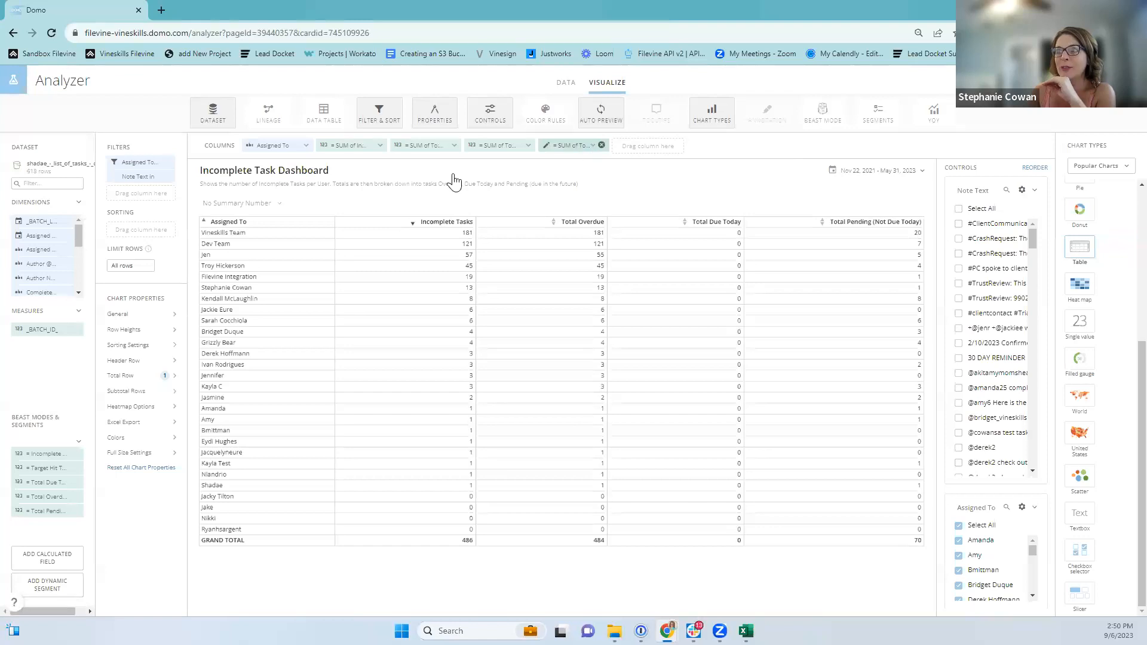
# Set both Incomplete Tasks and Total Overdue aggregation to No aggregation.
pyautogui.click(375, 149)
pyautogui.click(349, 182)
pyautogui.click(353, 279)
pyautogui.click(437, 147)
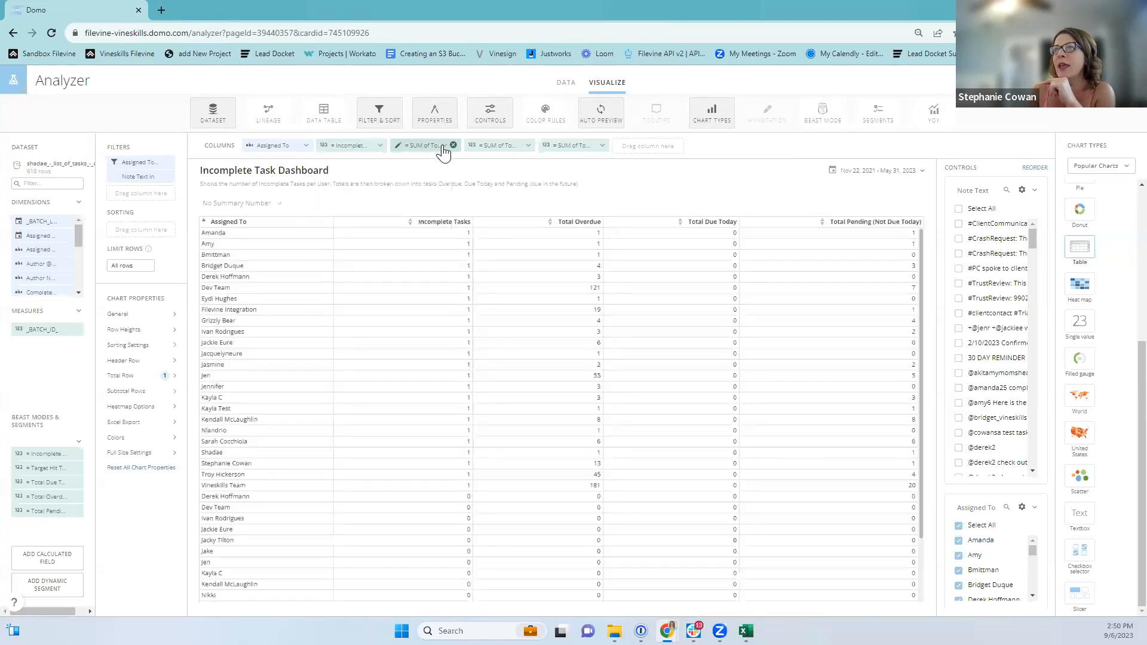
pyautogui.click(432, 182)
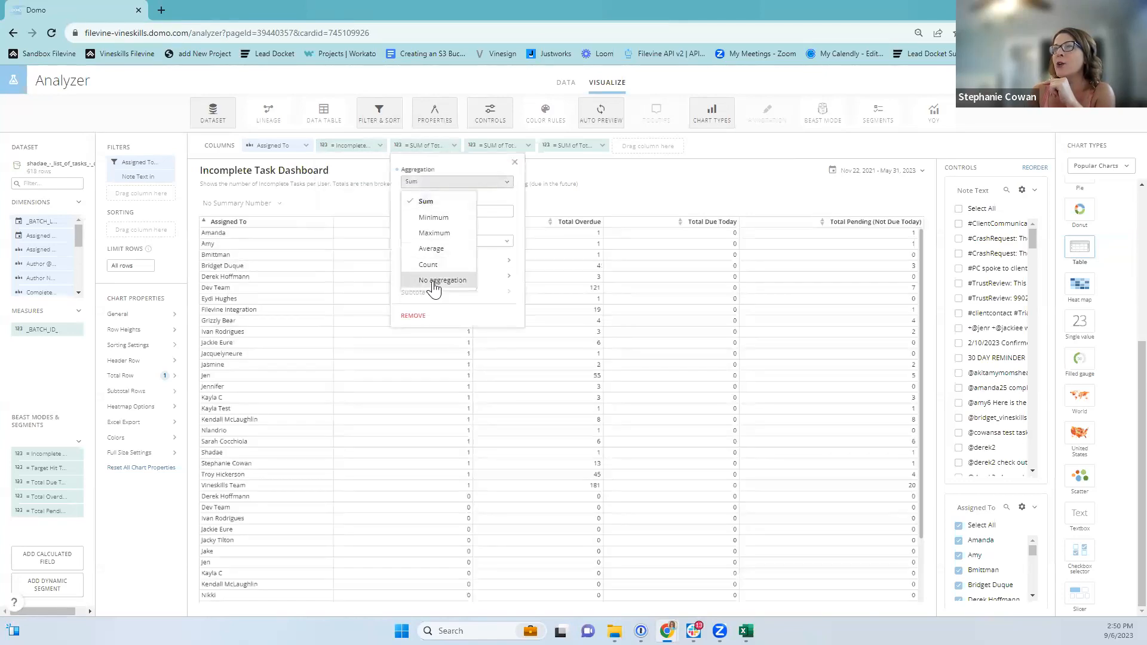
pyautogui.click(435, 281)
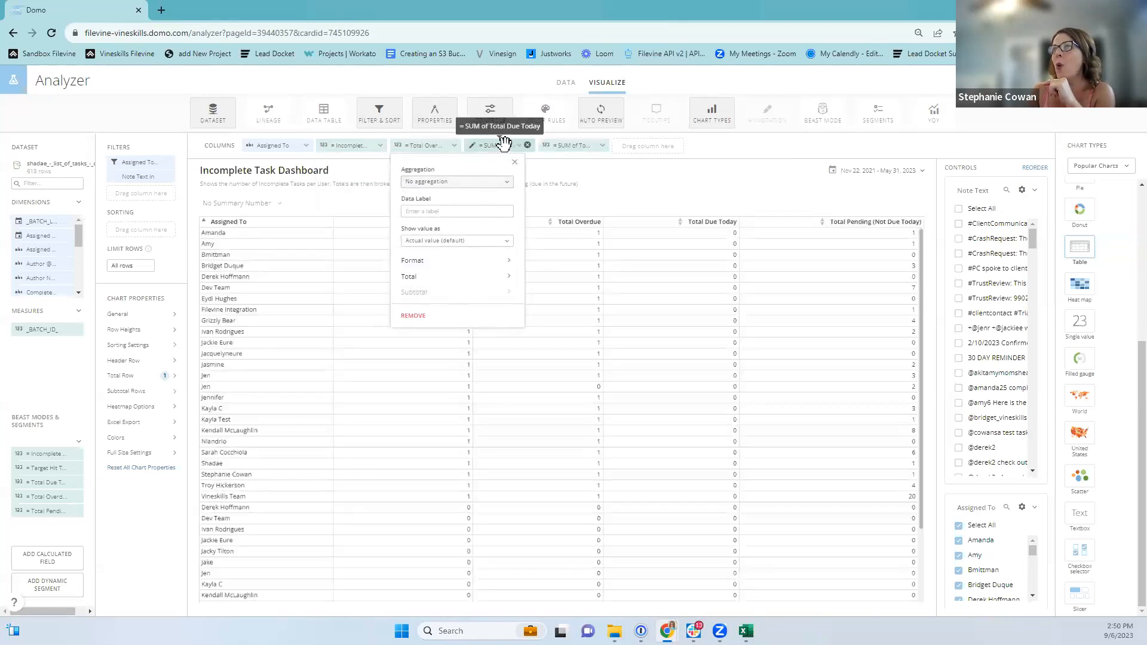
pyautogui.click(739, 174)
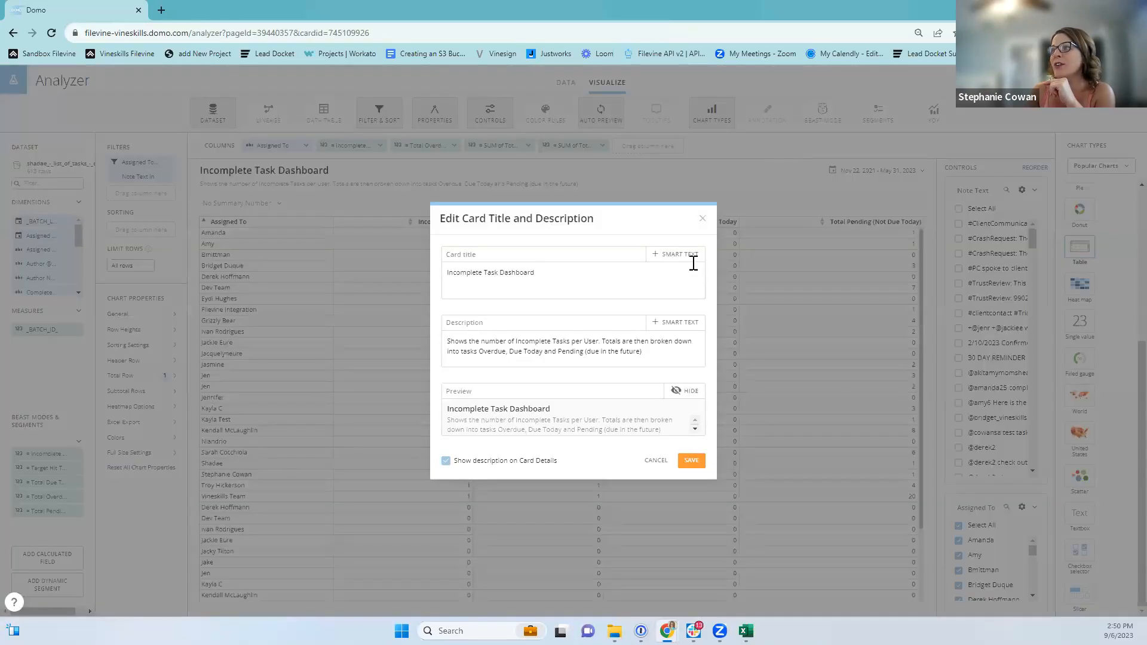
# Close the Edit Card Title and Description dialog to see raw 1/0 values per row.
pyautogui.click(703, 218)
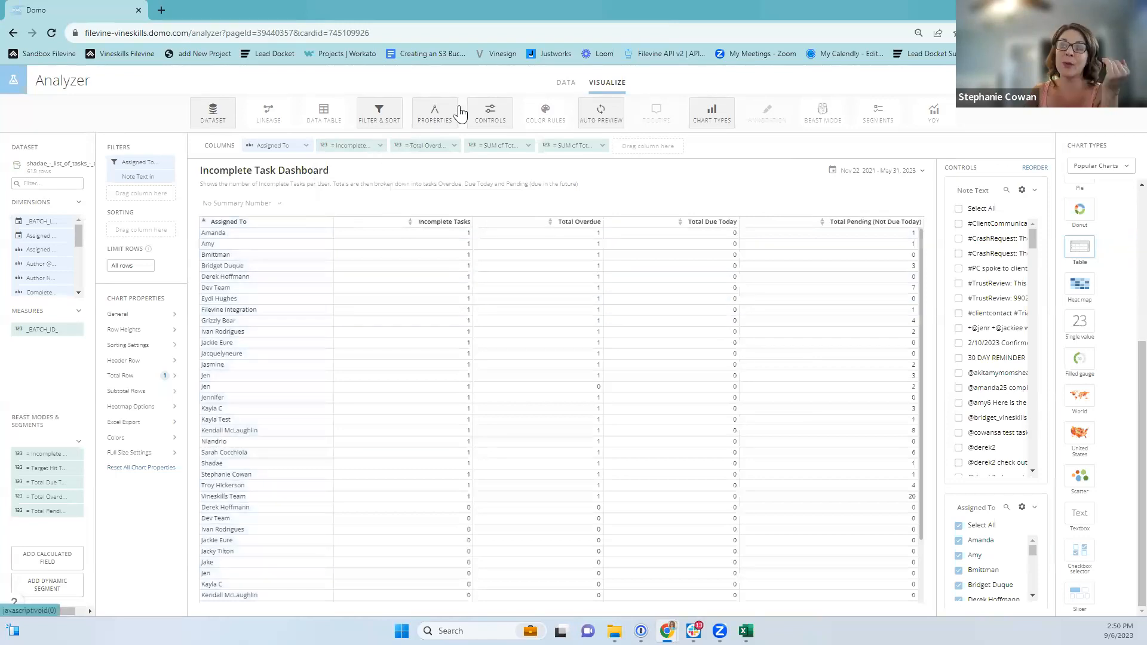
# Set the Total Overdue column's aggregation back to Sum.
pyautogui.click(442, 146)
pyautogui.click(418, 184)
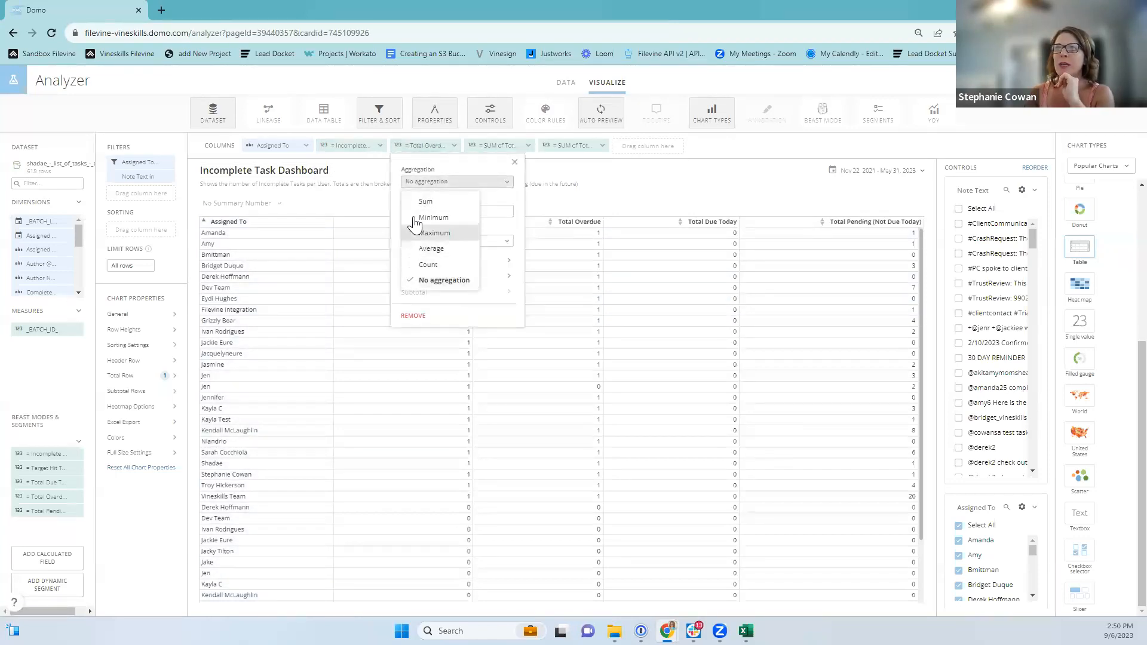
pyautogui.click(422, 199)
# Set Incomplete Tasks to Sum, then remove the Incomplete Tasks column from the table.
pyautogui.click(366, 147)
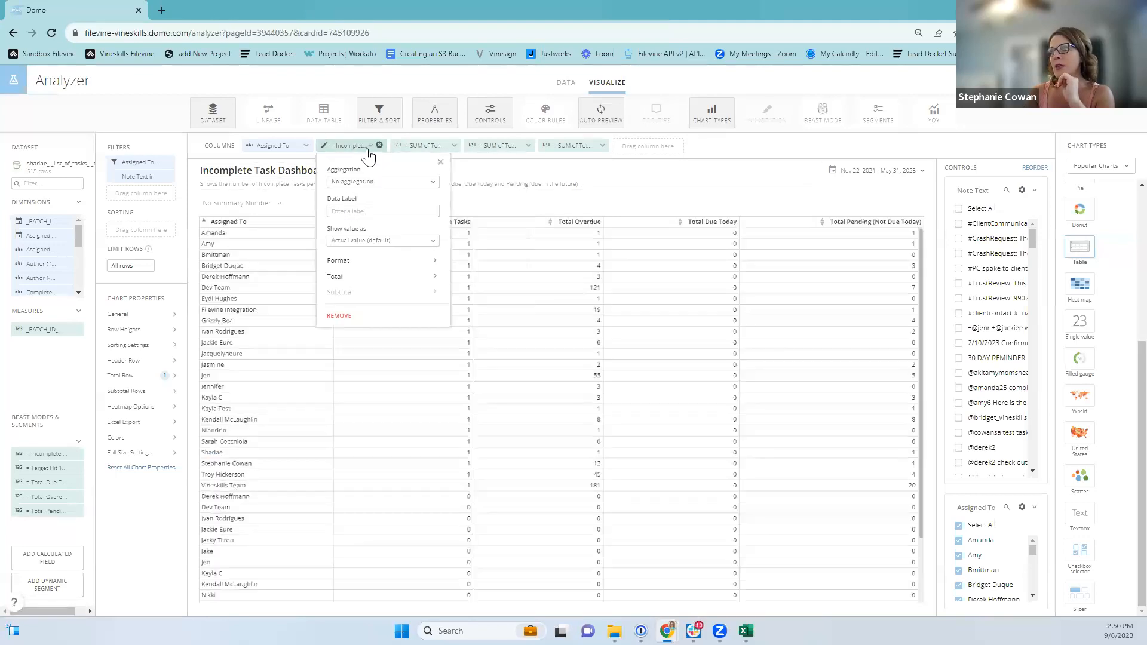
pyautogui.click(383, 182)
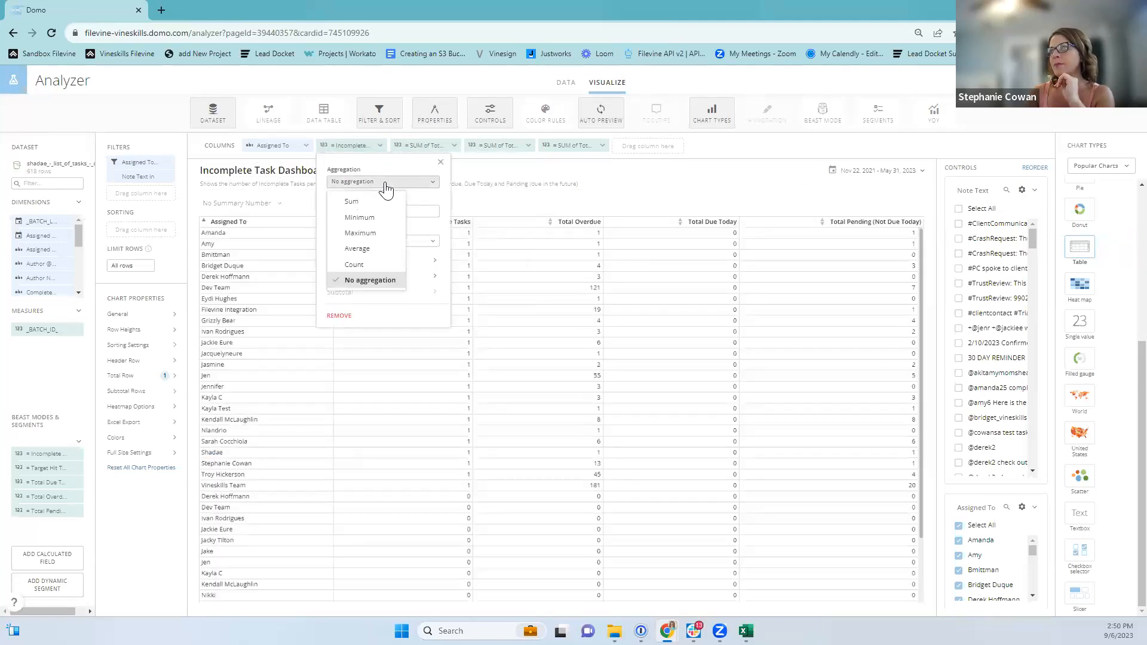
pyautogui.click(370, 203)
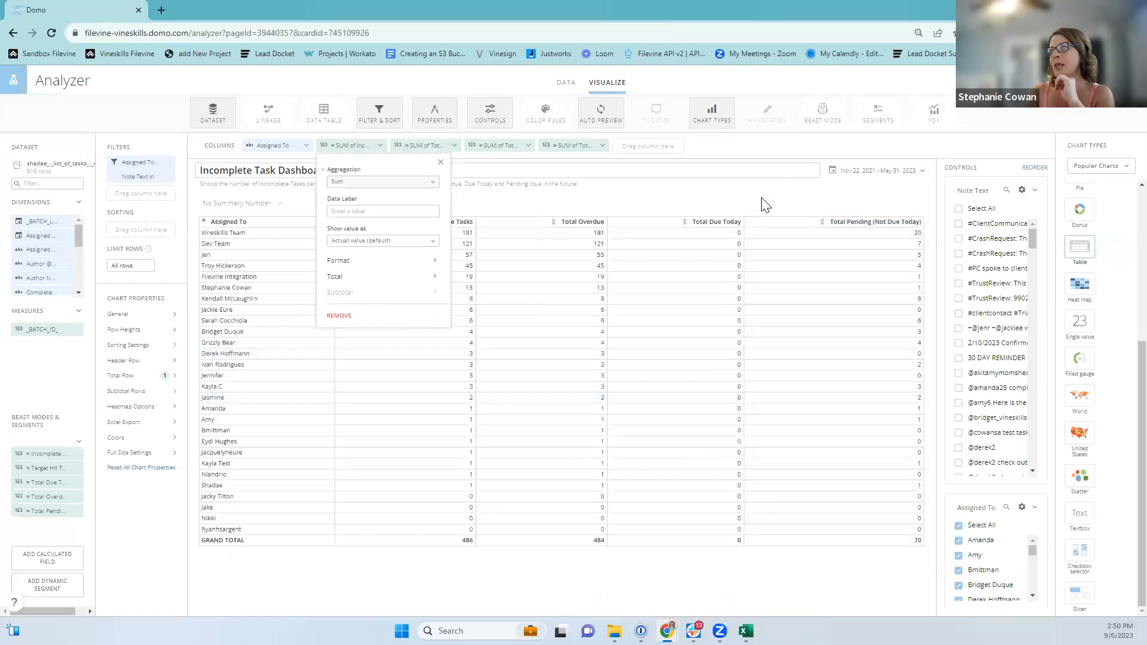
pyautogui.click(762, 214)
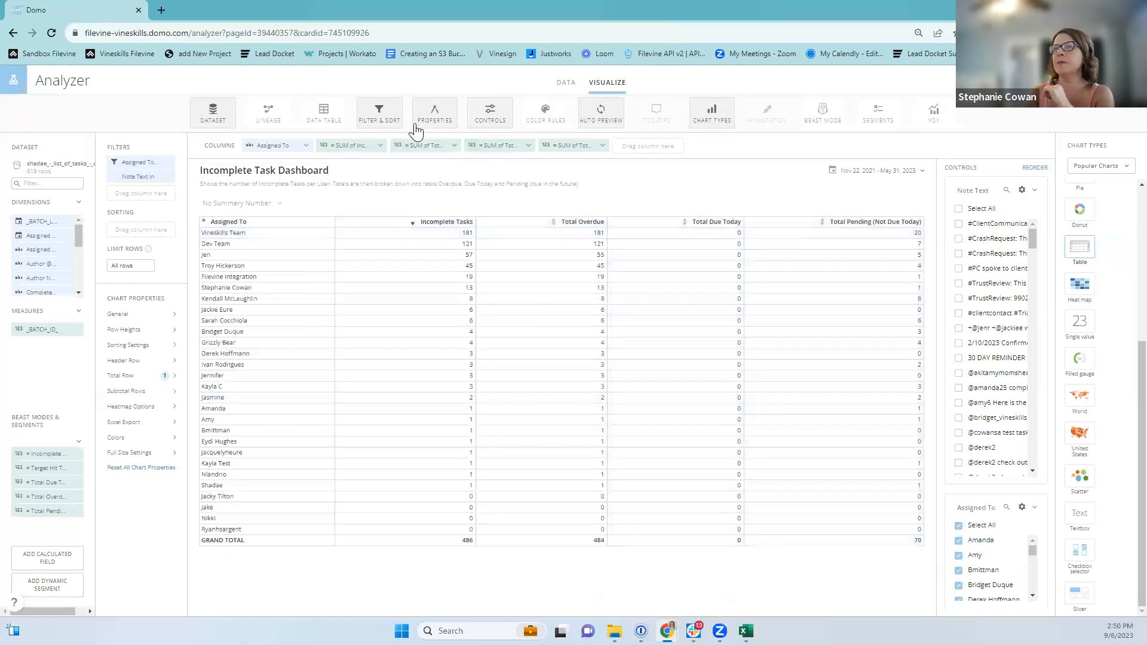
pyautogui.click(379, 146)
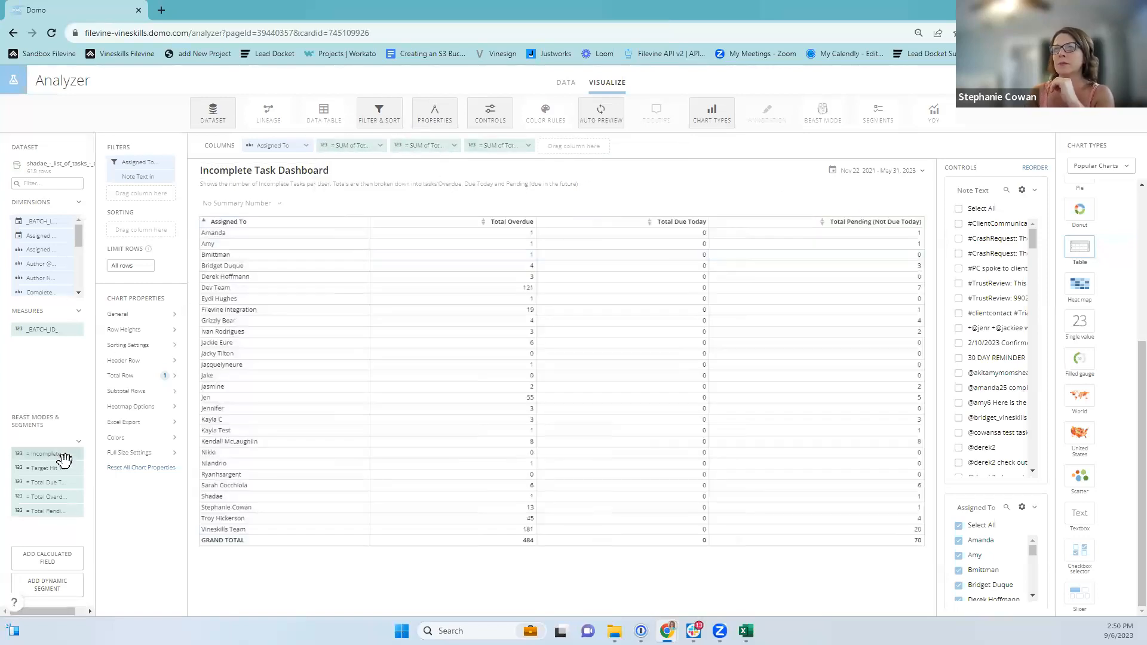
# Add the Incomplete beast mode as the last table column, aggregated as Sum (486).
pyautogui.moveTo(38, 452); pyautogui.dragTo(559, 144)
pyautogui.click(589, 146)
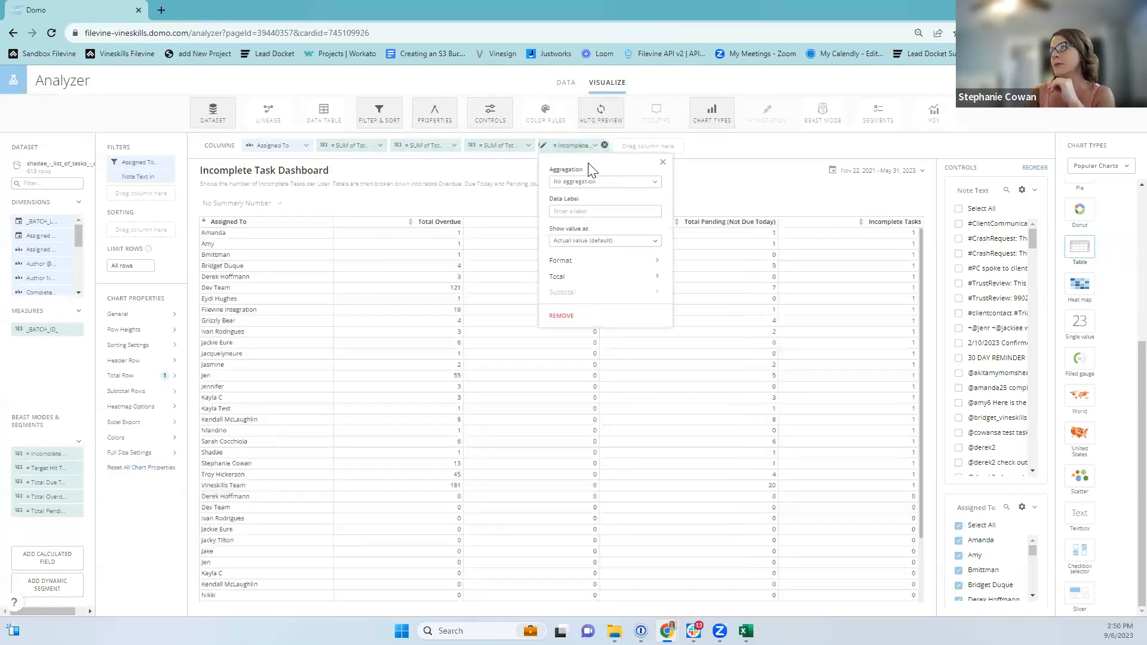
pyautogui.click(582, 181)
pyautogui.click(565, 196)
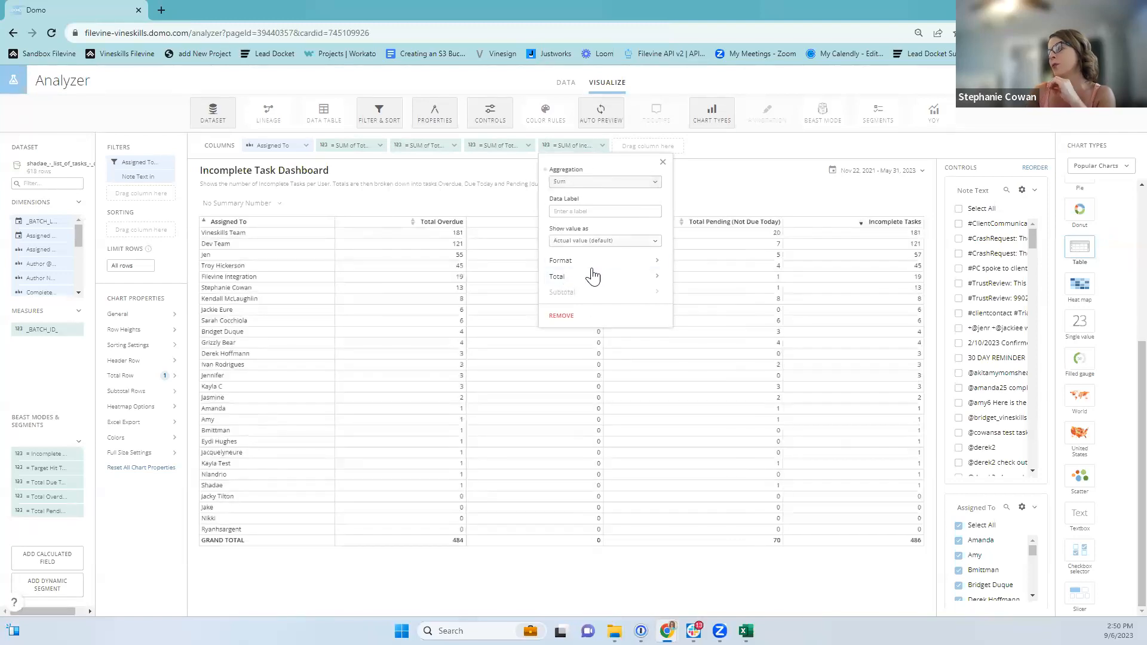
# Review the Incomplete Tasks number formatting and data label options, then close the column settings.
pyautogui.click(573, 262)
pyautogui.click(579, 257)
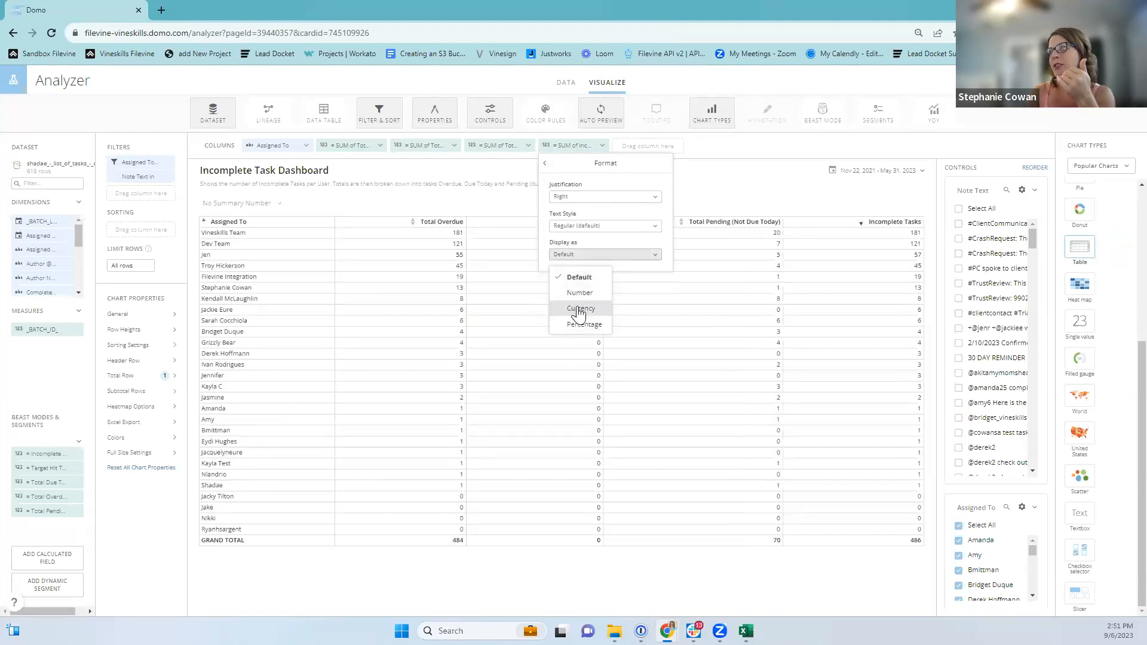
pyautogui.click(546, 166)
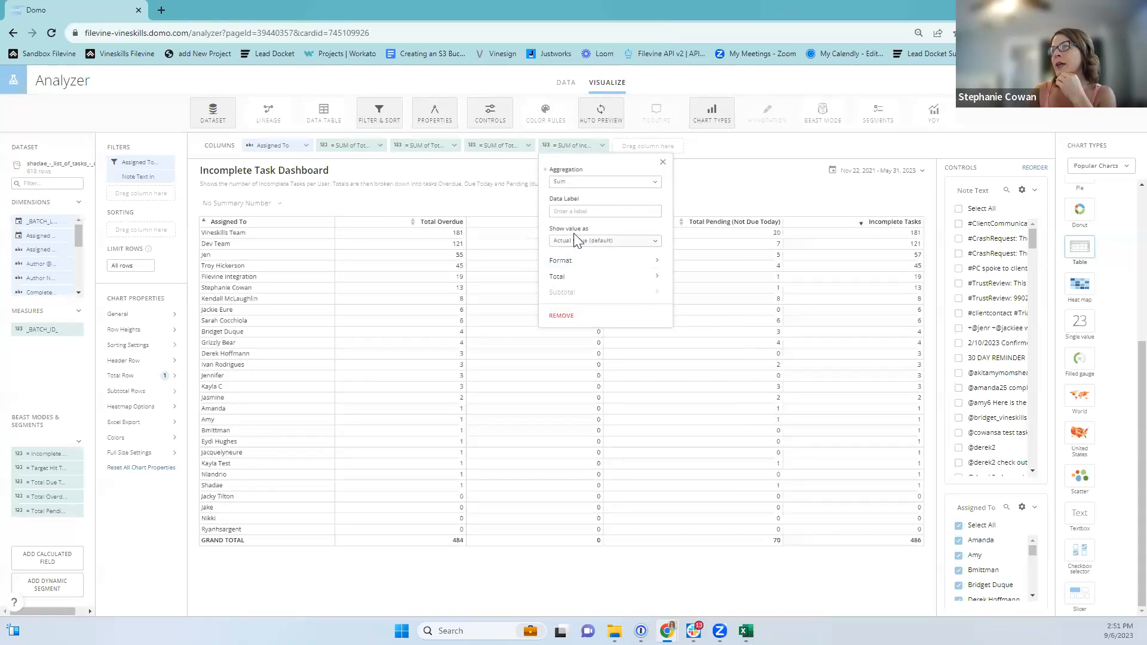
pyautogui.click(579, 210)
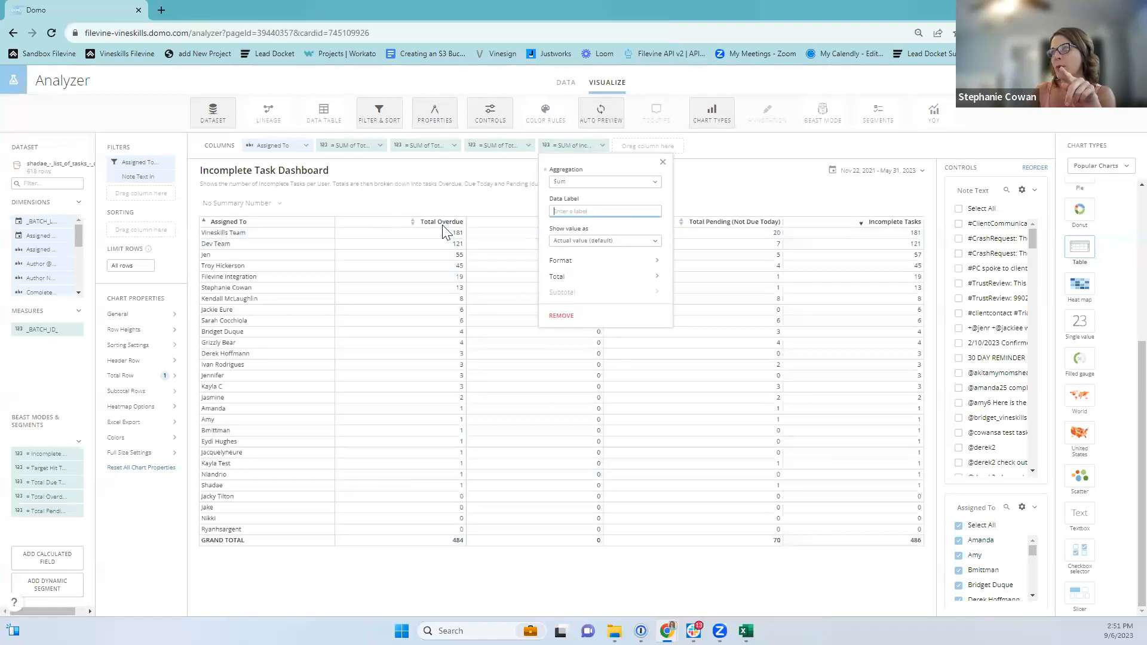
pyautogui.click(663, 162)
pyautogui.click(921, 173)
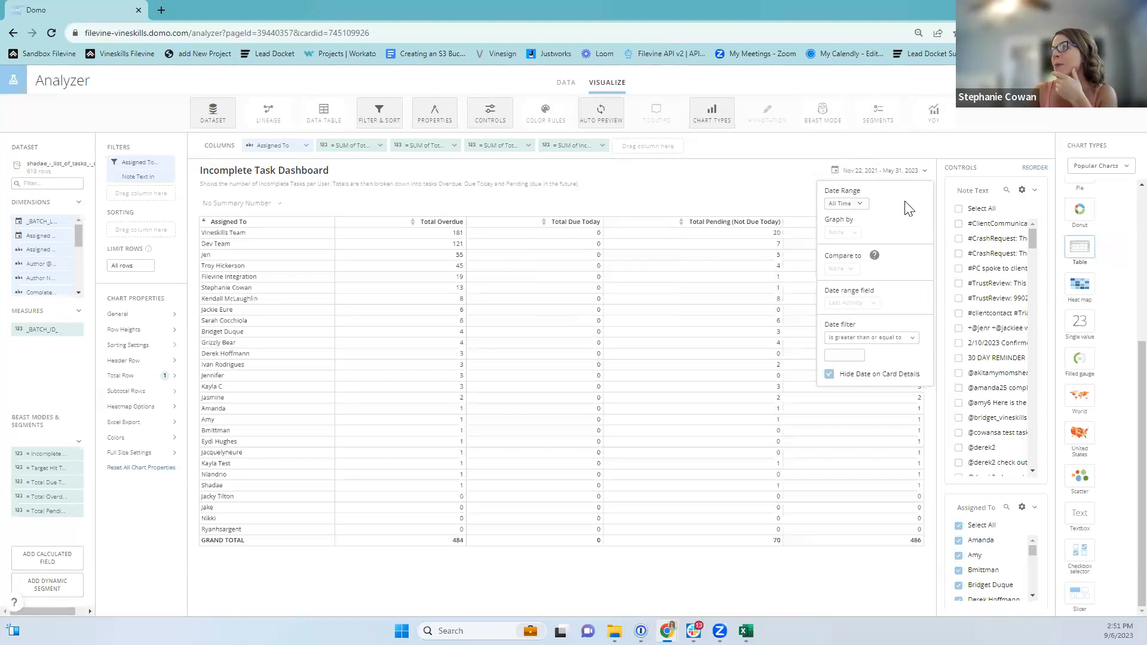
# Set the card's date range to Current > This Year (61 tasks), then exit the editor without saving.
pyautogui.click(860, 205)
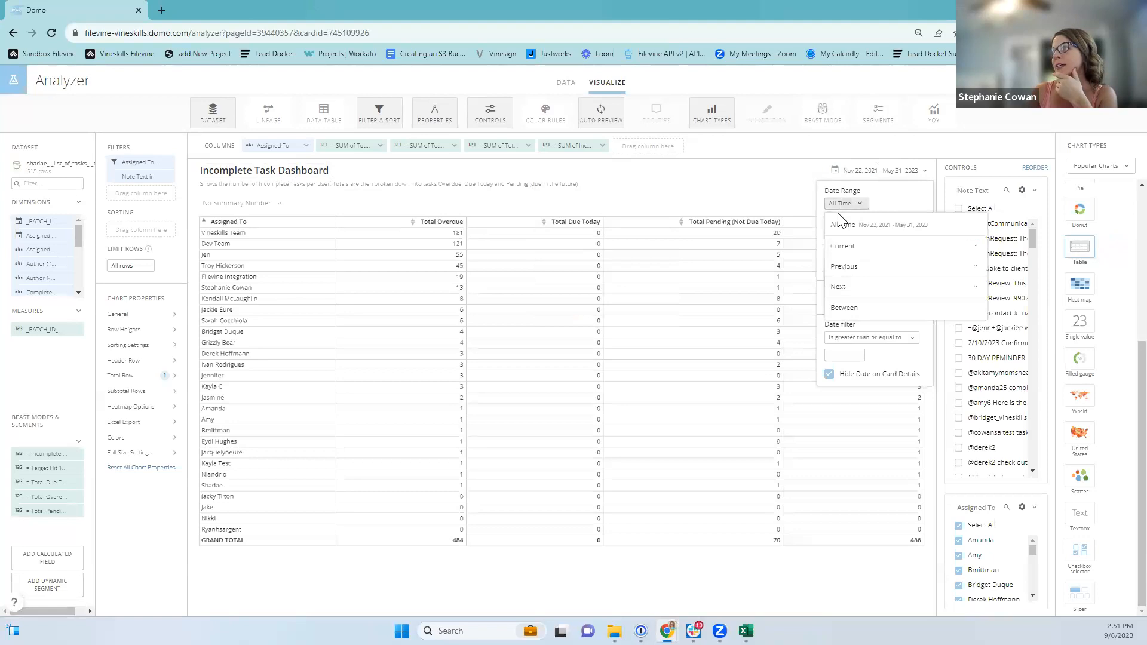
pyautogui.click(841, 250)
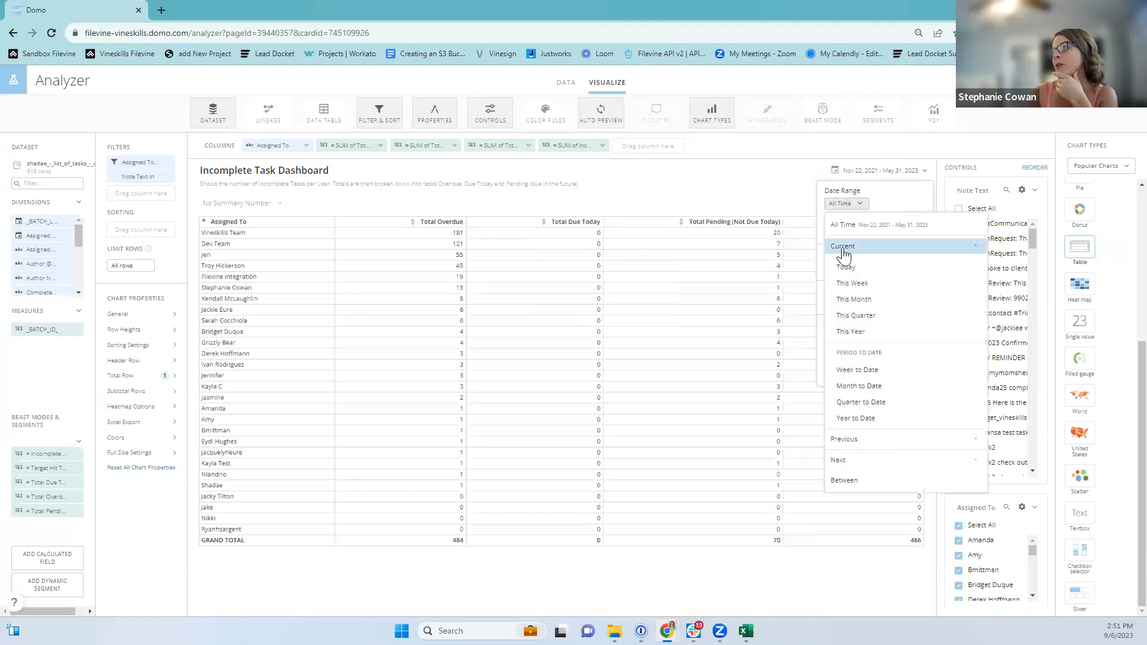
pyautogui.click(851, 332)
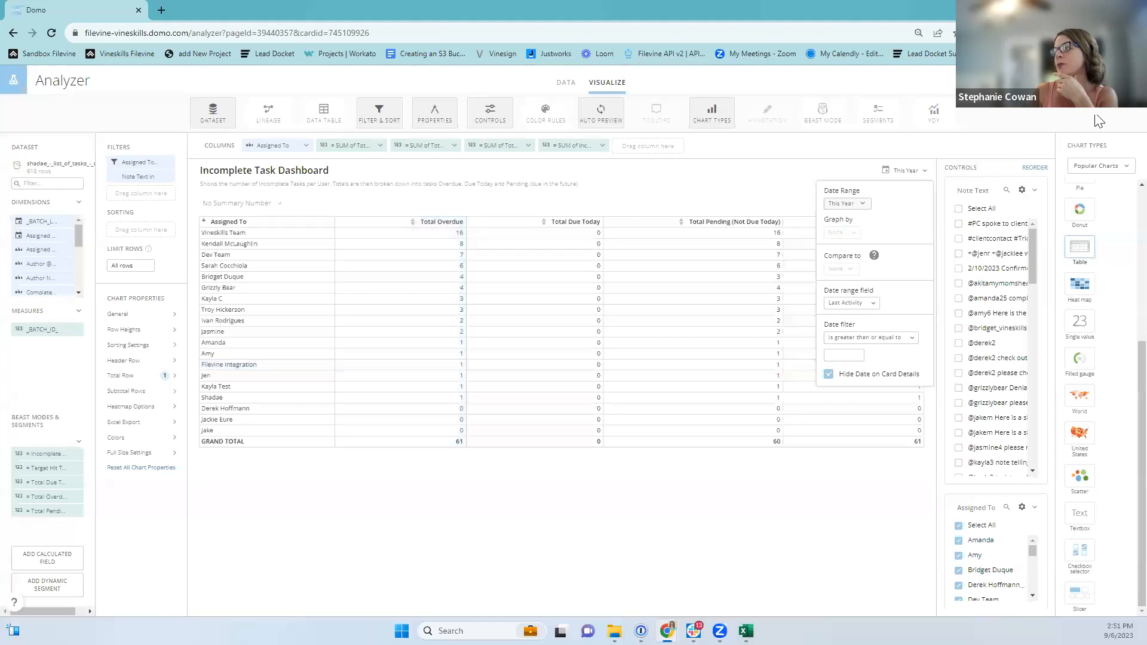
pyautogui.click(1034, 81)
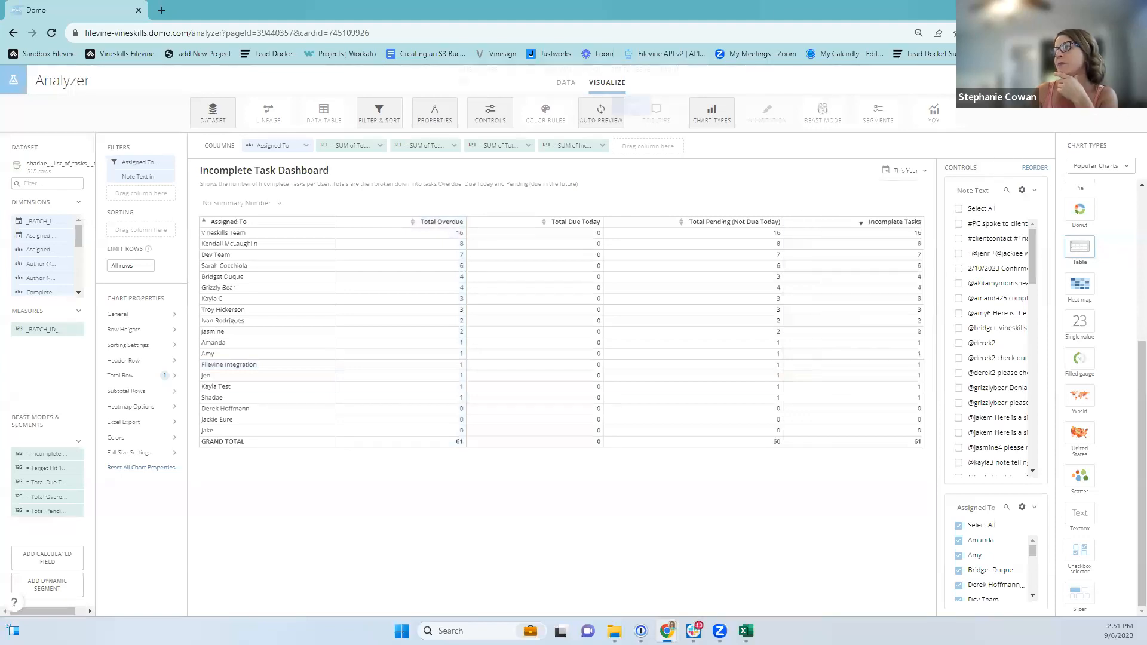
pyautogui.click(631, 114)
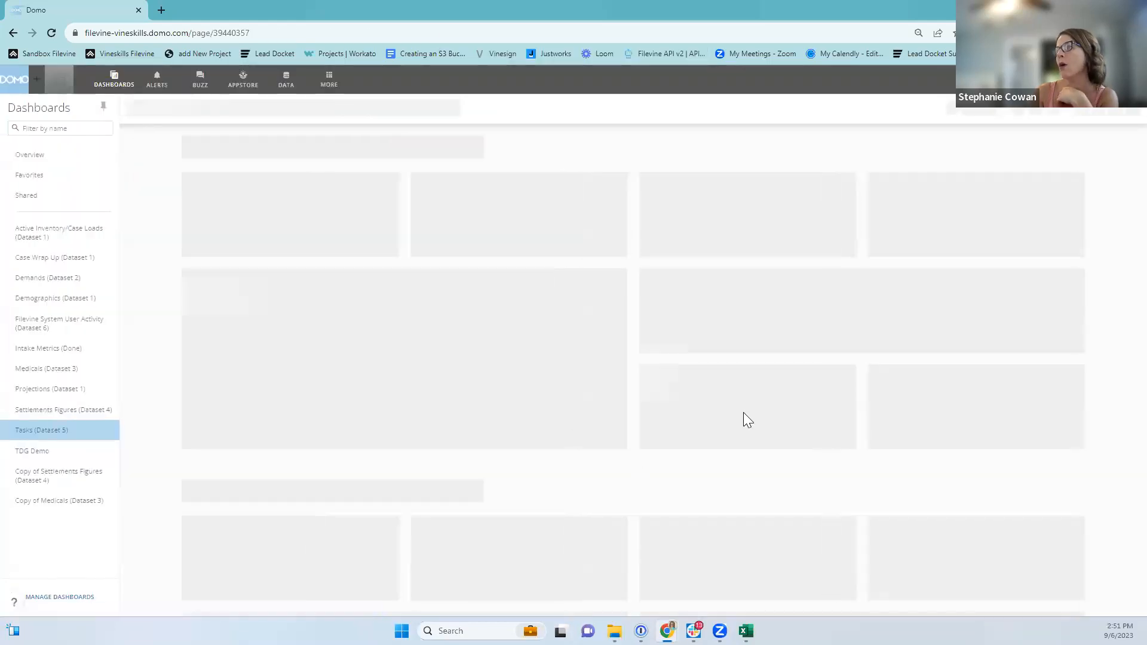